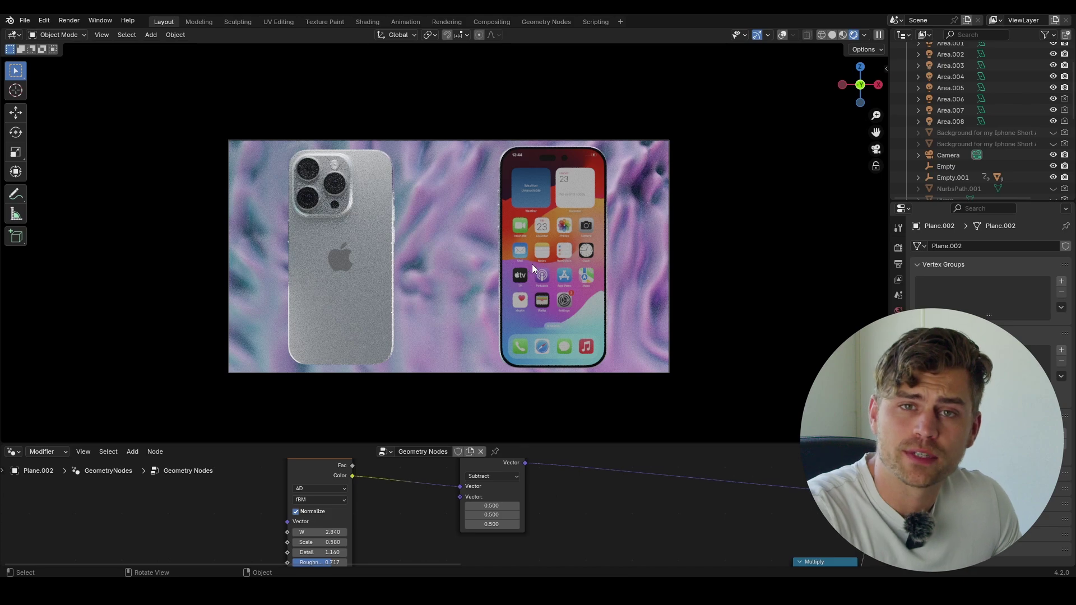
Raise the W value of the background's noise texture to about 4.5 and hide Plane.002.
middle_click_drag(350, 526, 361, 519)
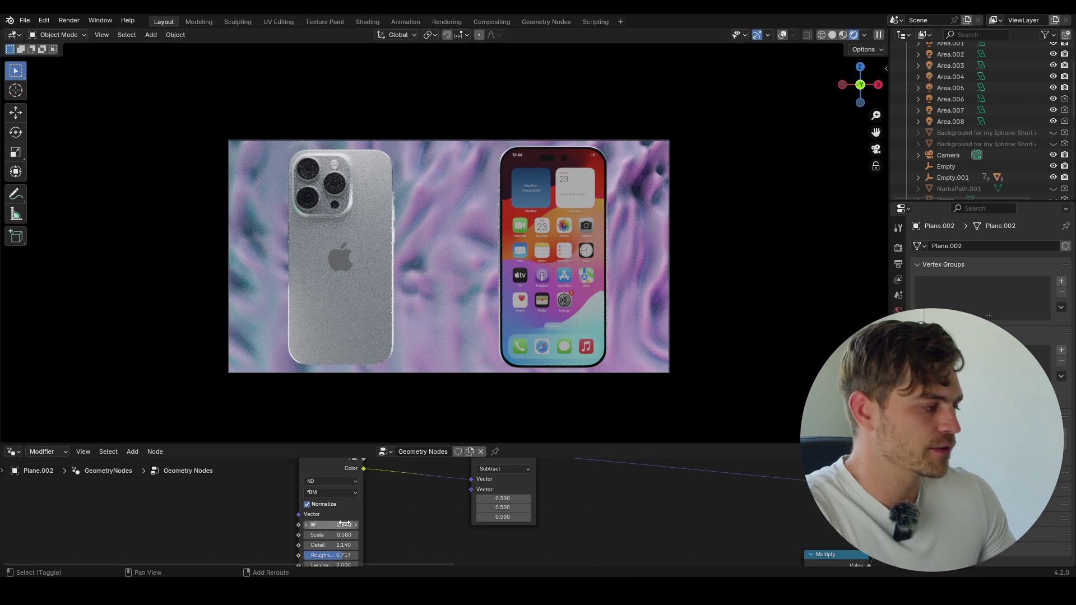
left_click_drag(330, 524, 499, 525)
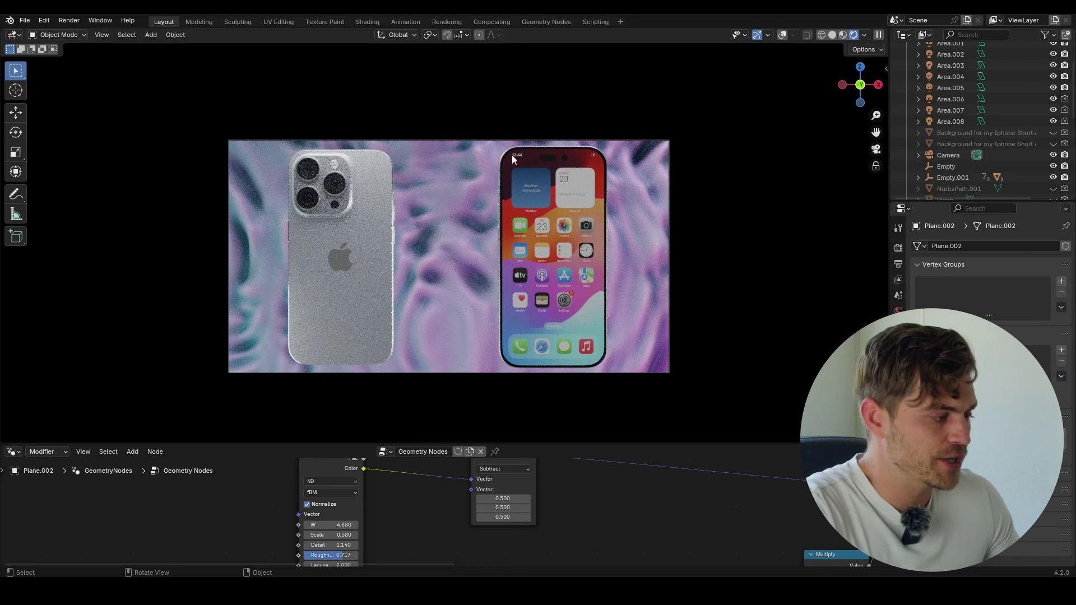
scroll(957, 128, "down", 5)
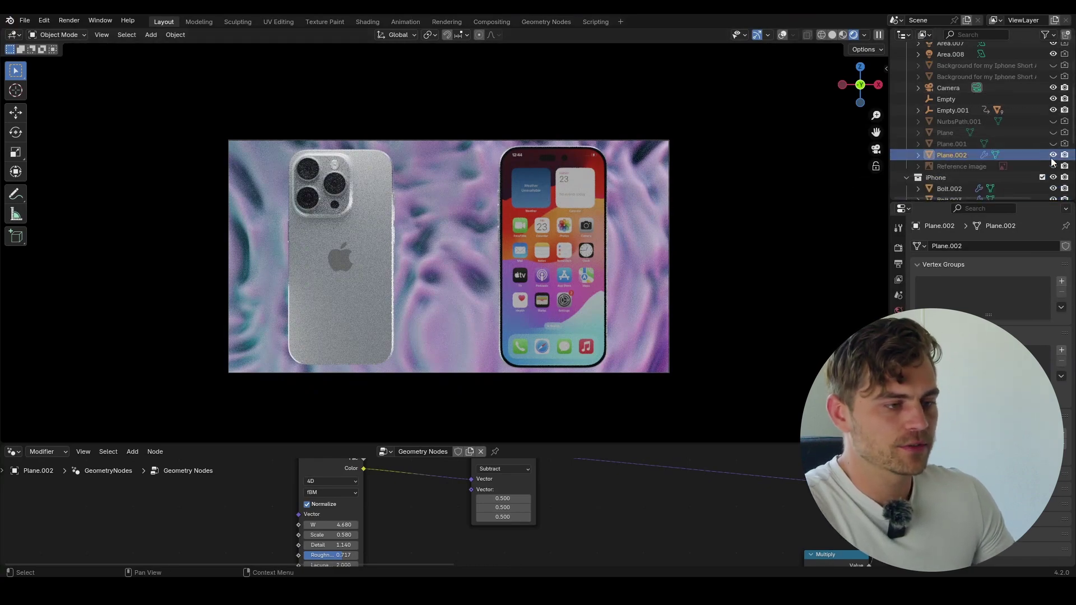
left_click(1053, 155)
Add a new mesh plane and move it along the Y axis away from the phones.
middle_click_drag(492, 228, 527, 259)
key("shift+a")
left_click(586, 238)
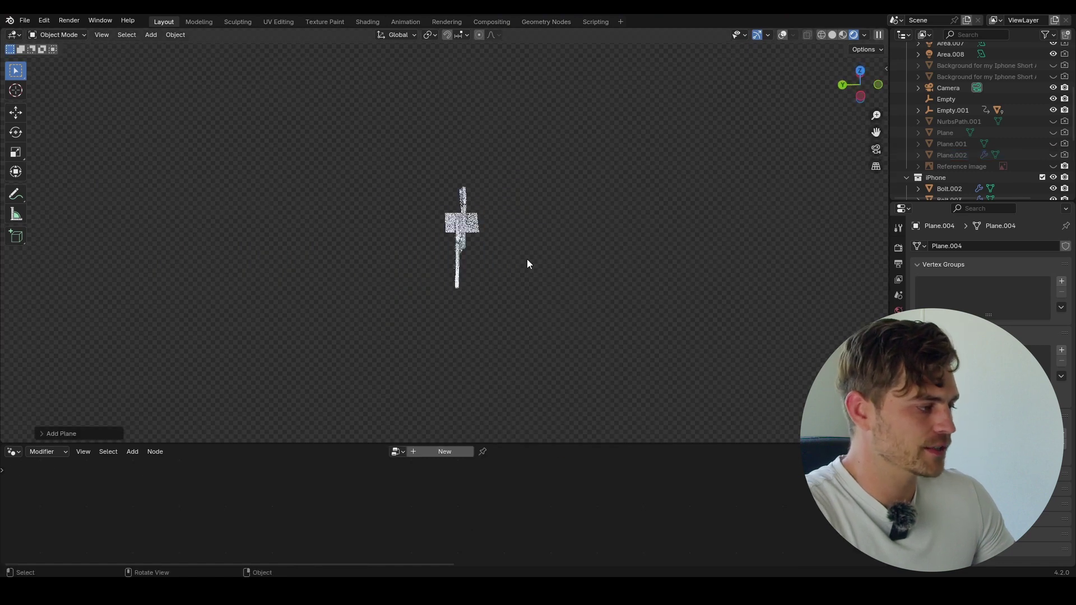
key("g")
key("y")
left_click(390, 279)
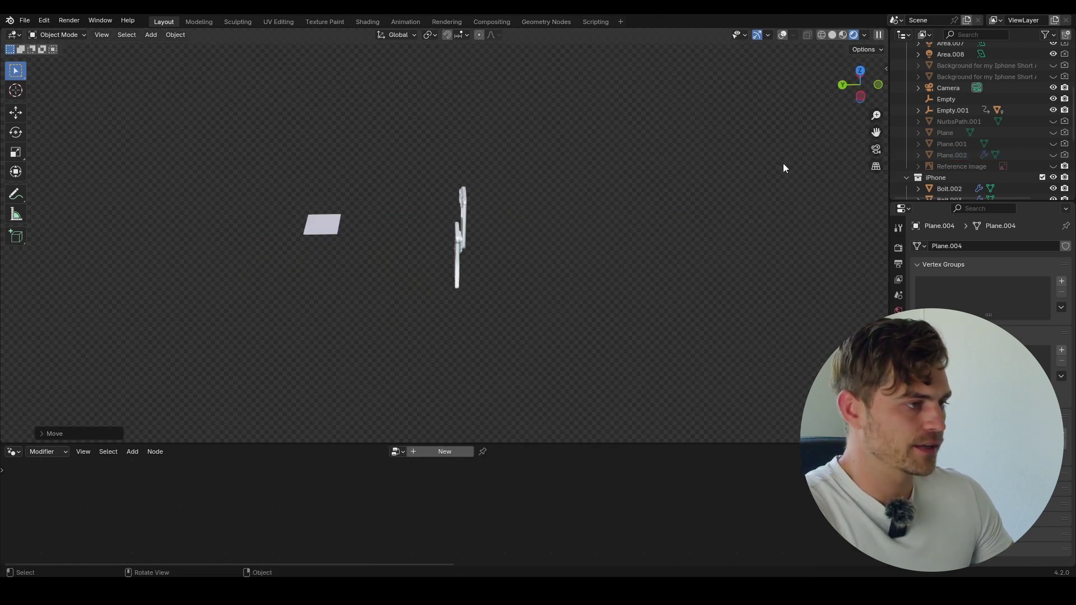
Switch to the Geometry Nodes workspace and create a new node tree for the plane.
left_click(547, 21)
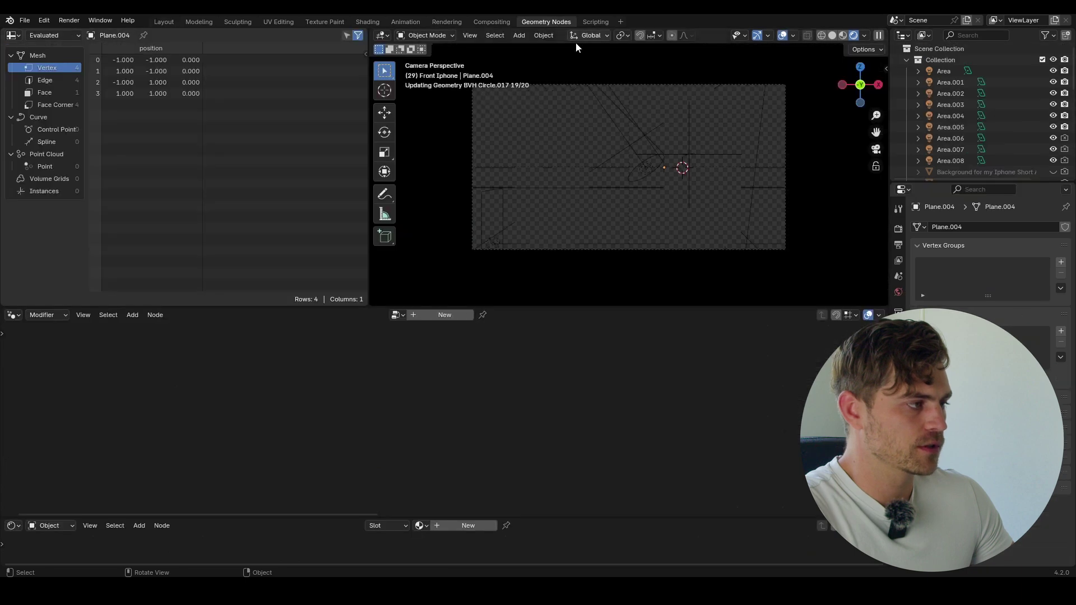
scroll(617, 182, "up", 1)
left_click(445, 315)
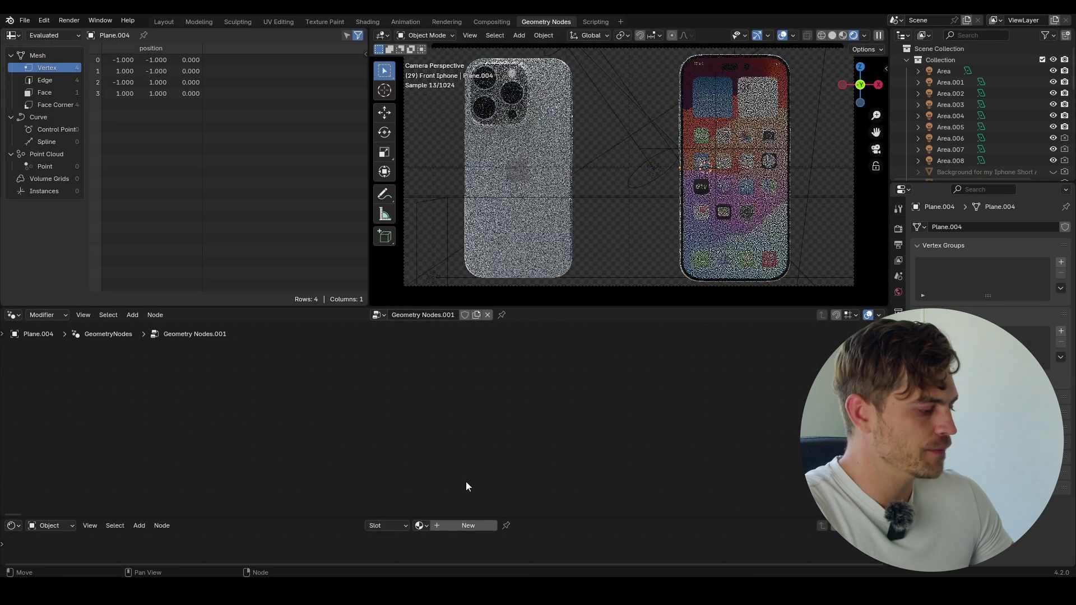
Delete the Group Input node and add a Grid primitive node in its place.
left_click(383, 417)
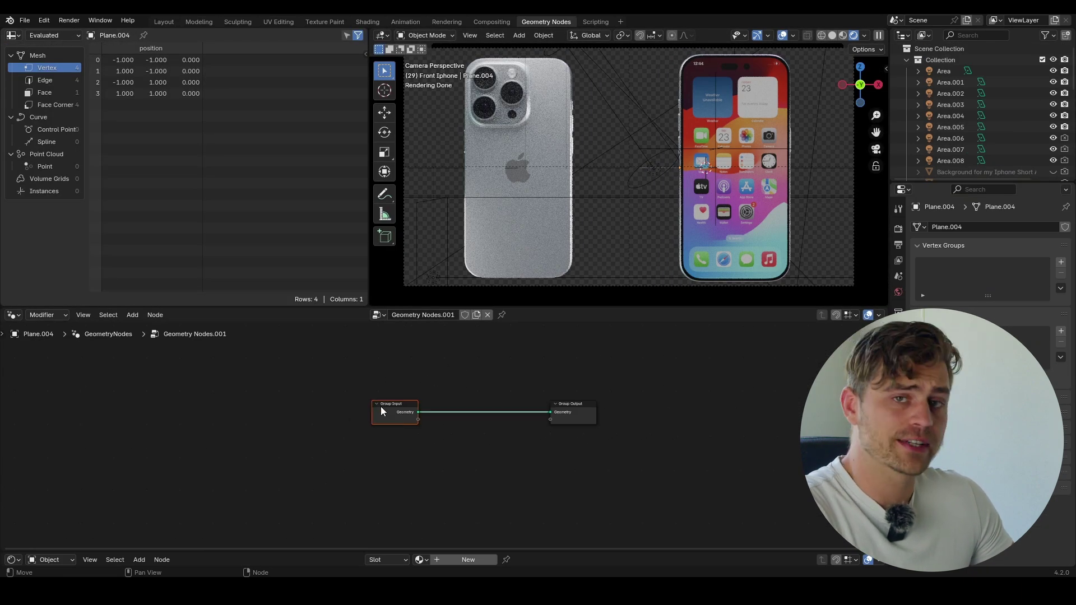
key("x")
key("shift+a")
type("grid")
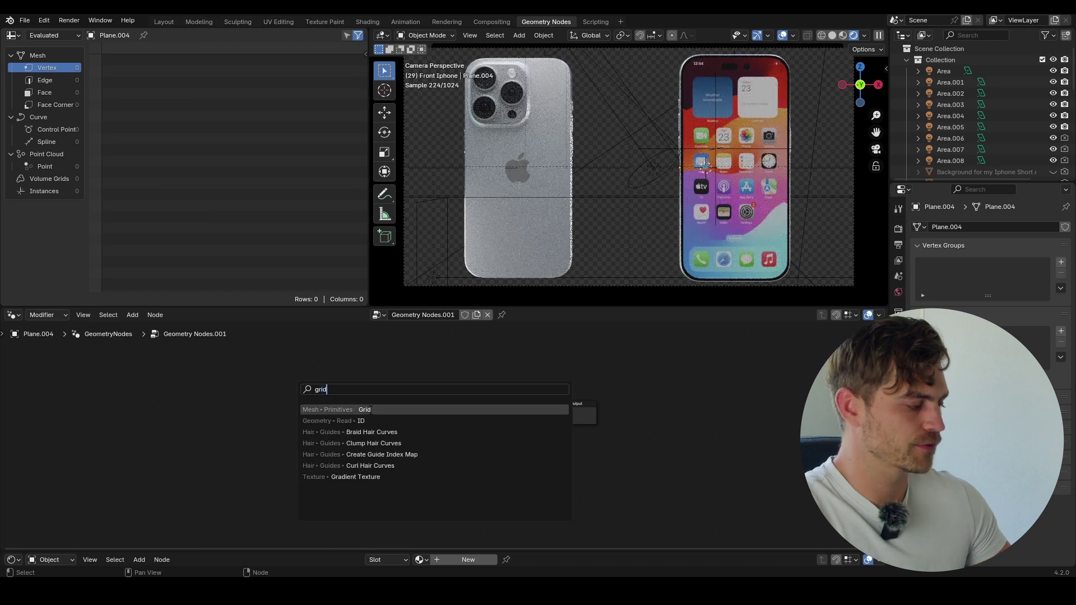
key("Return")
left_click(308, 409)
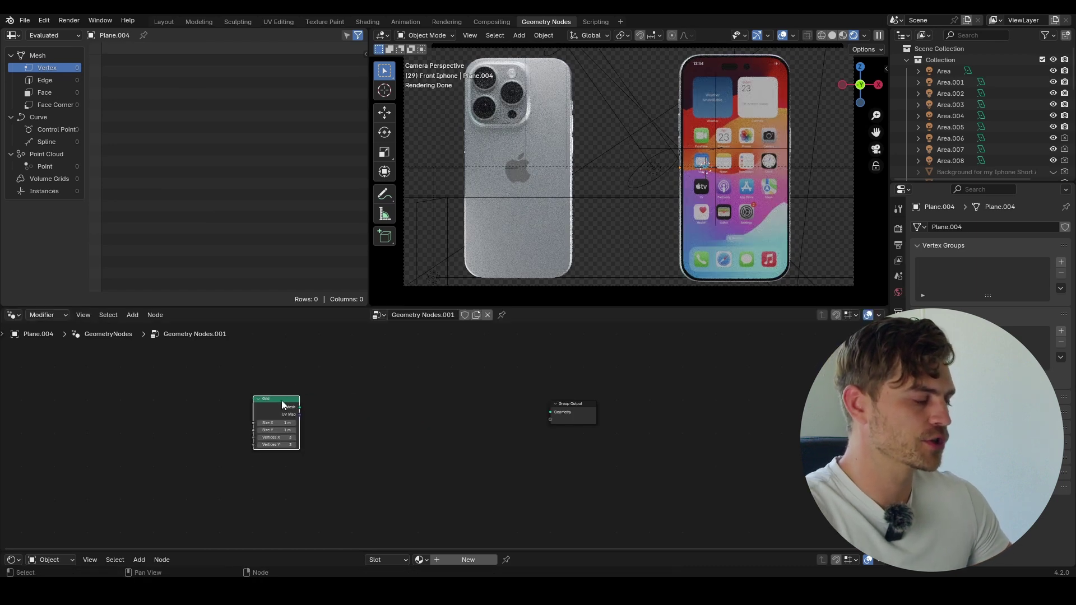
Connect the Grid mesh to the Group Output and set its X and Y to 24.6 m size and 256 vertices each.
middle_click_drag(552, 140, 607, 160)
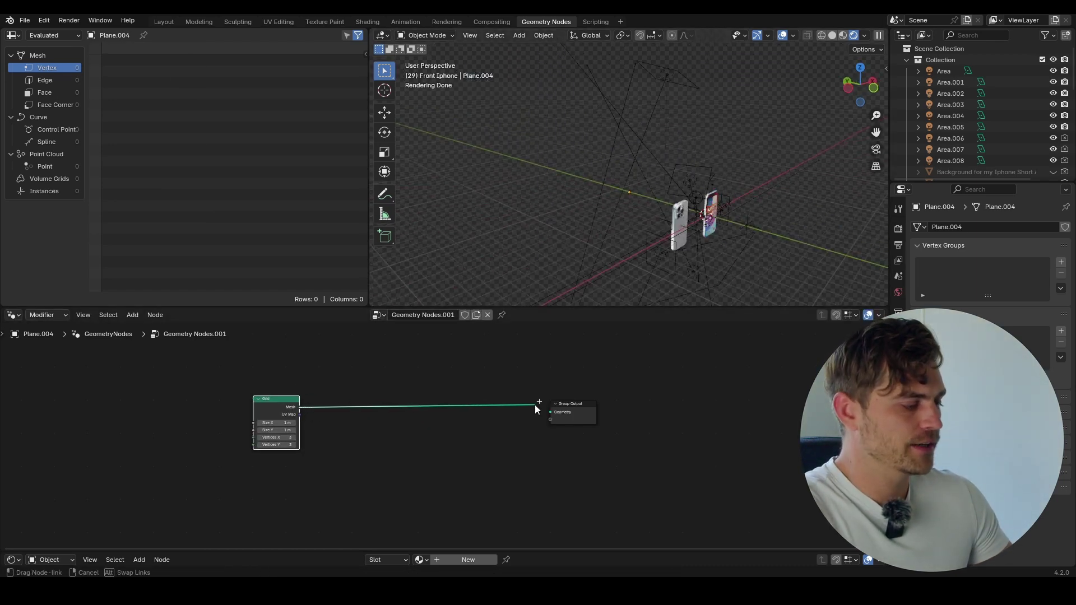
left_click_drag(535, 406, 551, 412)
left_click_drag(277, 422, 234, 423)
scroll(337, 440, "up", 2)
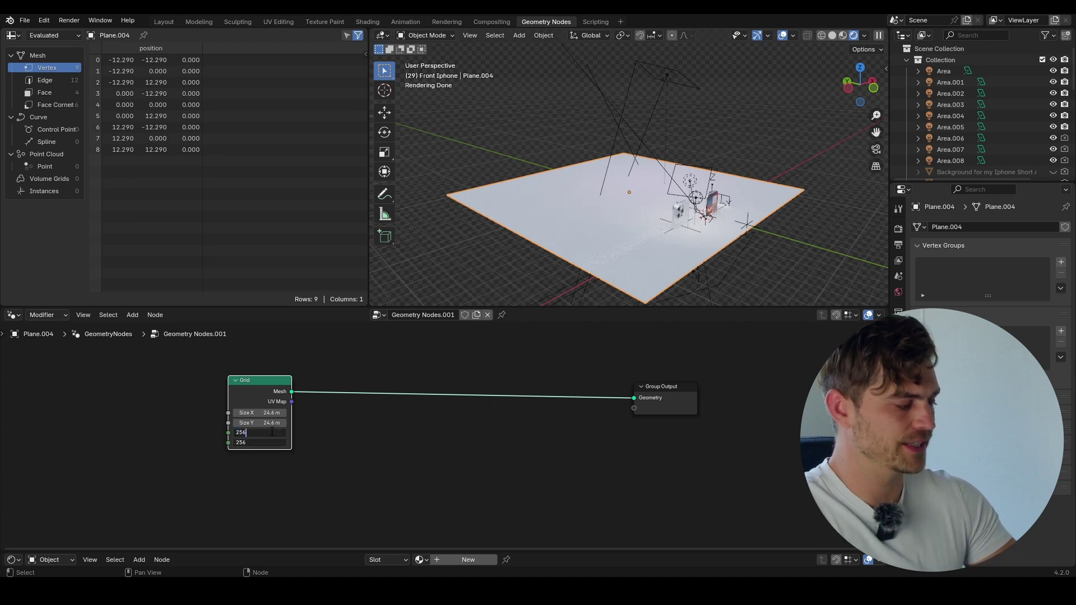
key("Return")
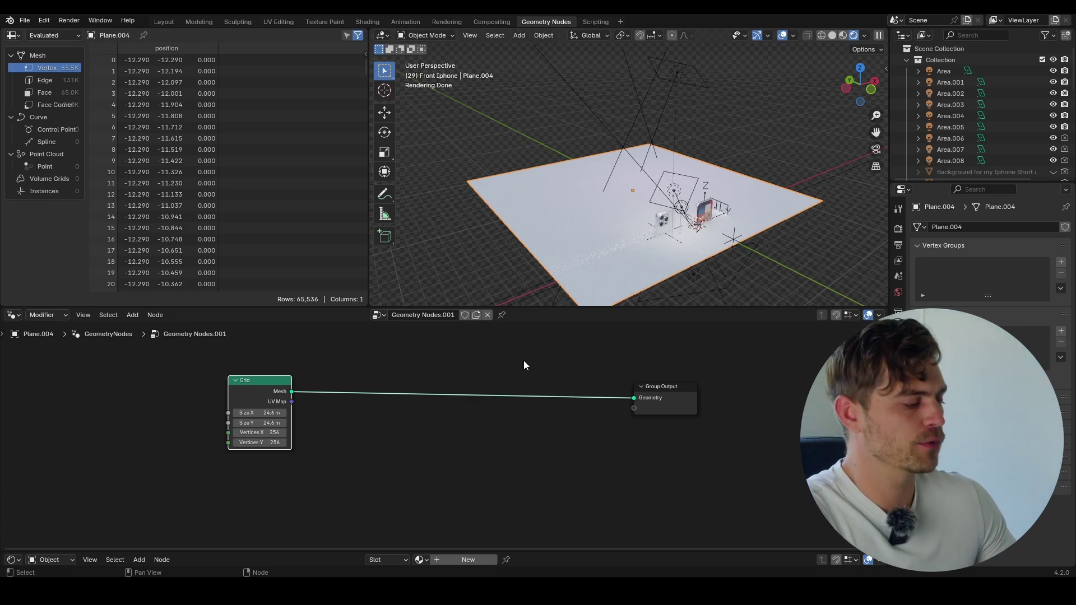
Insert a Set Position node on the link between the Grid and the Group Output.
middle_click_drag(523, 366, 545, 370)
key("shift+a")
type("ste")
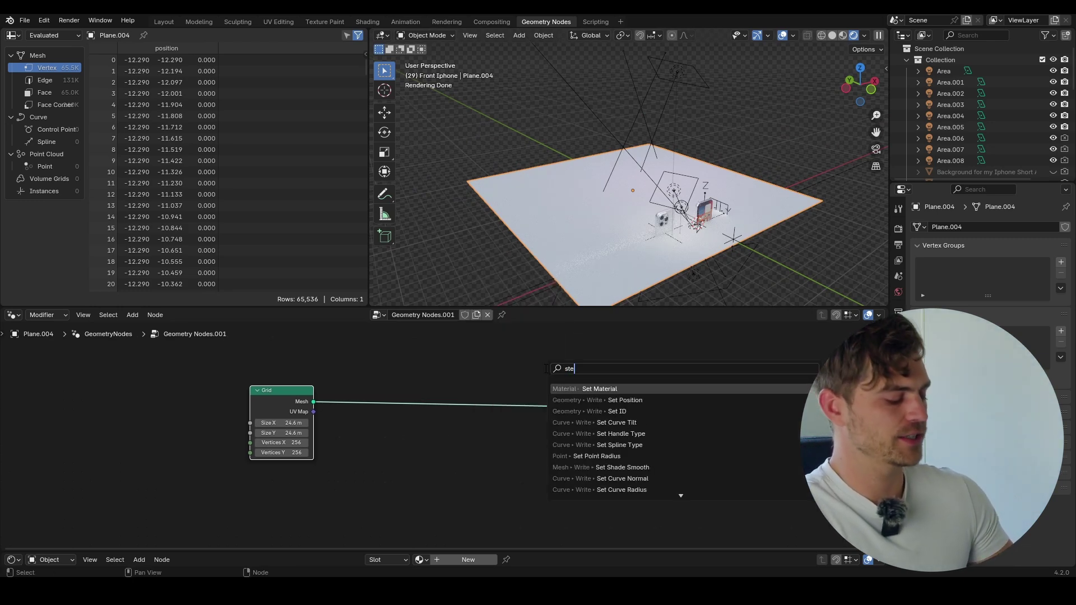
left_click(620, 399)
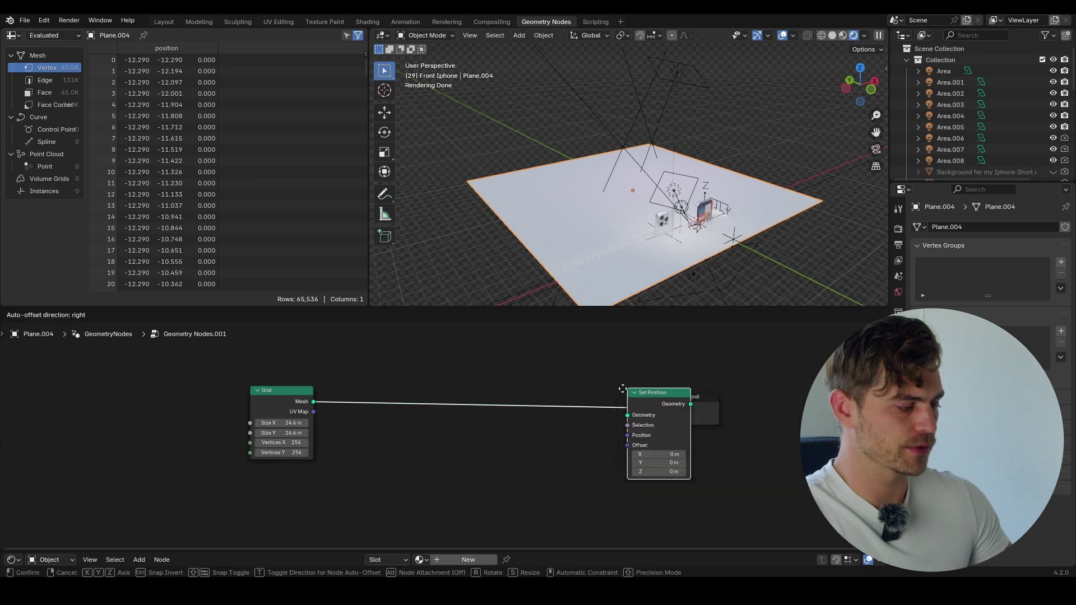
left_click(552, 386)
Add a Noise Texture node and connect its Color output to the Set Position offset.
middle_click_drag(624, 426, 615, 414)
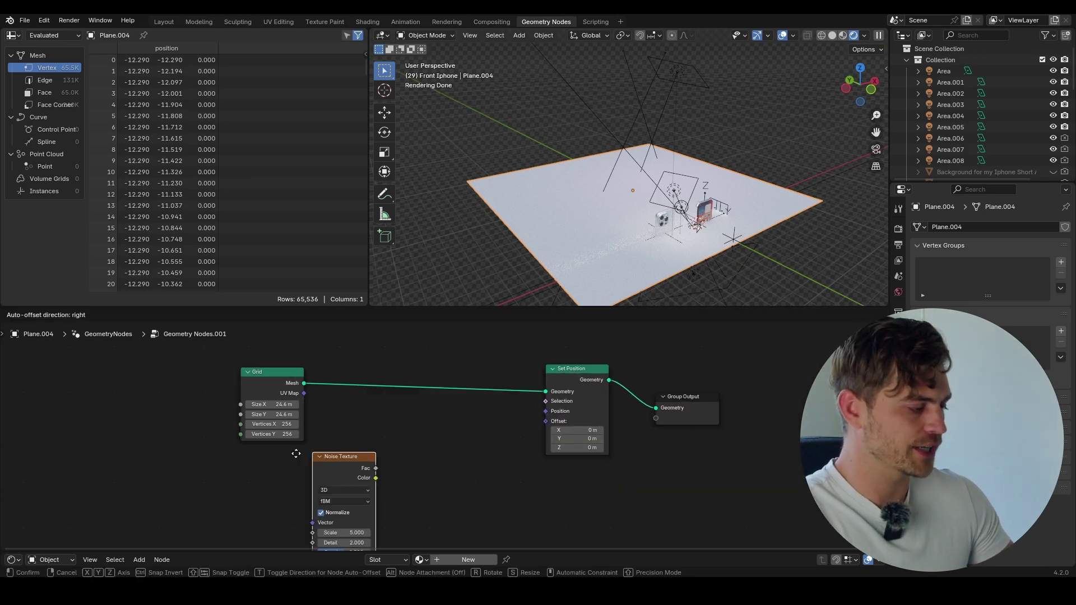
left_click(247, 447)
scroll(302, 440, "down", 2)
middle_click_drag(320, 437, 319, 380)
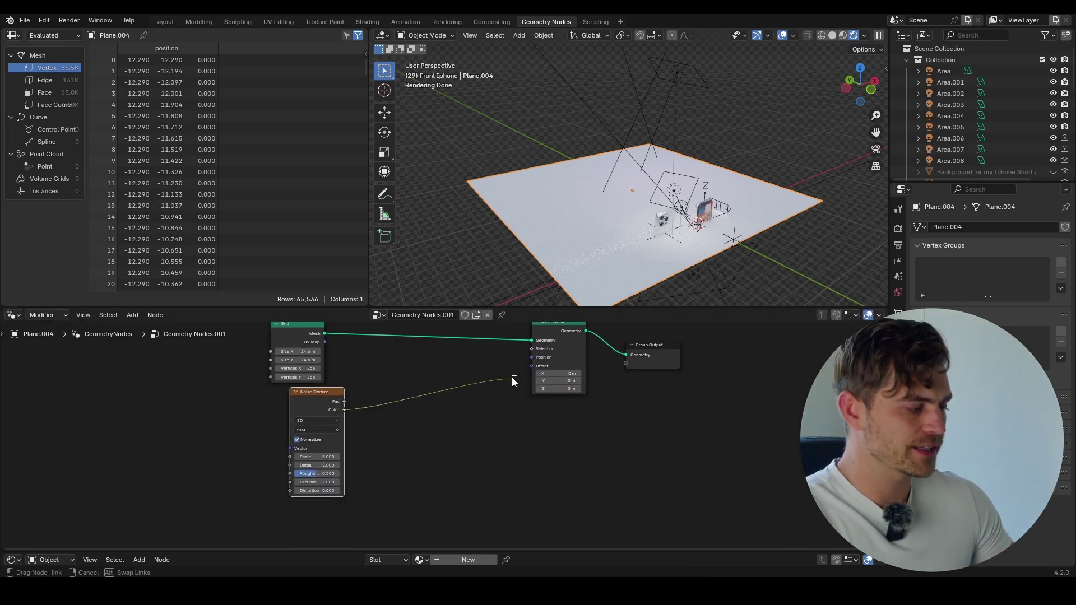
left_click_drag(513, 381, 530, 366)
middle_click_drag(594, 280, 615, 251)
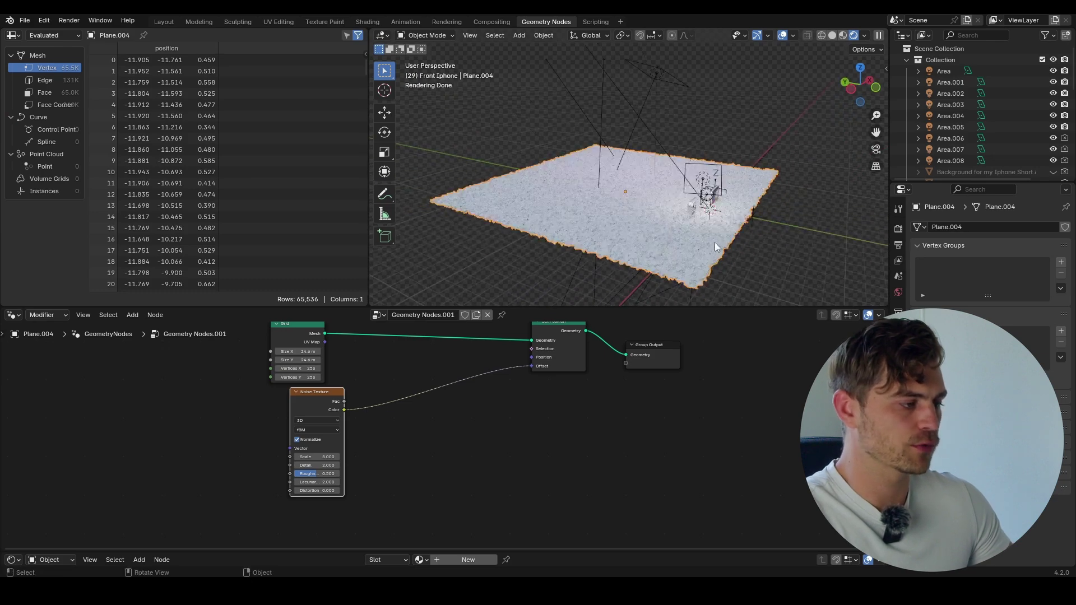
Insert a Vector Math node on the link between the Noise Texture and Set Position nodes.
left_click_drag(314, 392, 288, 397)
key("shift+a")
type("ve")
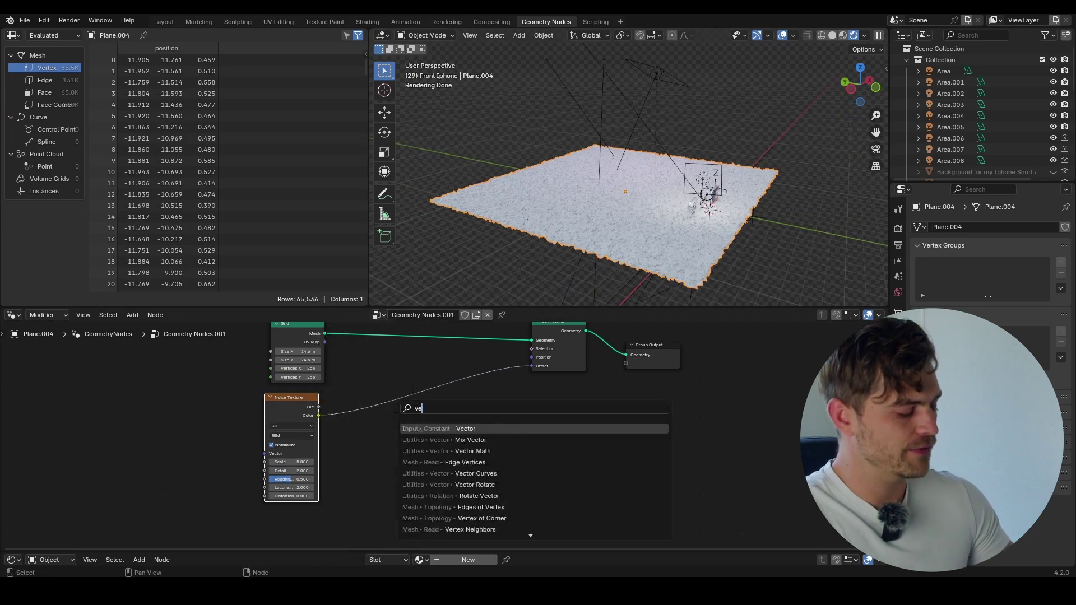
type("ctor math")
key("Return")
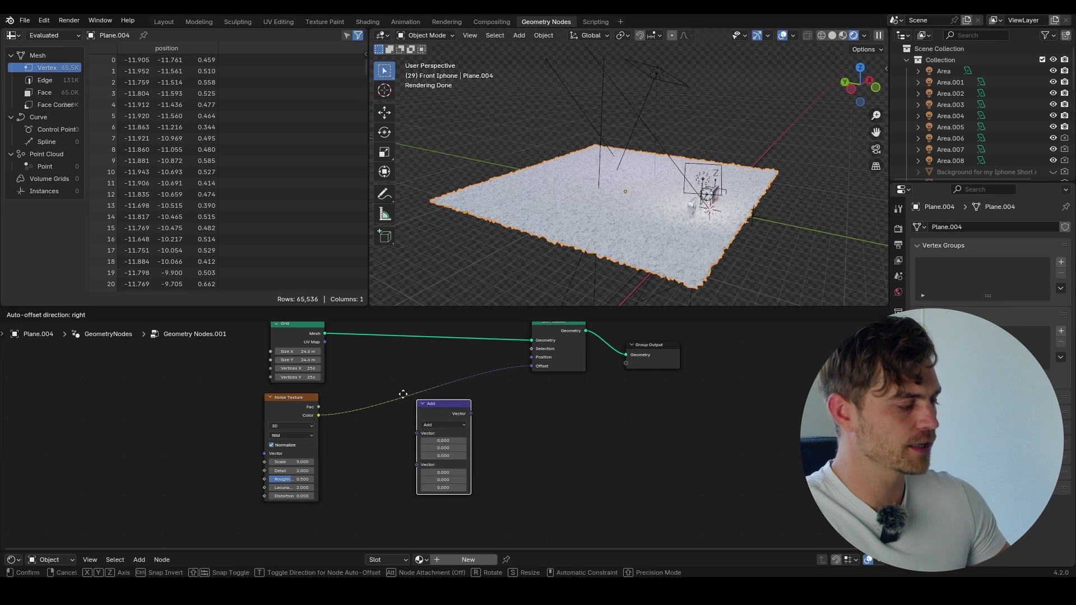
left_click(412, 406)
Change the Vector Math operation to Subtract and set all three vector values to 0.5.
scroll(412, 405, "up", 2)
left_click(402, 390)
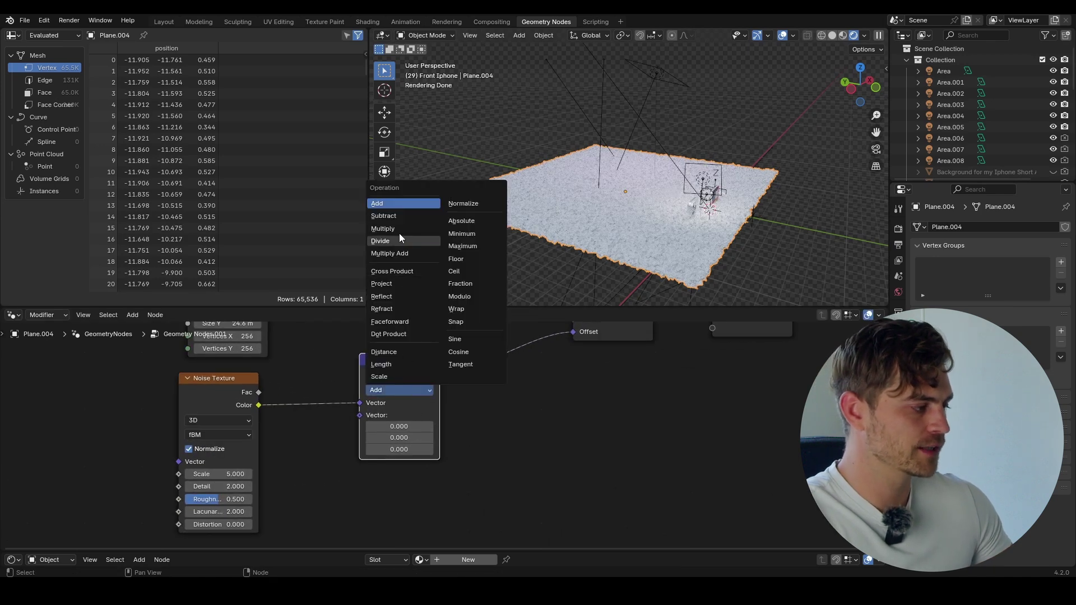
left_click(397, 214)
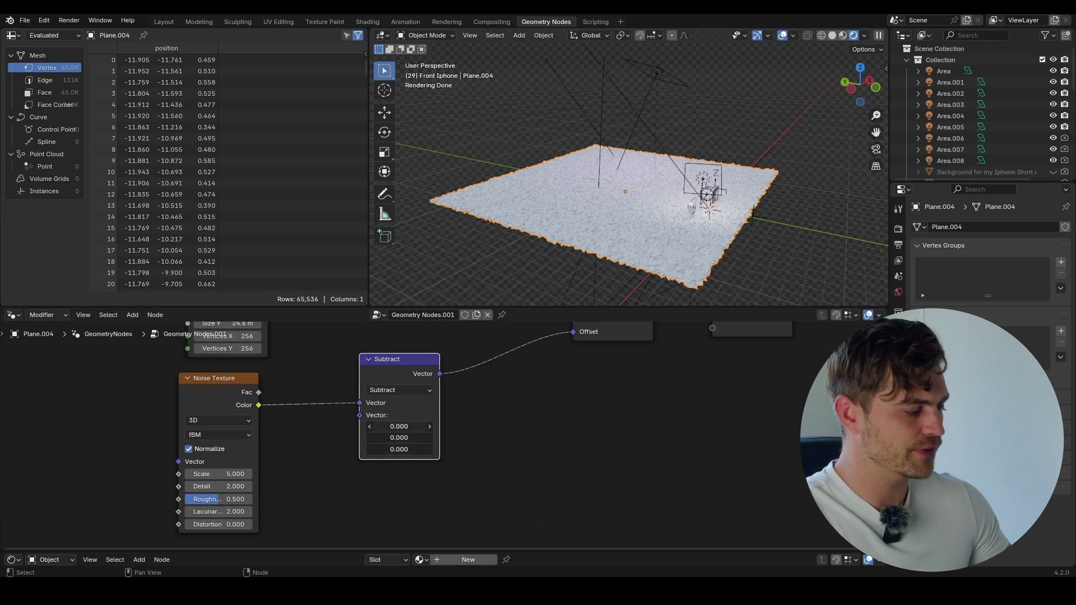
type("5")
key("Return")
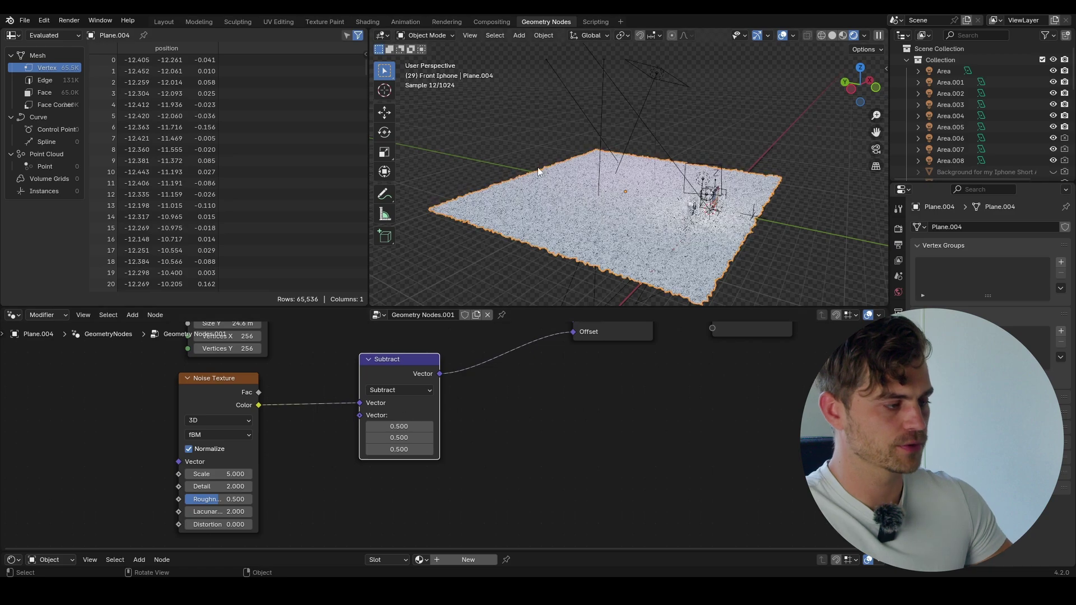
Set the Noise Texture scale to 1.
middle_click_drag(563, 223, 583, 204)
scroll(637, 248, "up", 3)
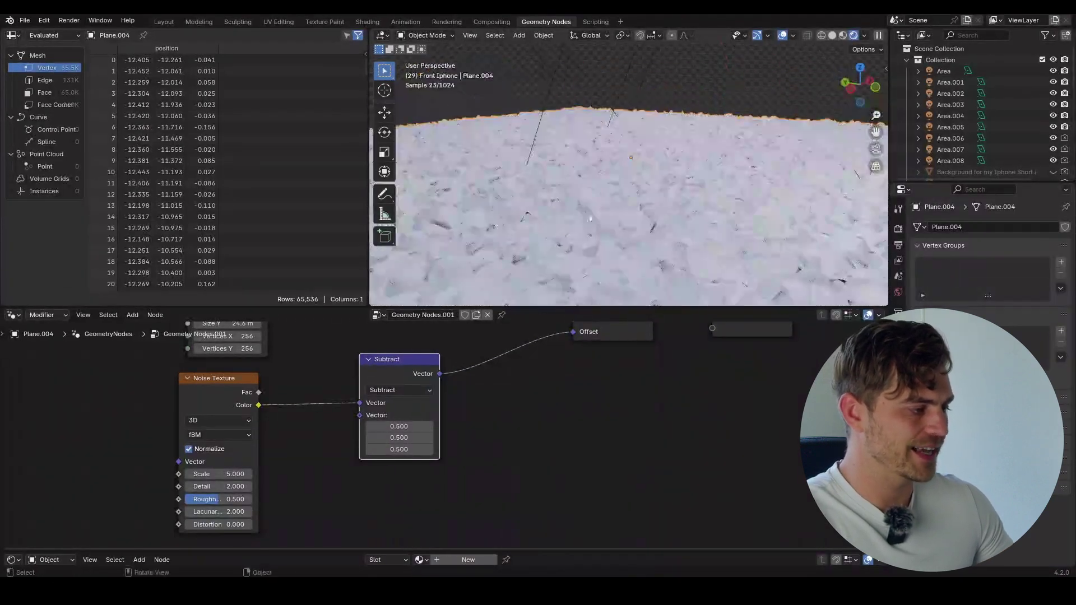
scroll(169, 388, "up", 3)
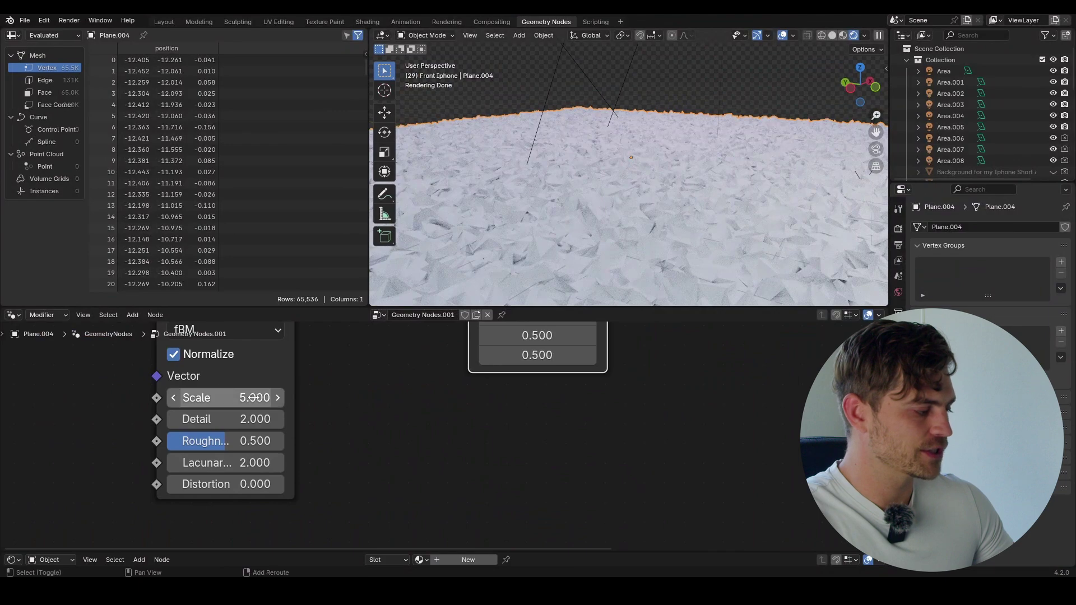
left_click(254, 398)
type("1")
key("Return")
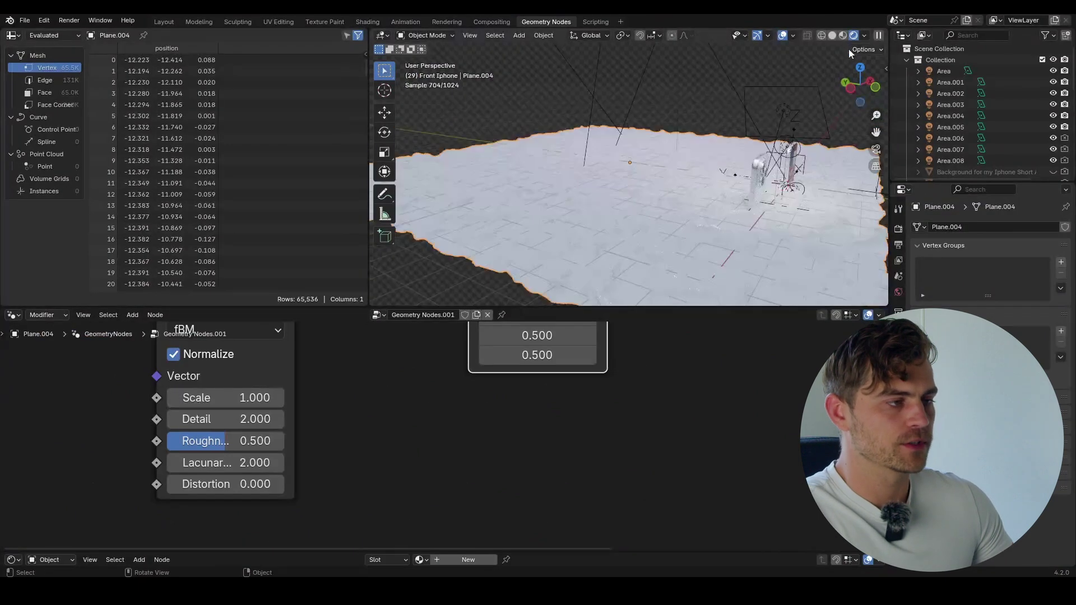
Switch the viewport to solid shading and set the noise scale to 0.67, detail to 2.62 and roughness to 0.267.
left_click(832, 35)
mouse_move(691, 131)
middle_mouse_down()
mouse_move(682, 206)
mouse_move(678, 140)
middle_mouse_up()
mouse_move(255, 412)
left_mouse_down()
mouse_move(201, 412)
mouse_move(280, 412)
mouse_move(255, 412)
mouse_move(243, 433)
mouse_move(215, 434)
mouse_move(285, 433)
mouse_move(236, 433)
mouse_move(245, 412)
mouse_move(188, 412)
mouse_move(249, 412)
left_mouse_up()
mouse_move(255, 390)
left_mouse_down()
mouse_move(238, 391)
mouse_move(250, 391)
left_mouse_up()
Change the Noise Texture to 4D and set its W value to 2.68.
scroll(486, 452, "down", 5)
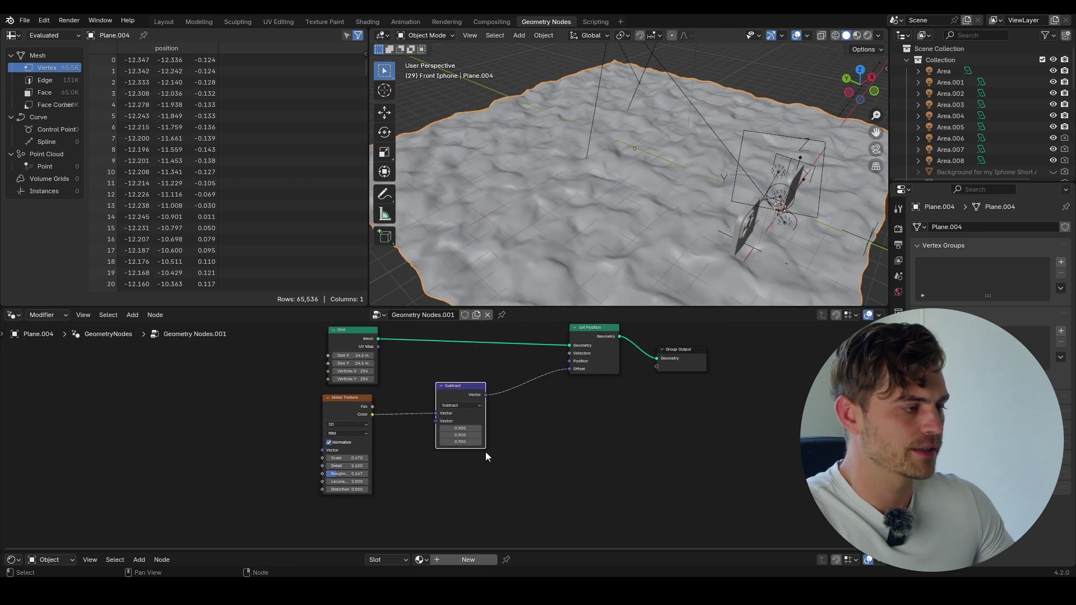
scroll(634, 281, "down", 5)
middle_click_drag(633, 281, 632, 248)
scroll(632, 248, "up", 5)
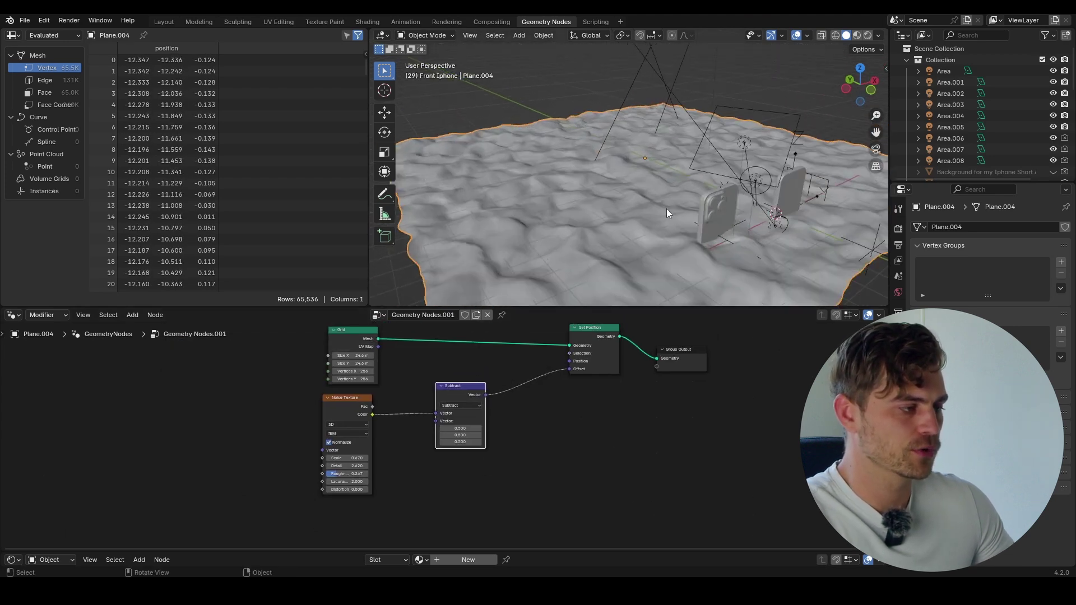
scroll(336, 413, "up", 2)
scroll(315, 413, "up", 2)
left_click(254, 416)
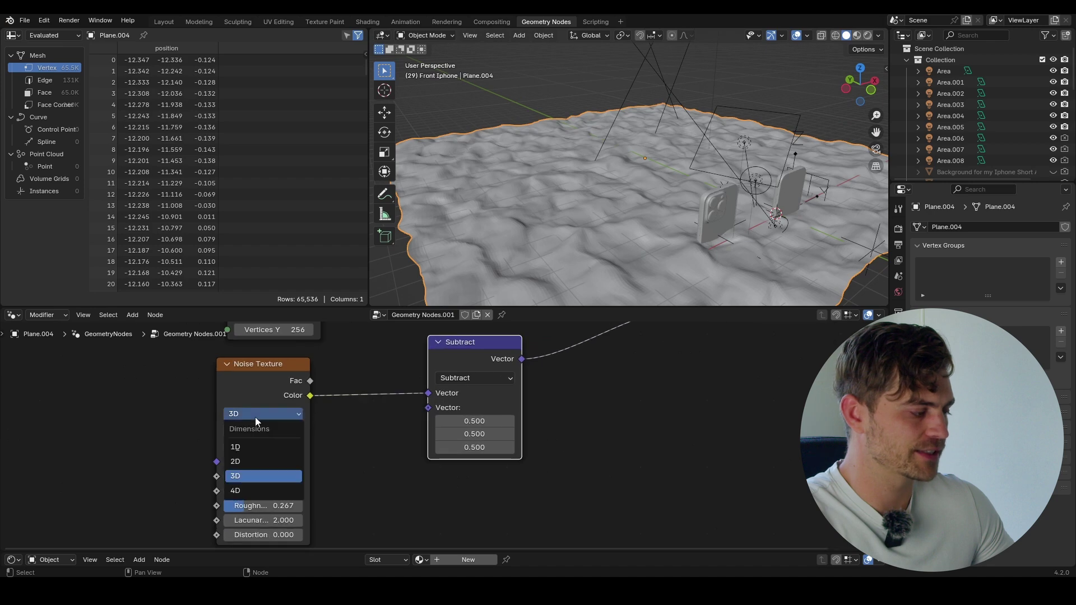
left_click(235, 491)
middle_click_drag(269, 475, 276, 430)
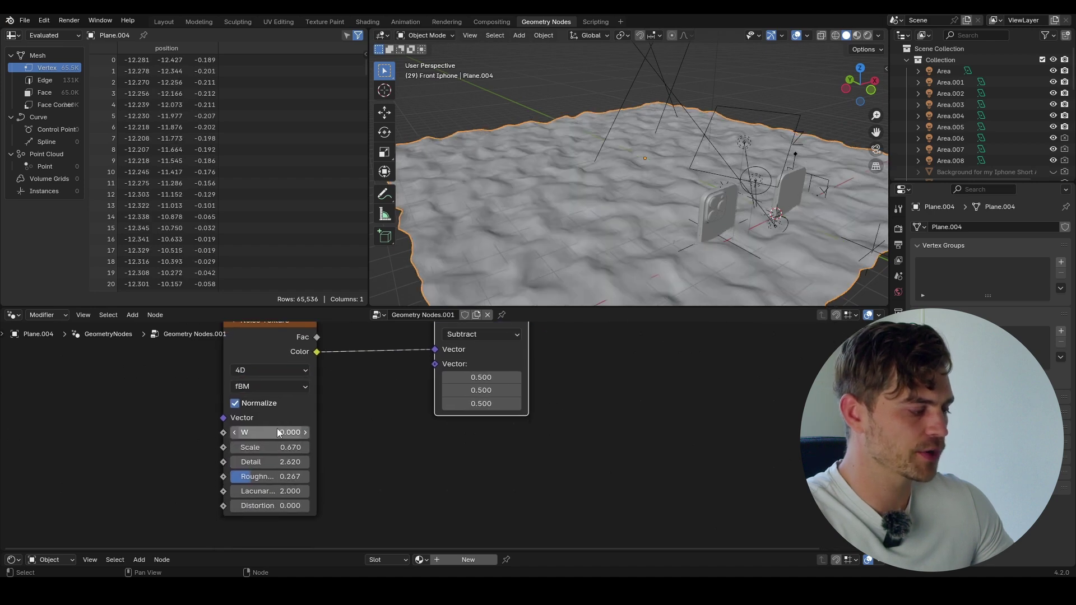
left_click_drag(270, 431, 359, 431, "shift")
Insert a second Vector Math node on the link between the Subtract and Set Position nodes.
scroll(638, 220, "down", 3)
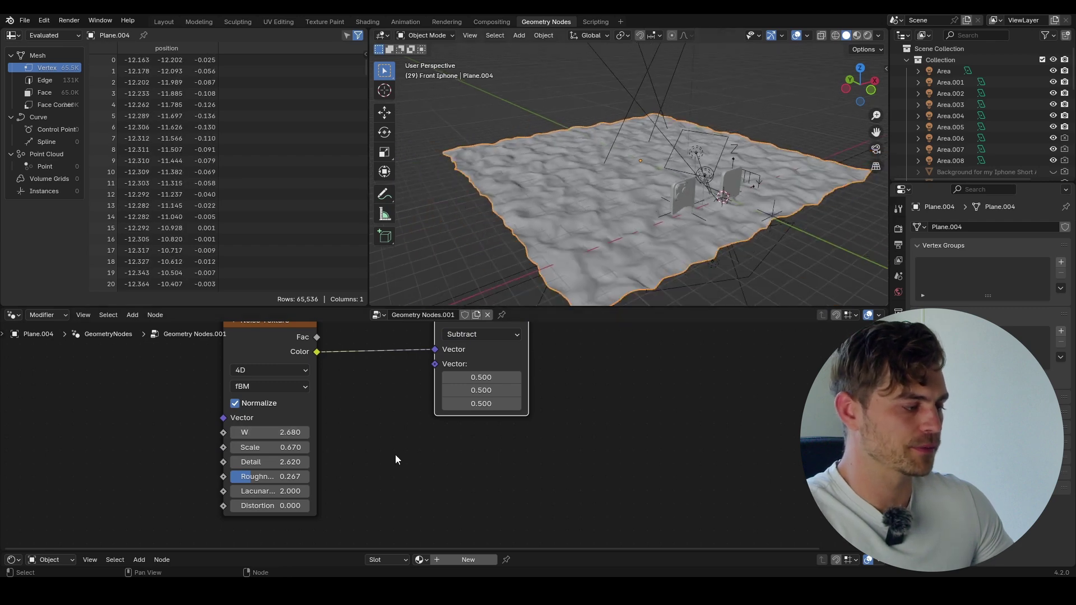
scroll(395, 459, "down", 5)
key("shift+a")
type("ve")
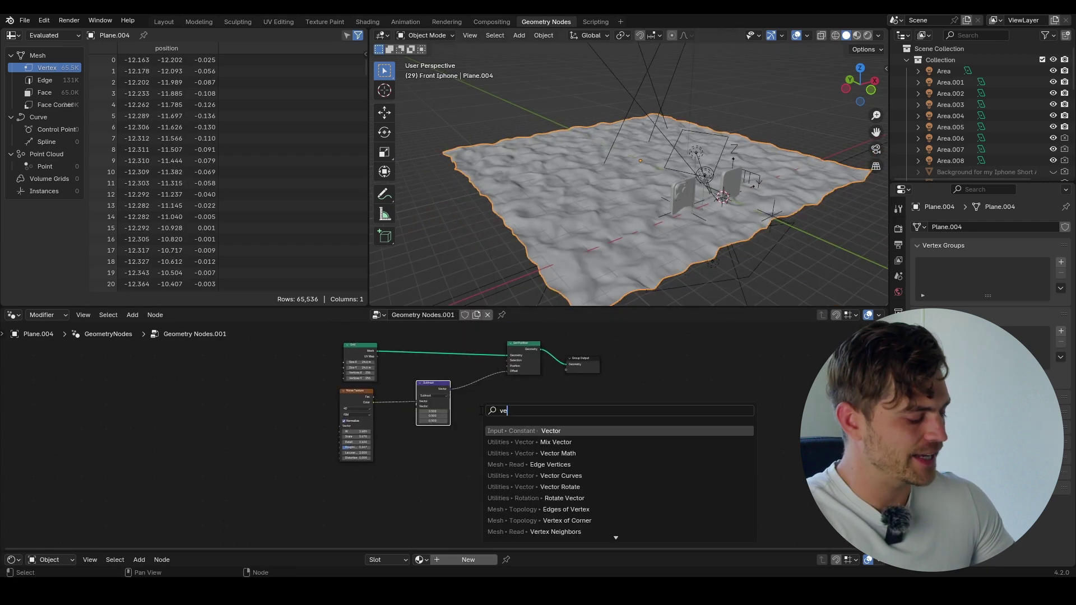
type("ctor")
key("Down")
key("Down")
key("Return")
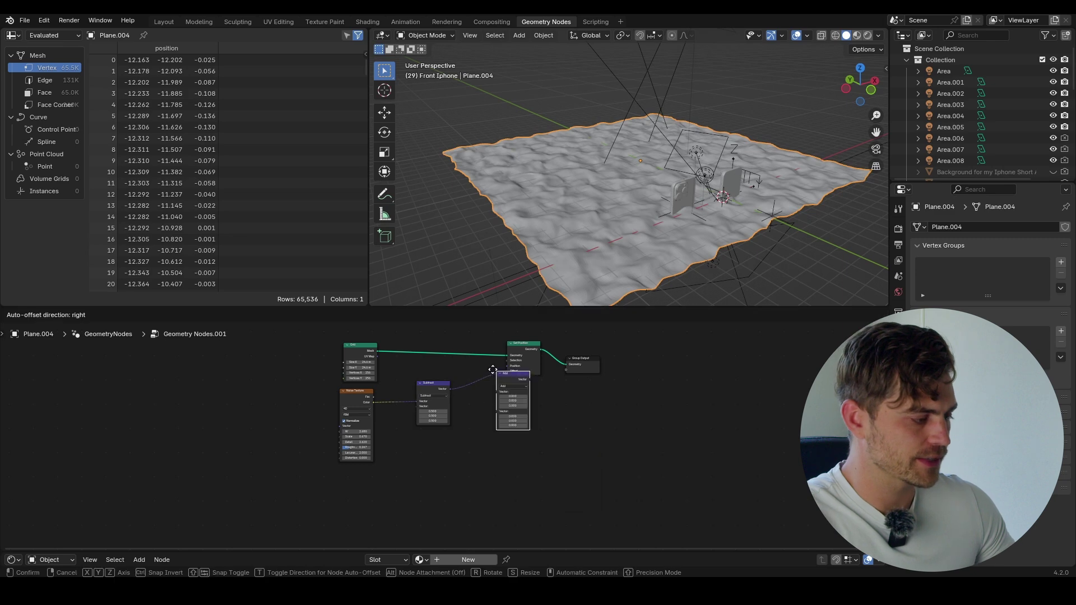
left_click(492, 370)
Change the second Vector Math node's operation to Multiply.
scroll(501, 367, "up", 3)
scroll(504, 365, "up", 2)
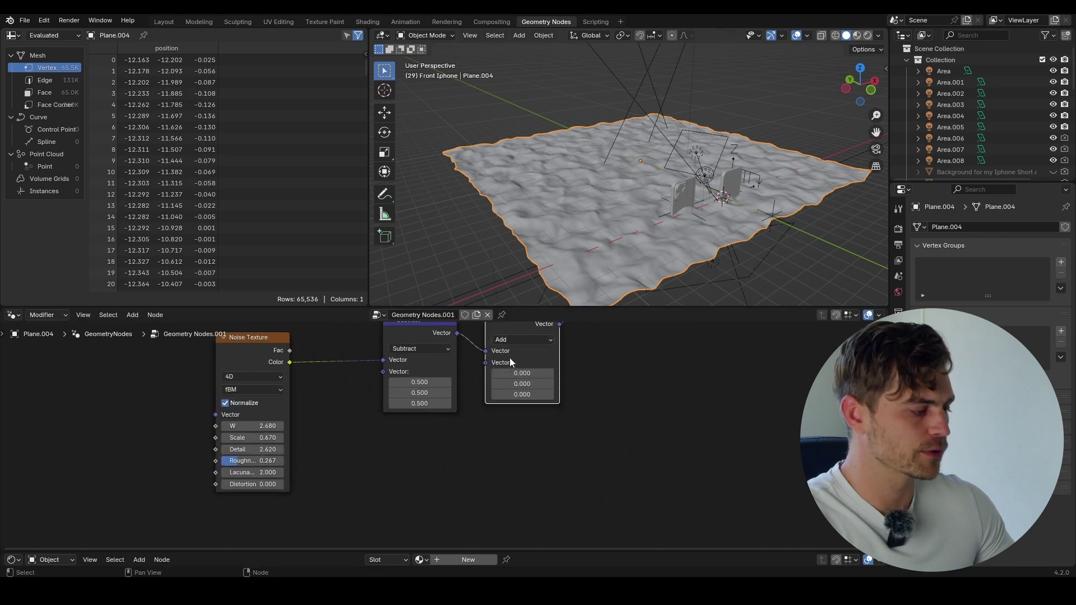
middle_click_drag(515, 346, 505, 384)
left_click(505, 380)
left_click(513, 429)
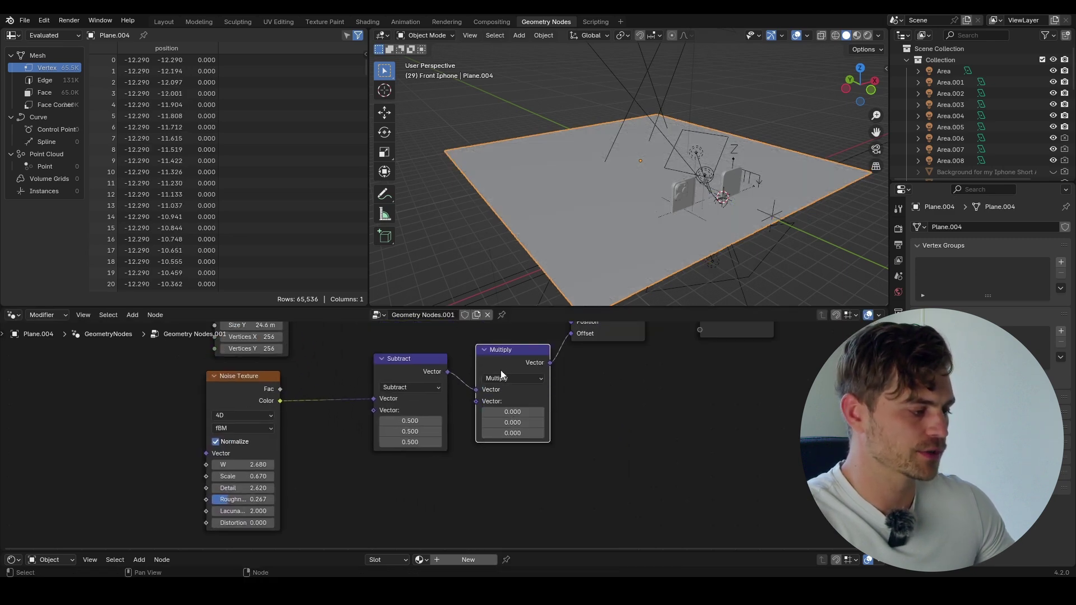
Set all three vector values of the Multiply node to 1.4 and place the node below Set Position.
left_click_drag(499, 370, 540, 432)
type("3.24")
left_click_drag(553, 491, 711, 474)
key("Return")
left_click_drag(594, 474, 535, 474)
scroll(422, 428, "down", 2)
middle_click_drag(423, 429, 449, 439)
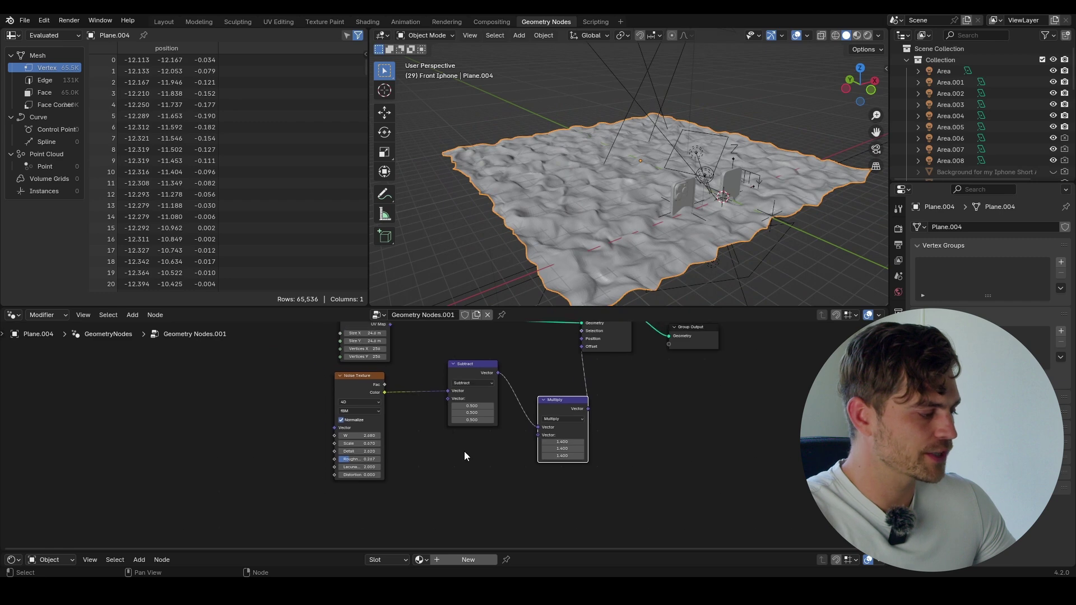
Add a Position node below the Noise Texture node.
left_click_drag(465, 452, 353, 410)
key("g")
left_click(322, 398)
left_click(415, 448)
scroll(432, 400, "down", 2)
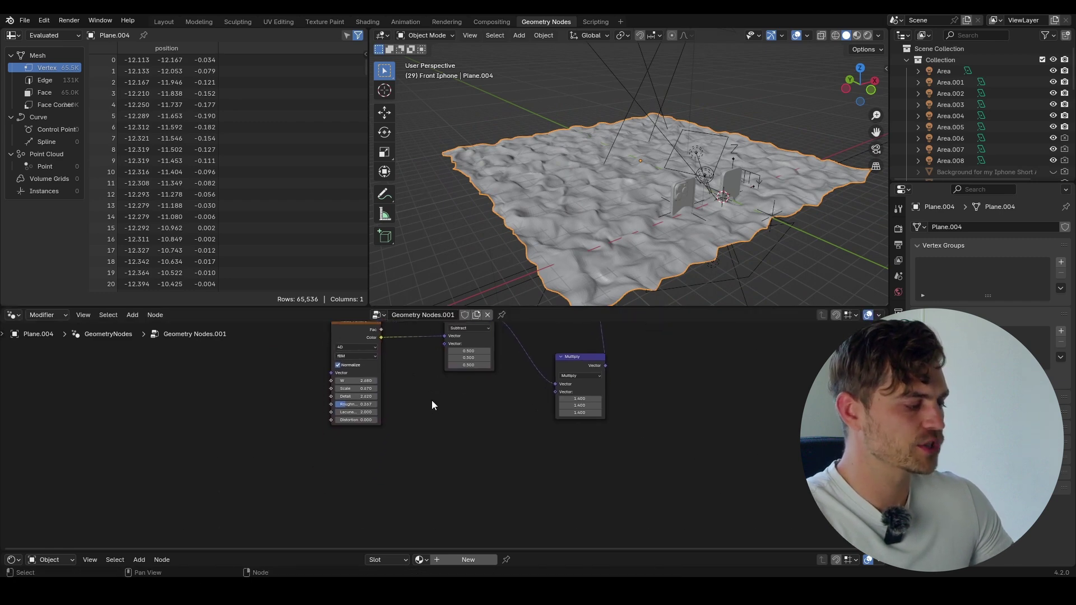
left_click(376, 334)
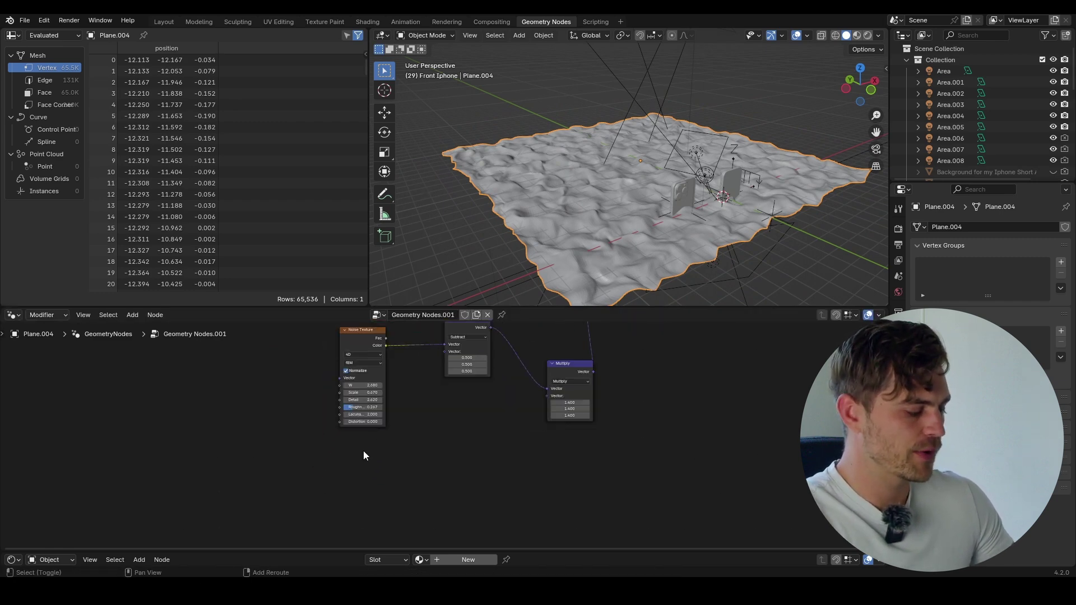
key("shift+a")
type("position")
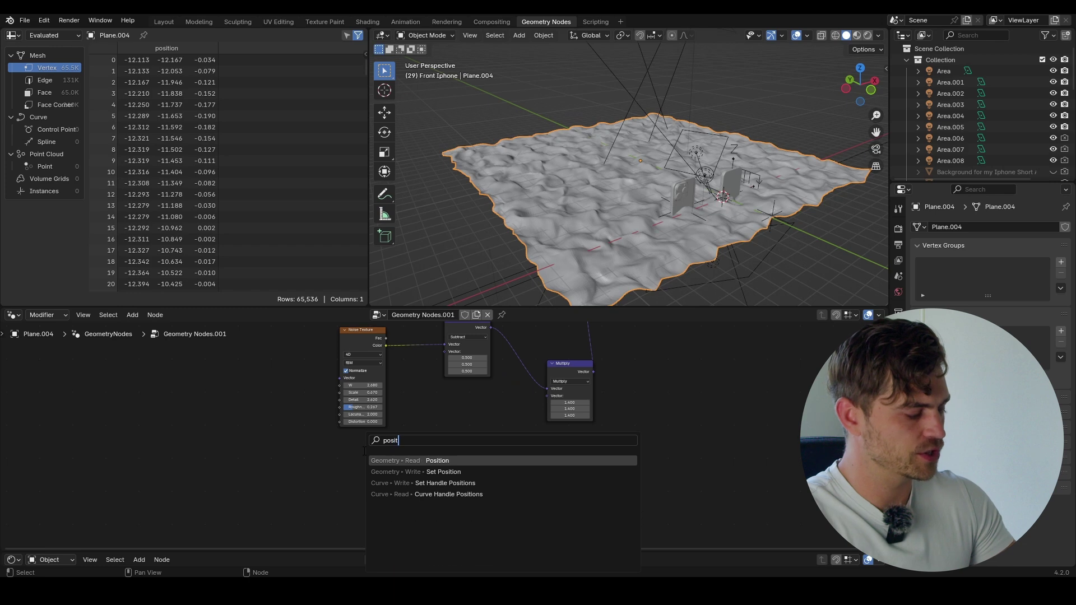
key("Return")
left_click(363, 442)
middle_click_drag(363, 441, 359, 489)
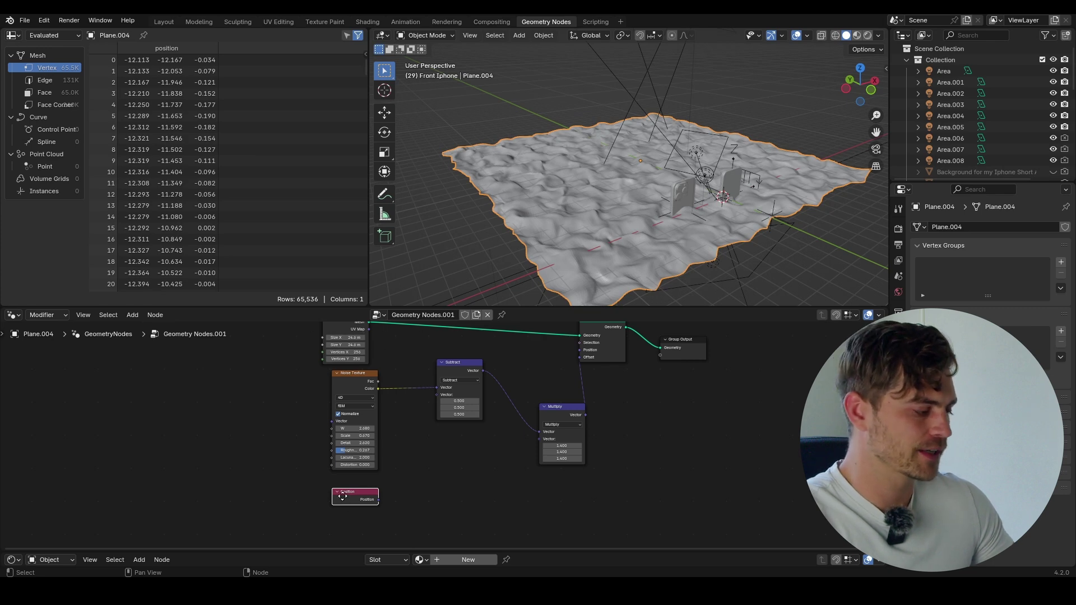
Add a Separate XYZ node beside the Position node and connect Position to its Vector input.
middle_click_drag(343, 496, 359, 456)
scroll(359, 454, "up", 2)
scroll(660, 230, "down", 3)
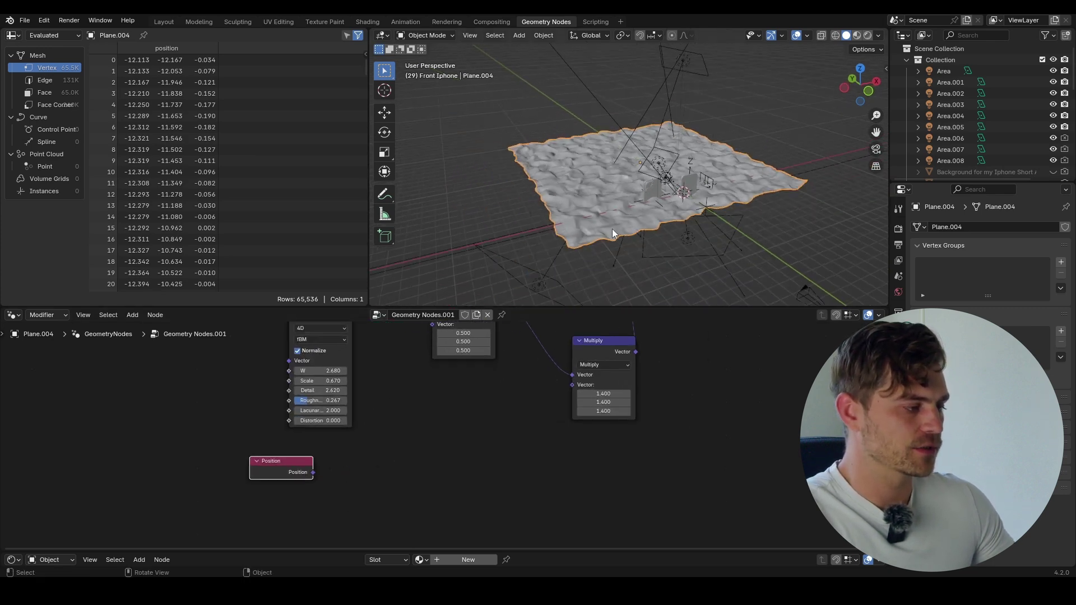
scroll(368, 478, "up", 1)
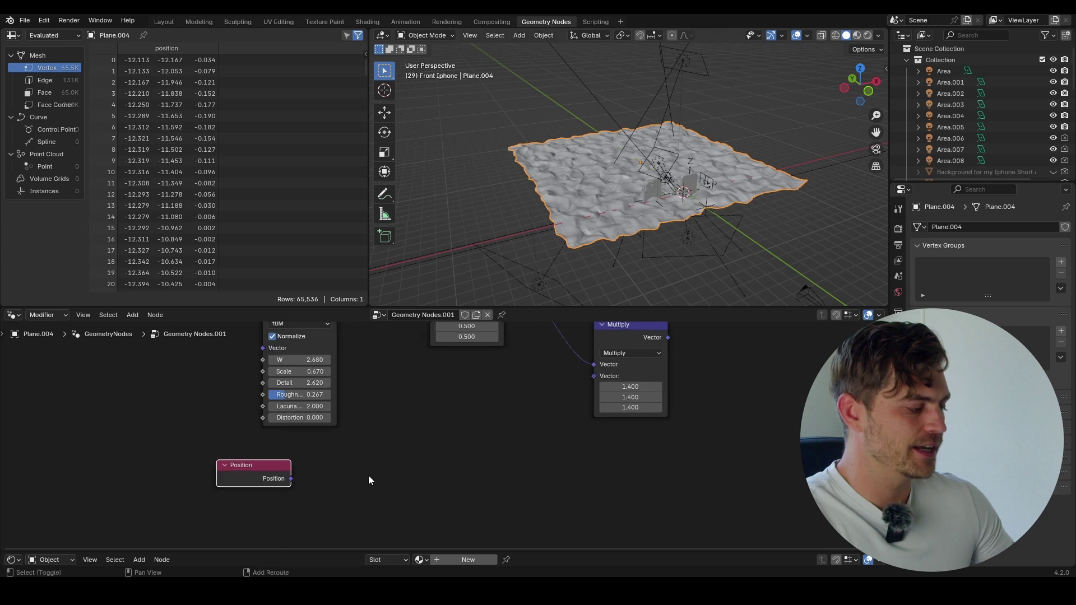
key("shift+a")
type("seperate")
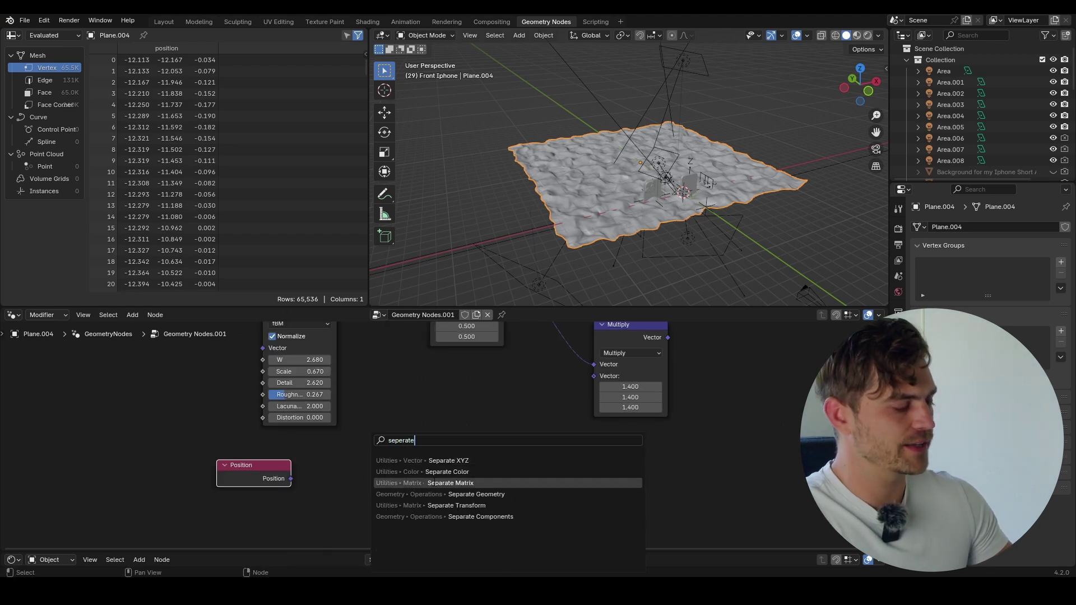
left_click(403, 460)
middle_click_drag(325, 465, 313, 450)
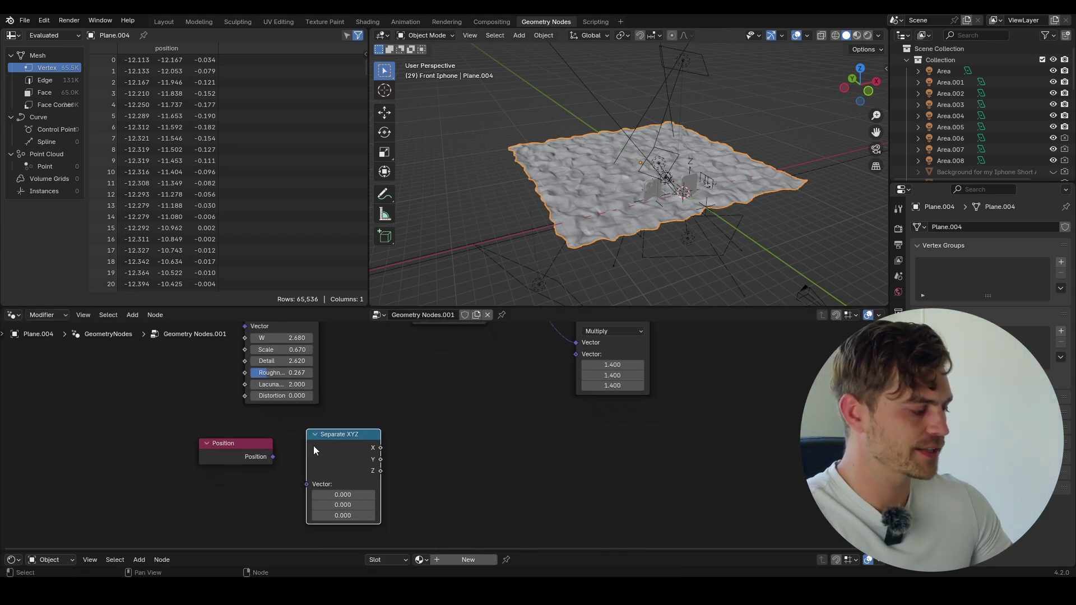
left_click_drag(312, 482, 309, 484)
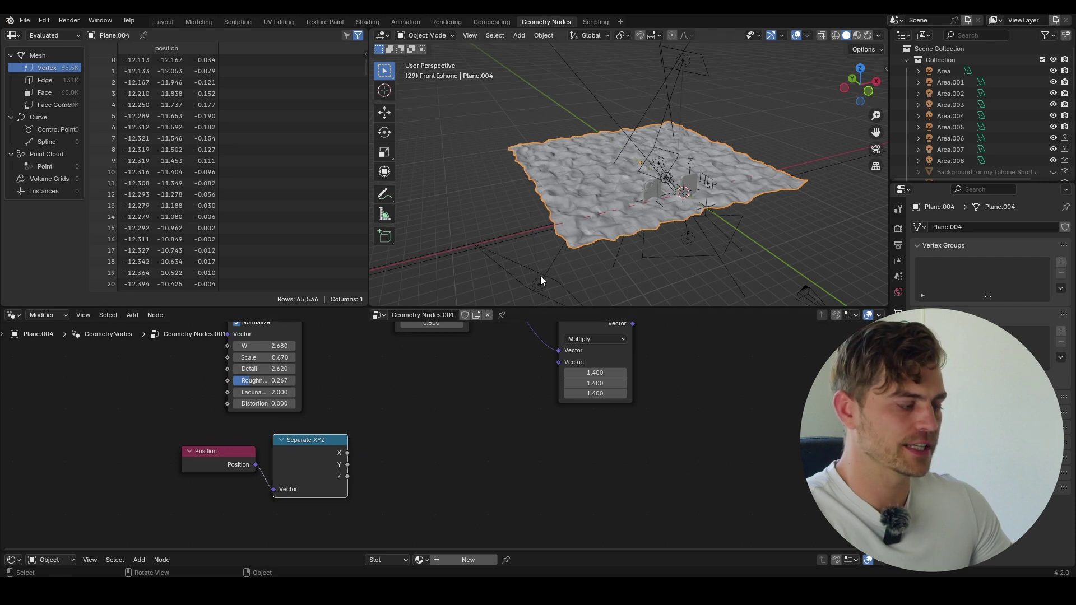
Add a Math node set to Sine and feed it with the X output of Separate XYZ.
middle_click_drag(382, 454, 331, 455)
key("shift+a")
type("math")
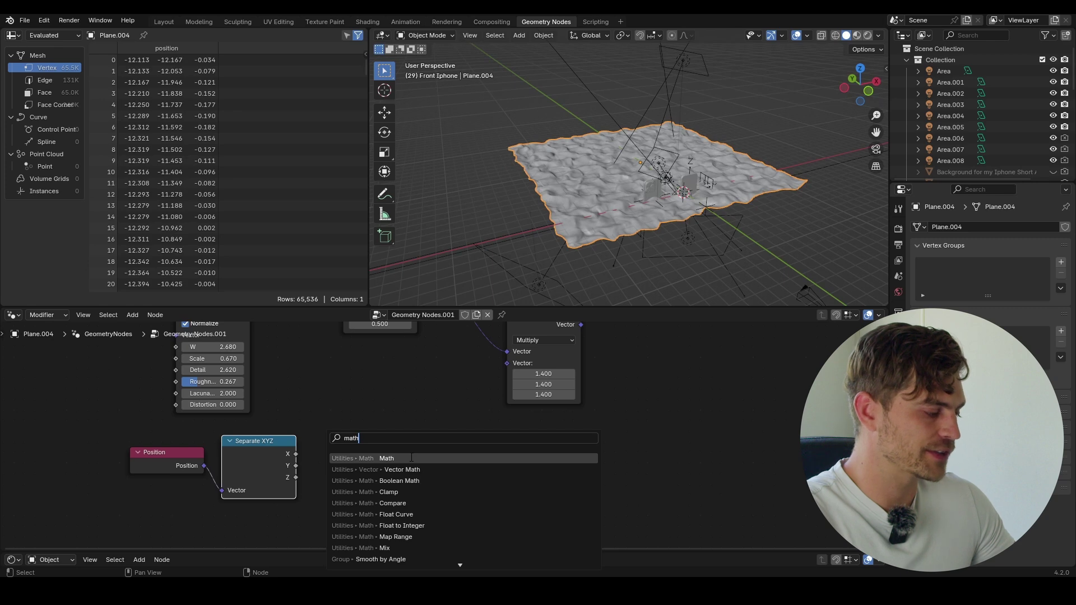
key("Return")
left_click(391, 454)
left_click(392, 458)
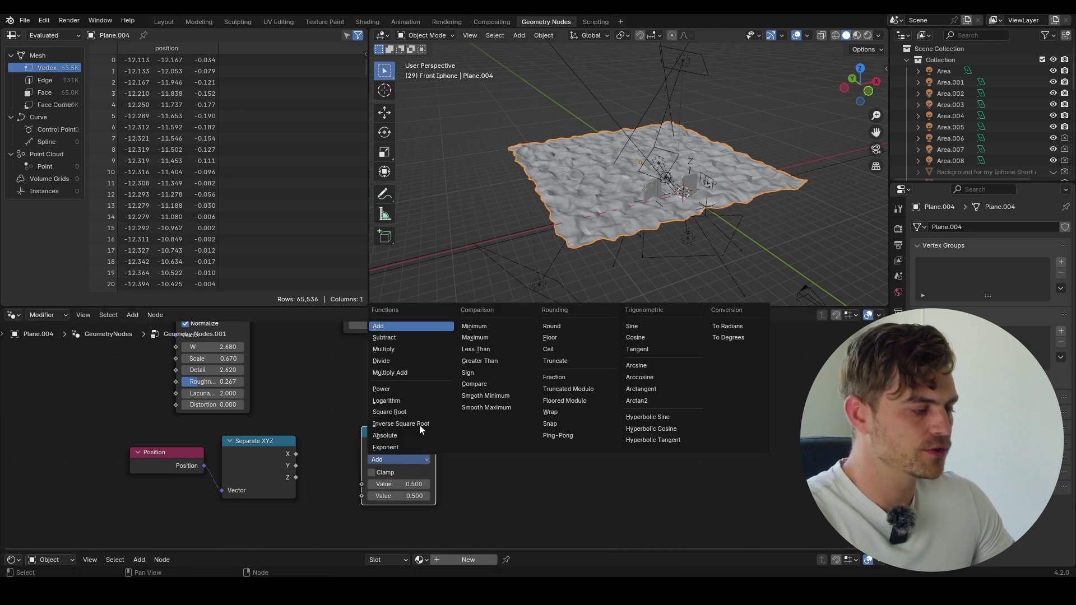
left_click(646, 328)
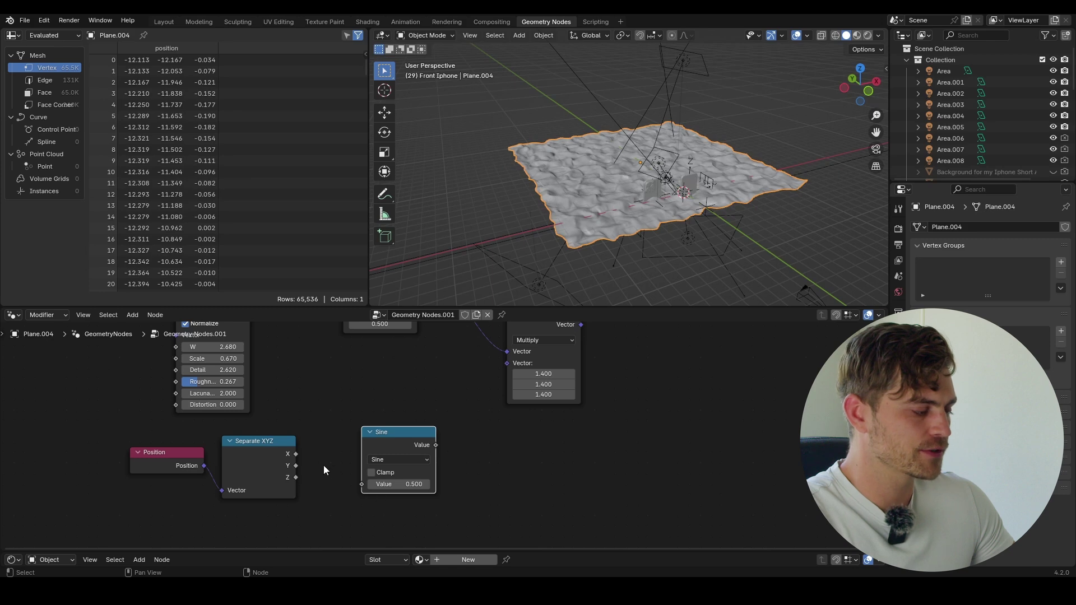
left_click_drag(291, 459, 361, 484)
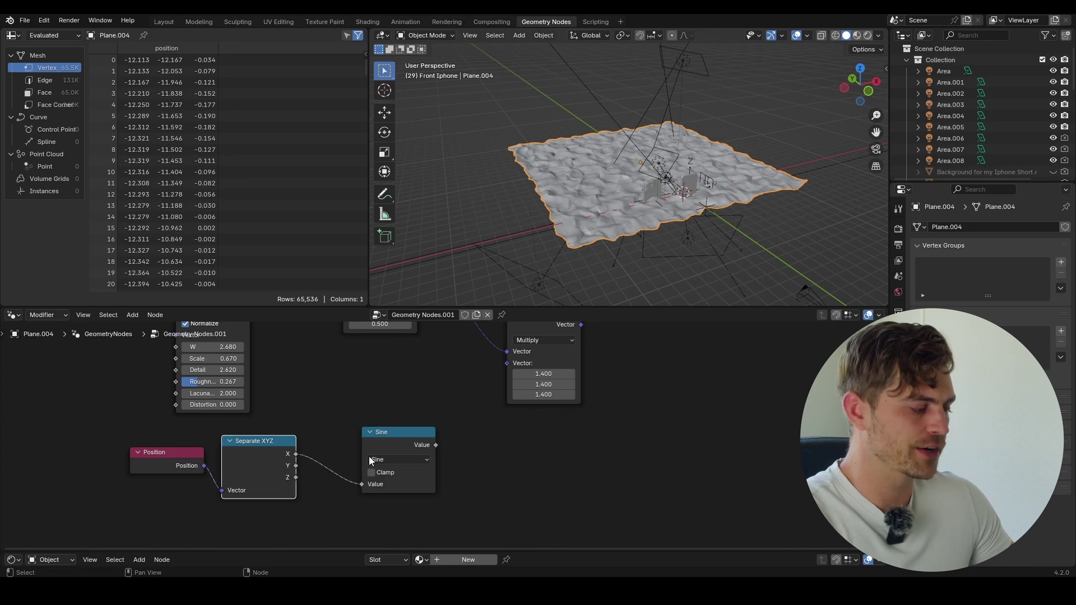
left_click_drag(415, 446, 387, 455)
Add a Combine XYZ node after the Sine node and connect the Sine value to its Z input.
key("shift+a")
mouse_move(432, 458)
type("co")
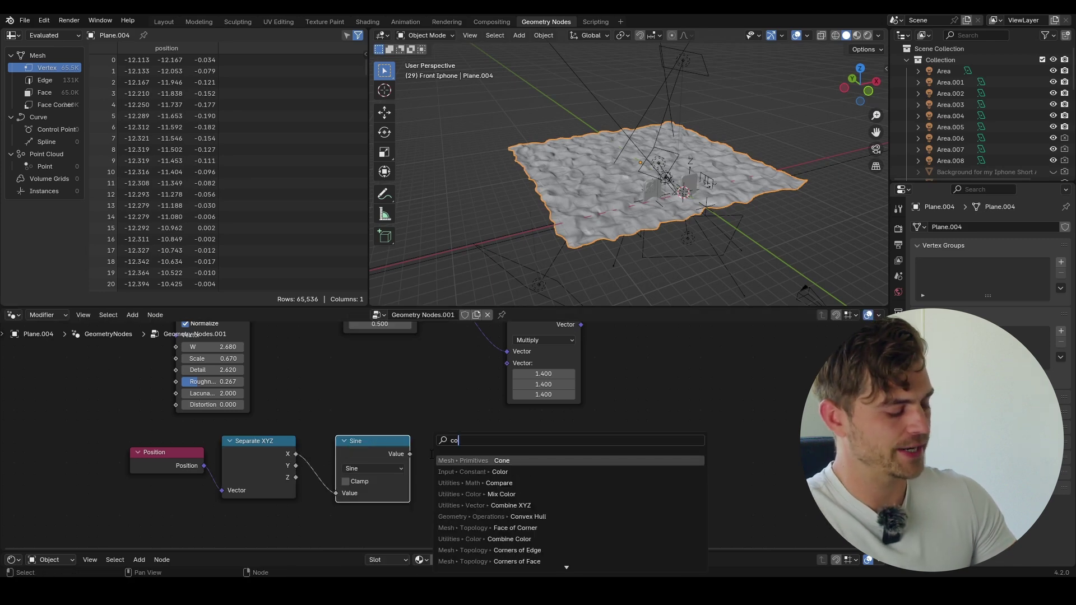
type("mbine")
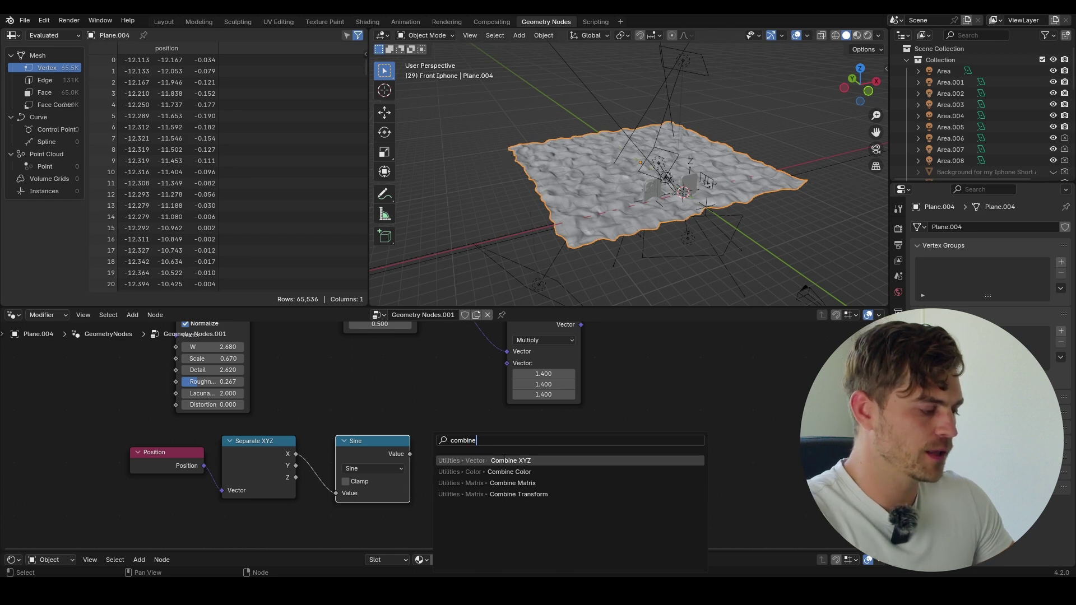
key("Return")
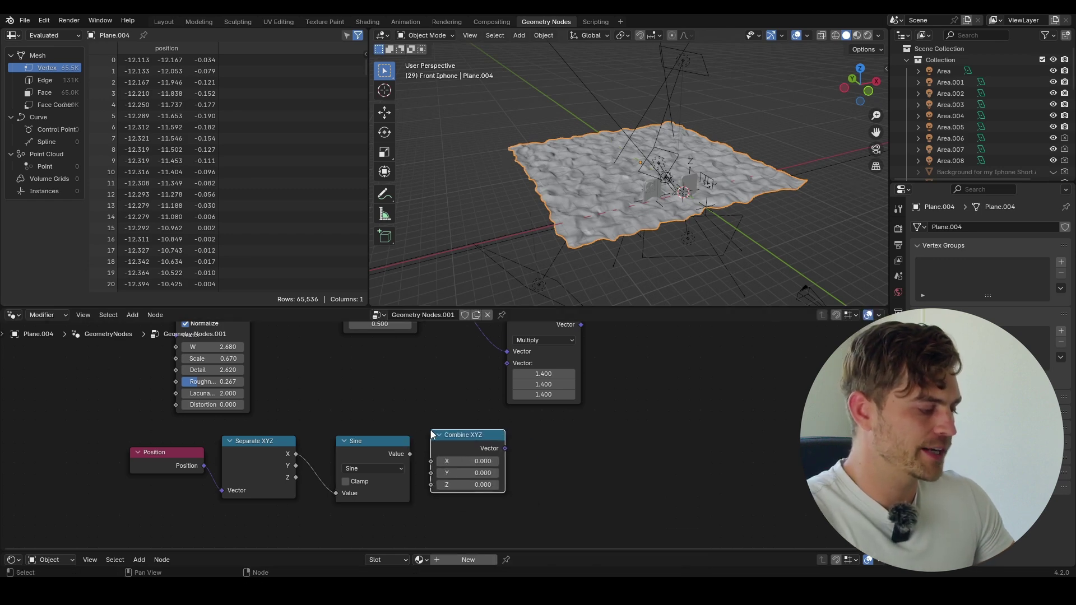
left_click_drag(409, 453, 432, 484)
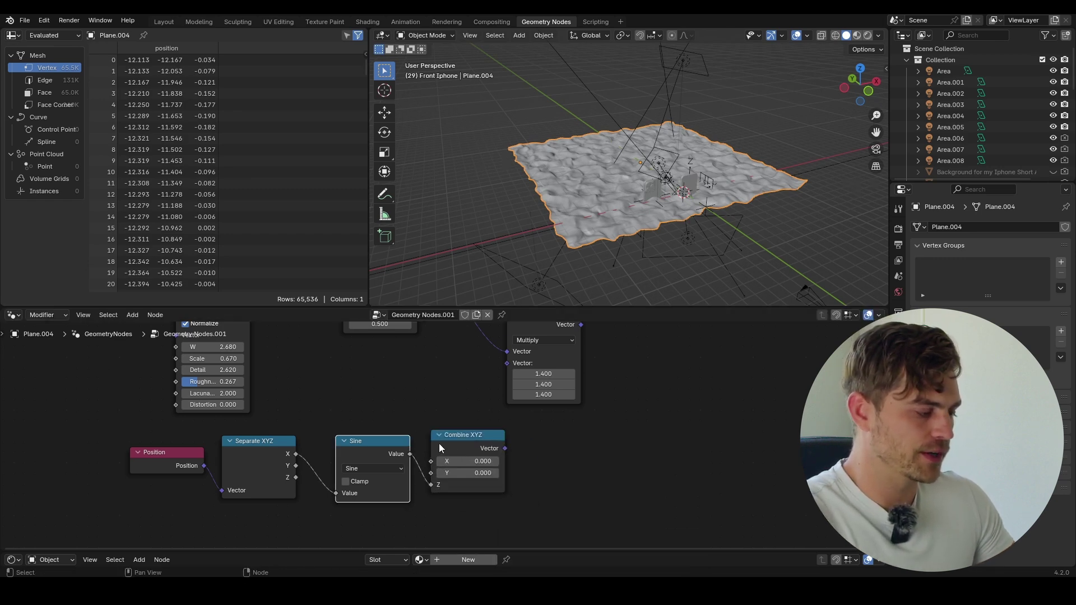
Connect the Combine XYZ vector output to the second vector input of the vector Multiply node.
middle_click_drag(448, 447, 406, 521)
left_click_drag(486, 426, 514, 396)
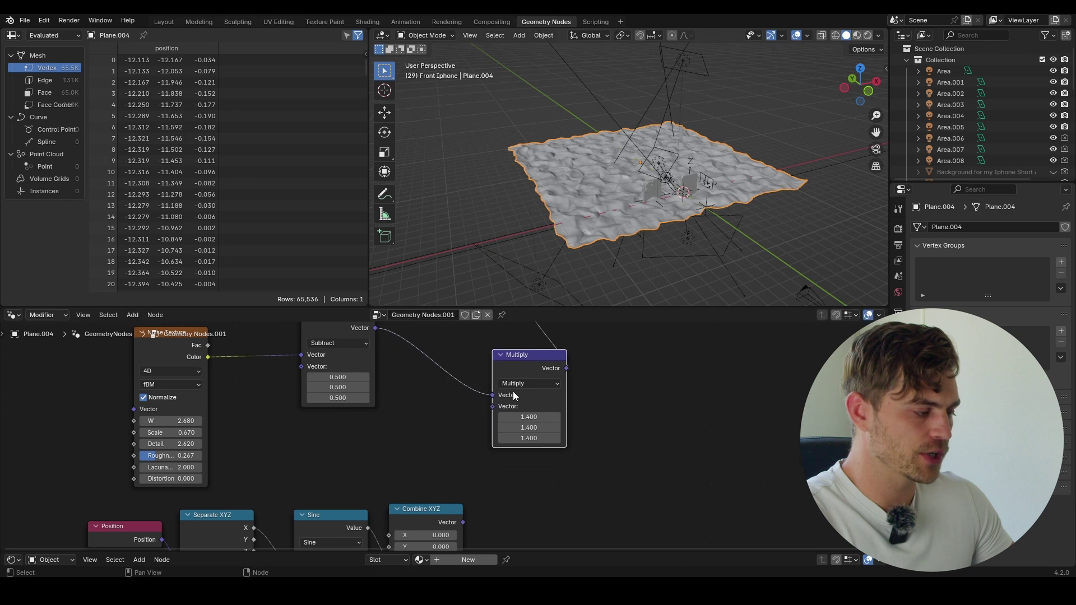
scroll(532, 378, "down", 2)
left_click_drag(483, 480, 507, 389)
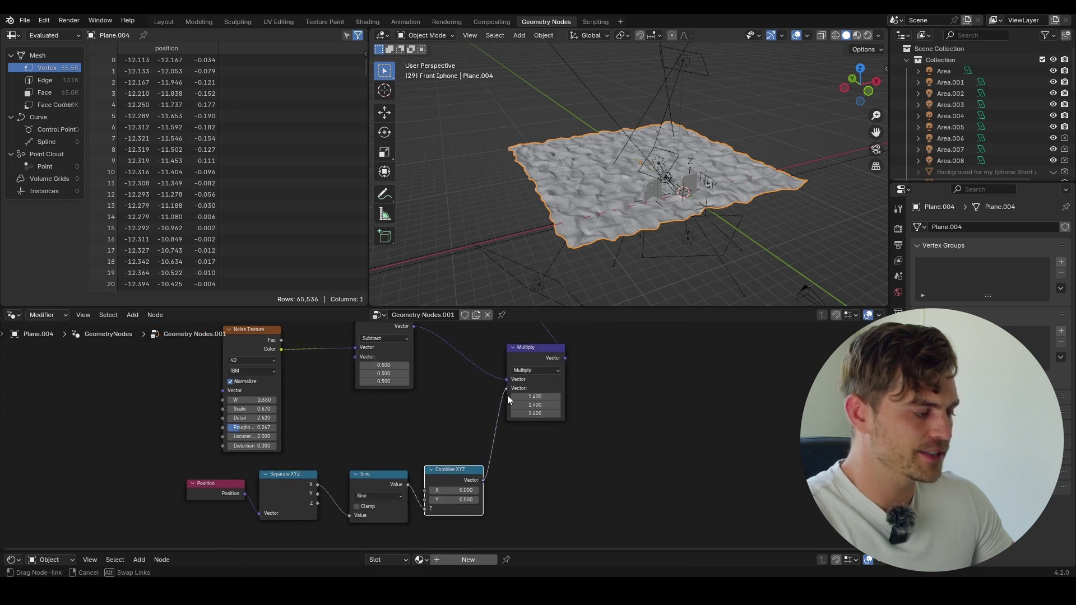
Insert a Math node set to Add between Position and Separate XYZ and set its value to 6.5.
scroll(614, 221, "up", 5)
middle_click_drag(263, 437, 304, 395)
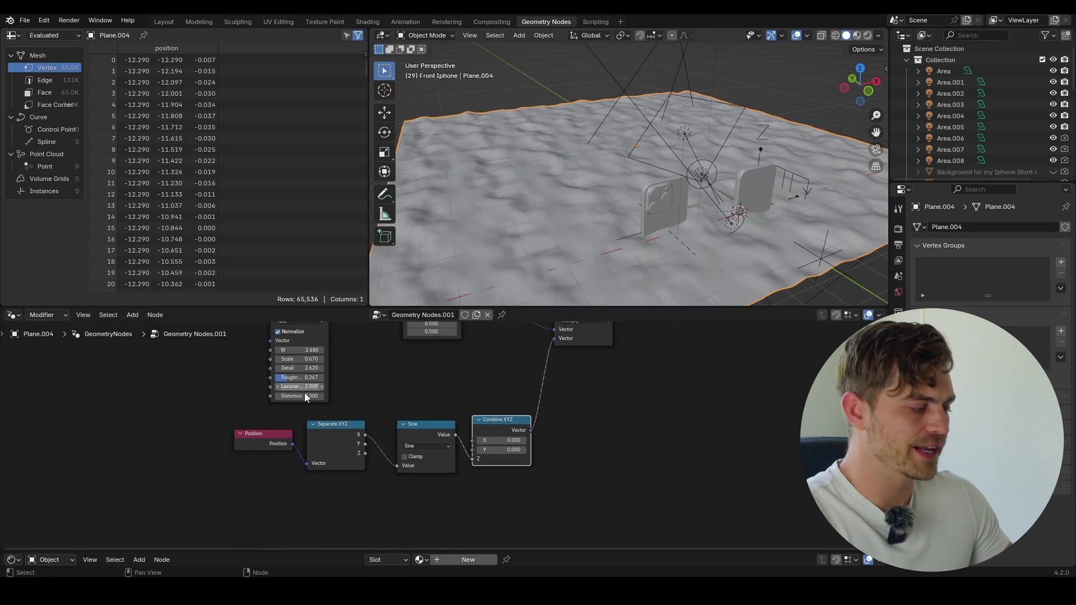
left_click_drag(268, 445, 153, 452)
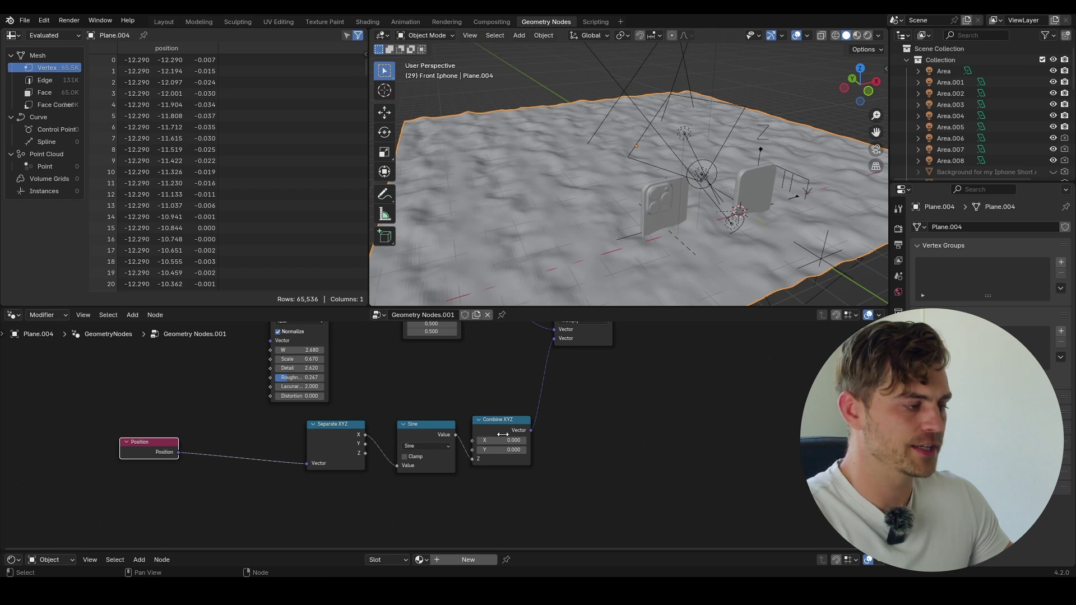
key("shift+a")
type("math")
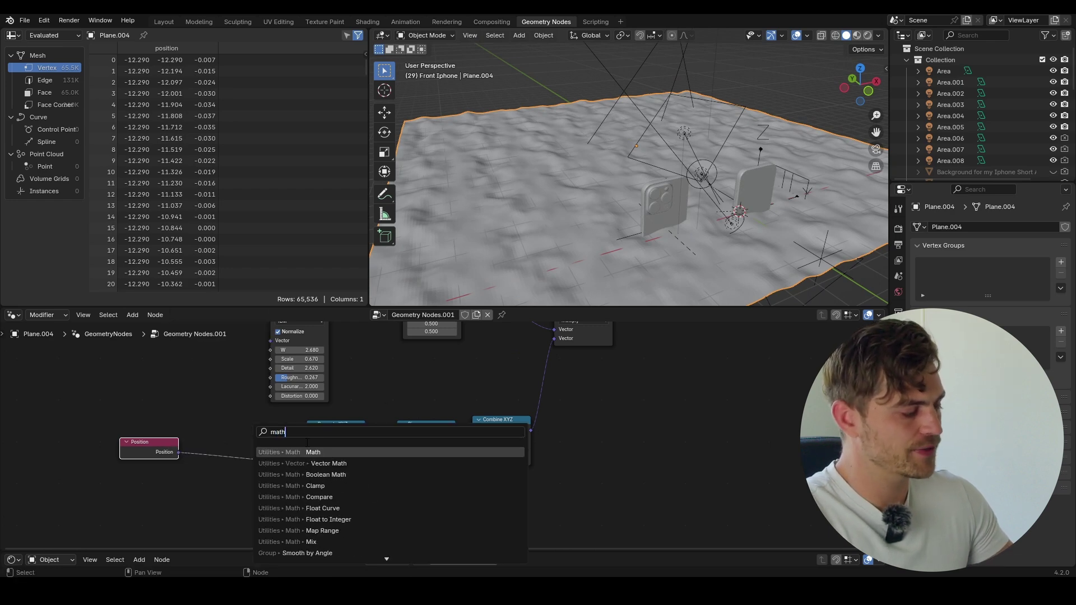
left_click(320, 447)
left_click(211, 428)
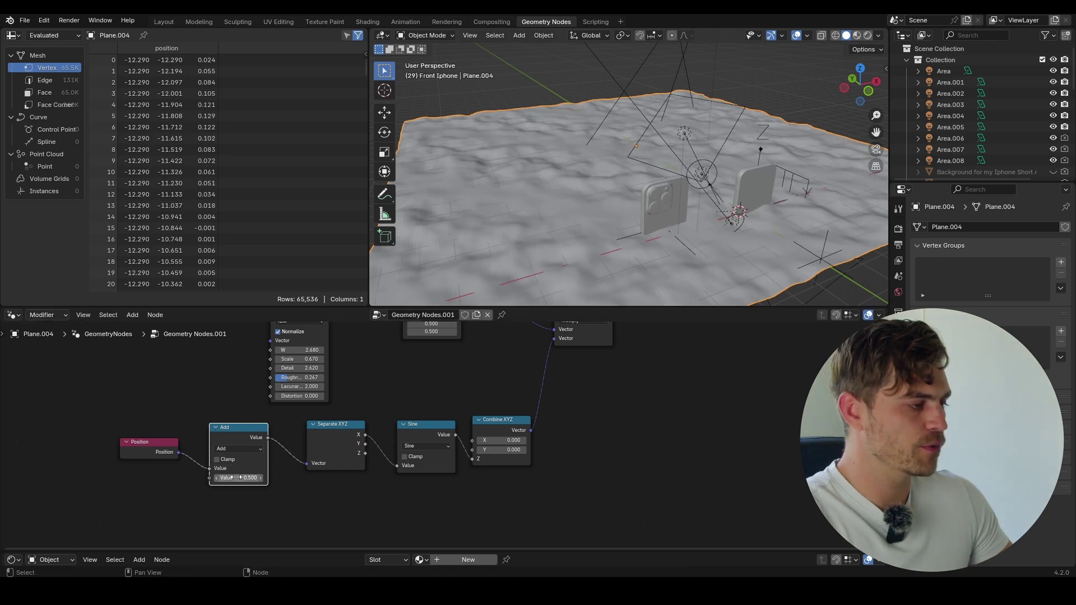
left_click_drag(234, 478, 370, 477)
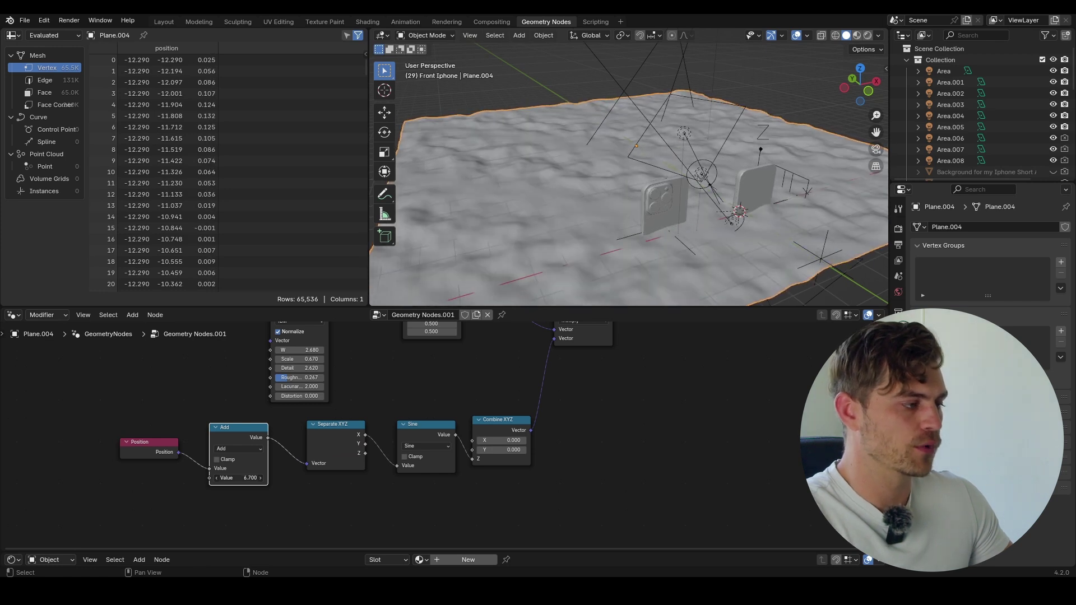
Duplicate the Add node onto its link to Separate XYZ and change the copy's operation to Multiply.
scroll(206, 383, "up", 2)
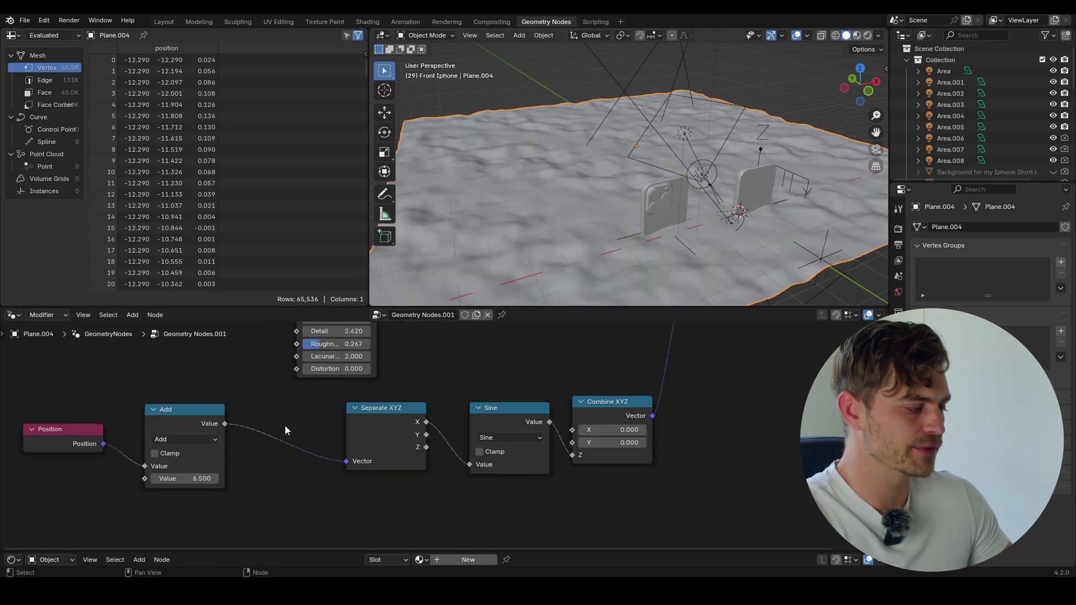
key("shift+a")
left_click(169, 408)
key("shift+d")
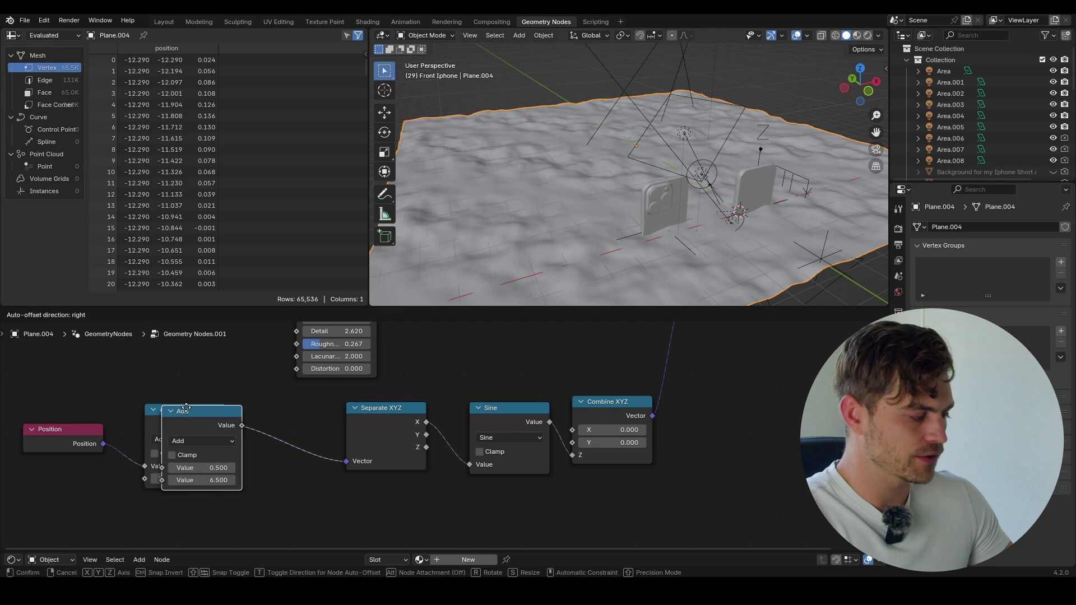
left_click(273, 404)
left_click(288, 437)
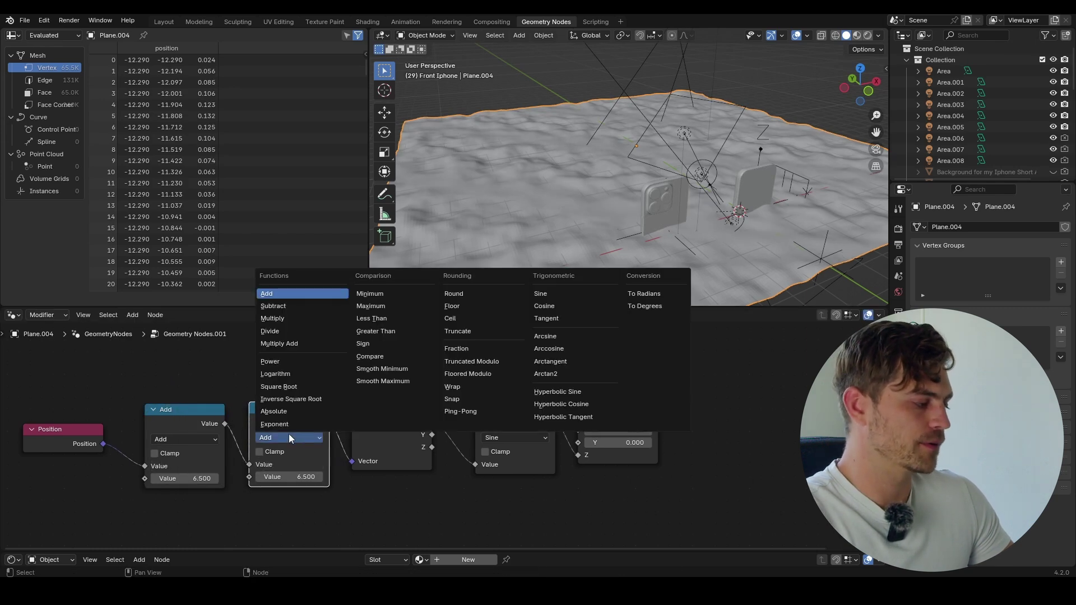
left_click(286, 459)
Set the new Multiply node's value to 5.4 and the Add node's value to about 10.
mouse_move(293, 480)
left_mouse_down()
mouse_move(344, 480)
mouse_move(264, 479)
mouse_move(292, 479)
left_mouse_up()
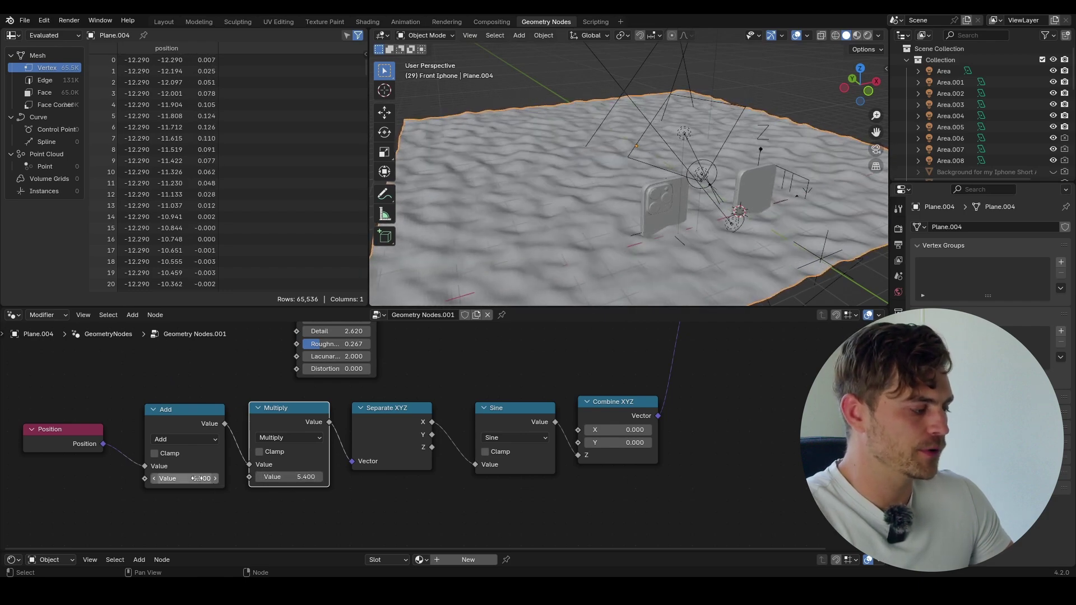
left_click_drag(197, 478, 250, 478)
scroll(402, 416, "down", 2)
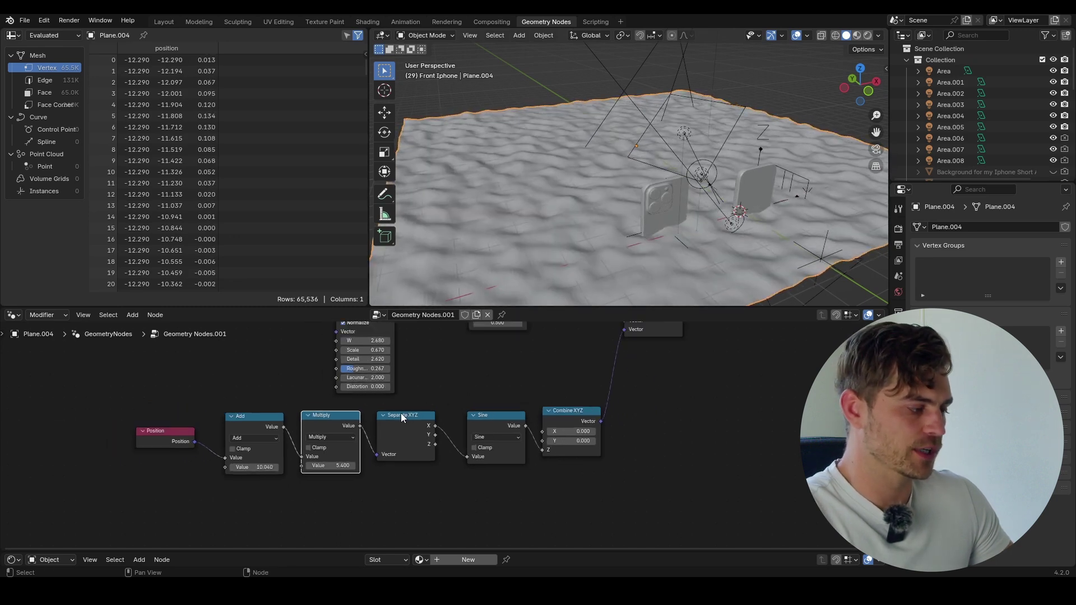
Rearrange the Noise Texture, Subtract and Set Position nodes into a tidier layout and save the file.
scroll(401, 417, "down", 3)
left_click_drag(600, 357, 692, 361)
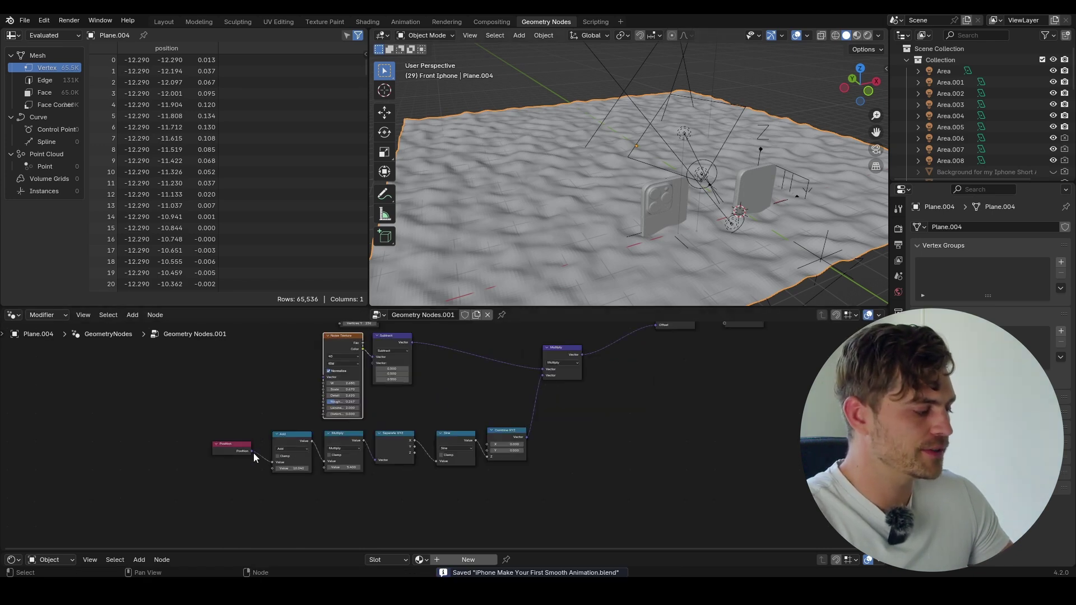
middle_click_drag(253, 458, 231, 415)
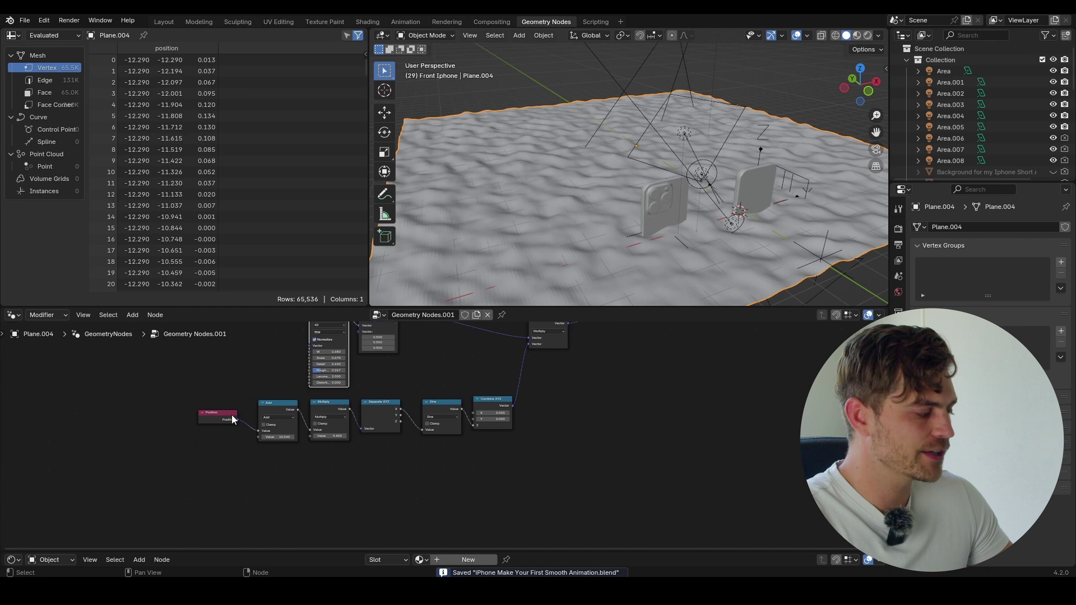
Duplicate the Position, Separate XYZ and Combine XYZ nodes and place the copies in a row below the originals.
left_click(231, 415)
key("shift+d")
left_click(286, 473)
left_click(387, 414)
key("shift+d")
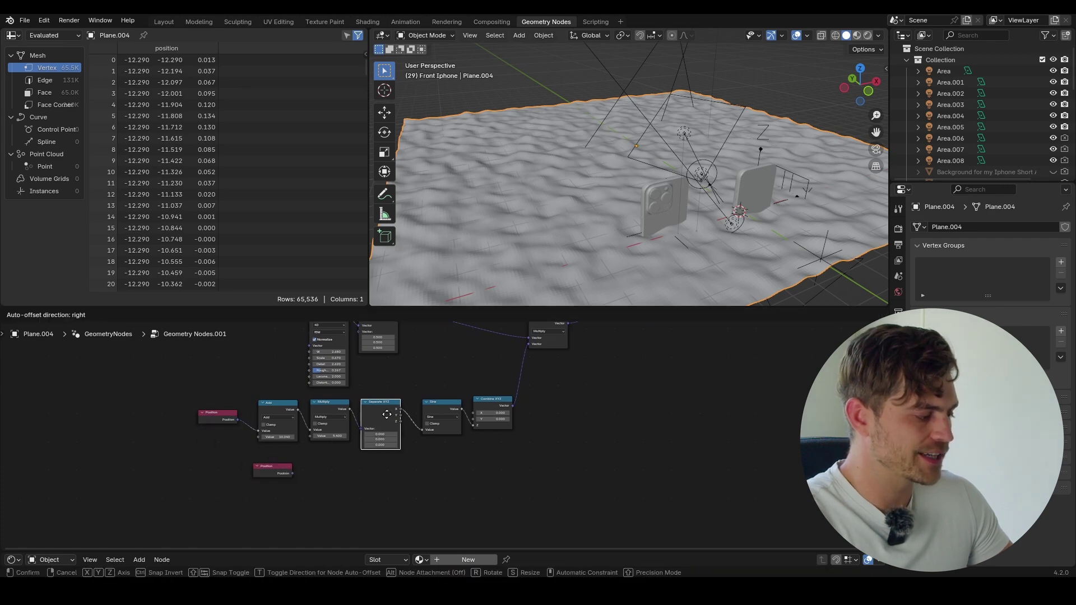
left_click(335, 478)
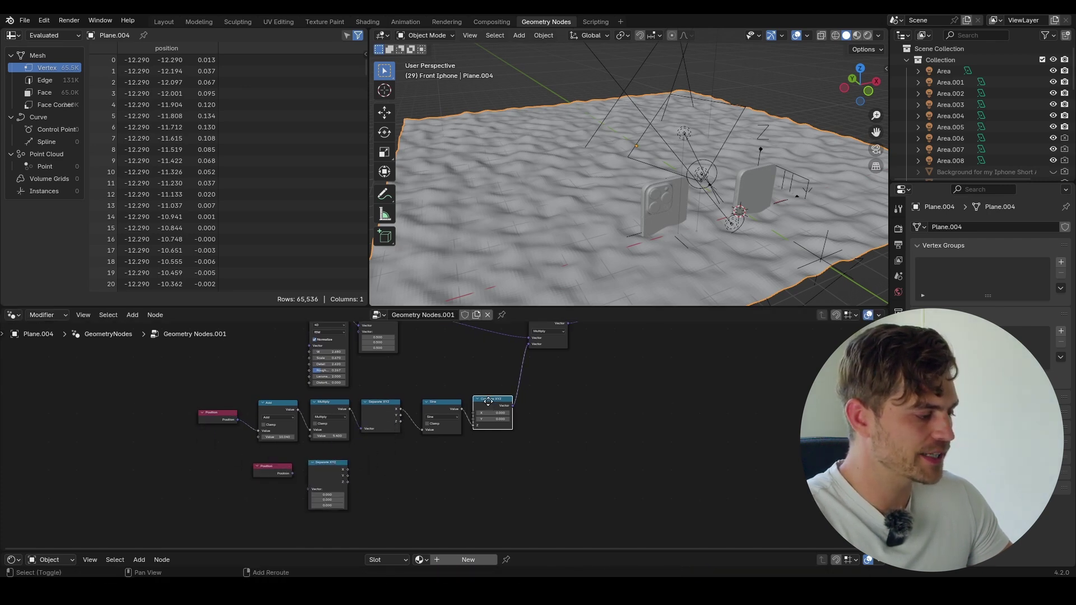
key("shift+d")
left_click(377, 466)
scroll(248, 474, "up", 2)
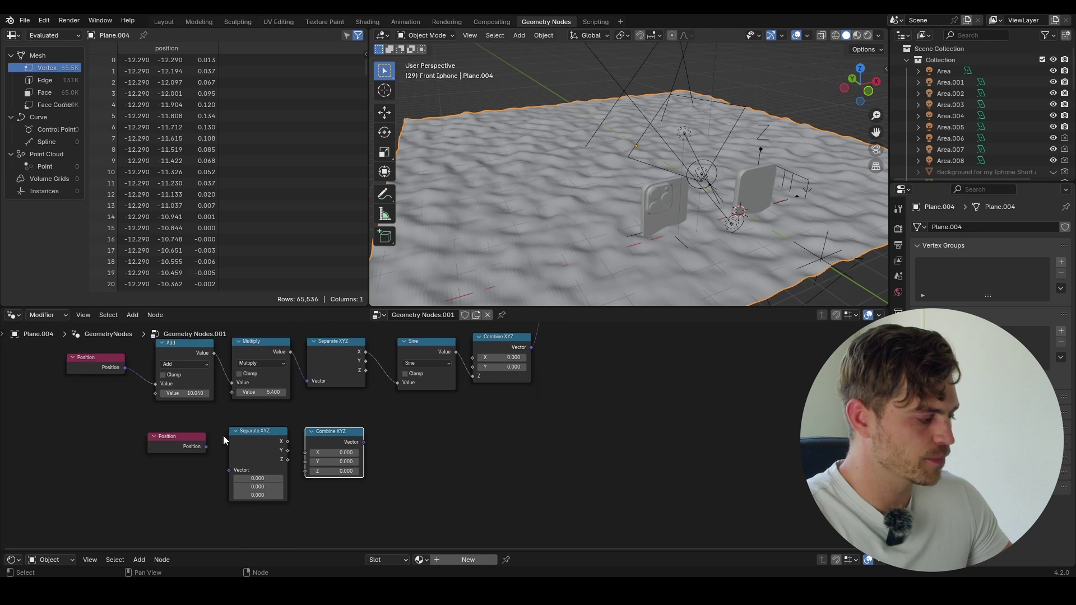
Link the lower Position node to Separate XYZ, and Separate XYZ's Z output to Combine XYZ's Z input.
left_click_drag(206, 446, 229, 470)
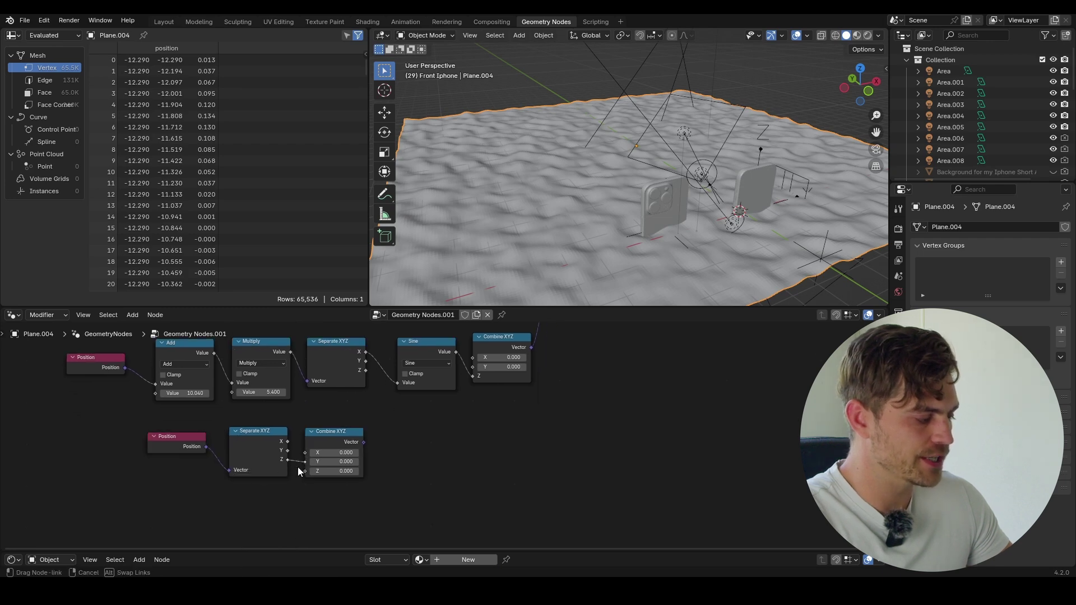
left_click_drag(298, 472, 306, 470)
scroll(307, 471, "down", 3)
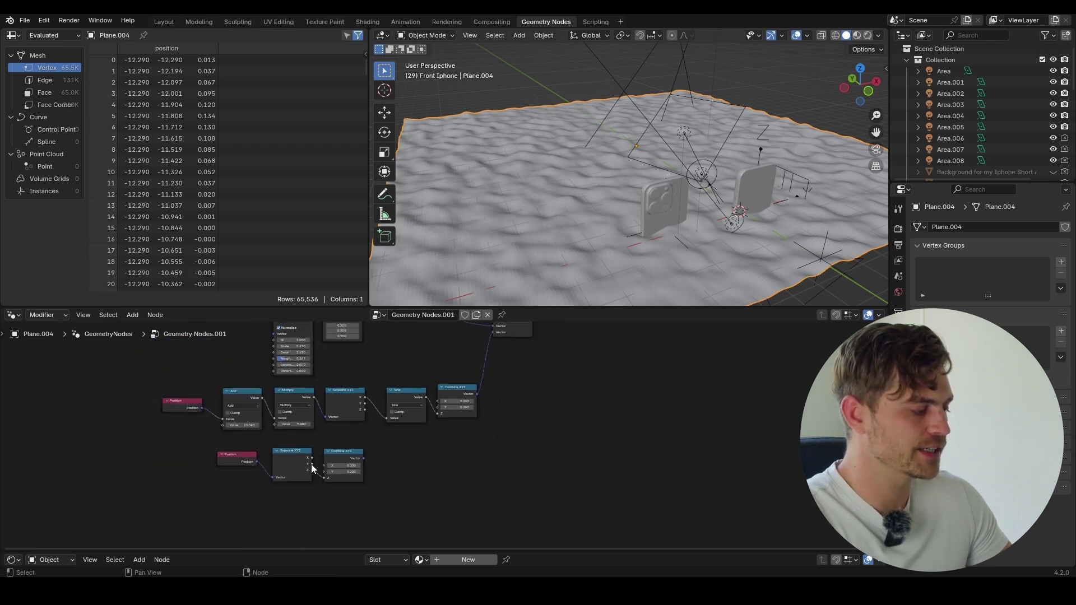
scroll(311, 464, "up", 5)
middle_click_drag(331, 437, 318, 480)
scroll(318, 480, "down", 6)
Duplicate the vector Multiply node onto the link to Set Position and connect the lower Combine XYZ to its second vector input.
key("shift+d")
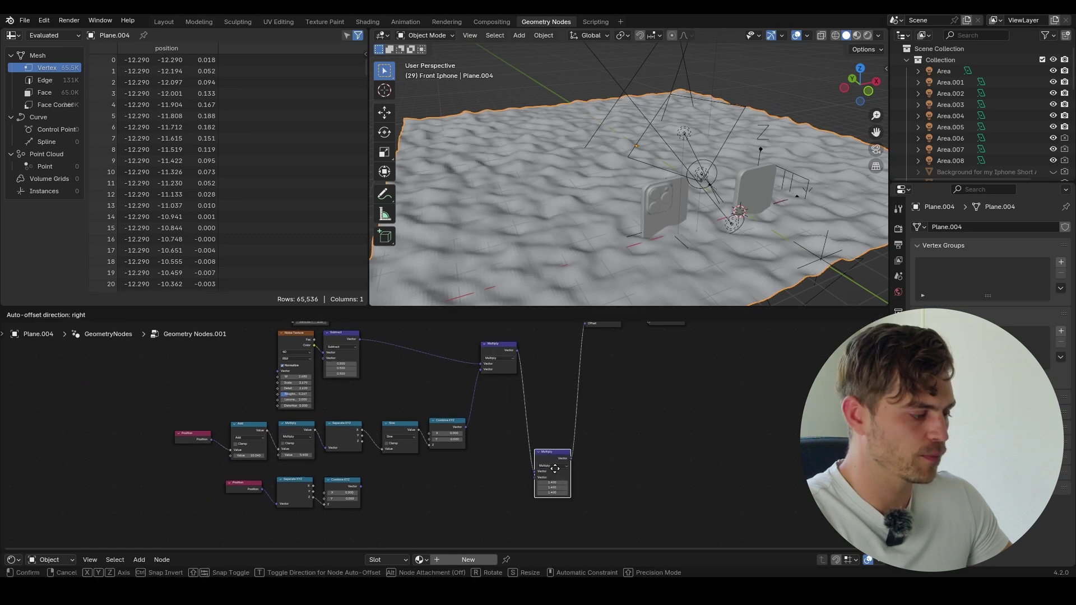
left_click(551, 443)
scroll(308, 436, "up", 2)
left_click_drag(286, 430, 542, 422)
scroll(257, 431, "up", 2)
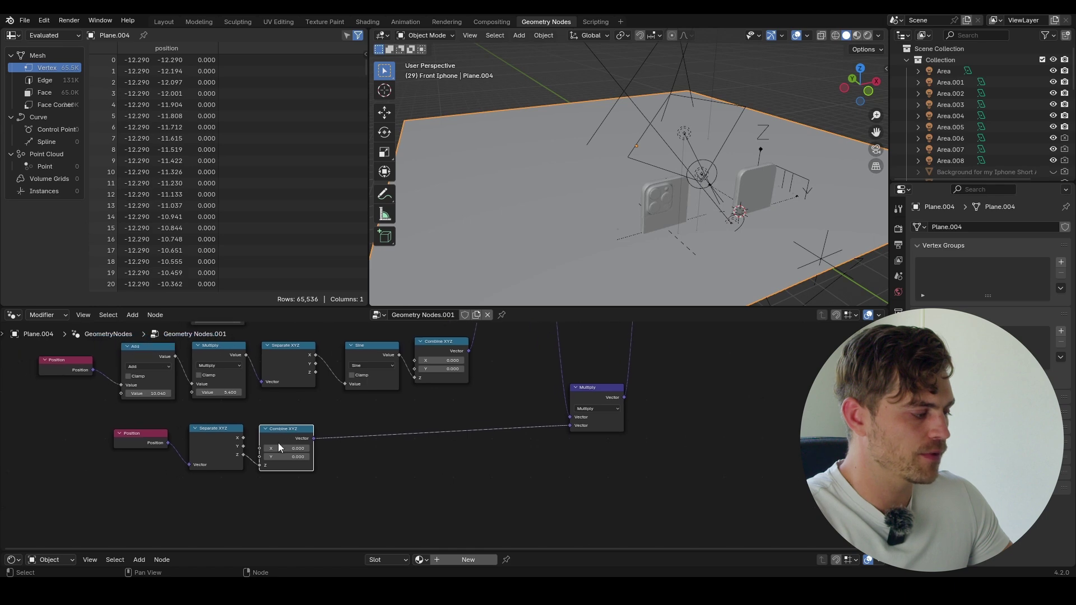
Insert a Math node set to Add between the lower Combine XYZ and the second vector Multiply, with a value of 4.1.
key("shift+a")
type("math")
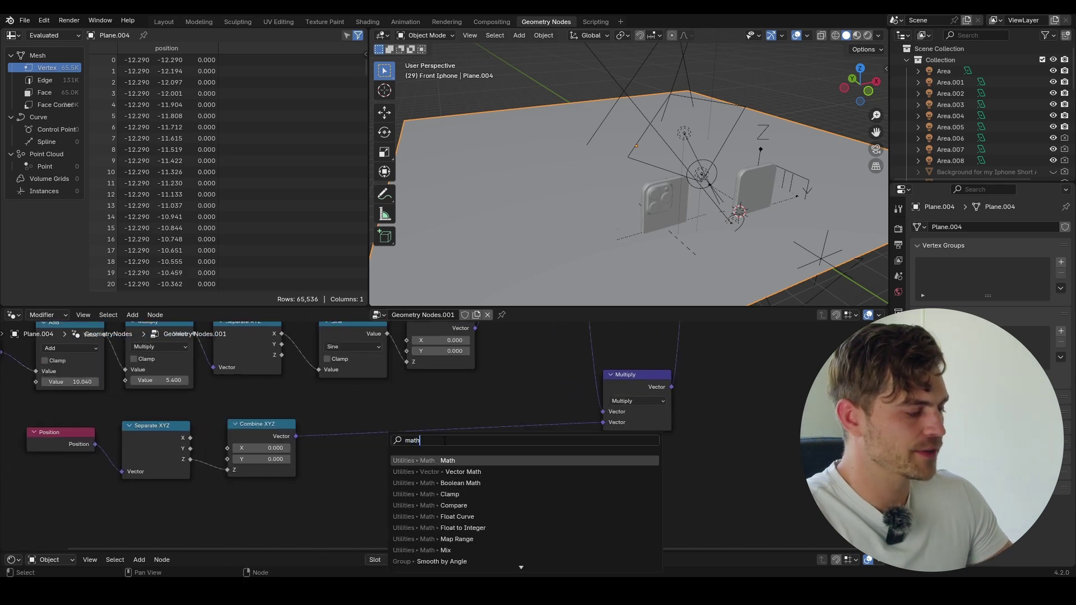
key("Return")
left_click(388, 481)
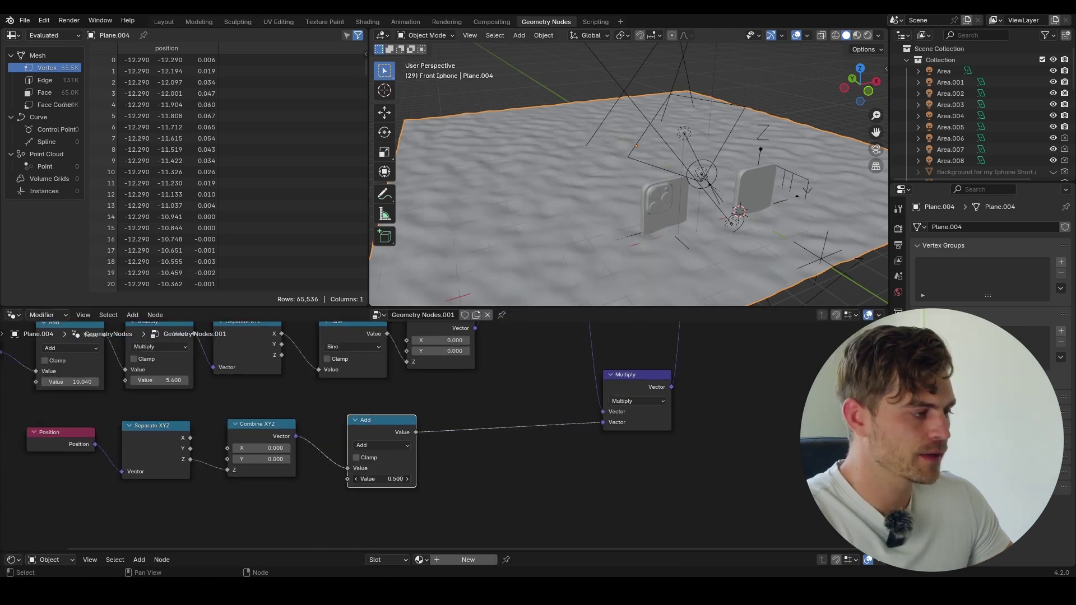
mouse_move(382, 479)
left_mouse_down()
mouse_move(454, 478)
mouse_move(400, 479)
left_mouse_up()
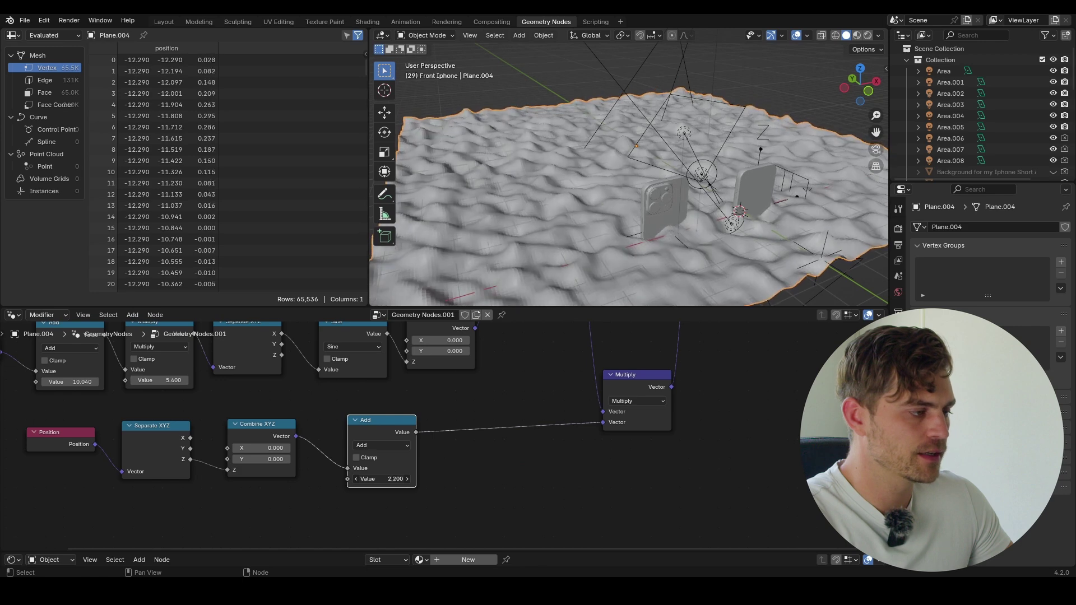
left_click_drag(483, 478, 589, 478)
left_click(381, 447)
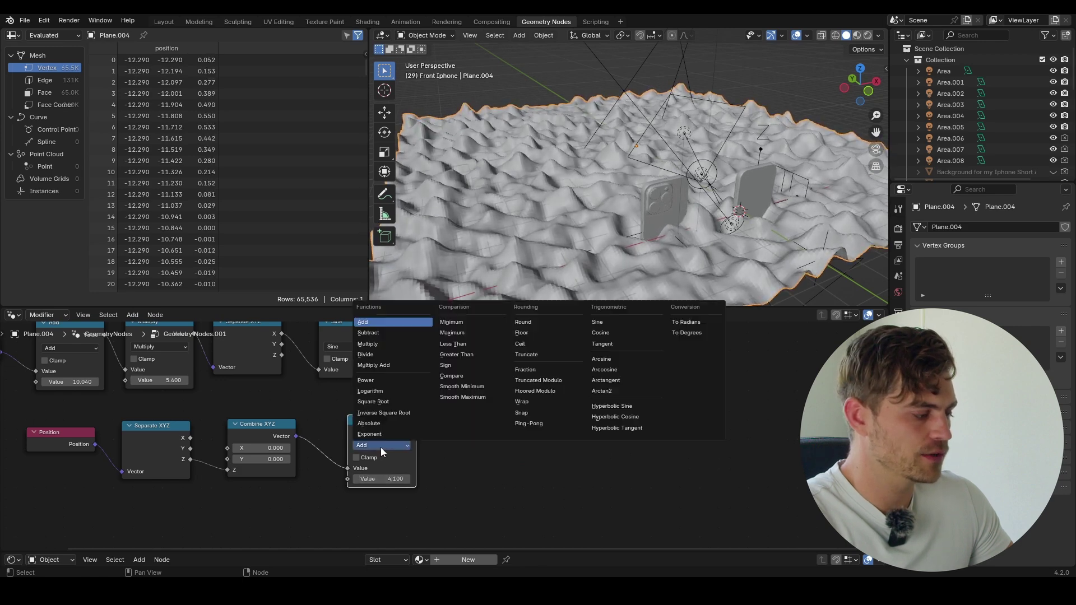
Set the Noise Texture's Scale to 0.27, its Distortion to about 3.61 and its W to about 9.83.
middle_click_drag(157, 390, 171, 410)
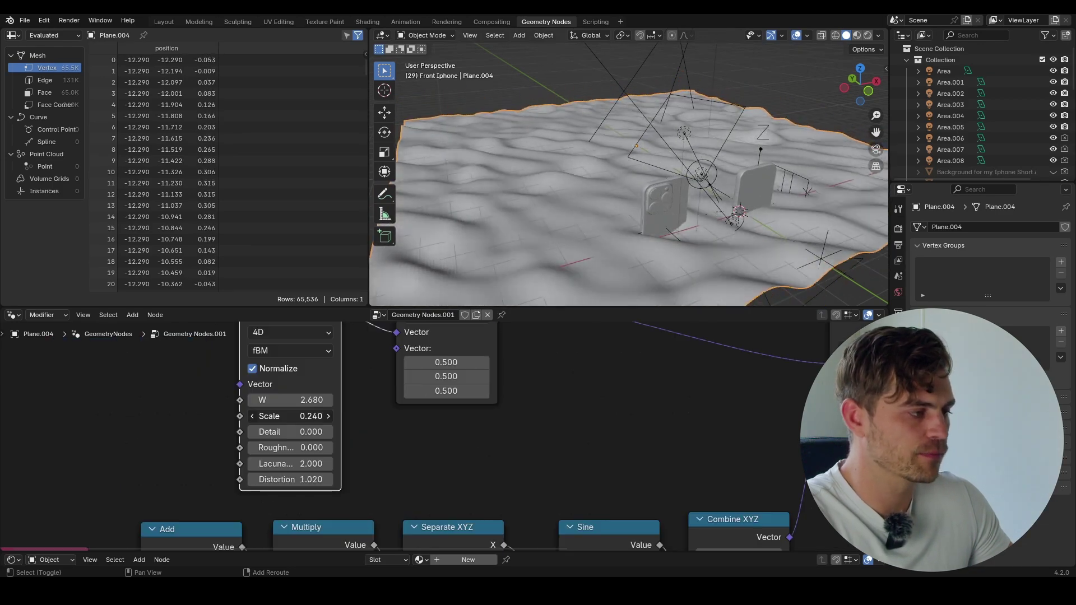
left_click_drag(289, 416, 308, 415)
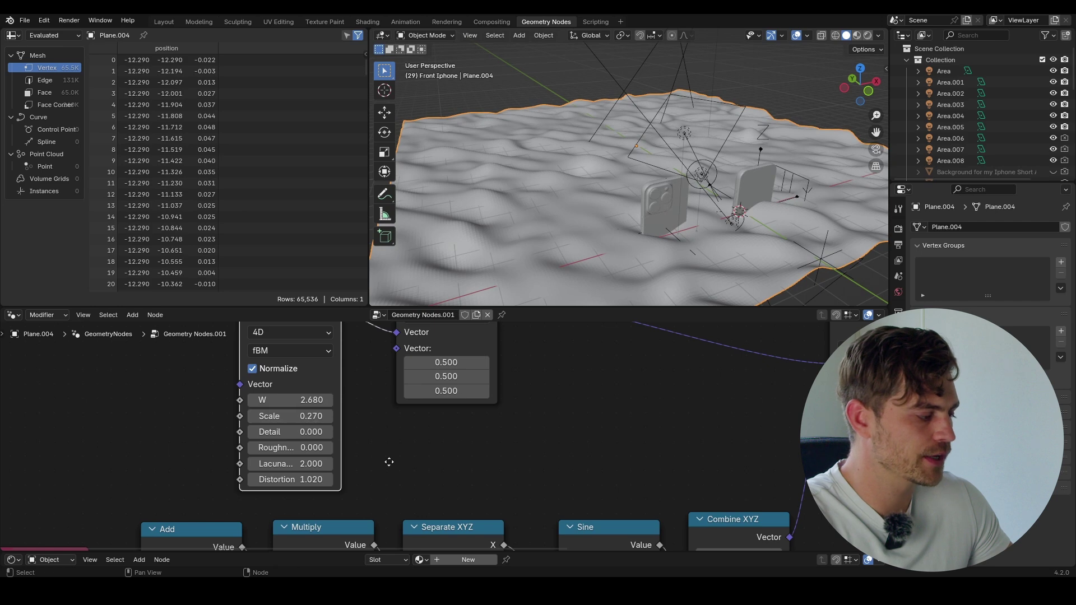
left_click_drag(289, 479, 331, 480)
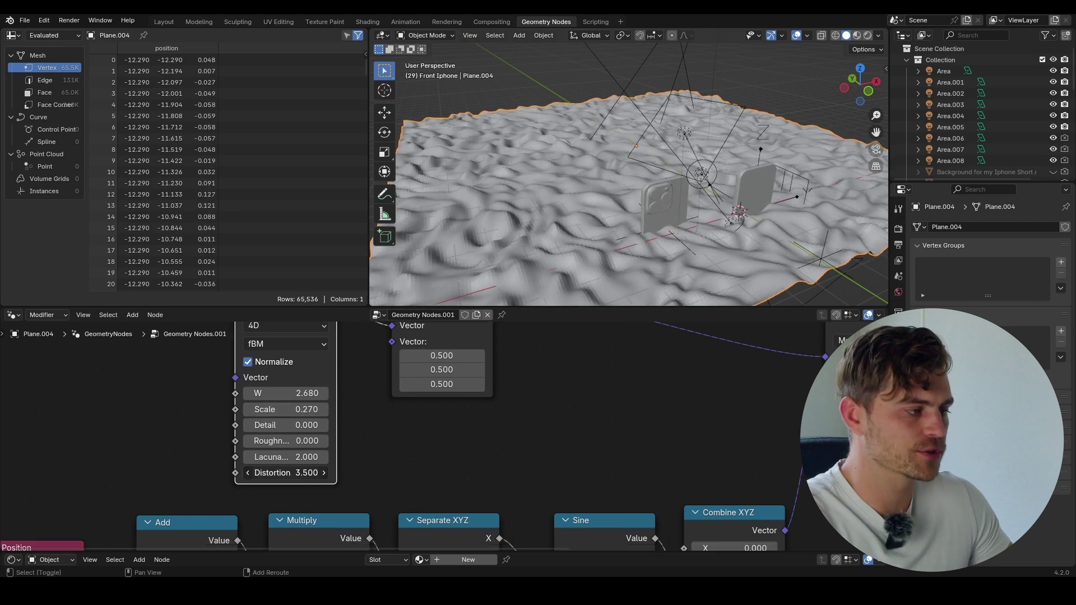
scroll(495, 434, "down", 2)
left_click_drag(314, 422, 401, 424, "shift")
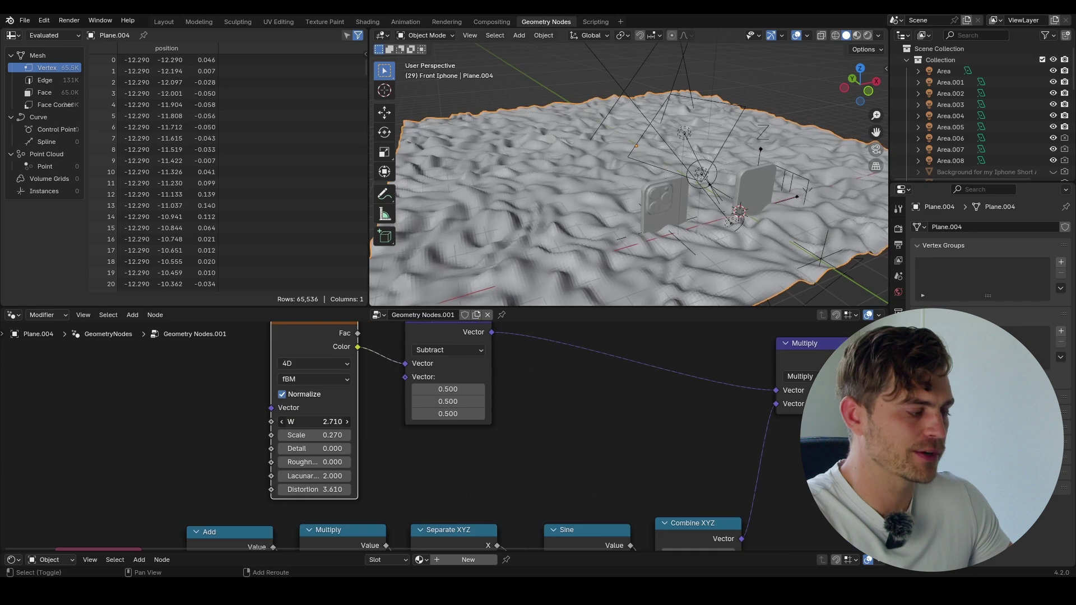
Set the upper row's Add value to about 23.26 and its Multiply value to 2.55, then save the file.
scroll(402, 425, "down", 3)
middle_click_drag(402, 425, 454, 311)
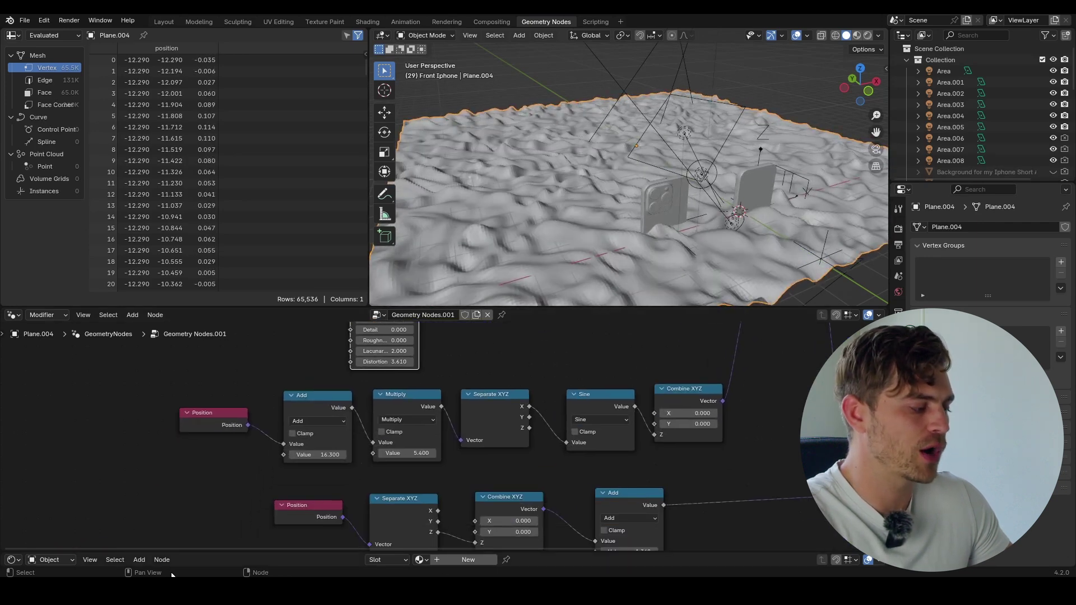
scroll(371, 465, "up", 1)
left_click_drag(317, 455, 376, 454, "shift")
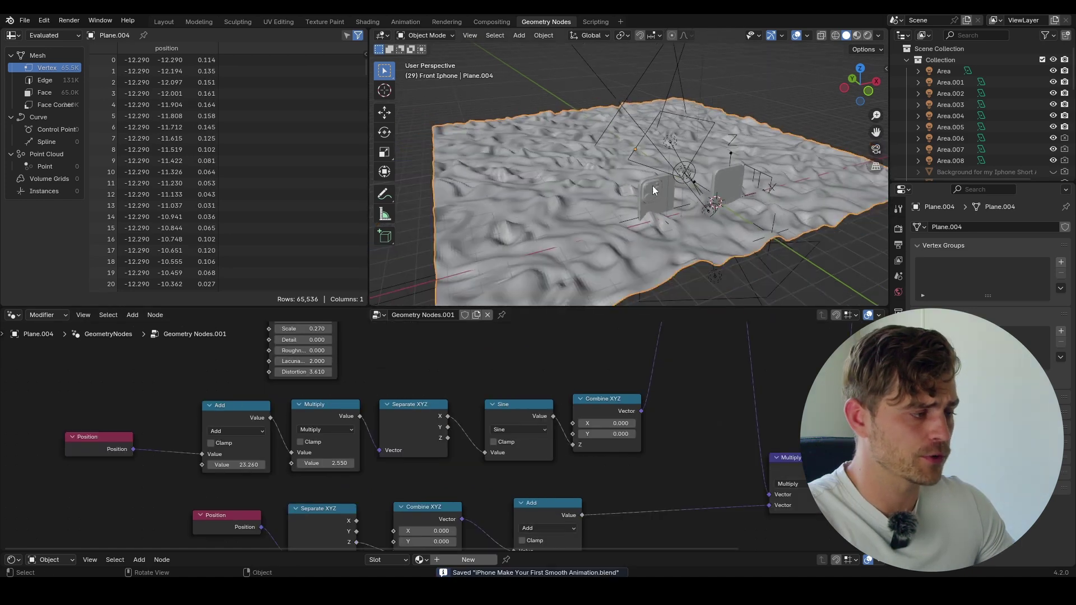
Rotate the displaced plane 90° about the X axis and look through the camera.
middle_click_drag(652, 186, 703, 182)
type("rx90")
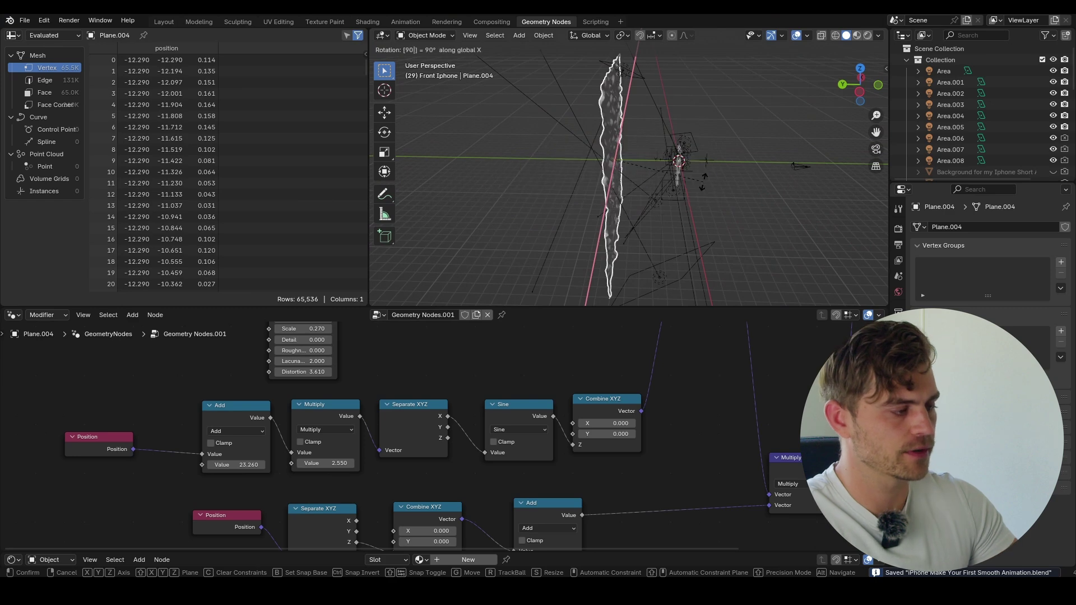
key("Return")
key("KP_0")
key("Home")
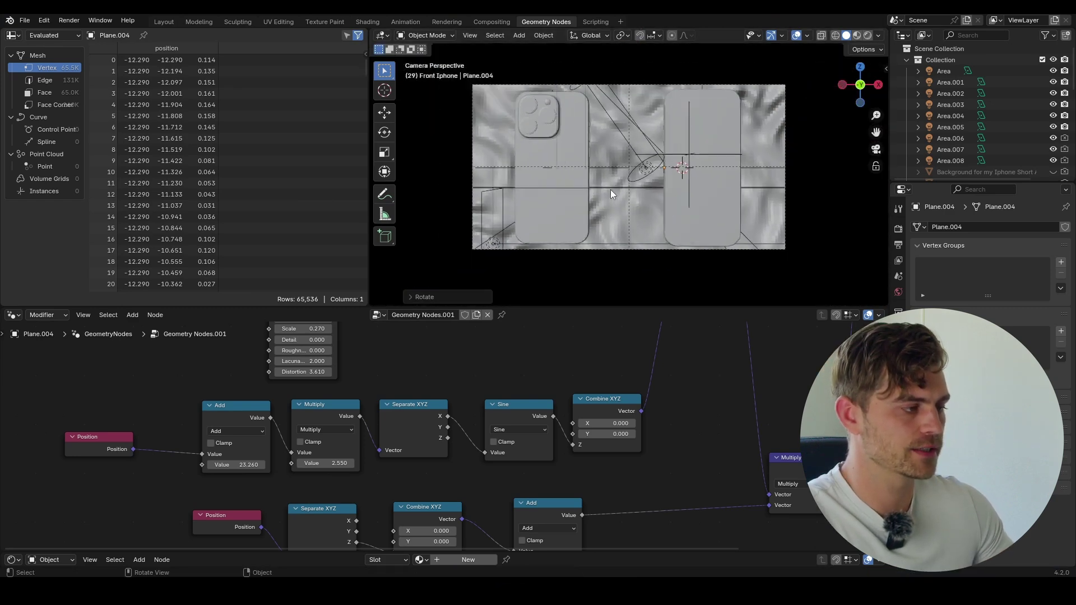
Rescale the background plane and reposition it so that it fills the camera frame behind the phones.
middle_click_drag(689, 413, 501, 454)
scroll(651, 149, "down", 3)
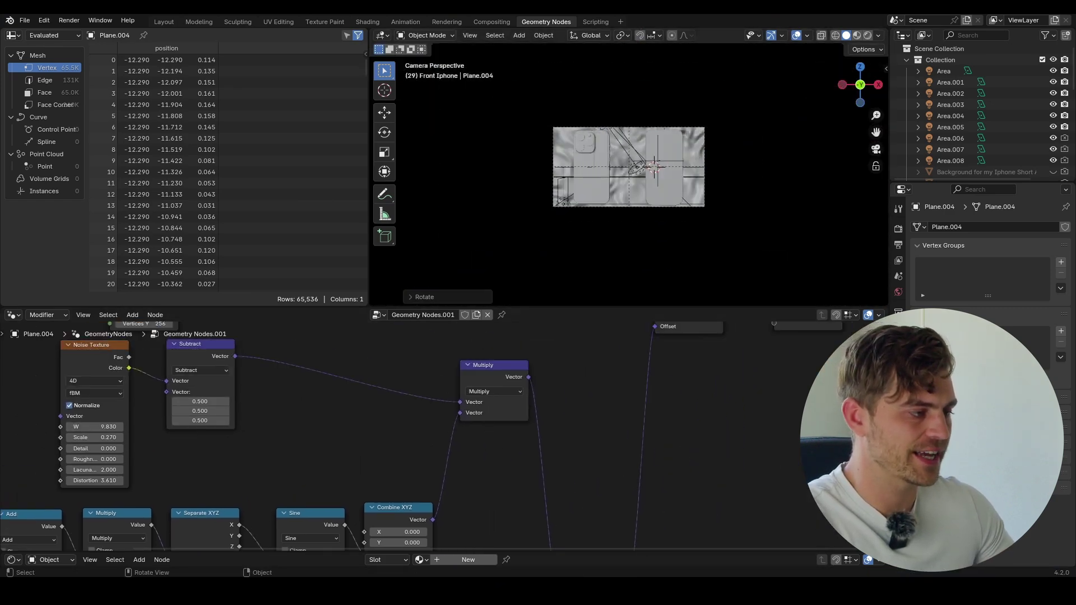
key("s")
left_click(765, 217)
key("g")
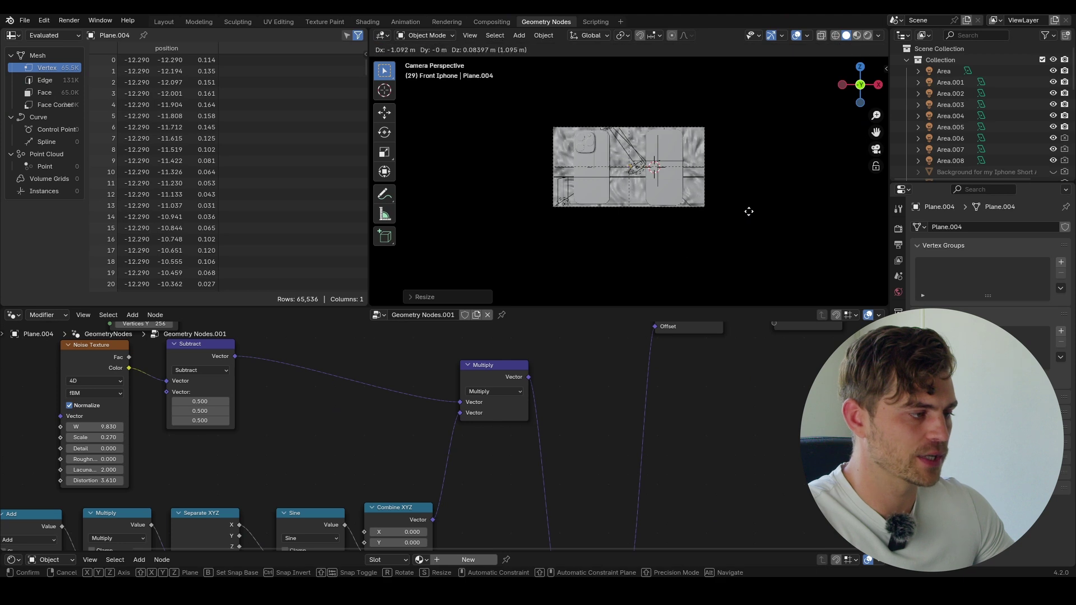
left_click(744, 213)
scroll(630, 189, "up", 3)
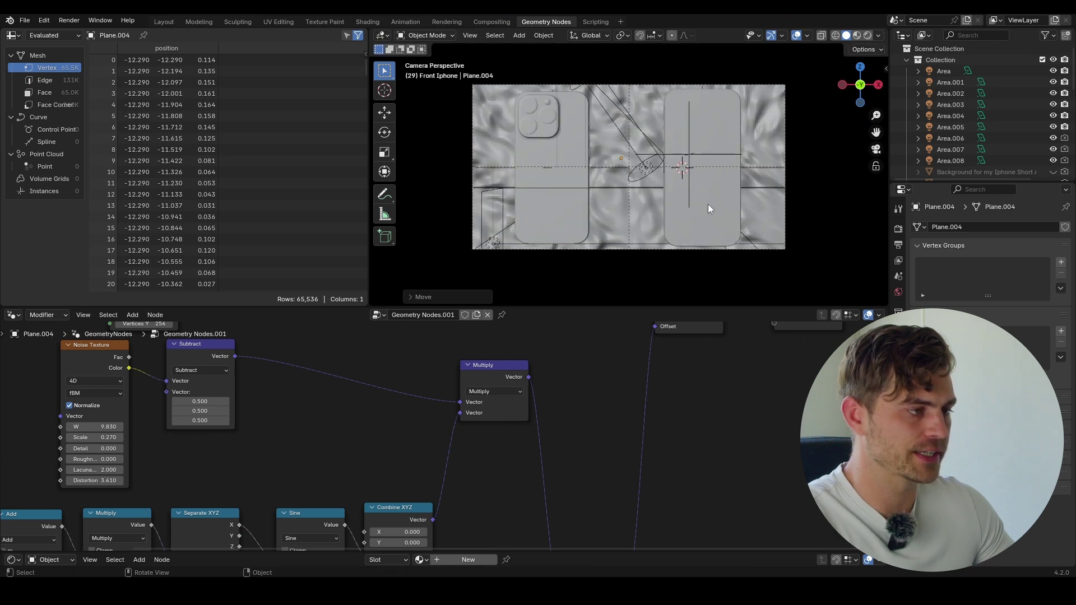
Make room before Group Output and insert a Set Shade Smooth node after Set Position.
middle_click_drag(576, 381, 379, 486)
scroll(446, 518, "down", 4)
left_click_drag(563, 425, 710, 396)
key("shift+a")
type("set")
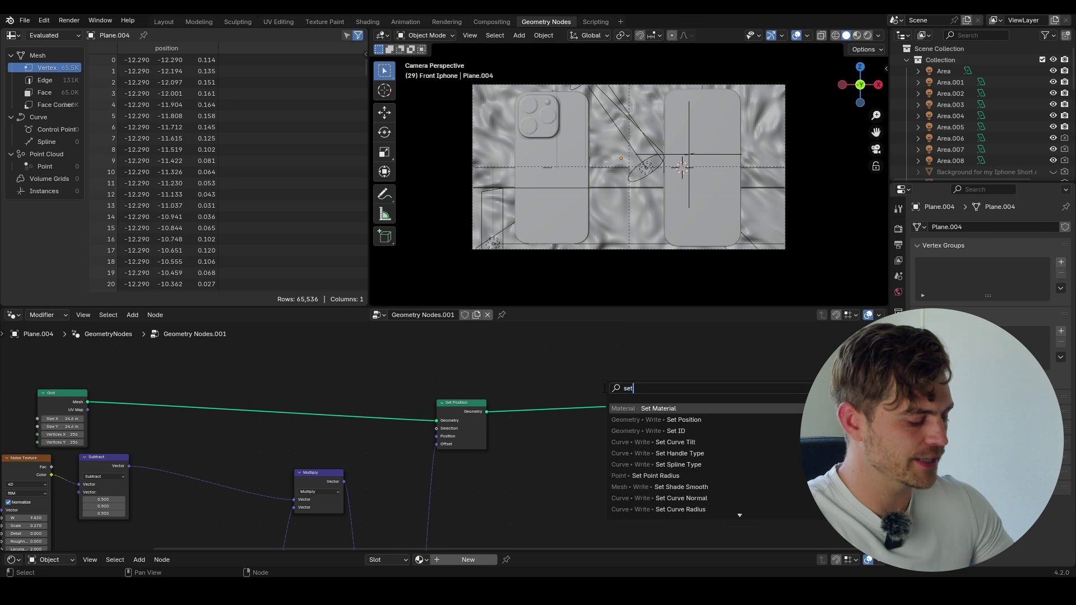
type(" shade")
key("Return")
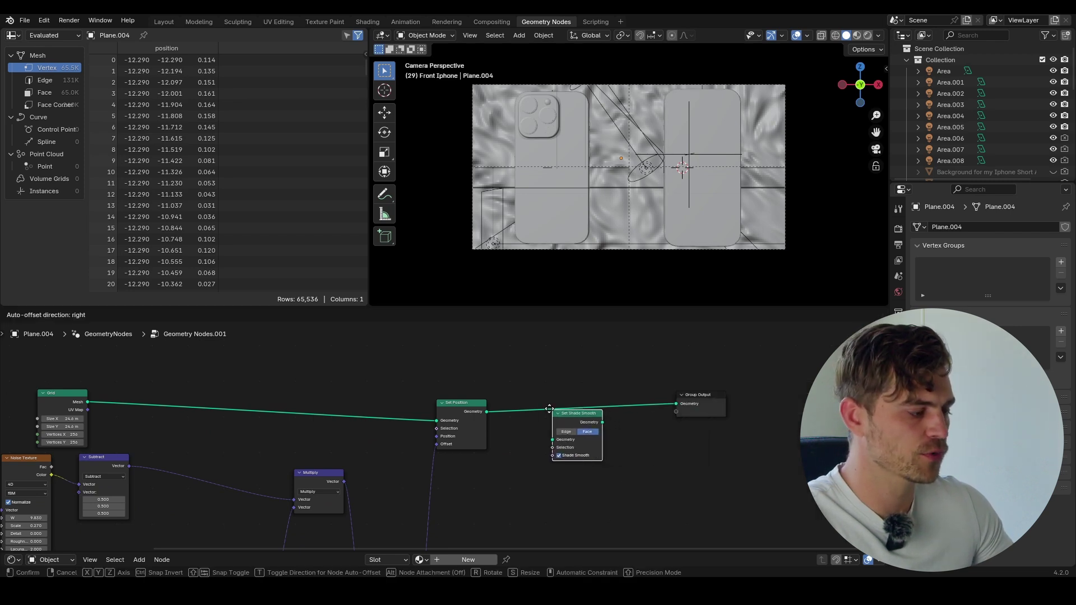
left_click(513, 399)
scroll(662, 145, "up", 5)
scroll(621, 126, "down", 5)
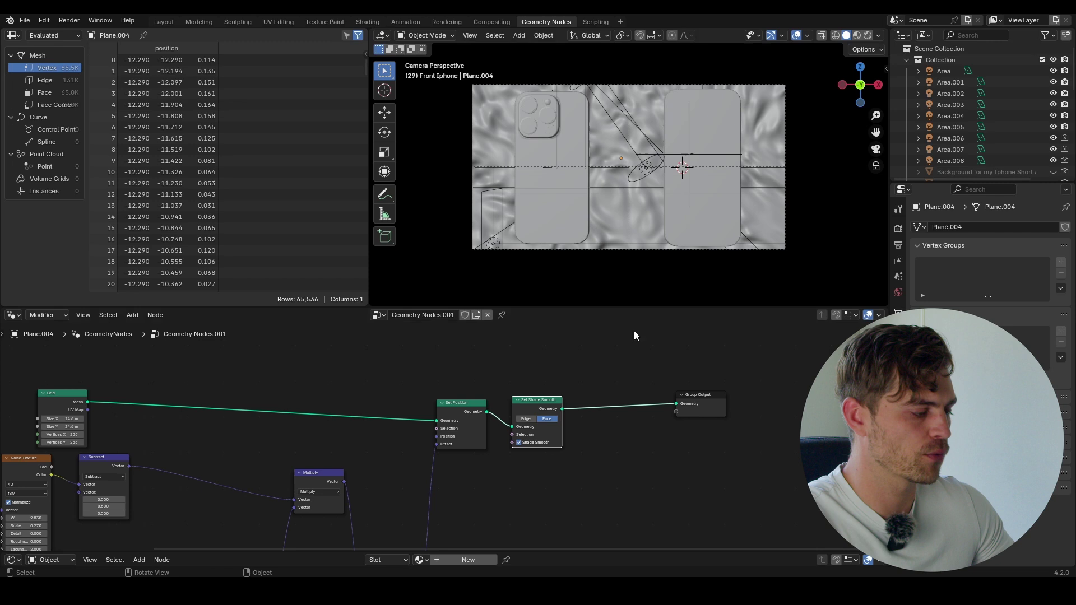
Shift Group Output further along and insert a Set Material node between Set Shade Smooth and Group Output.
left_click_drag(685, 397, 730, 404)
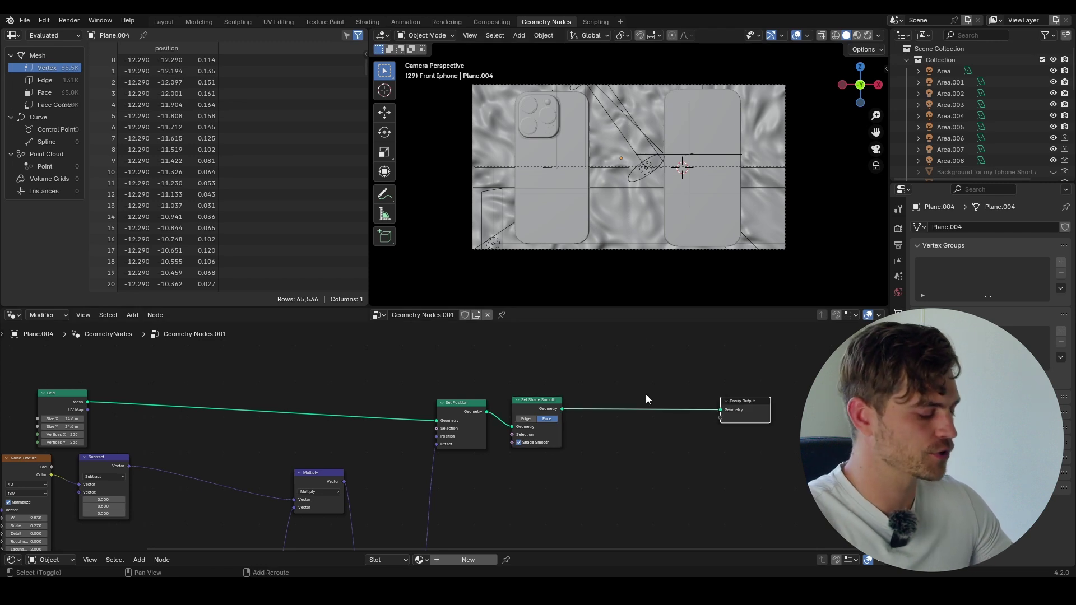
key("shift+a")
type("mat")
key("Return")
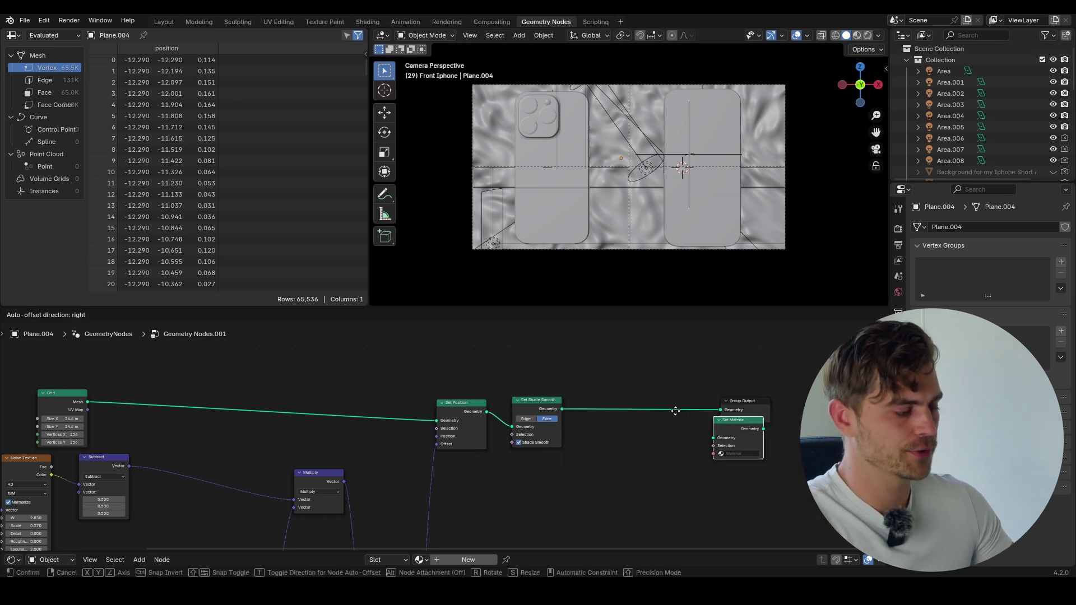
left_click(573, 390)
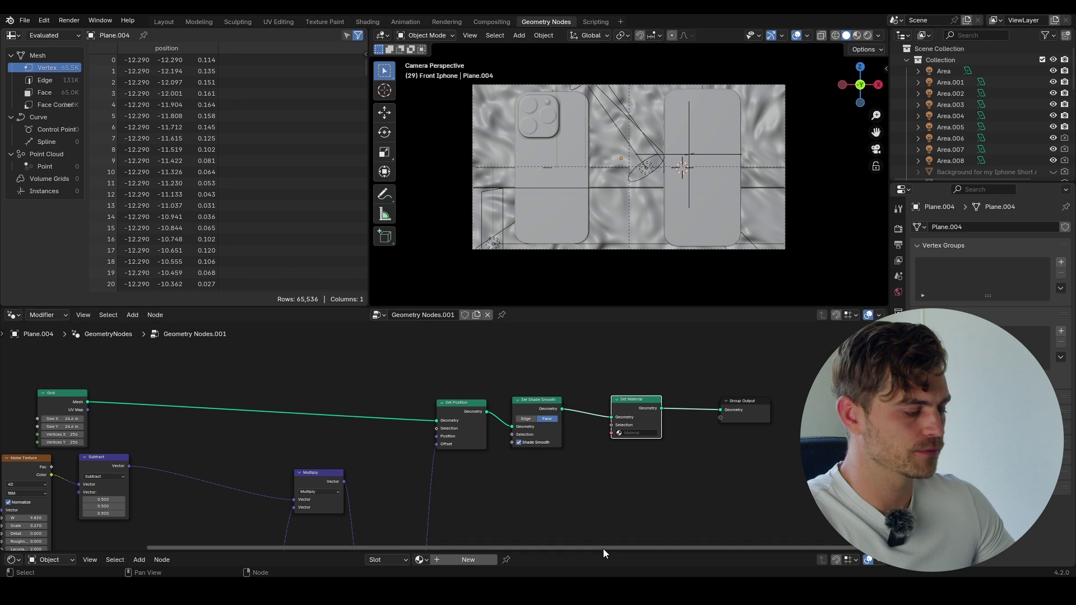
Create a new material named abstract in the Shader Editor and assign it in the Set Material node.
left_click_drag(602, 553, 602, 416)
left_click(14, 423)
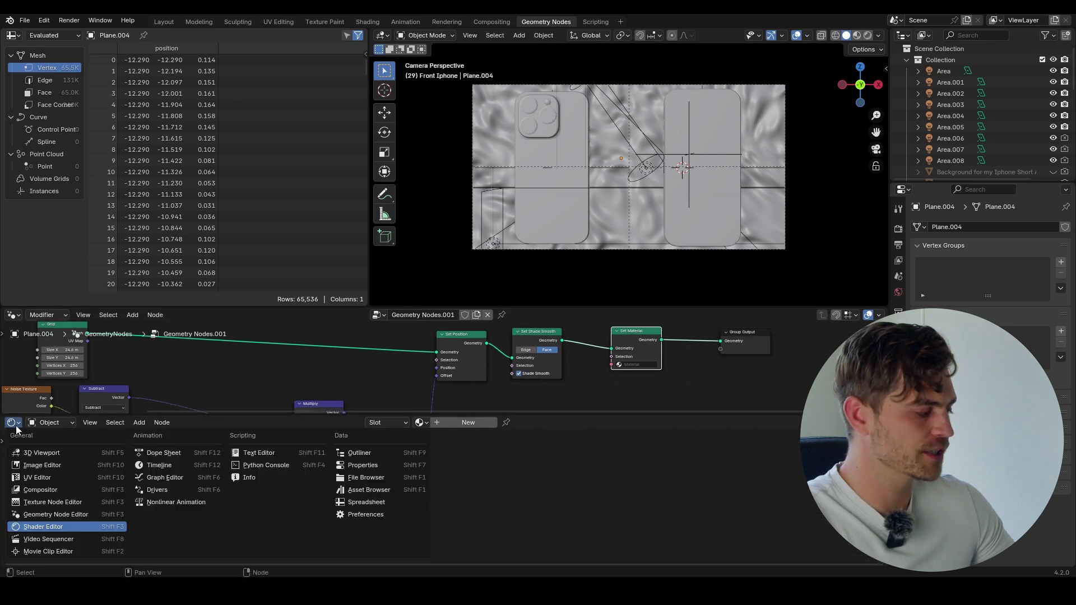
left_click(71, 528)
left_click(468, 423)
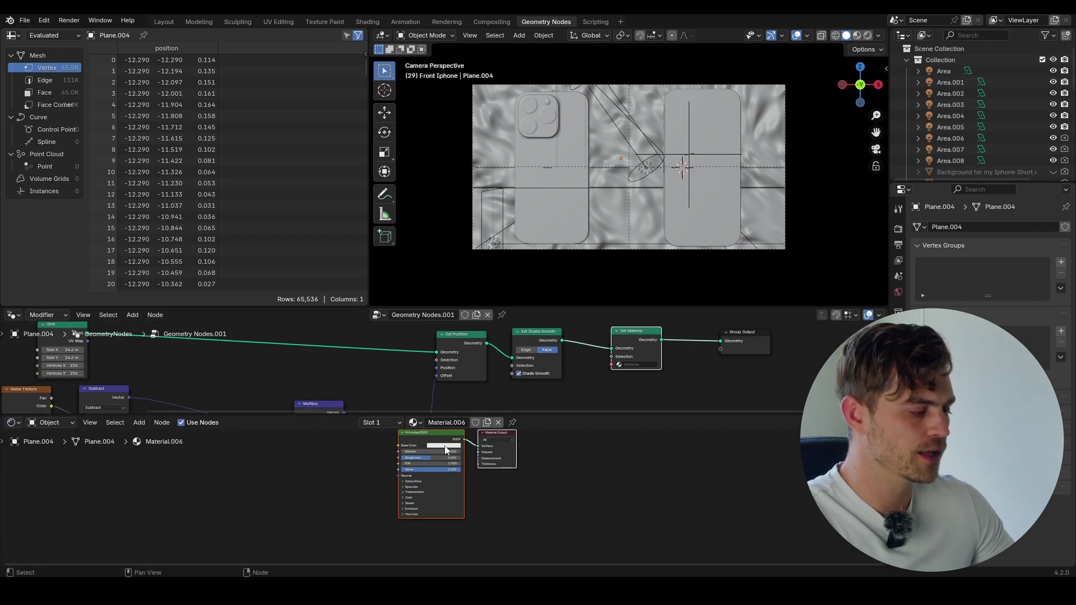
double_click(453, 423)
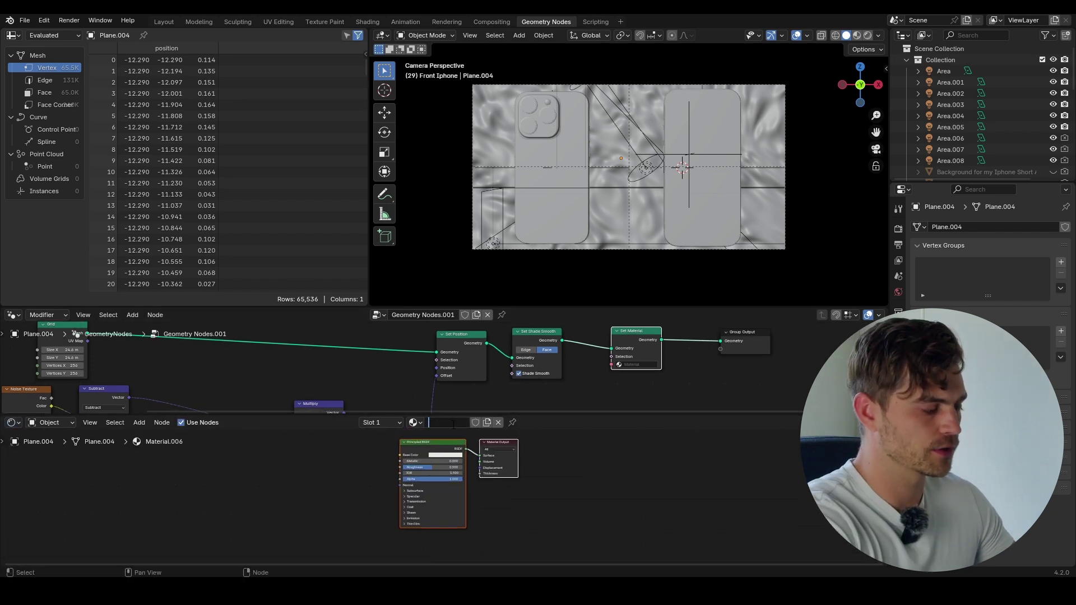
left_click(632, 365)
left_click(644, 377)
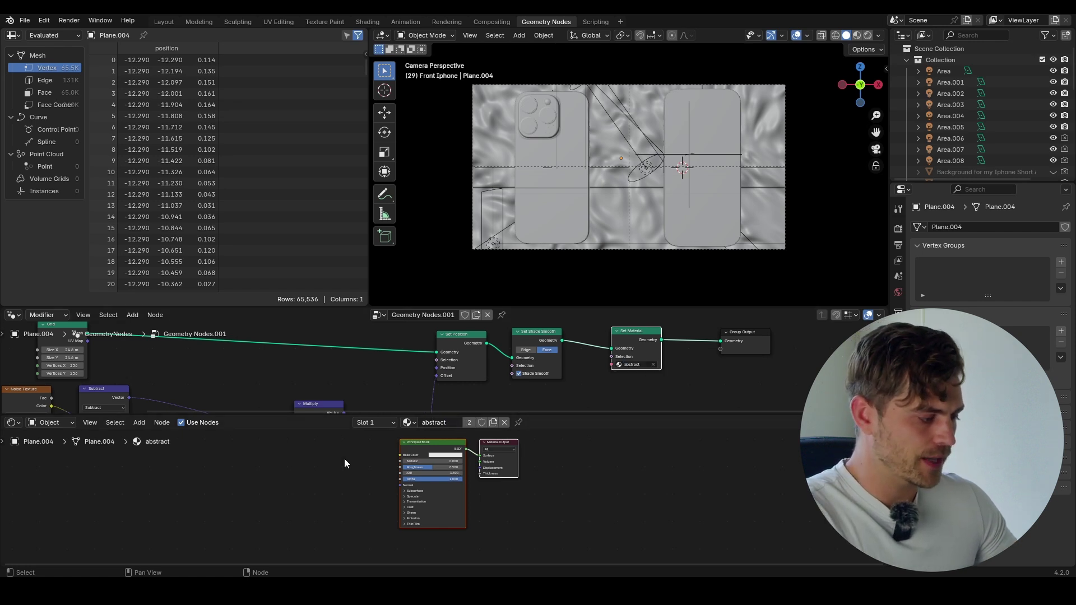
Enlarge the Shader Editor and add a Geometry node beside the Principled BSDF.
middle_click_drag(345, 463, 419, 472)
left_click_drag(539, 415, 540, 324)
scroll(436, 416, "up", 2)
key("shift+a")
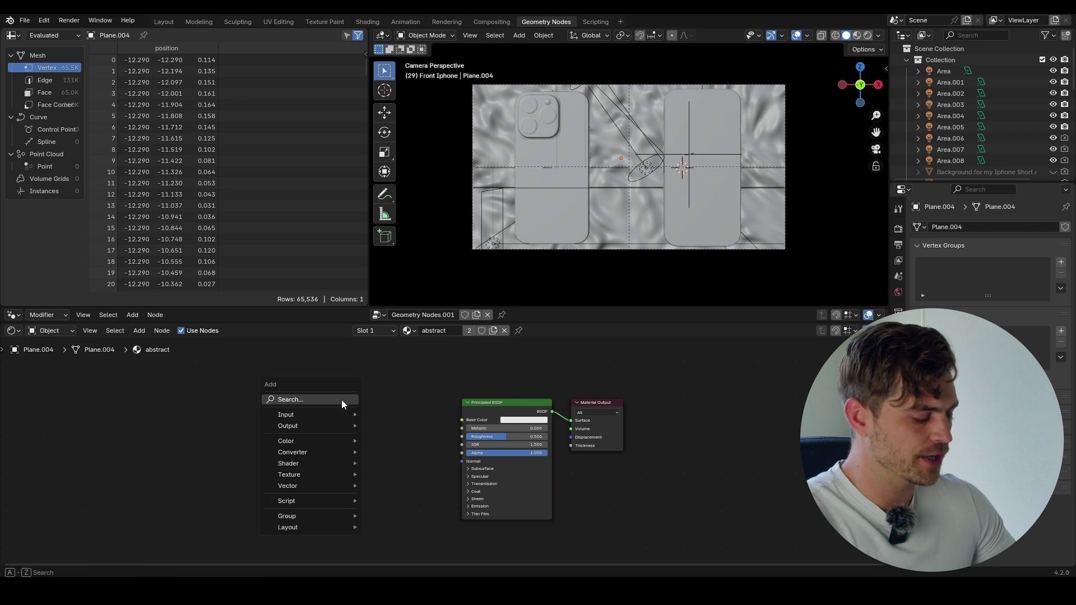
type("geo")
key("Return")
left_click(271, 391)
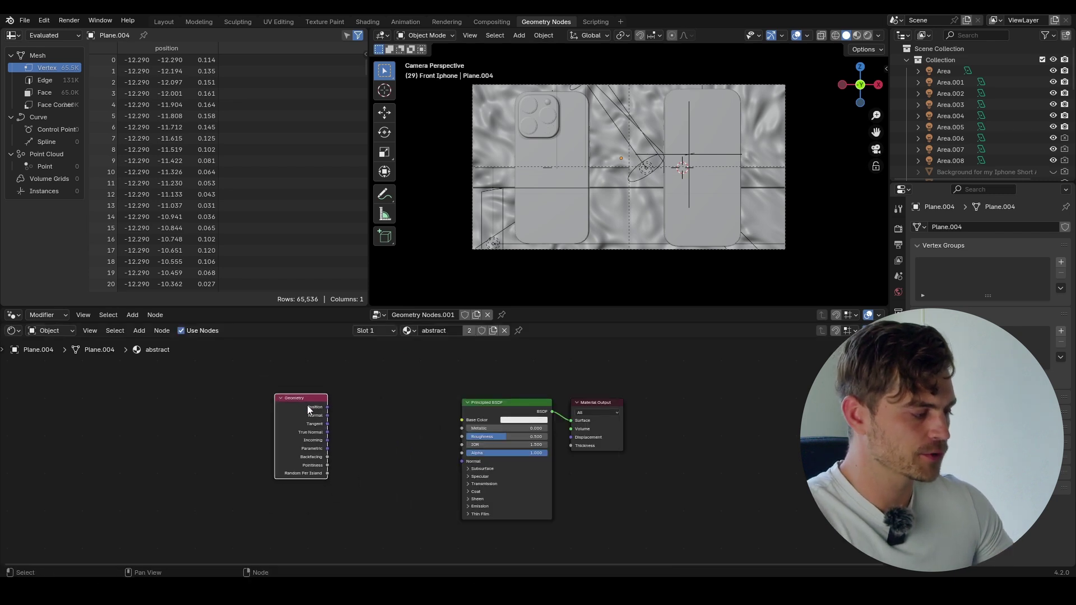
Move the Geometry node further from the Principled BSDF and preview its Position output on the material's surface.
scroll(307, 405, "up", 2)
middle_click_drag(293, 435, 339, 445)
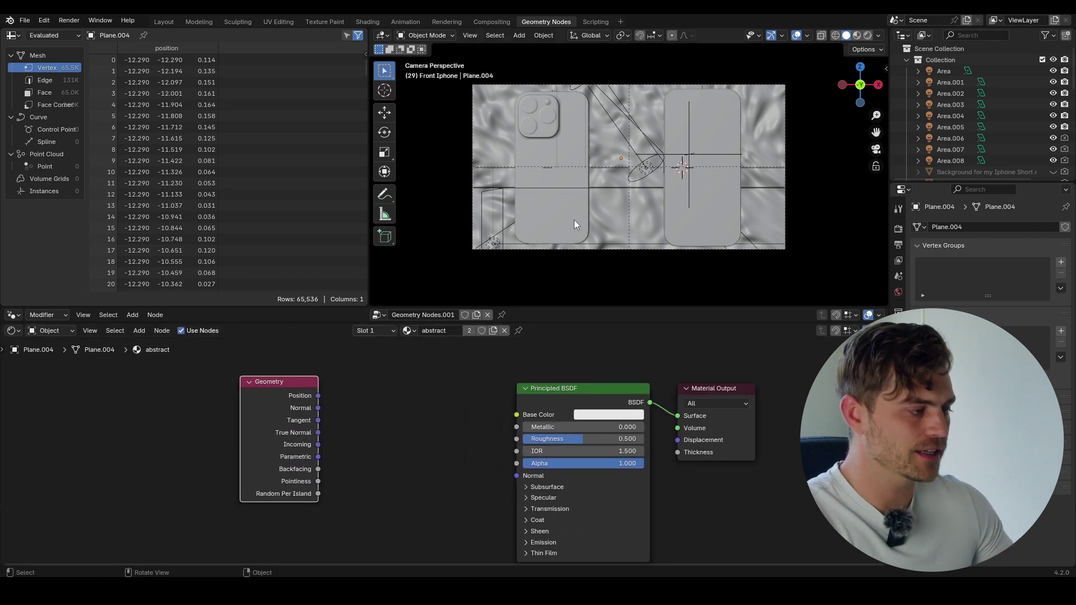
scroll(580, 106, "up", 2)
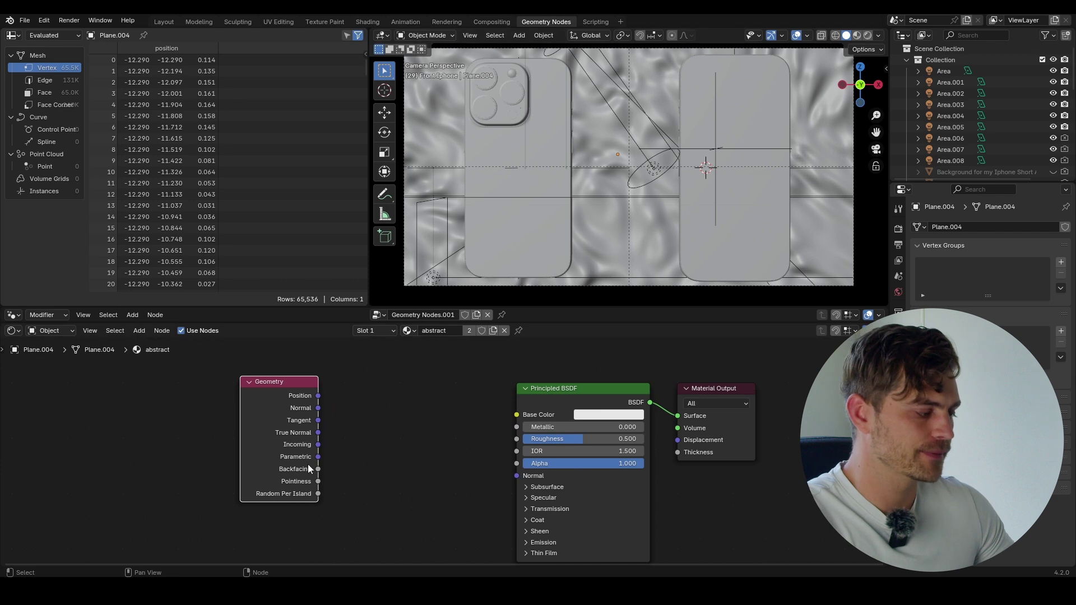
left_click_drag(305, 463, 212, 460)
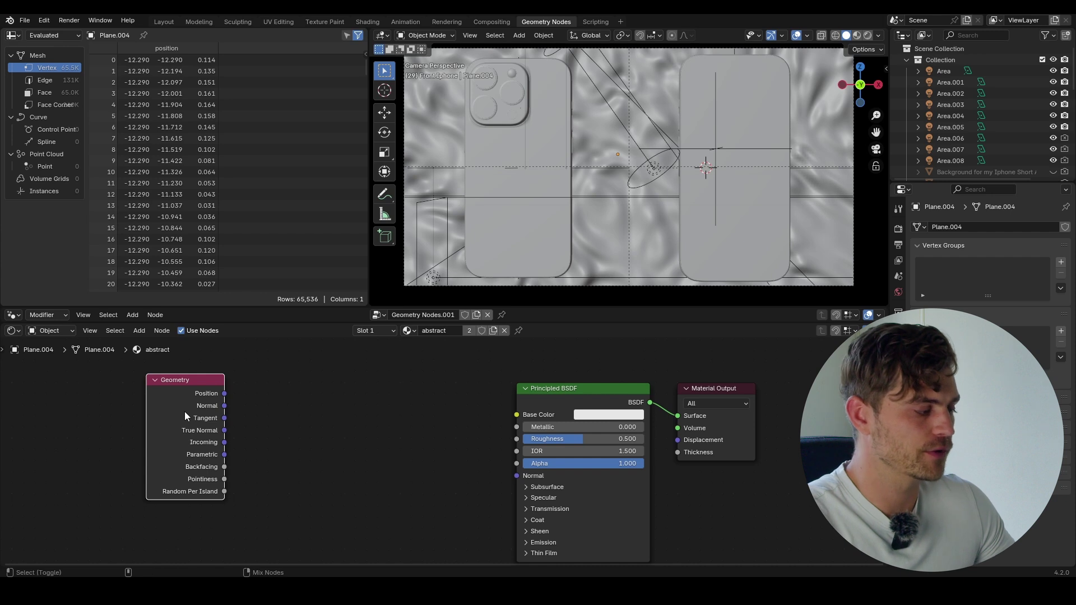
left_click(185, 413, "ctrl+shift")
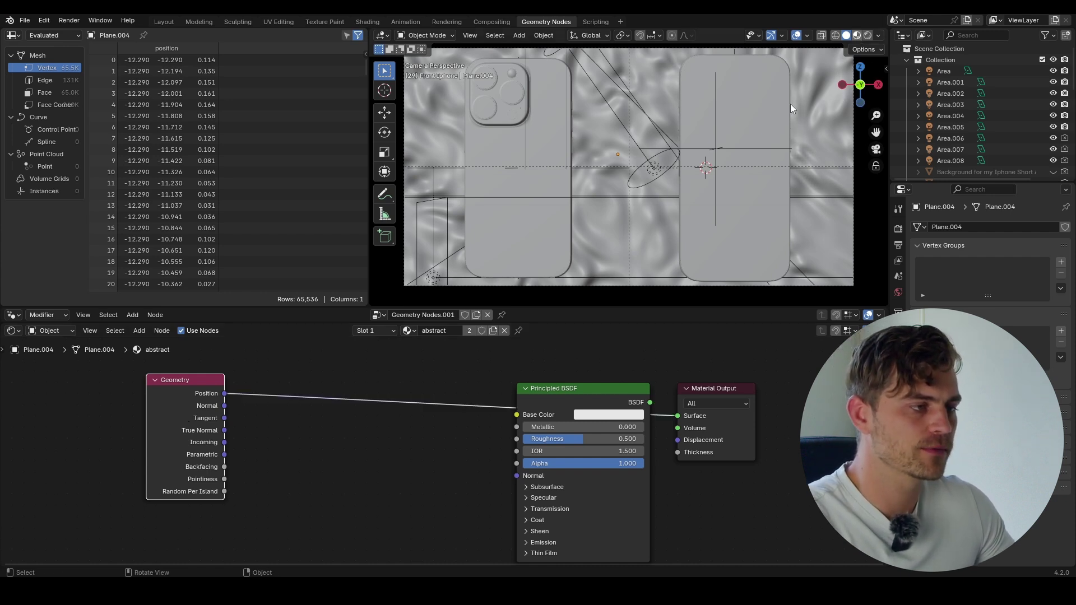
Switch the viewport to Material Preview and cycle the Geometry node's previewed output on the background plane through to Pointiness.
left_click(857, 34)
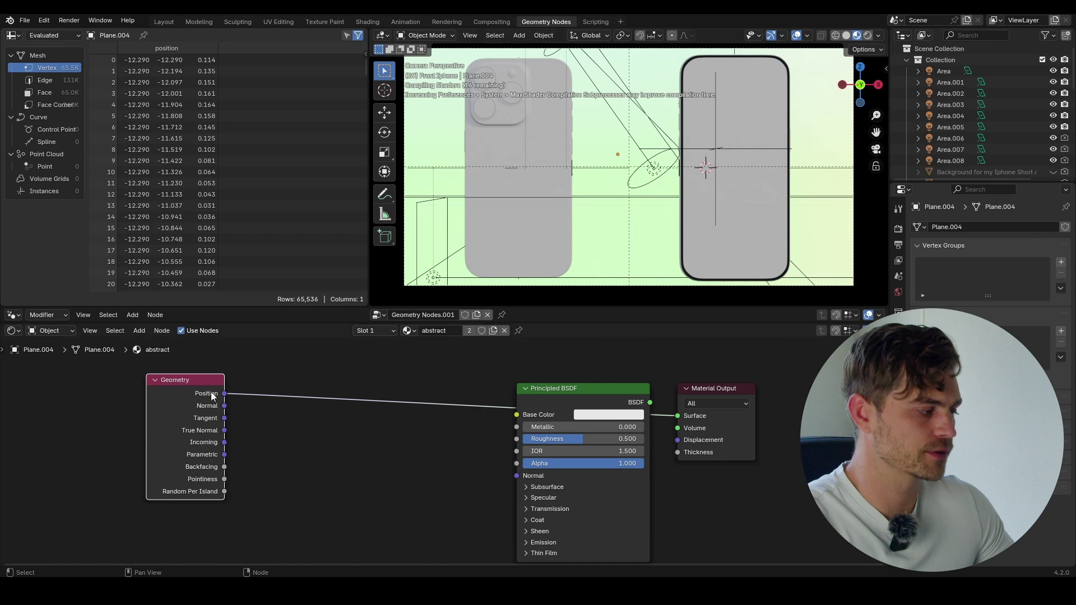
scroll(668, 115, "down", 1)
middle_click_drag(667, 115, 667, 147)
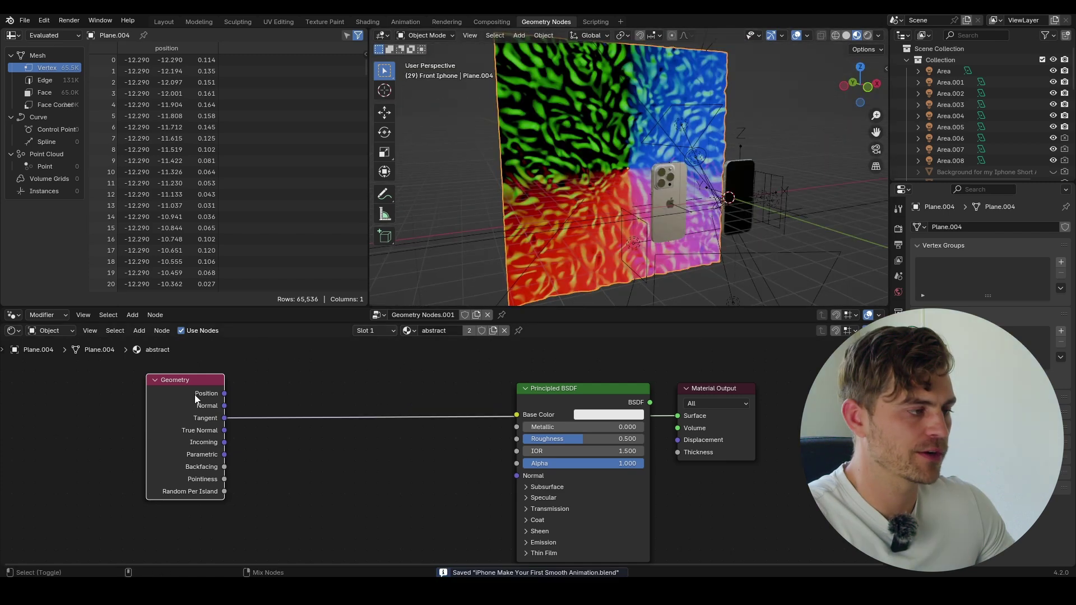
key("shift+f")
key("shift+f")
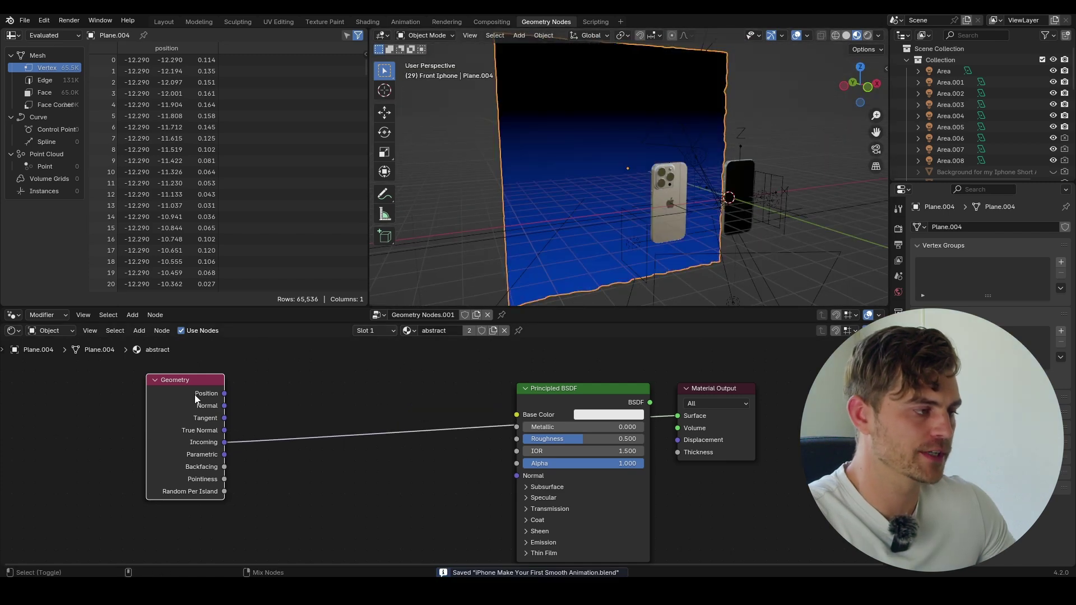
key("shift+f")
key("shift+f")
key("shift+f")
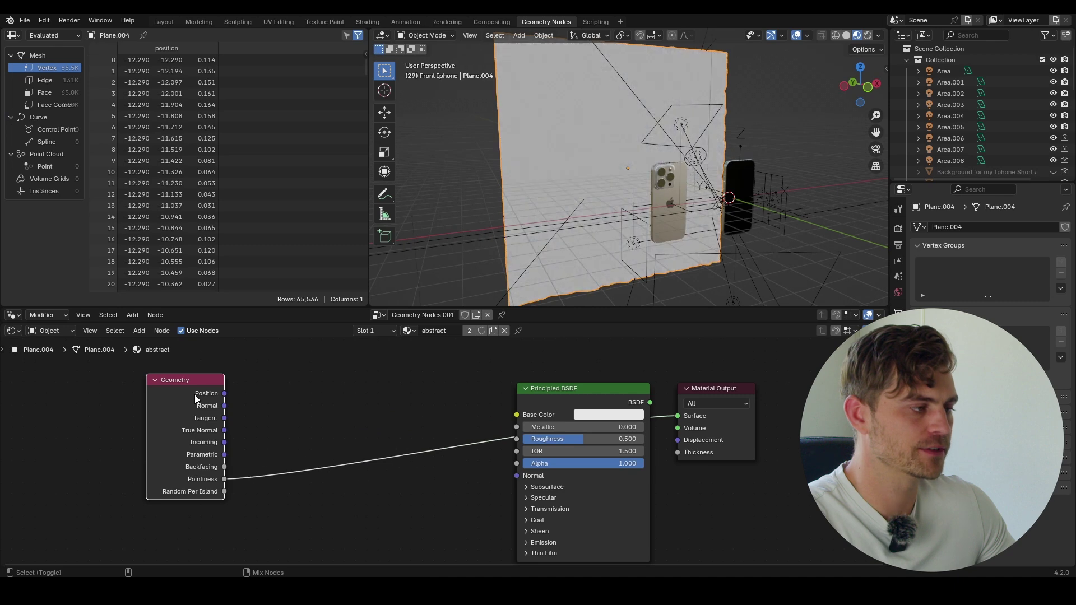
middle_click_drag(661, 134, 650, 154)
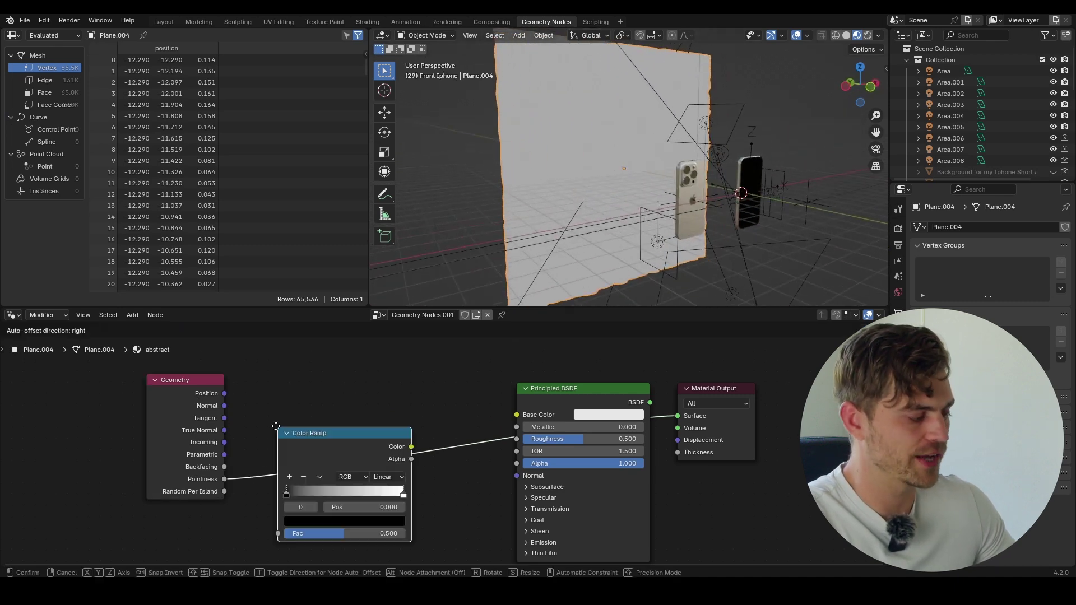
Insert a Color Ramp after the Pointiness output and narrow its contrast with the black stop at 0.482 and the white stop at 0.568.
left_click(267, 420)
scroll(344, 436, "up", 5)
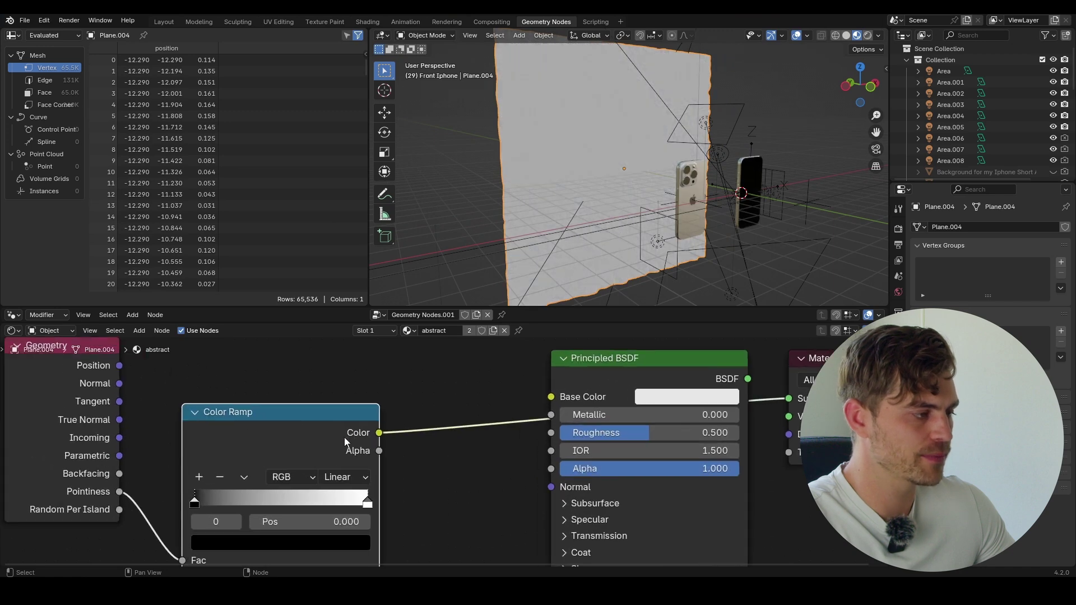
middle_click_drag(295, 459, 338, 419)
left_click_drag(248, 463, 302, 462)
left_click_drag(408, 463, 332, 461)
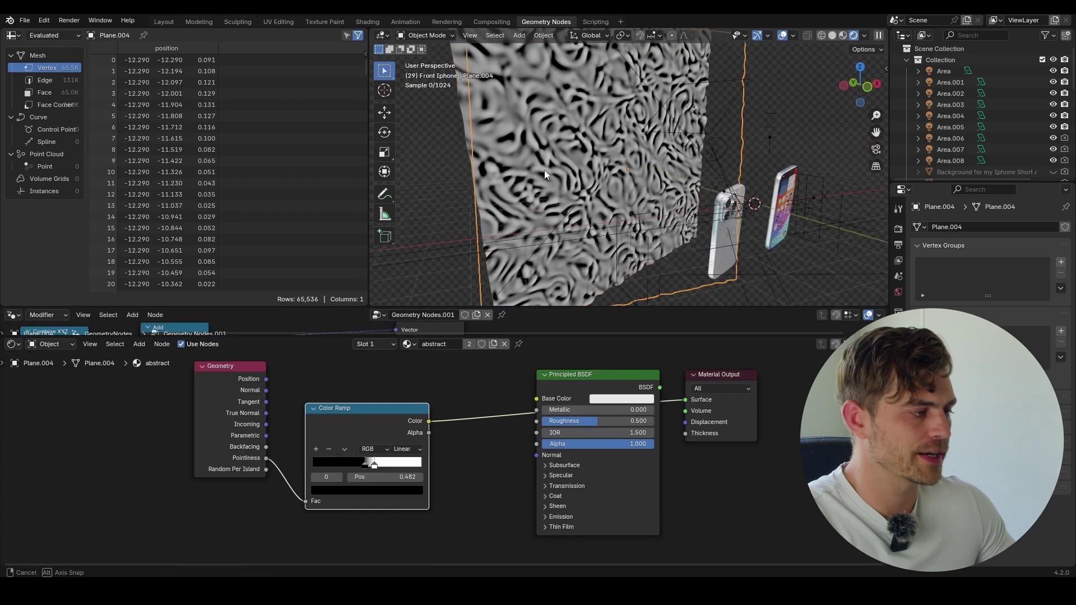
middle_click_drag(543, 170, 566, 193)
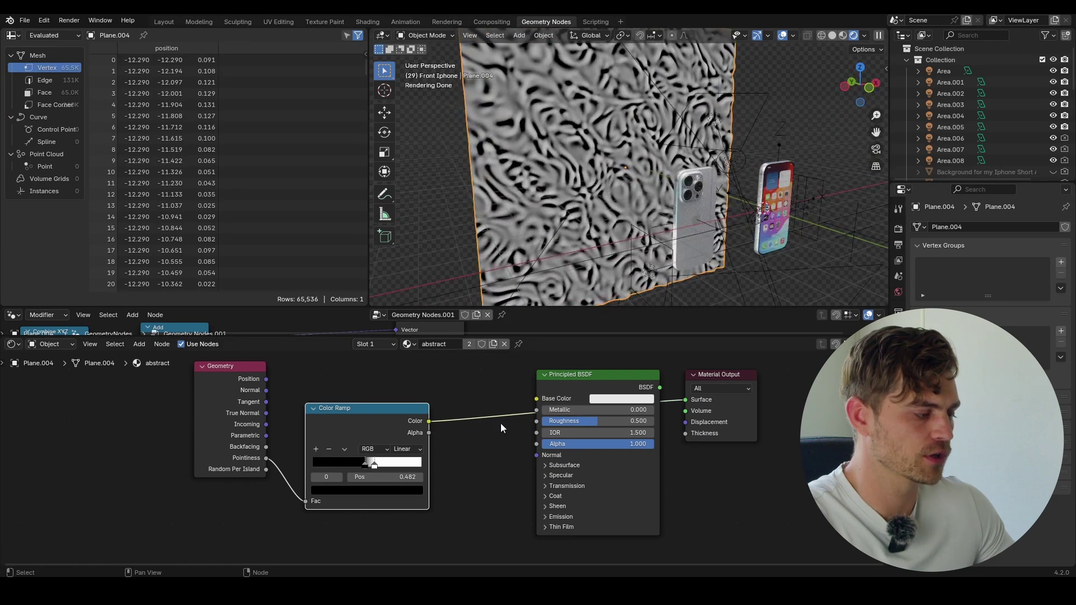
Connect the Color Ramp to the Principled BSDF's Base Color, reconnected to the surface, and colour the ramp's white stop pink.
left_click_drag(541, 397, 539, 398)
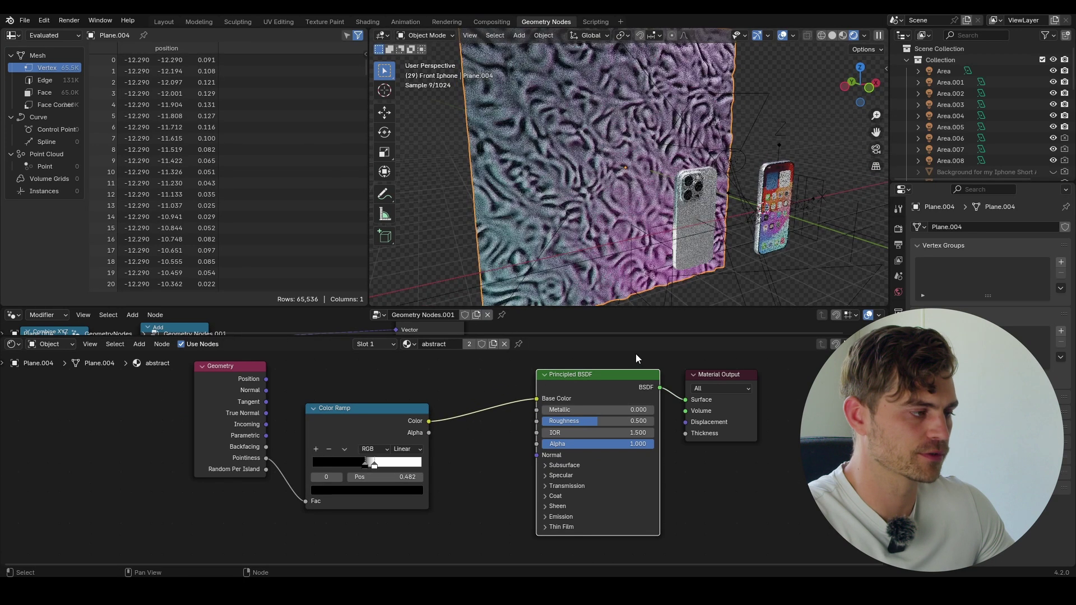
scroll(444, 457, "up", 1)
left_click(364, 498)
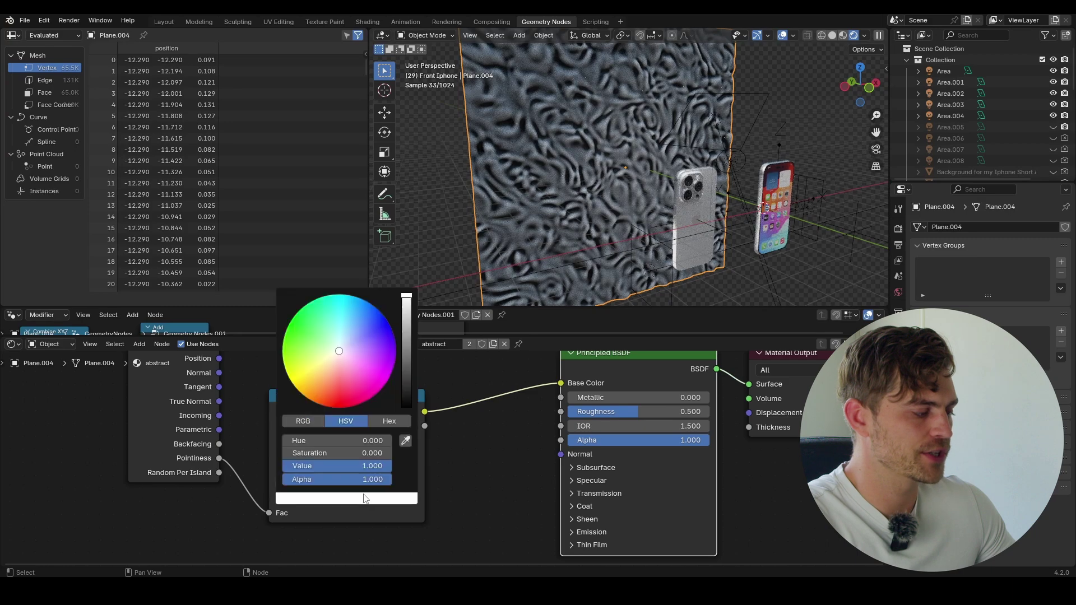
left_click_drag(359, 373, 357, 365)
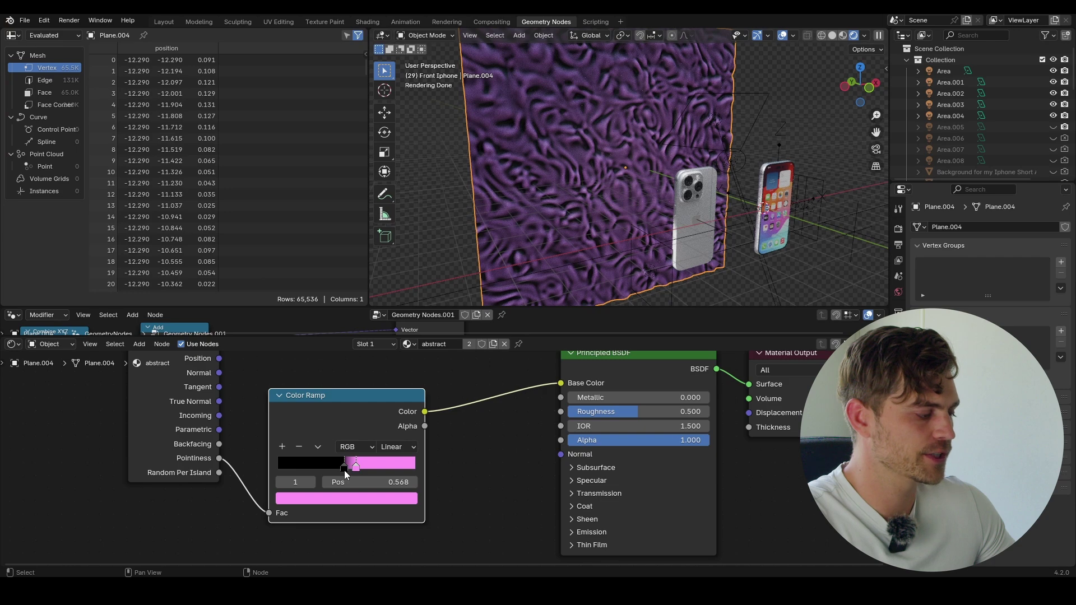
Recolour the ramp's black stop to light blue with hue 0.614, saturation 0.824 and value 1.000, checking it through the camera.
left_click(344, 468)
left_click(355, 498)
mouse_move(406, 399)
left_mouse_down()
mouse_move(406, 345)
mouse_move(363, 367)
mouse_move(381, 313)
left_mouse_up()
middle_click_drag(620, 246, 603, 237)
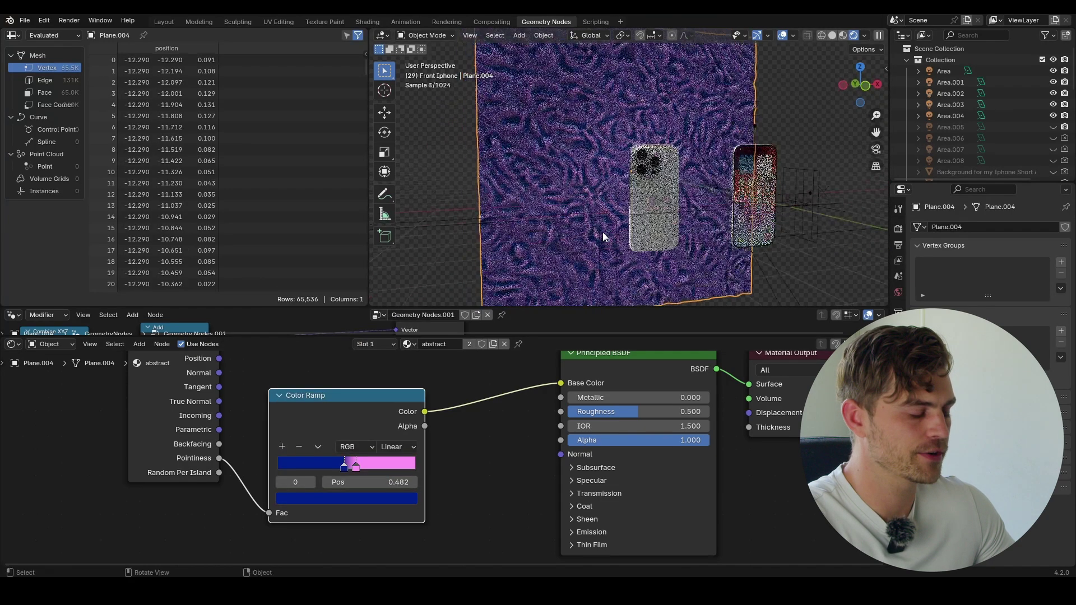
key("KP_0")
key("Home")
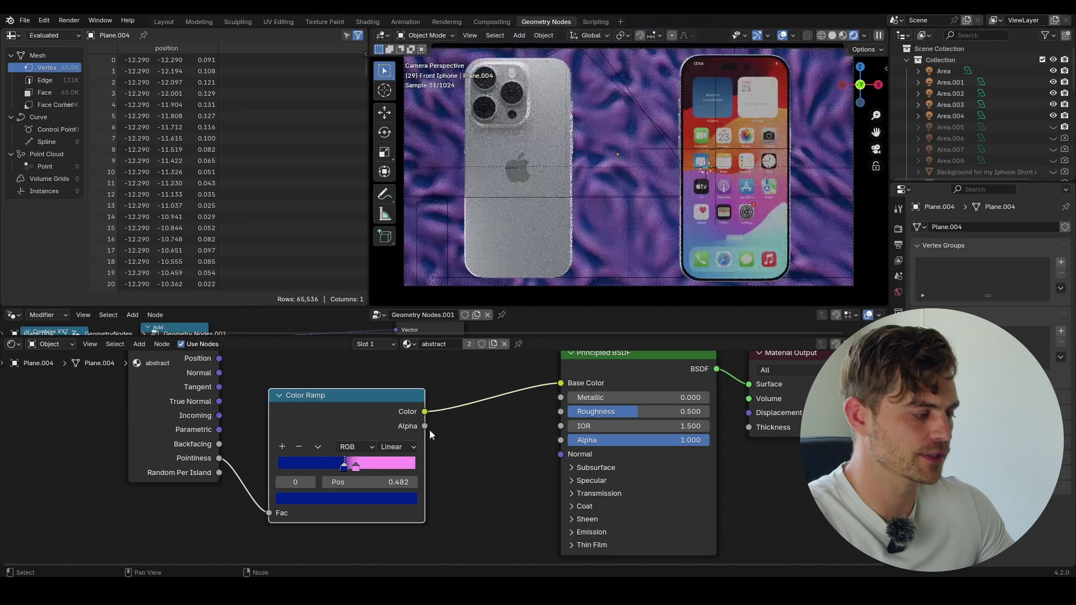
left_click(353, 497)
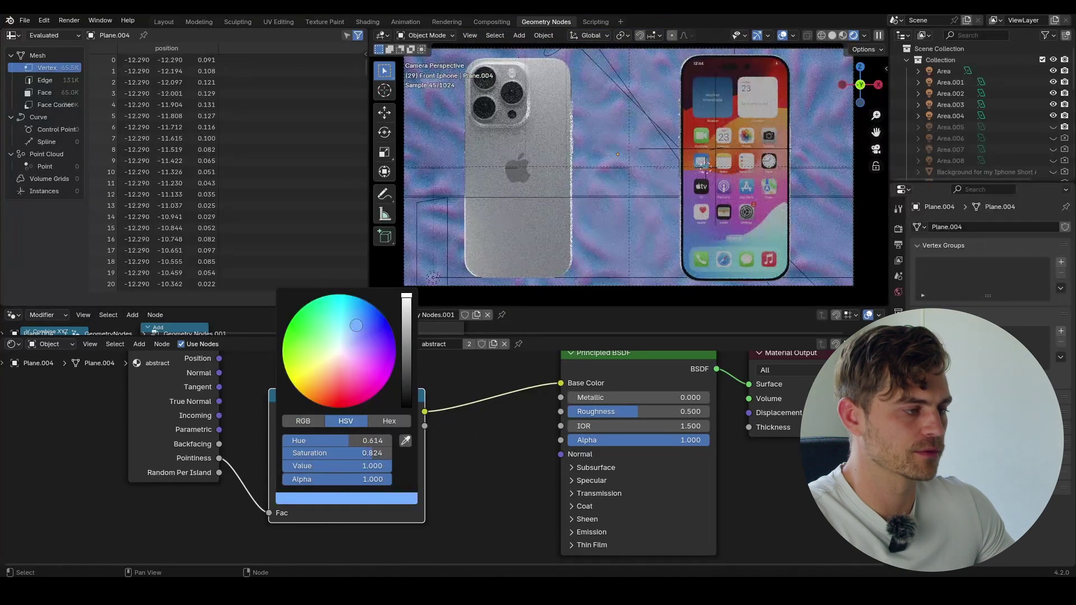
scroll(606, 153, "down", 2)
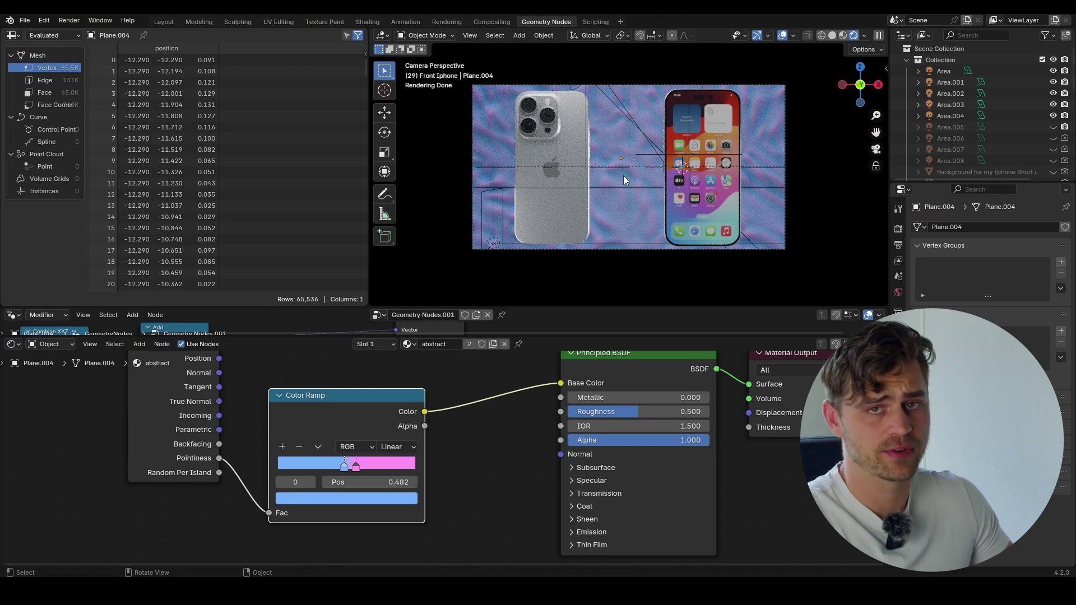
Add an area light to the scene, scale it up and set its power to 216 W.
middle_click_drag(640, 149, 640, 175)
key("shift+a")
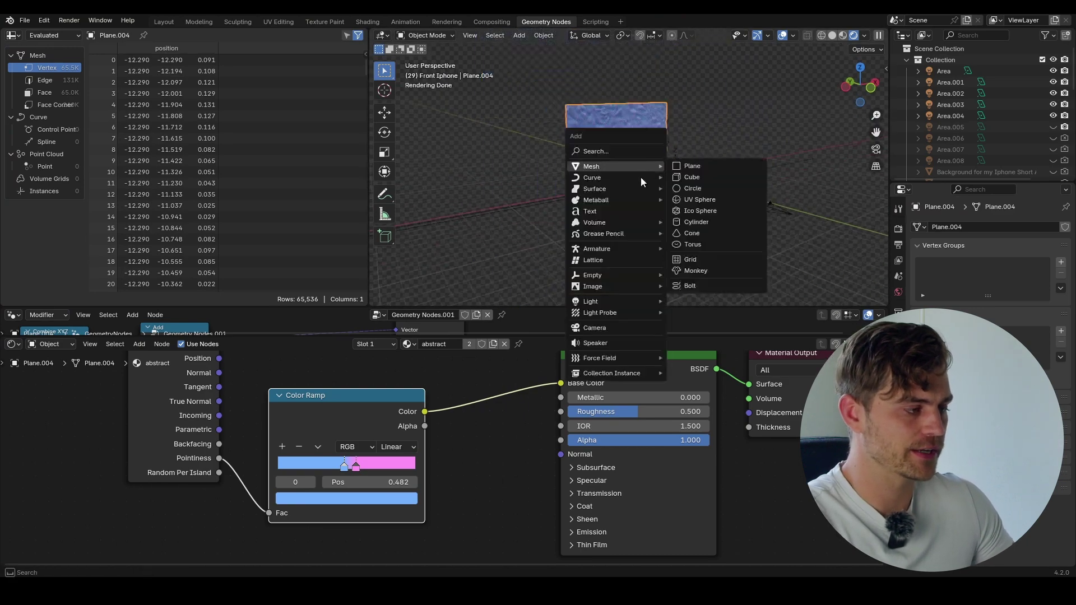
mouse_move(620, 290)
left_click(701, 337)
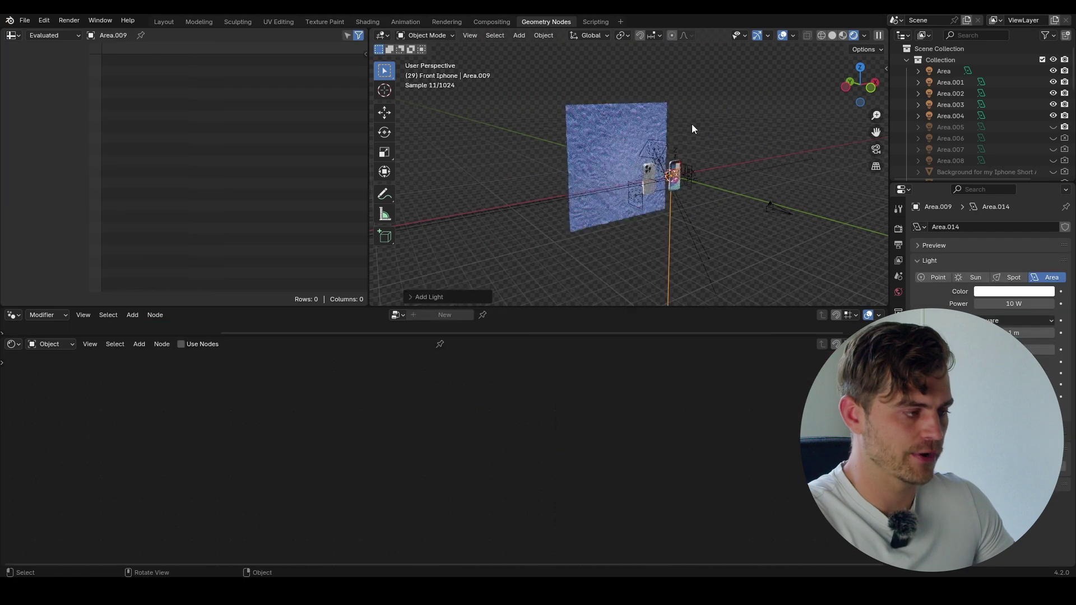
key("s")
left_click(1022, 343)
left_click_drag(1013, 303, 1049, 304)
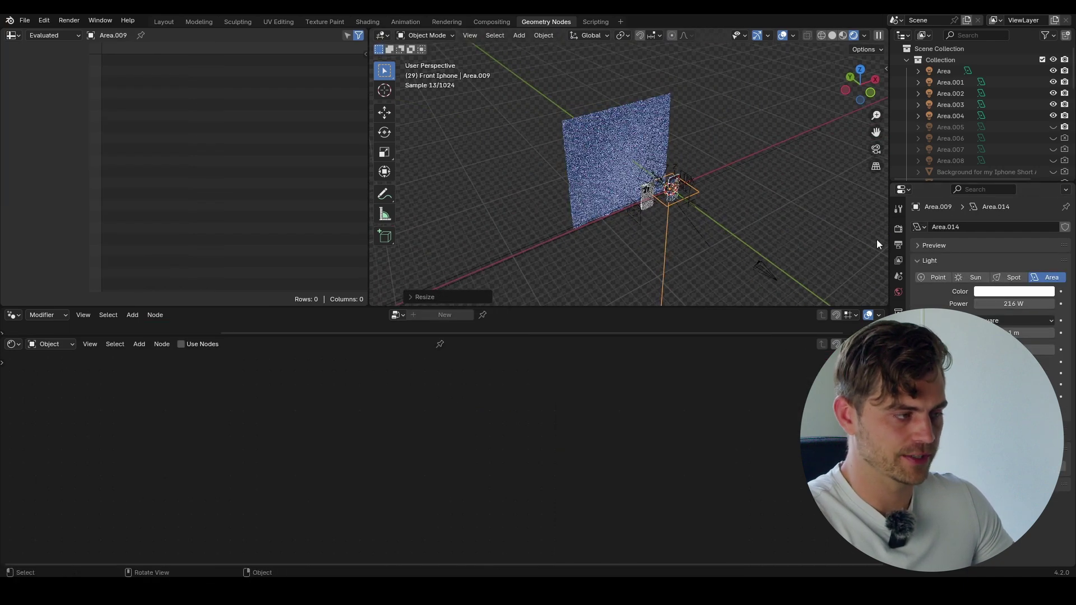
Rotate the new area light about the X and Z axes and move it beside the background plane's upper right corner, facing the plane.
middle_click_drag(866, 239, 896, 204)
key("r")
key("x")
left_click(693, 250)
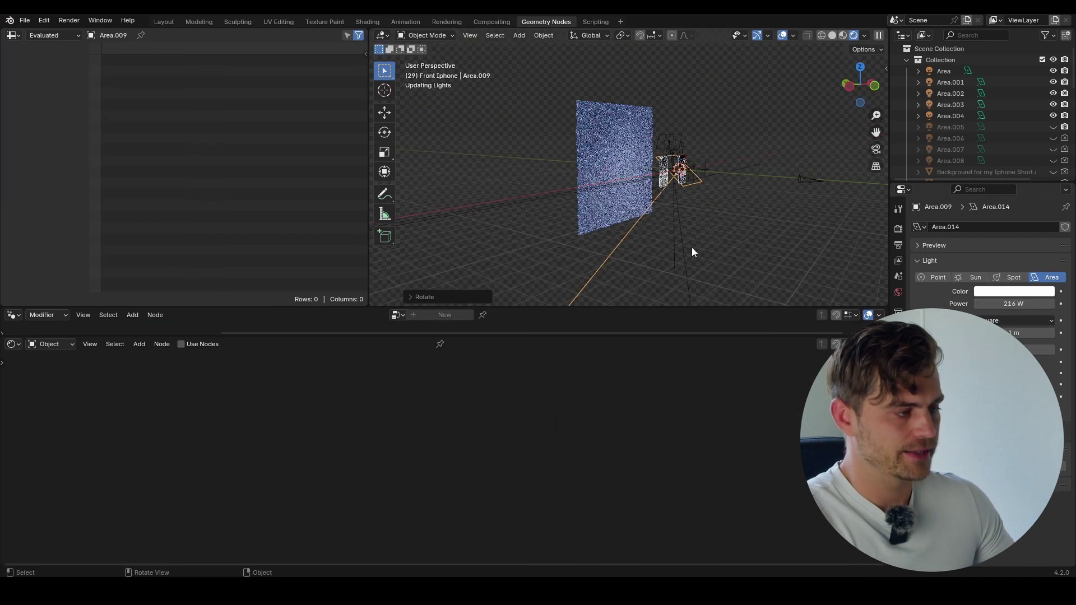
middle_click_drag(692, 247, 673, 246)
key("r")
key("z")
left_click(695, 227)
key("g")
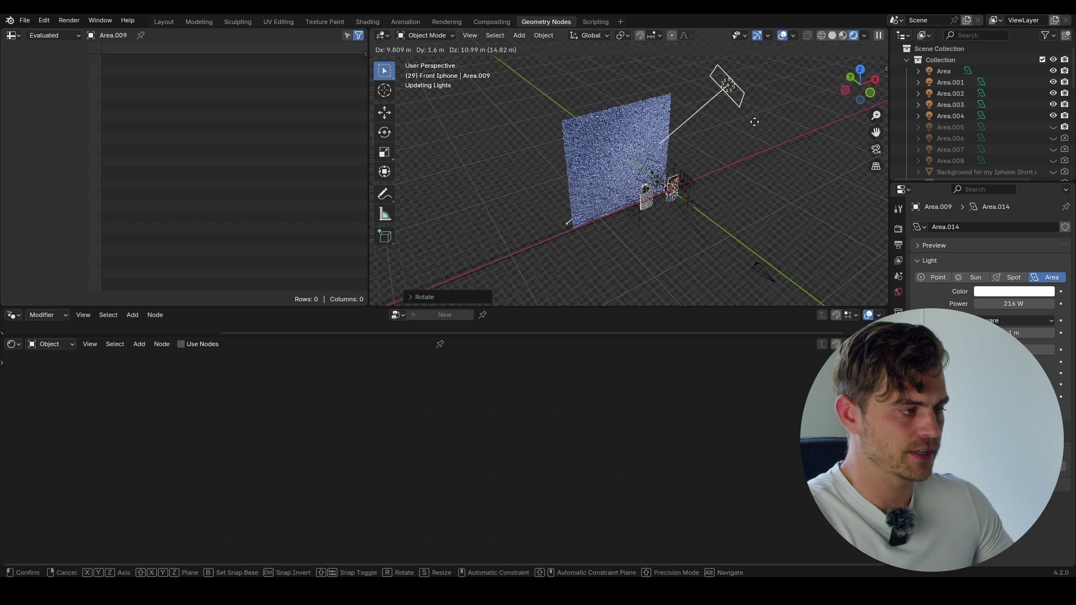
left_click(738, 128)
Colour the area light yellow with hue 0.109 and saturation 0.997, and raise its power to 1138.6 W.
middle_click_drag(737, 149, 727, 175)
left_click_drag(1013, 303, 1027, 303)
left_click(1018, 292)
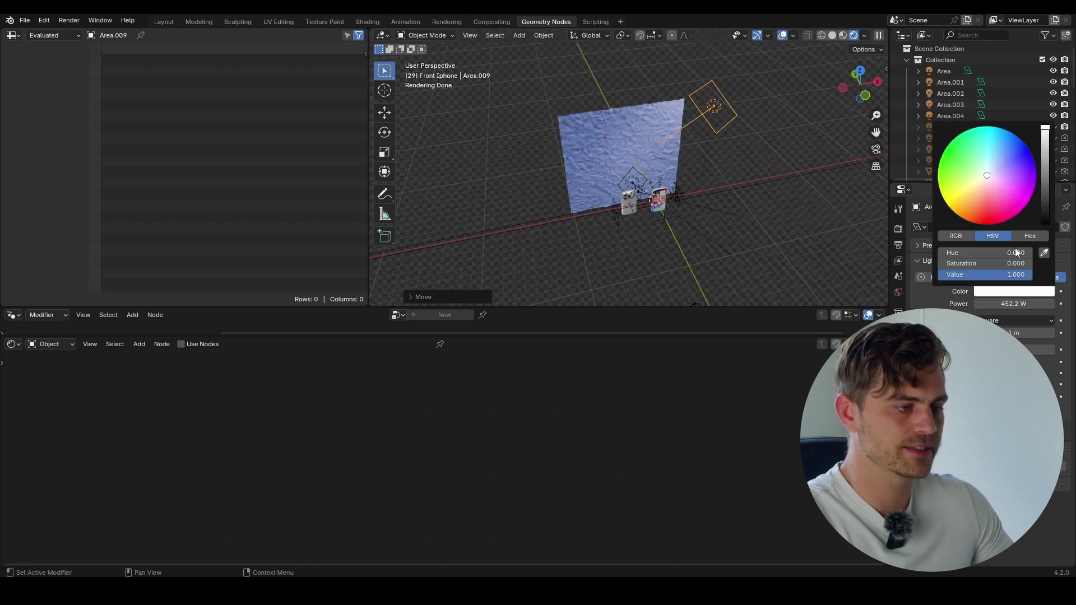
left_click(991, 200)
key("KP_0")
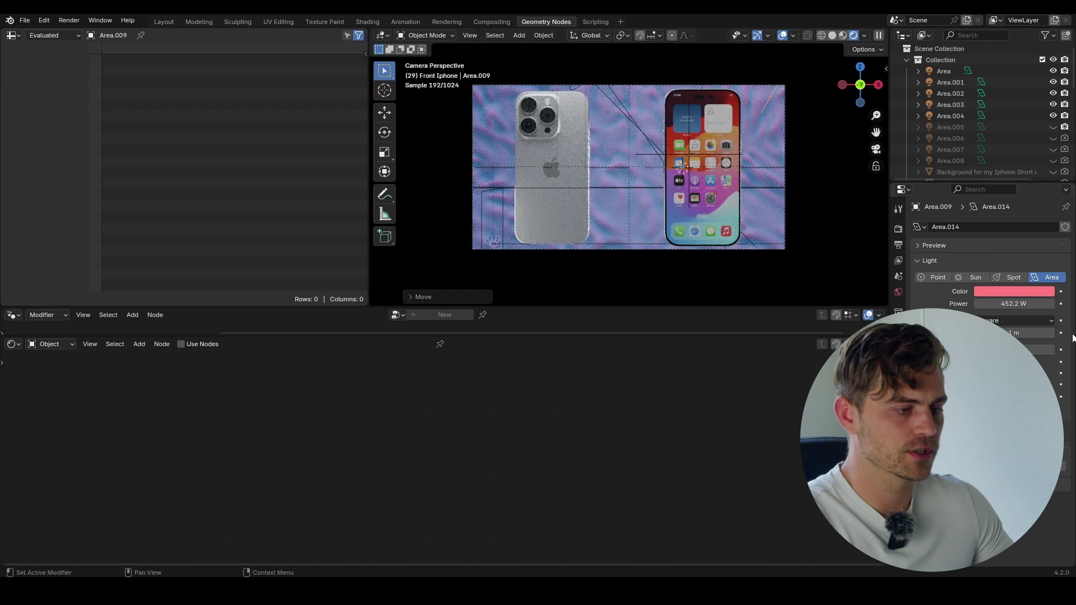
left_click(1028, 290)
left_click_drag(969, 168, 951, 208)
left_click_drag(997, 303, 991, 303)
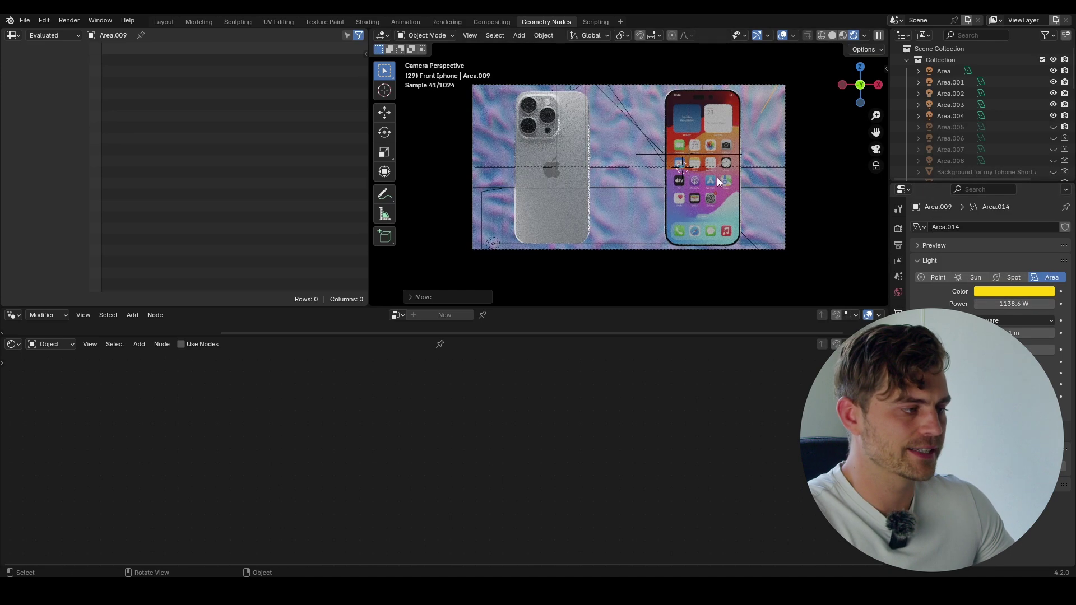
Duplicate the yellow area light to the plane's upper left corner and rotate the copy about the global Z axis towards the plane.
middle_click_drag(742, 122, 728, 146)
scroll(728, 145, "down", 4)
key("shift+d")
key("r")
key("z")
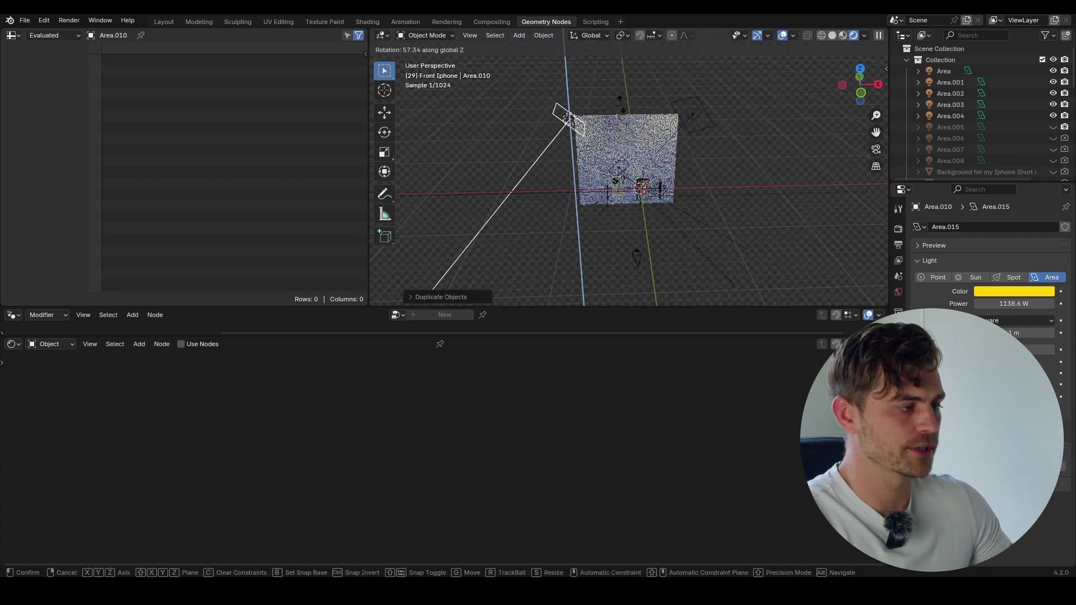
left_click(555, 157)
Colour the duplicated light magenta with hue 0.885, set its power to 1936.3 W and check it through the camera.
left_click(1015, 291)
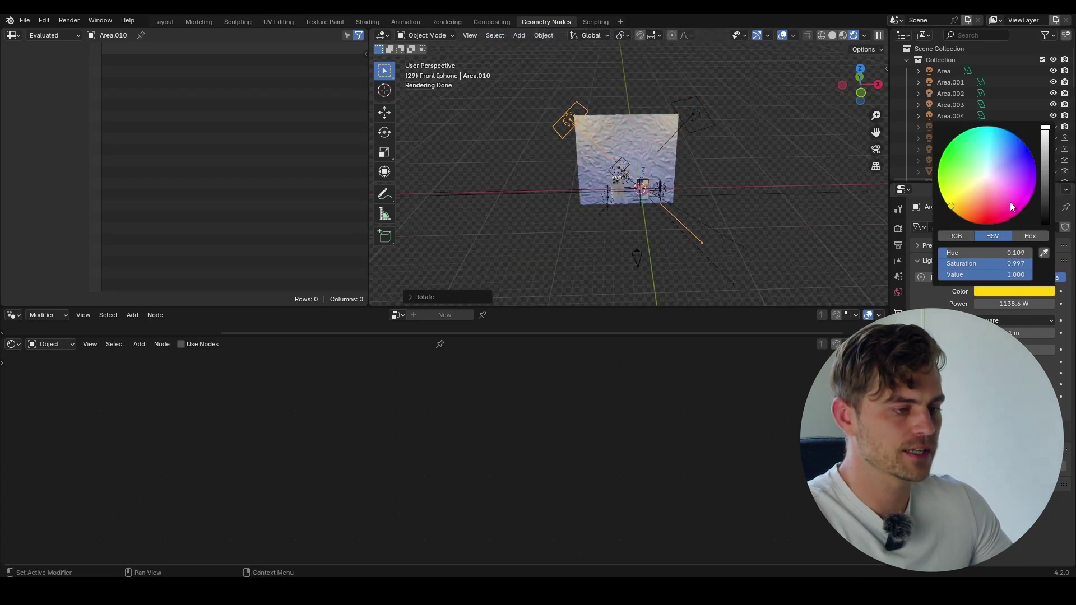
left_click_drag(1010, 201, 1027, 211)
left_click_drag(997, 304, 1037, 303)
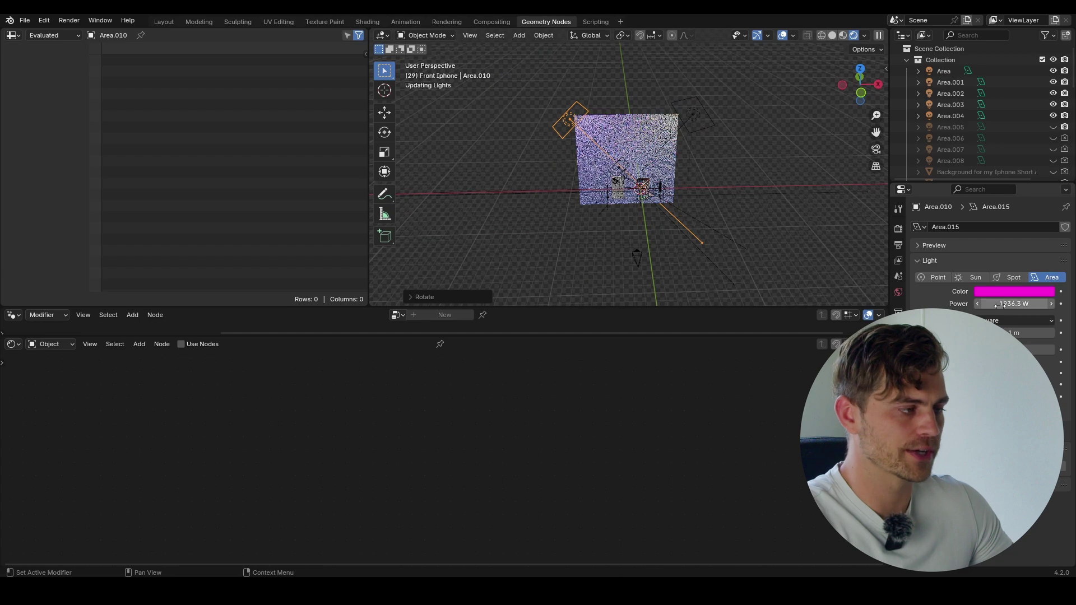
key("KP_0")
Duplicate the magenta area light below the background plane and rotate the copy about the X axis to point upwards.
middle_click_drag(626, 156, 602, 171)
scroll(604, 172, "down", 5)
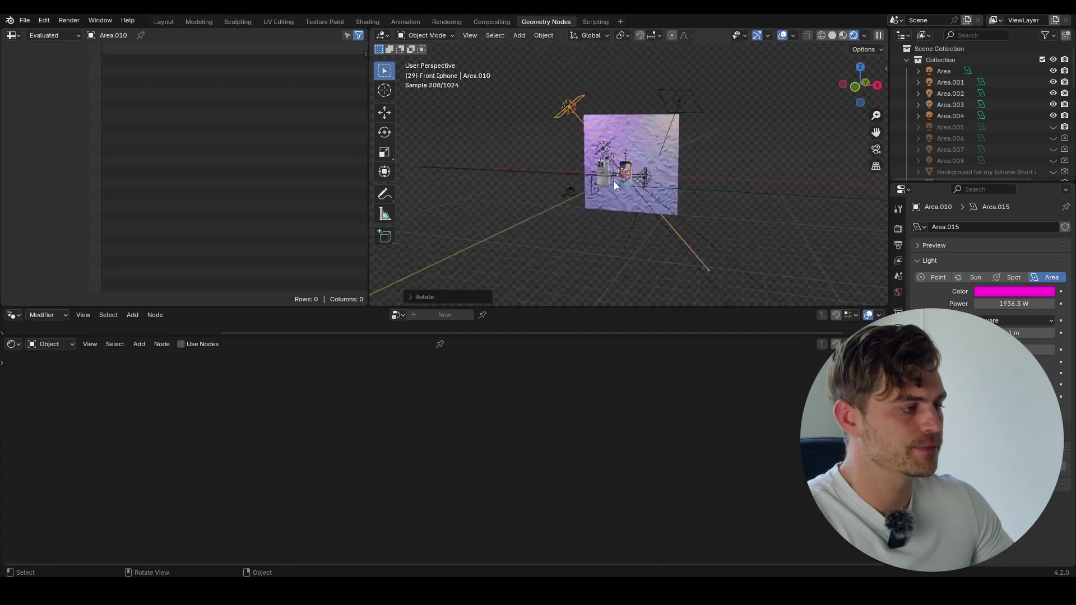
key("shift+d")
left_click(605, 276)
key("r")
key("x")
left_click(605, 275)
Colour the lower light blue with hue 0.630 and saturation 0.961, and reduce its power to 1693.8 W while viewing through the camera.
left_click(1013, 292)
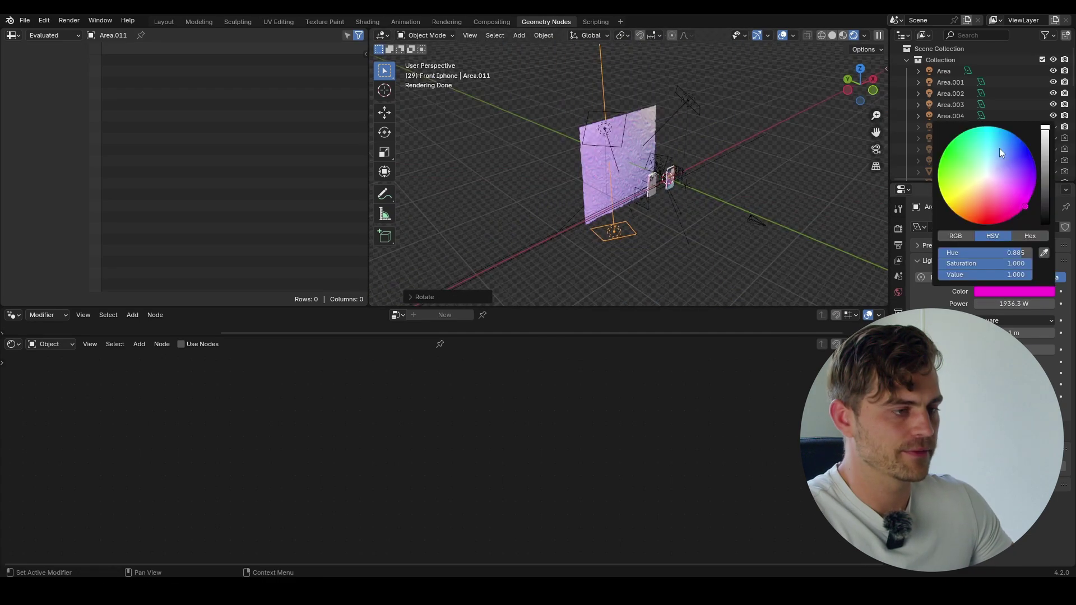
left_click(1000, 148)
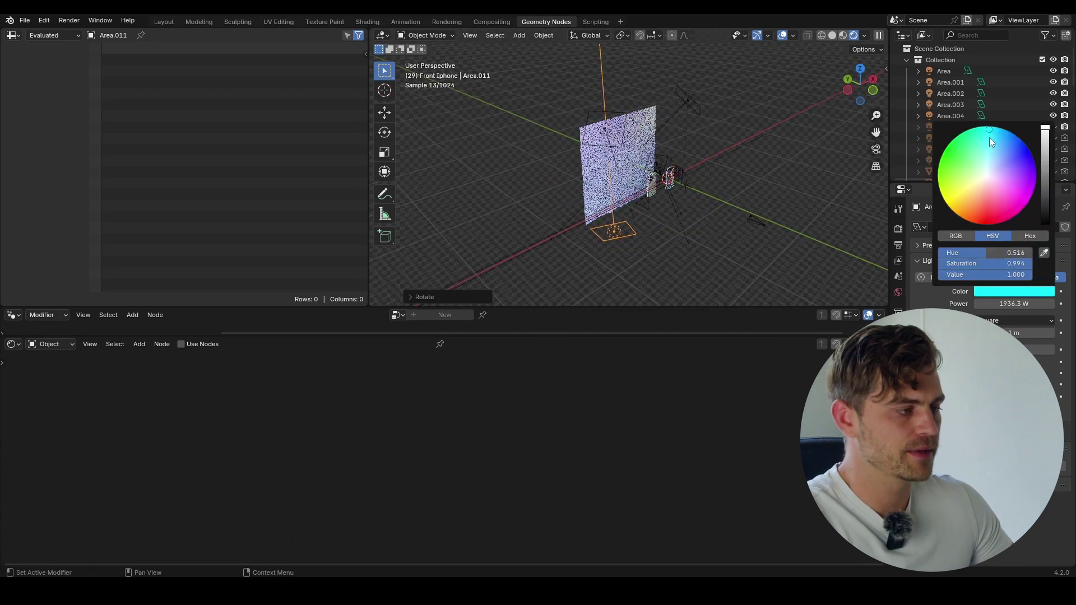
key("KP_0")
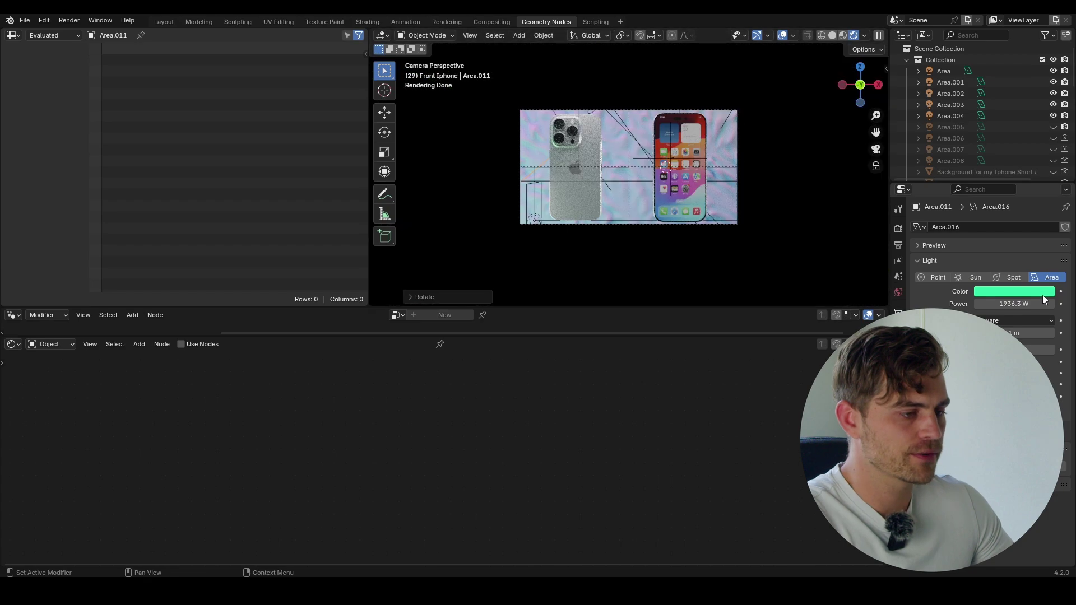
left_click(1041, 292)
left_click(994, 136)
left_click_drag(994, 137, 1009, 147)
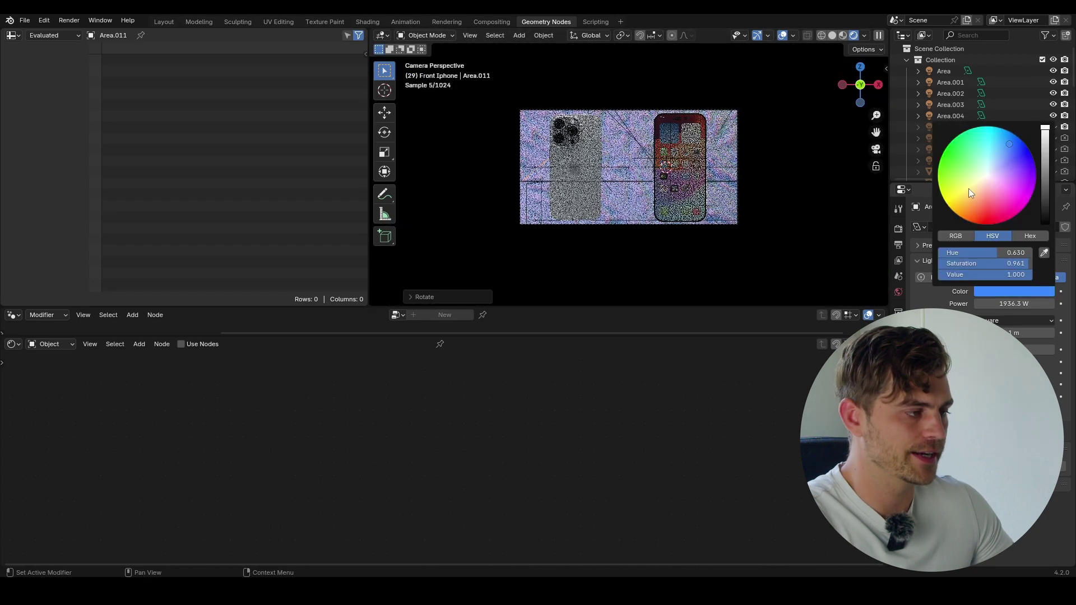
scroll(751, 262, "up", 2)
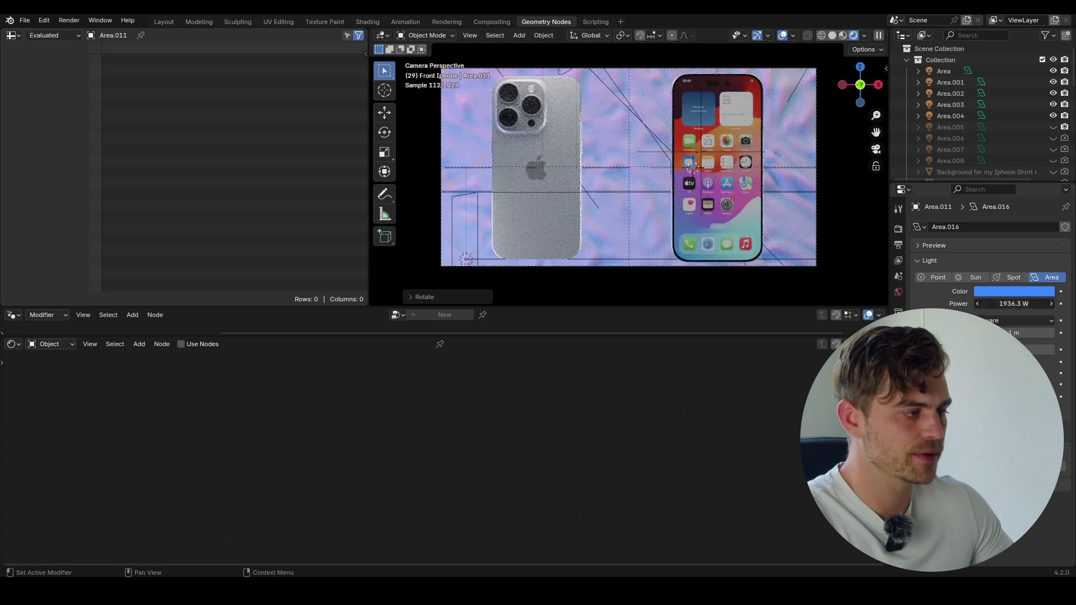
left_click_drag(1013, 304, 1000, 304)
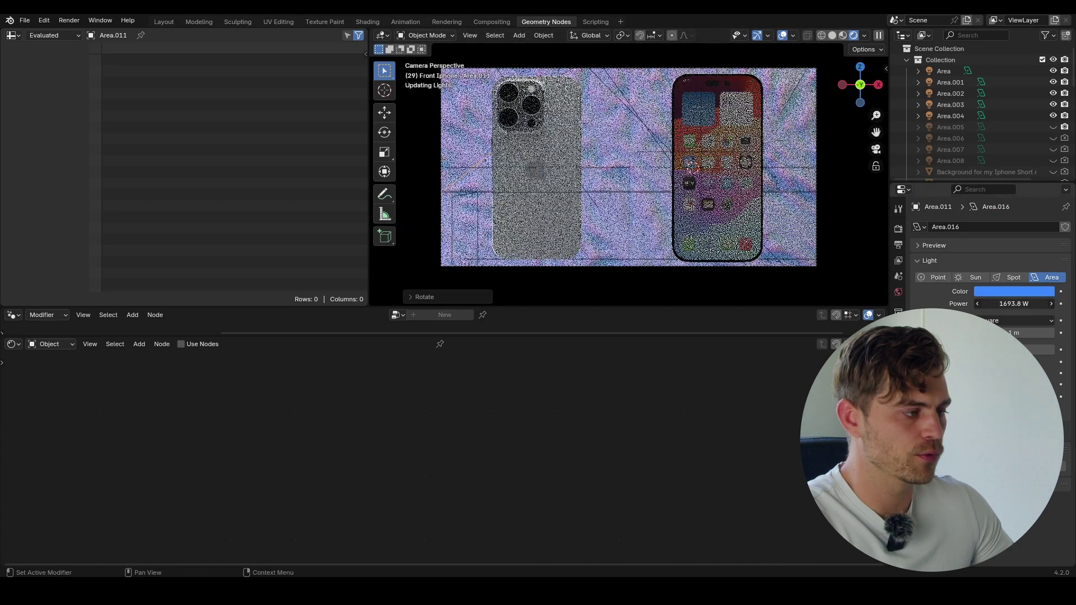
Select the background plane and shrink the Shader Editor to bring its geometry node tree back into view.
left_click(808, 122)
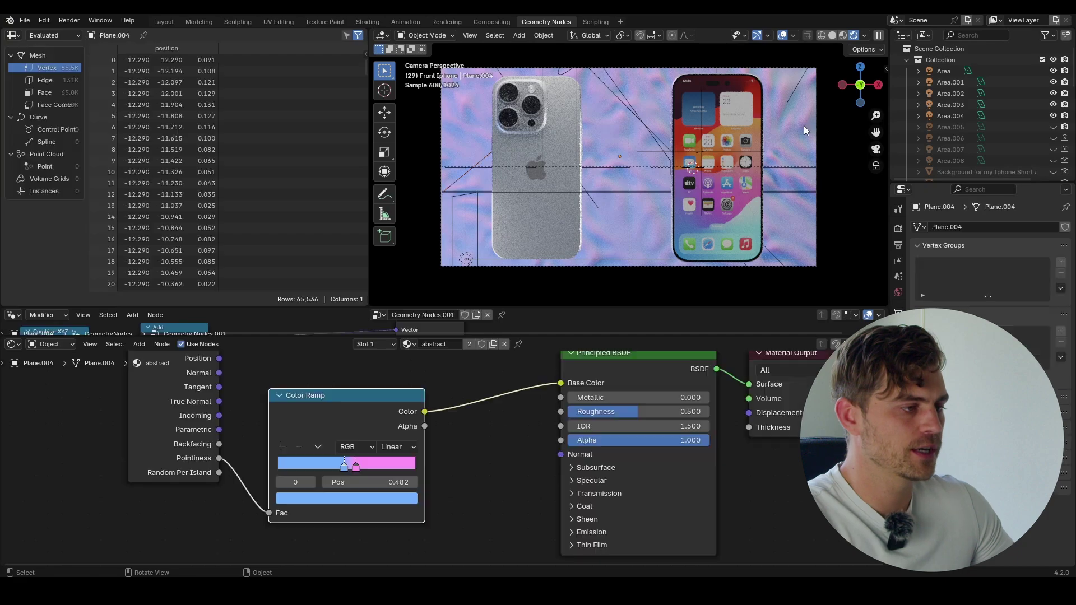
left_click_drag(278, 336, 314, 552)
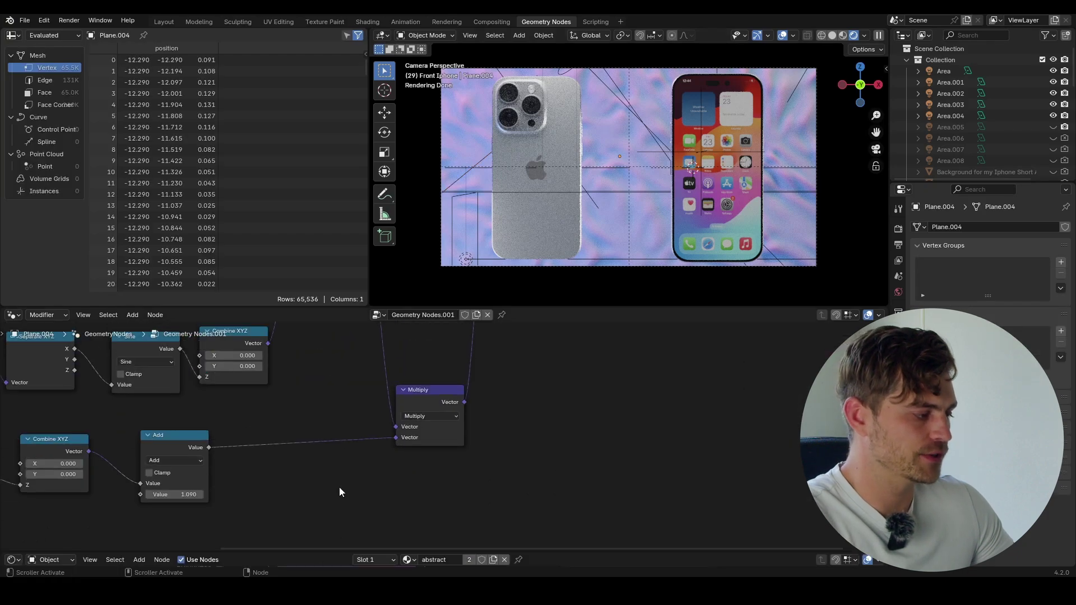
Raise the Add value after the lower Combine XYZ node to 3.320 to strengthen the plane's displacement.
scroll(341, 491, "down", 3)
middle_click_drag(327, 453, 500, 442)
scroll(501, 441, "up", 5)
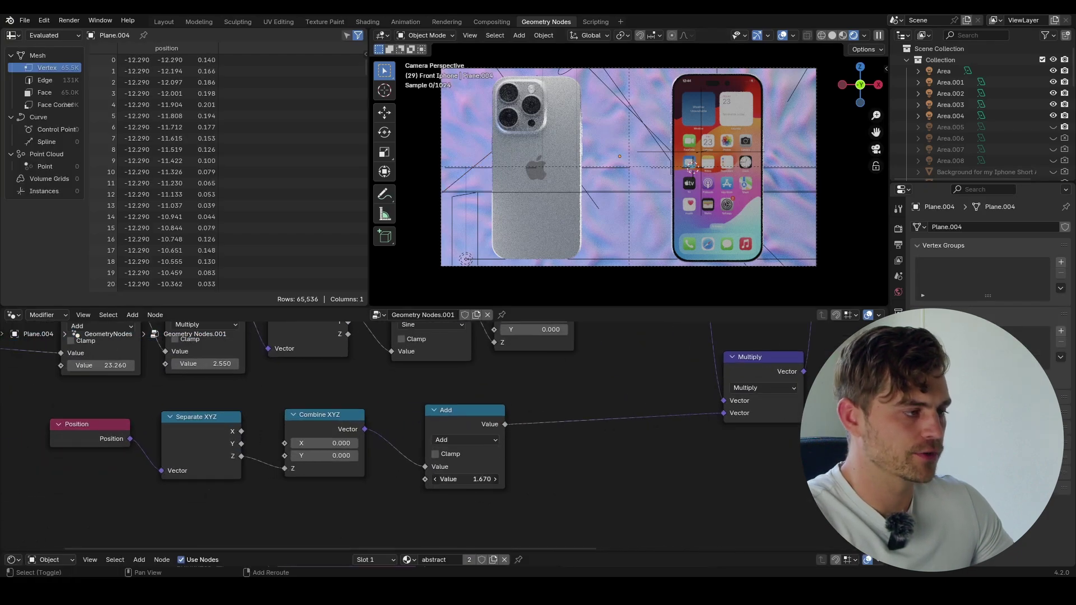
left_click_drag(465, 479, 563, 479)
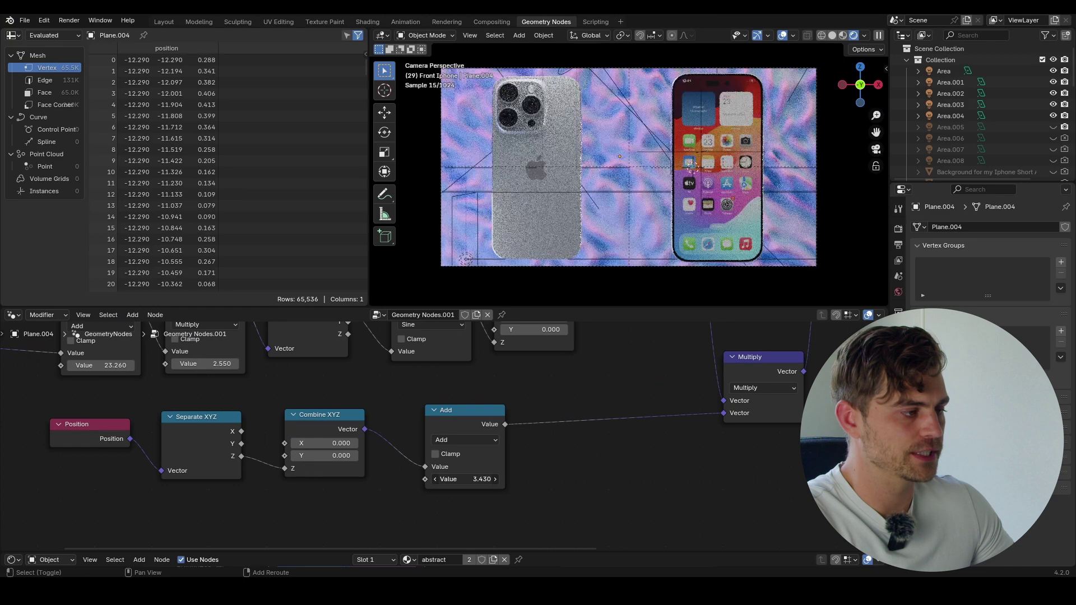
Set the Noise Texture's distortion to 3.610 and the Add value after the upper Position node to 24.480.
scroll(312, 363, "down", 3)
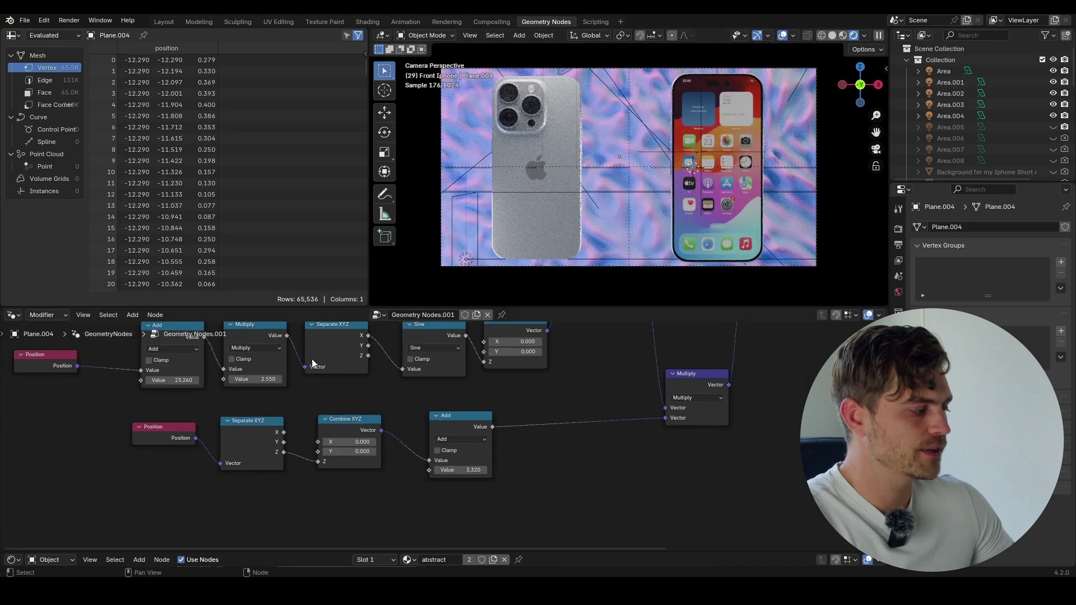
middle_click_drag(305, 363, 421, 479)
left_click_drag(365, 363, 373, 378)
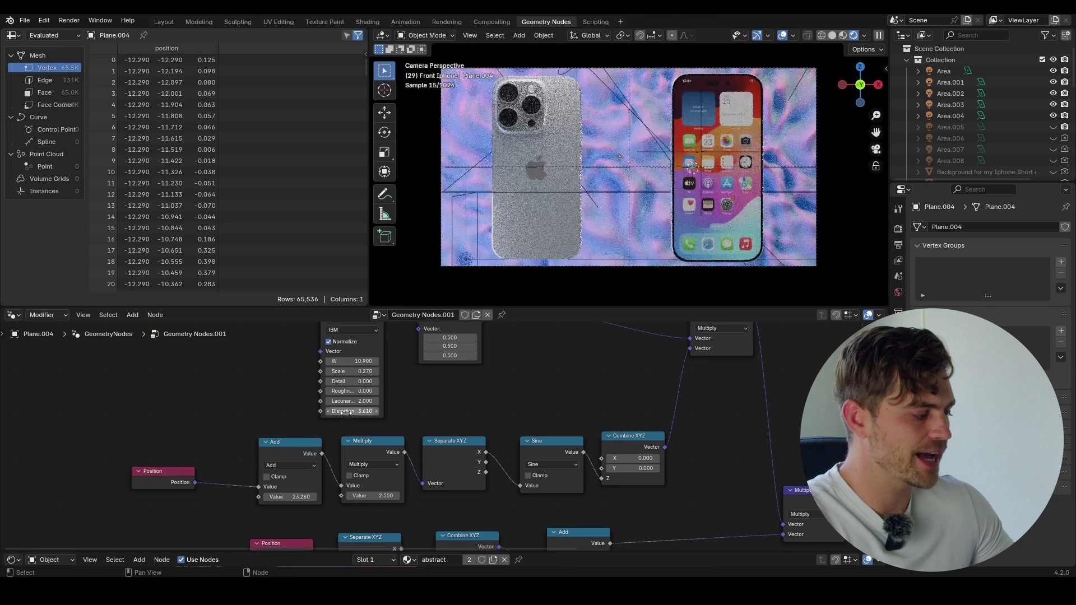
middle_click_drag(309, 496, 288, 471)
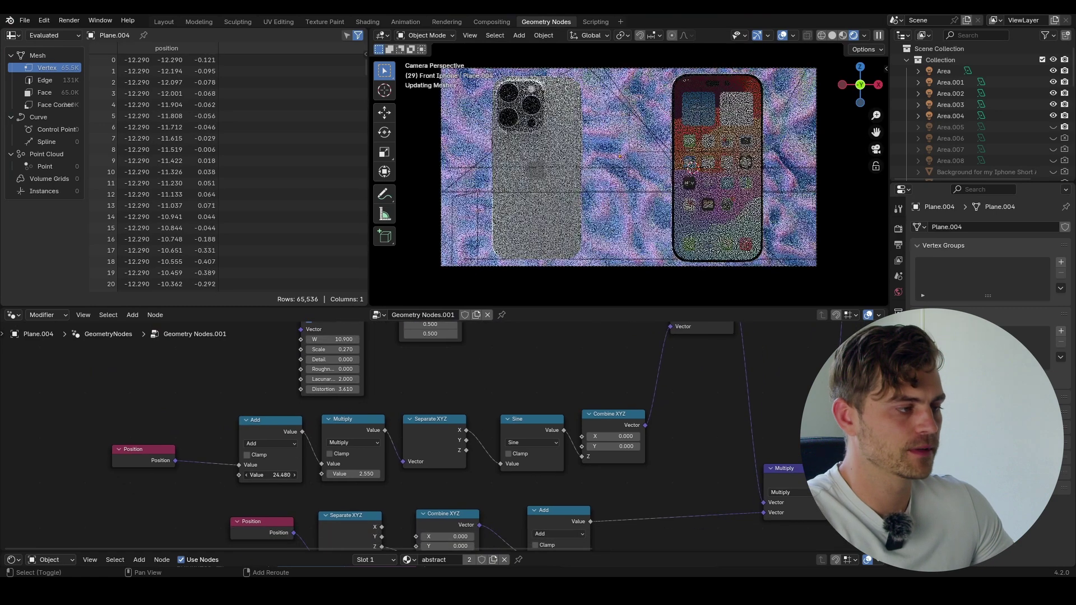
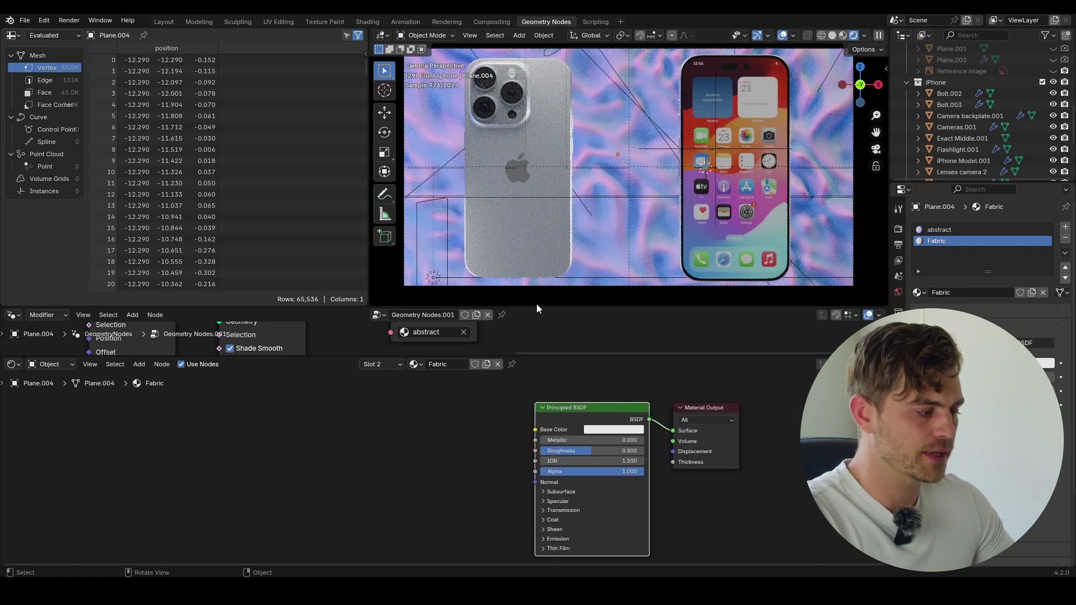
Assign the Fabric material to the background plane in the Set Material node.
left_click(442, 334)
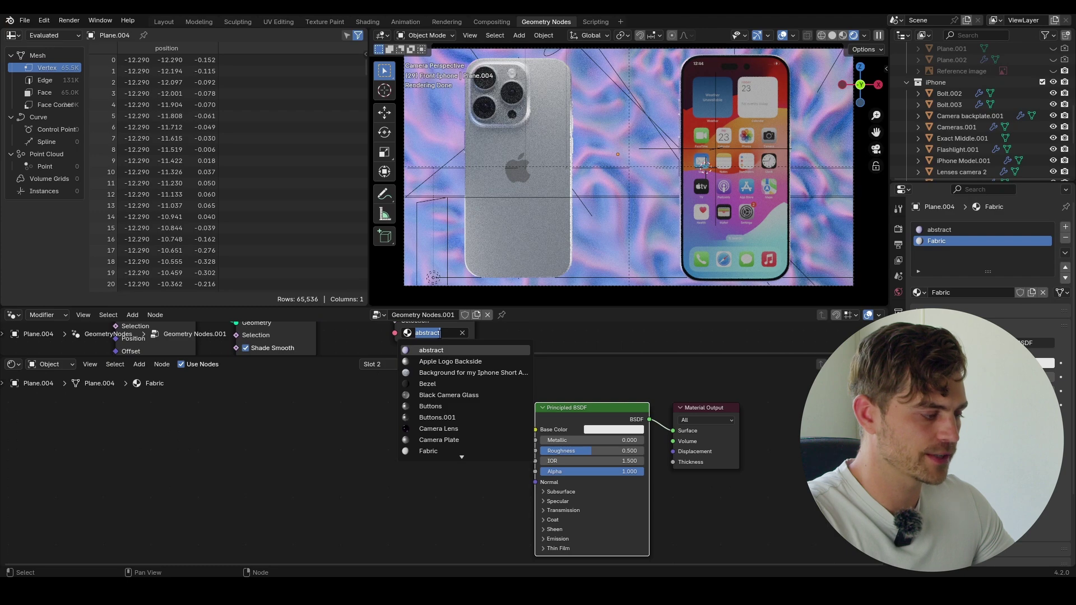
left_click(442, 449)
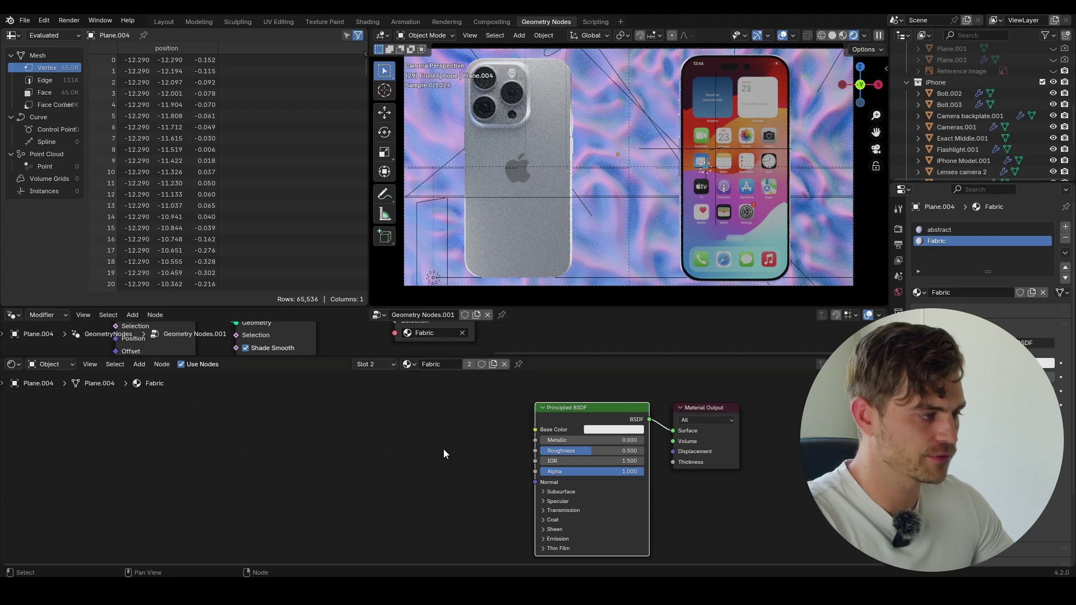
Hide the three coloured area lights and Empty.002 in the Front Iphone collection, and turn off the viewport overlays.
scroll(1004, 122, "up", 8)
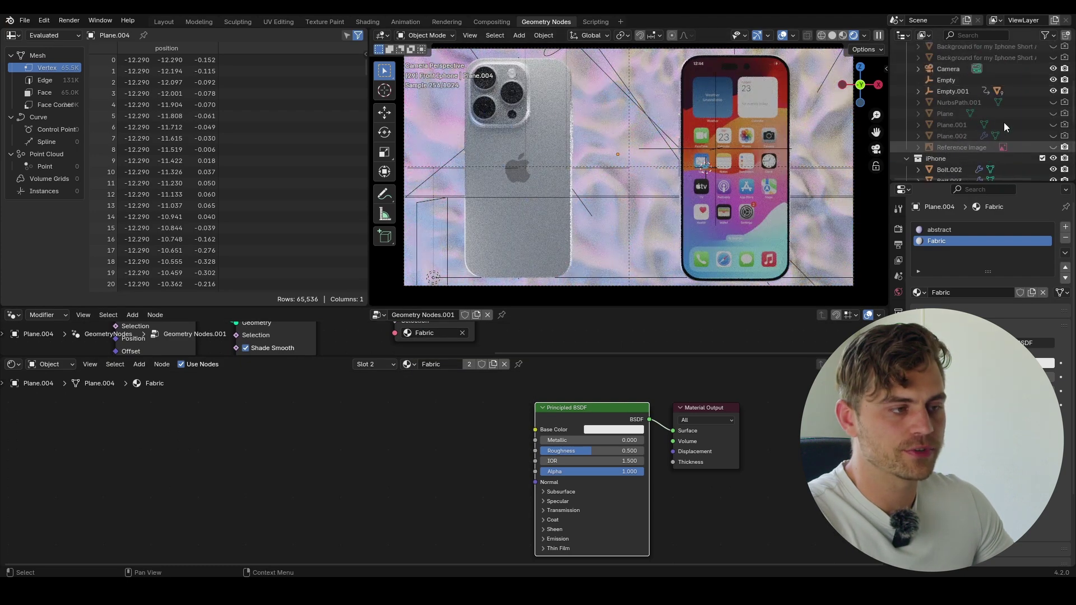
scroll(1003, 122, "up", 2)
scroll(1003, 121, "down", 12)
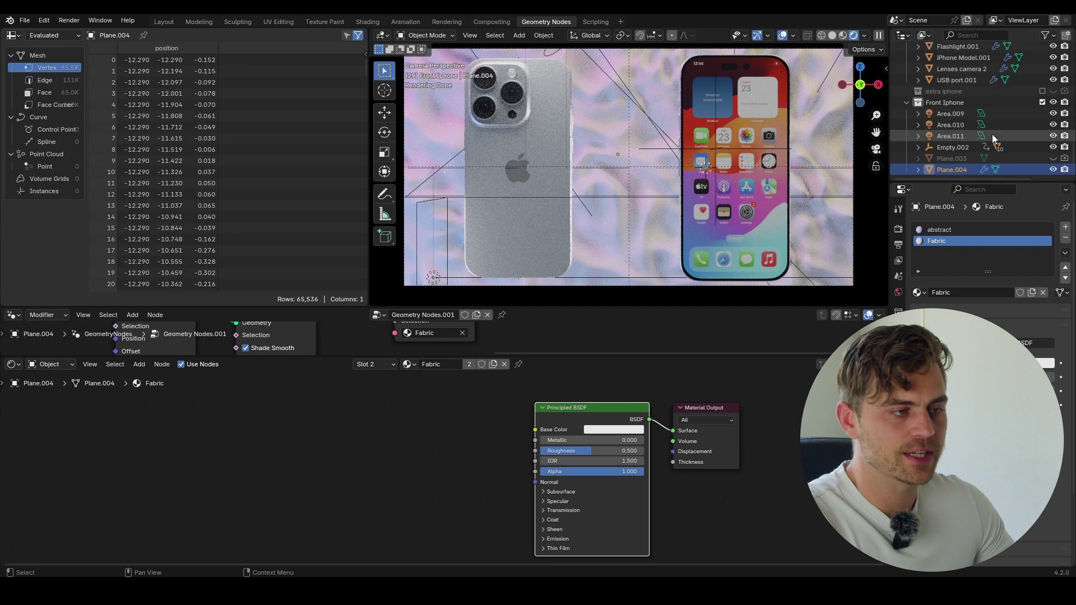
left_click_drag(1053, 113, 1056, 140)
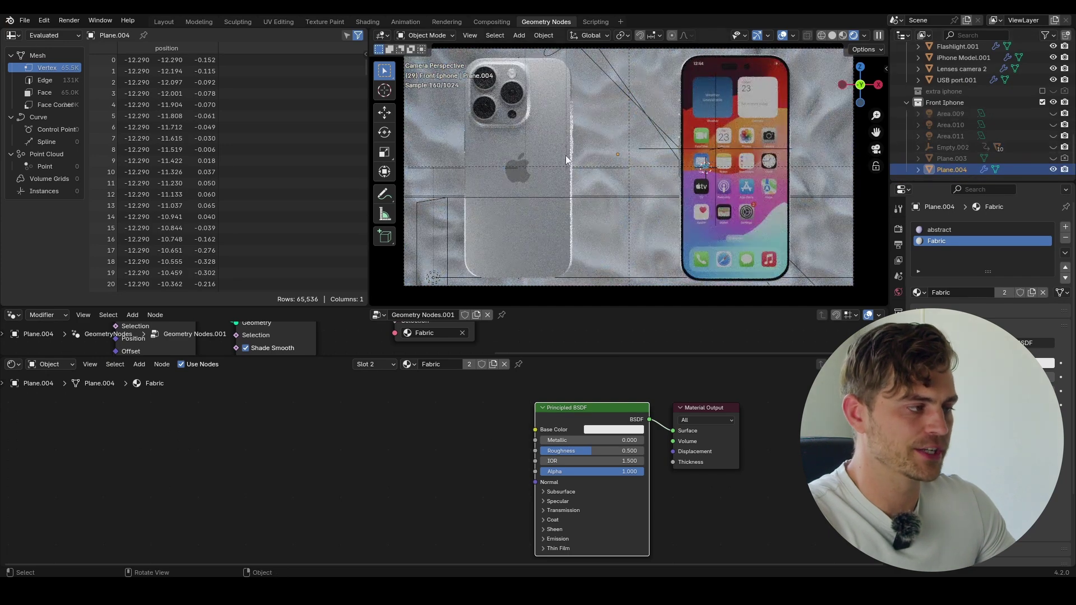
left_click(784, 36)
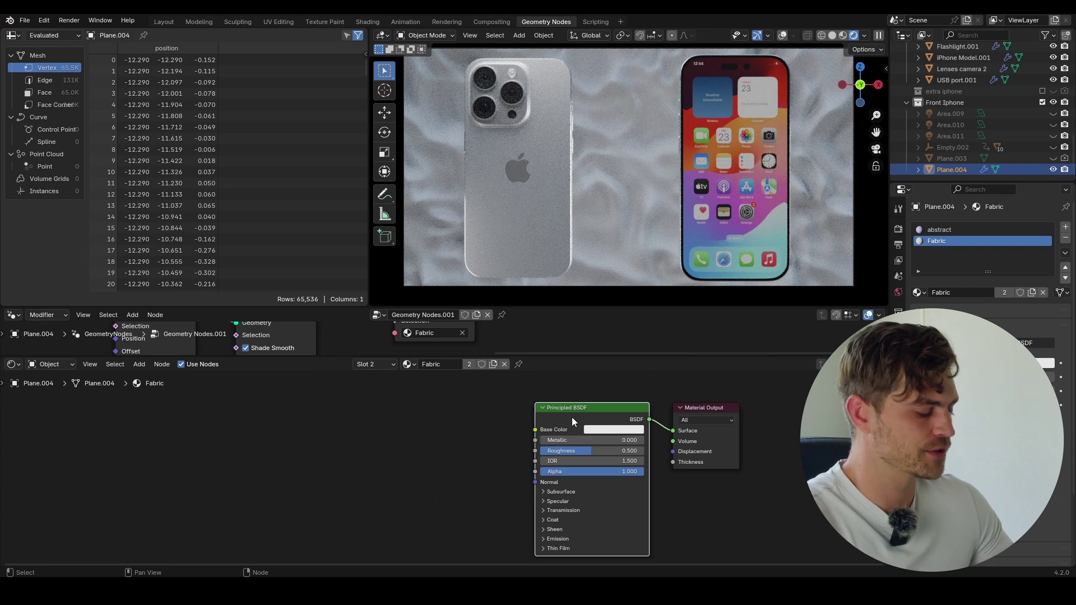
Start a Principled Texture Setup on the Fabric material's Principled BSDF and search the parent textures folder for "fabric".
key("ctrl+shift+t")
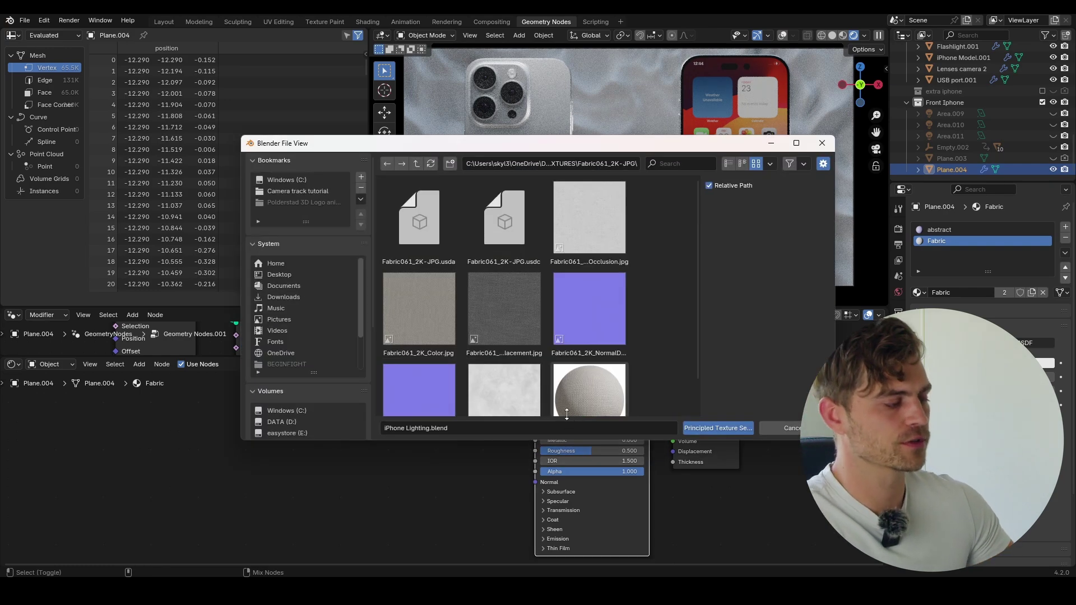
key("BackSpace")
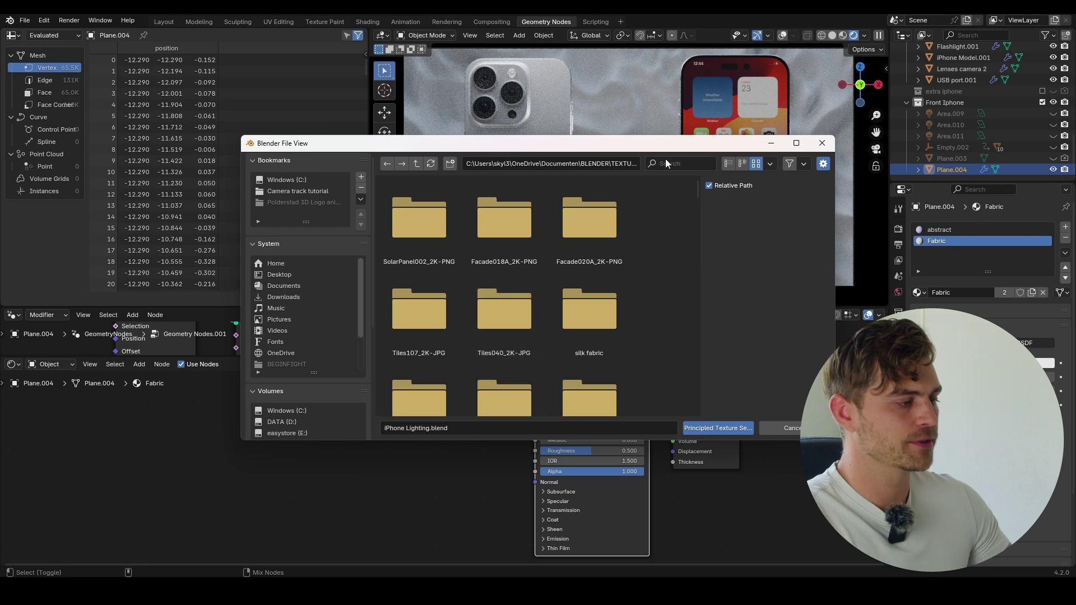
left_click(668, 163)
type("fabric")
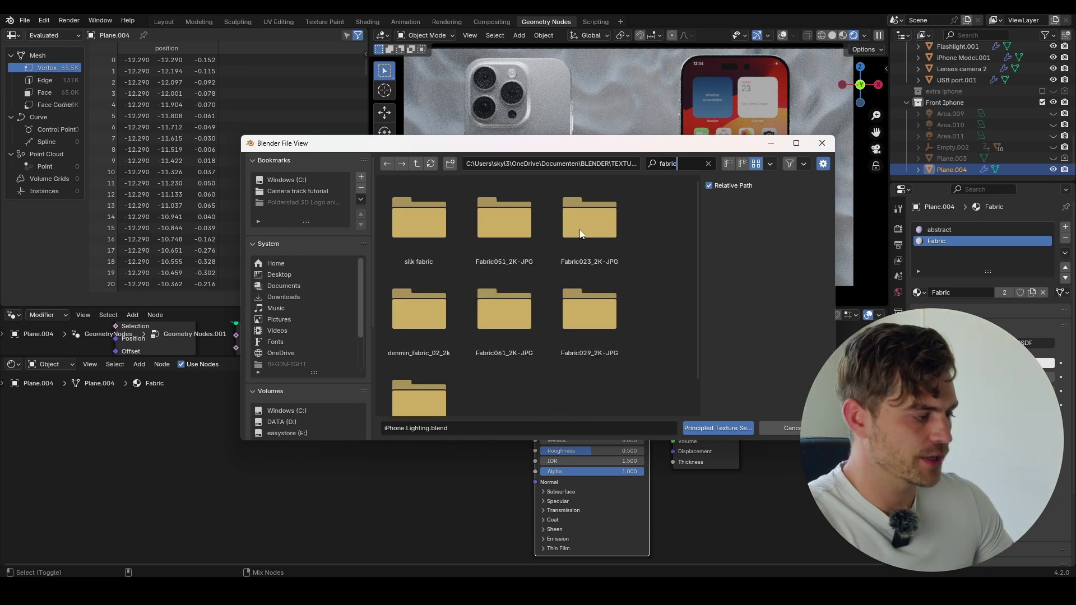
key("Return")
scroll(477, 322, "down", 2)
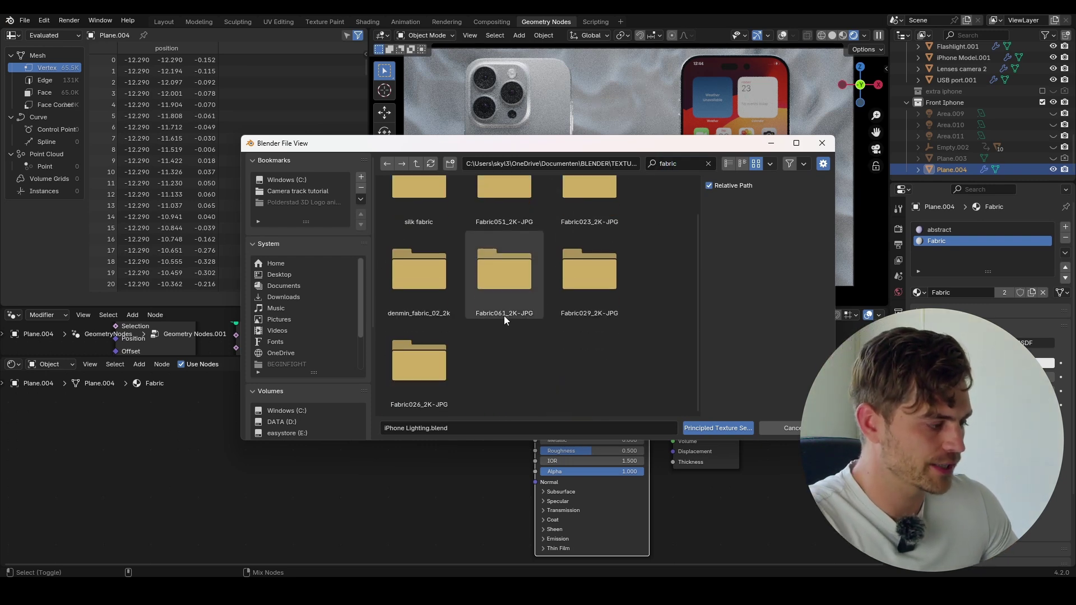
Load the texture maps from the Fabric026_2K-JPG folder into the Fabric material's Principled BSDF.
left_click(445, 363)
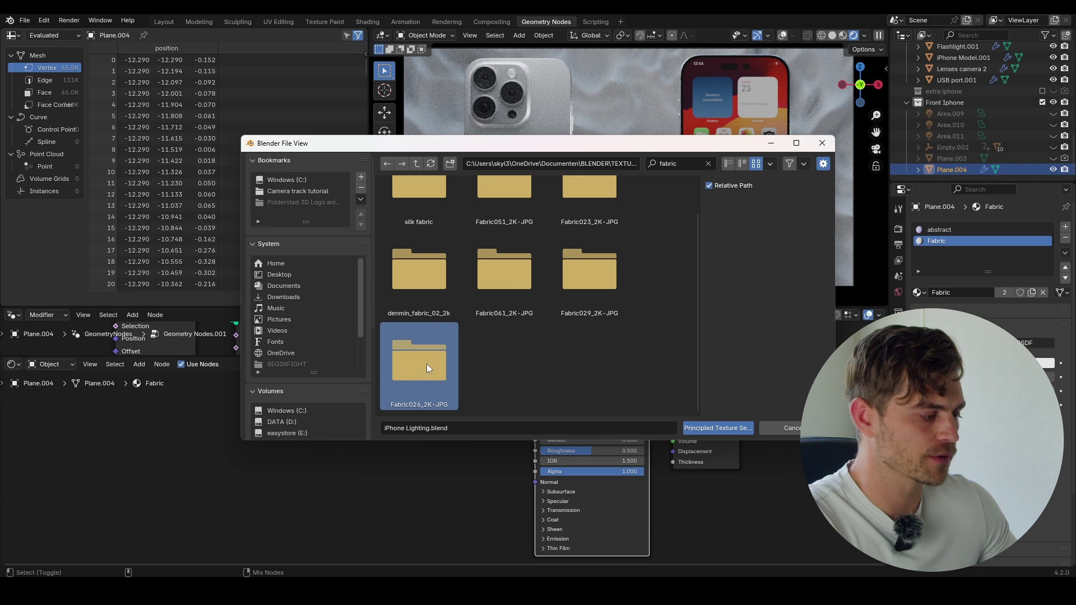
double_click(426, 364)
scroll(476, 393, "down", 2)
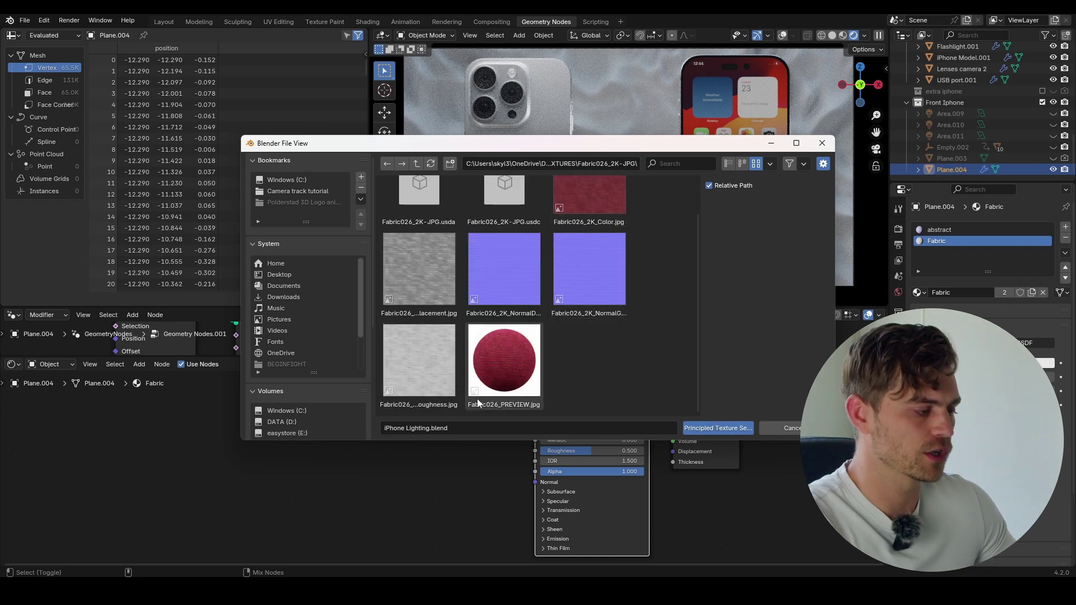
scroll(605, 326, "up", 2)
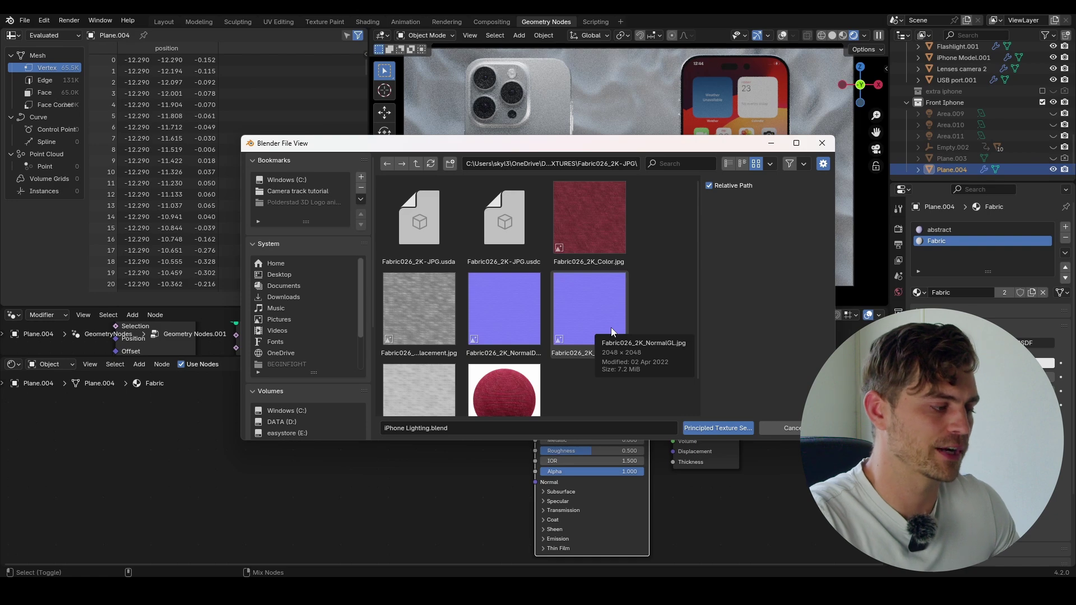
scroll(513, 312, "down", 2)
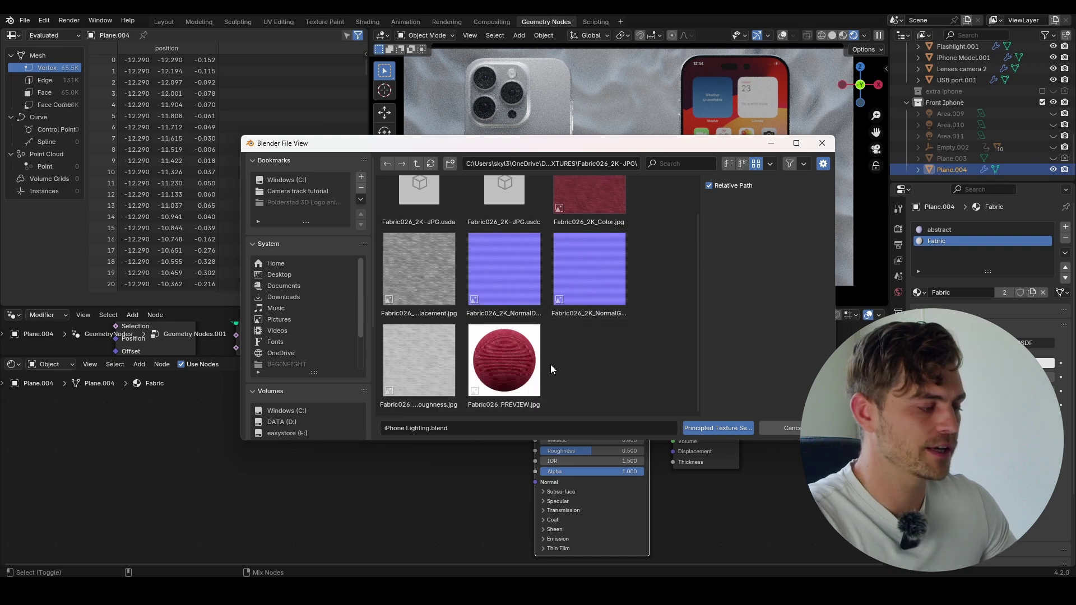
scroll(550, 365, "up", 2)
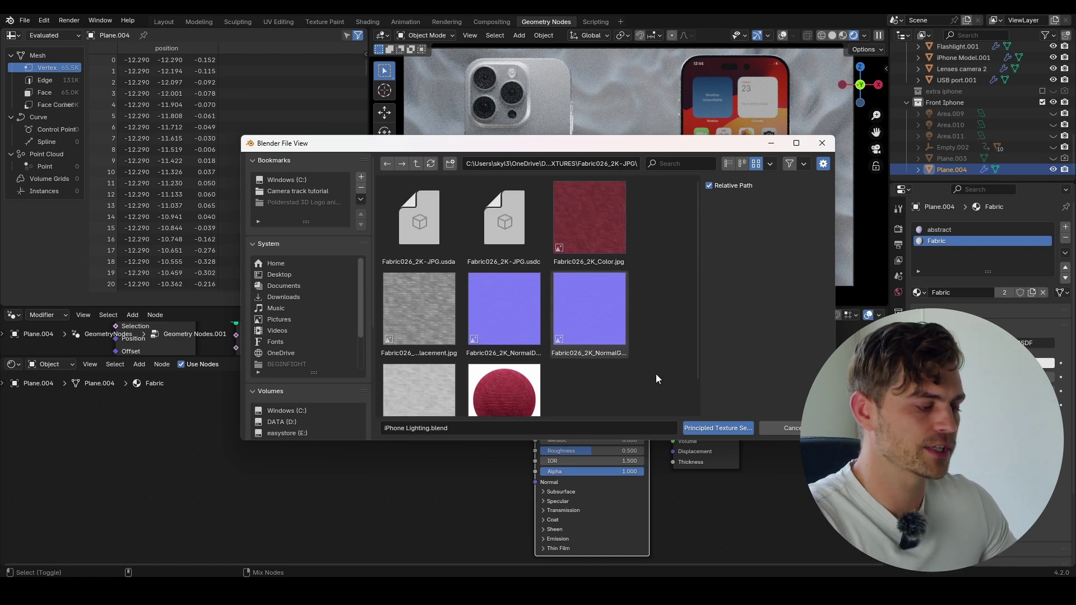
left_click(720, 428)
Inspect the fabric texture up close on the displaced plane and the Texture Coordinate and Mapping nodes driving it.
middle_click_drag(634, 208, 738, 197)
scroll(601, 149, "up", 7)
middle_click_drag(600, 189, 816, 198, "shift")
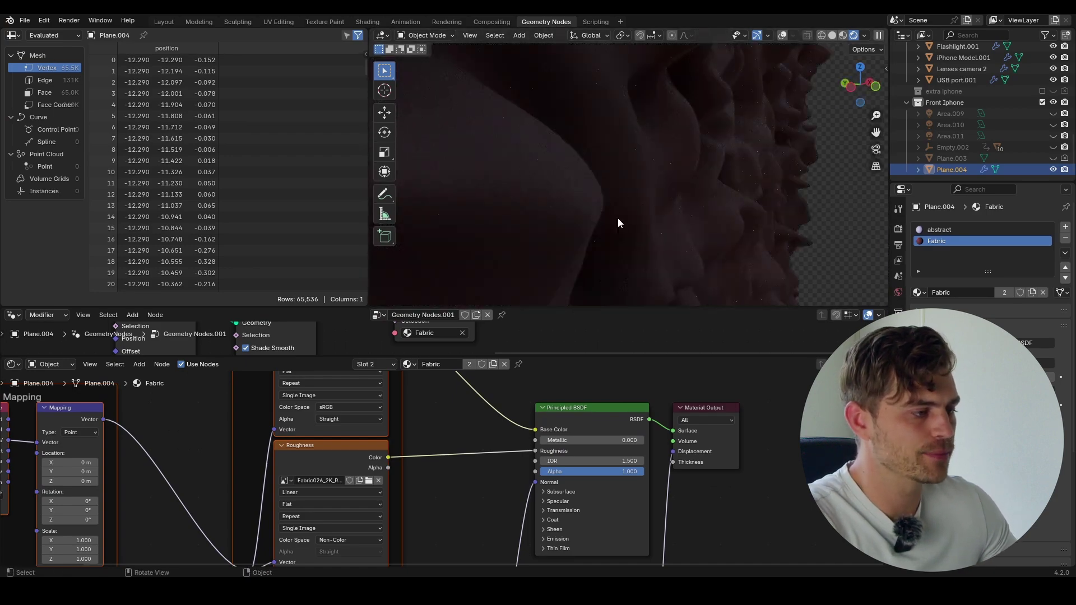
scroll(479, 431, "down", 13)
middle_click_drag(438, 434, 486, 429)
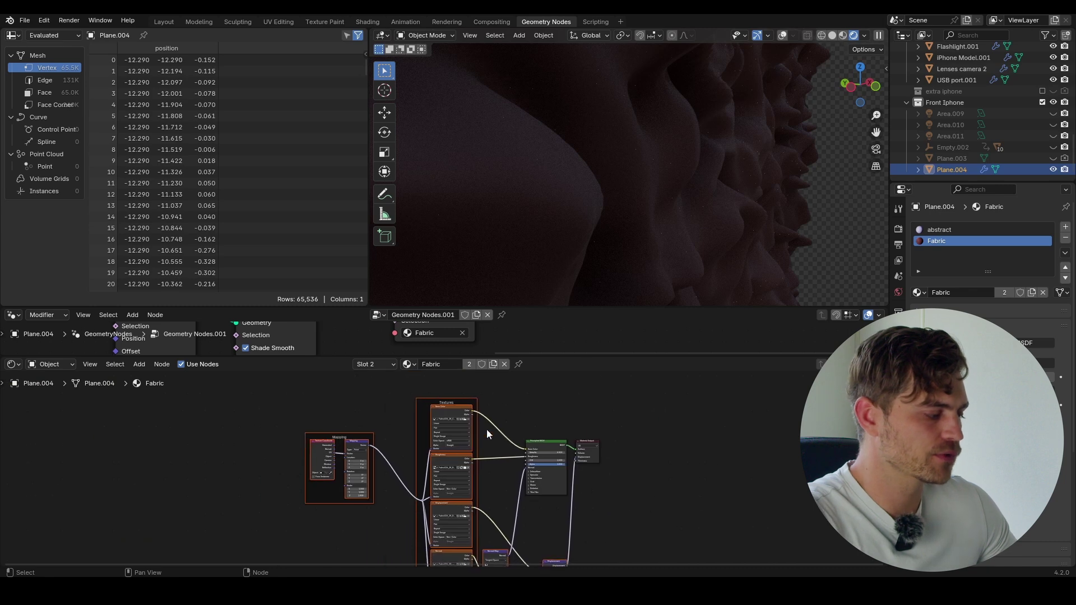
middle_click_drag(411, 463, 482, 446)
scroll(470, 436, "up", 8)
scroll(469, 432, "up", 2)
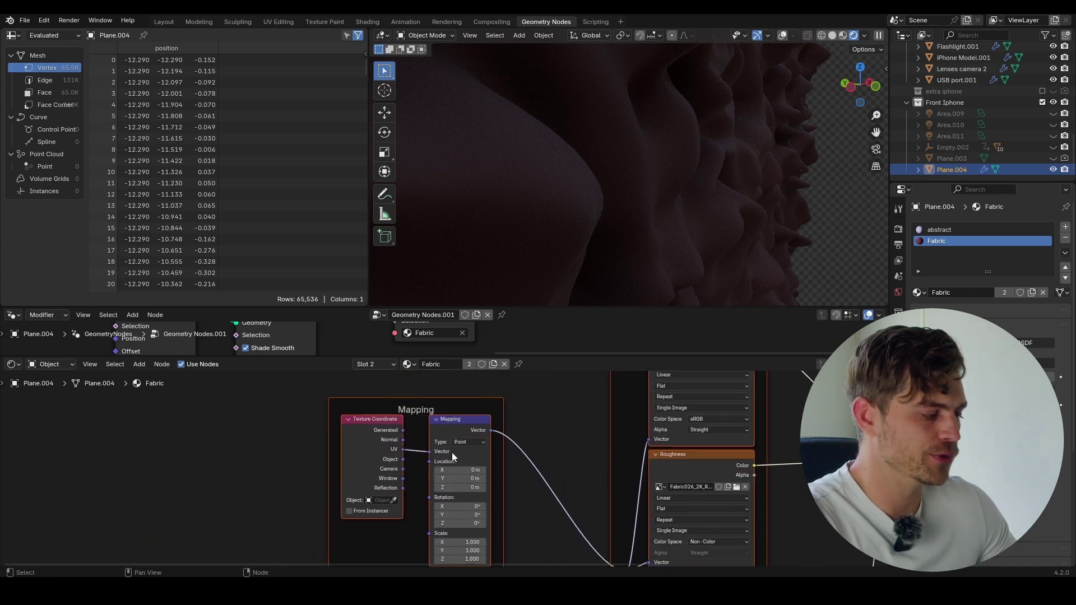
Enlarge the Geometry Node editor over the Shader Editor and bring the Grid and Set Position nodes into view.
left_click_drag(585, 357, 586, 546)
scroll(348, 401, "down", 12)
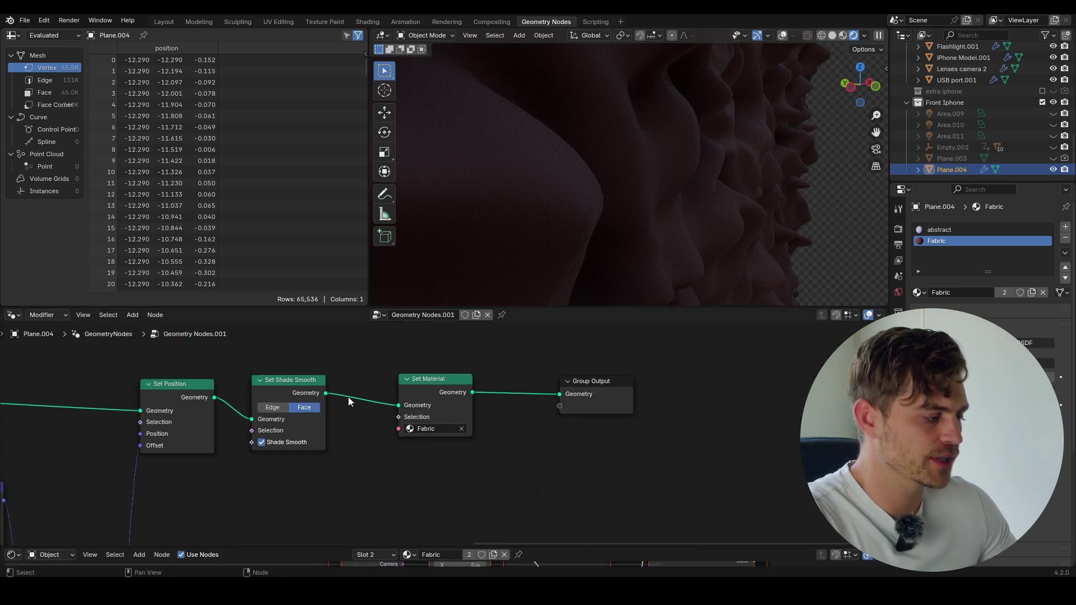
middle_click_drag(348, 406, 532, 374)
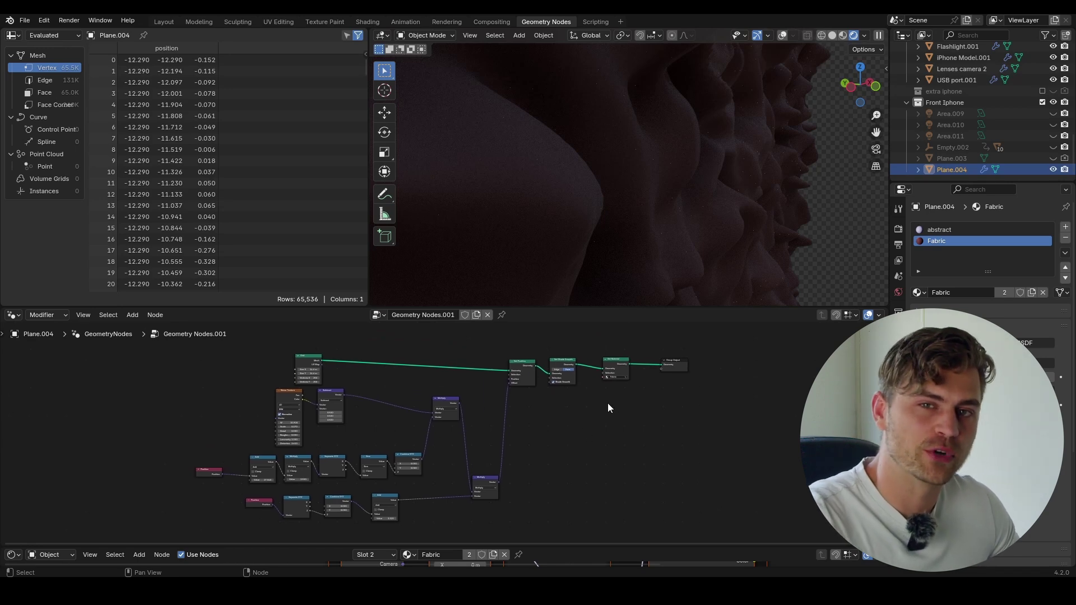
scroll(416, 435, "up", 3)
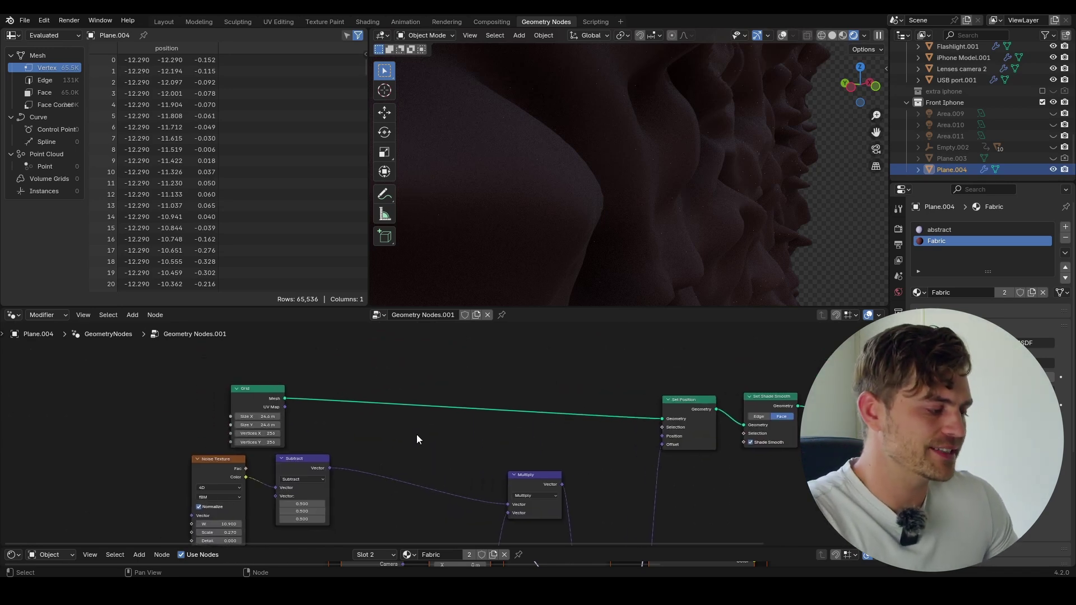
left_click_drag(403, 347, 494, 465)
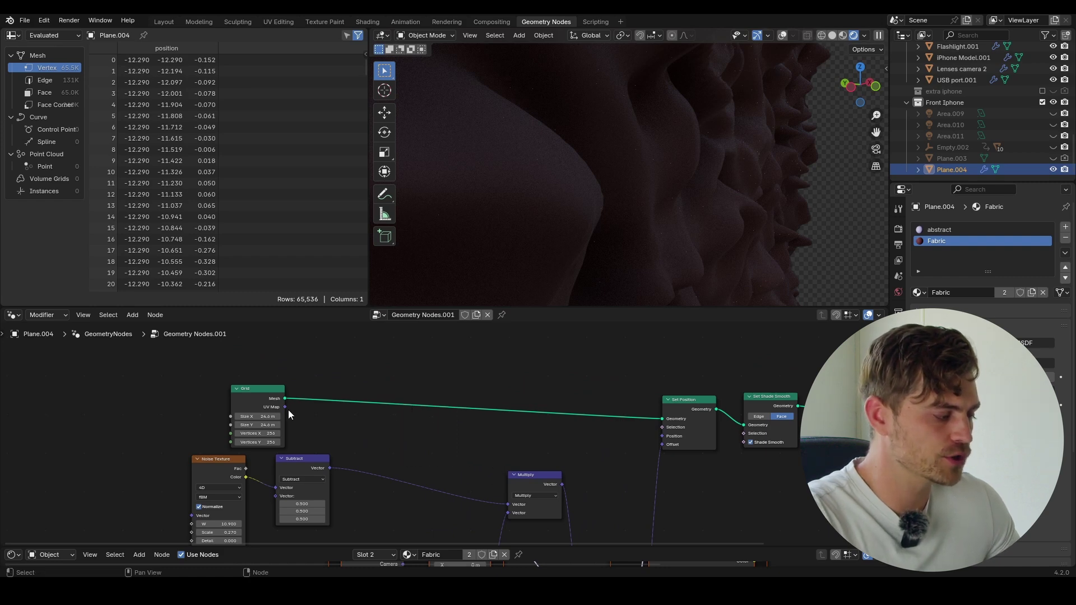
left_click_drag(286, 408, 296, 411)
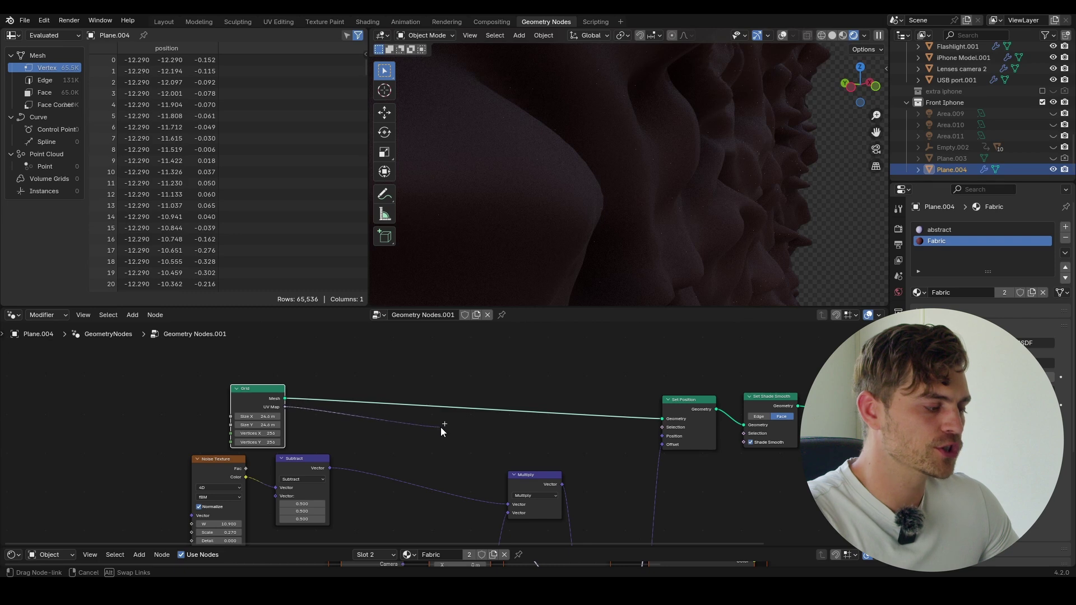
left_click_drag(440, 427, 442, 428)
left_click_drag(395, 358, 490, 472)
Insert a Store Named Attribute node on the geometry link between the Grid and Set Position nodes.
mouse_move(547, 548)
left_mouse_down()
mouse_move(548, 338)
mouse_move(558, 552)
left_mouse_up()
scroll(471, 441, "down", 2)
scroll(434, 379, "up", 3)
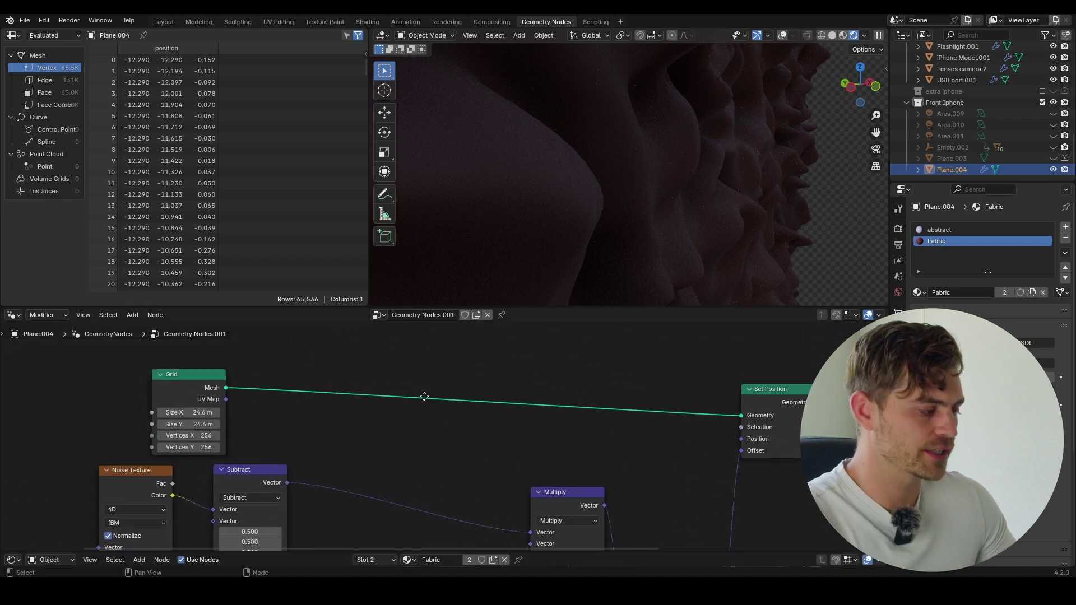
key("shift+a")
type("s")
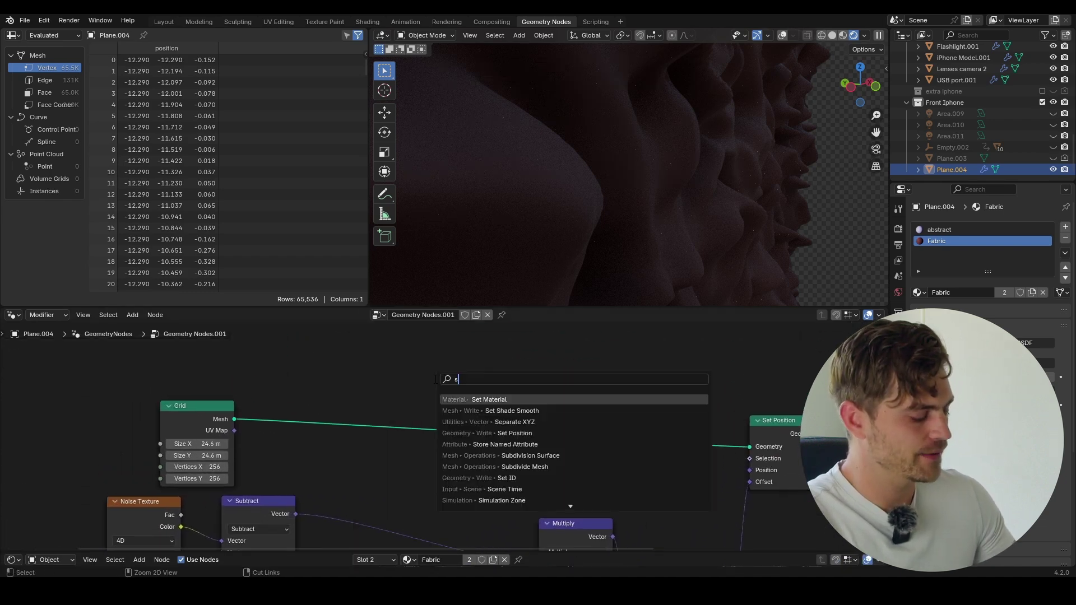
key("BackSpace")
type("attribuy")
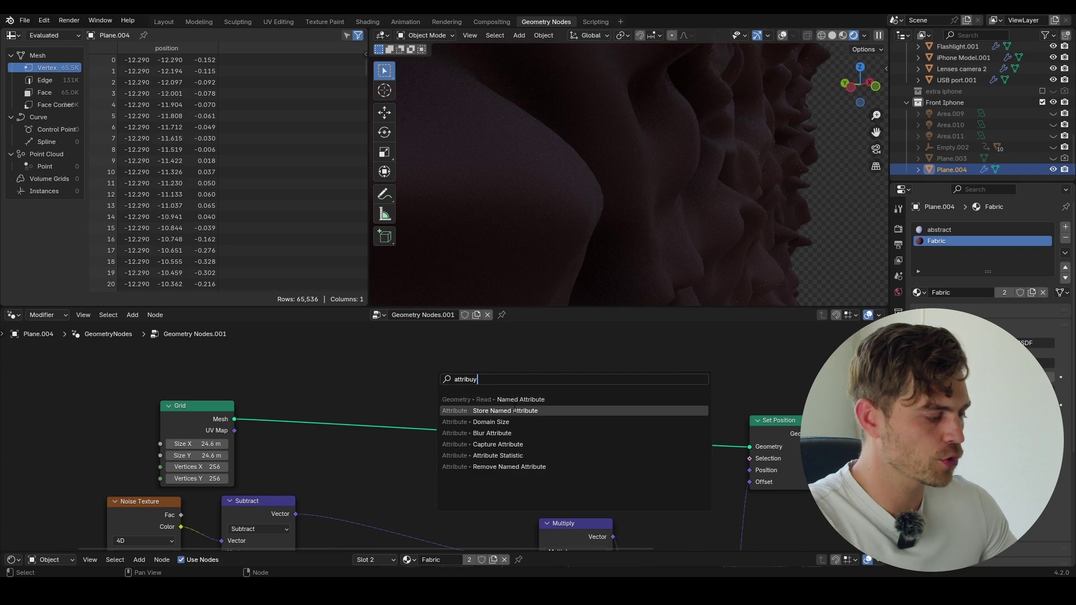
left_click(515, 410)
left_click(429, 373)
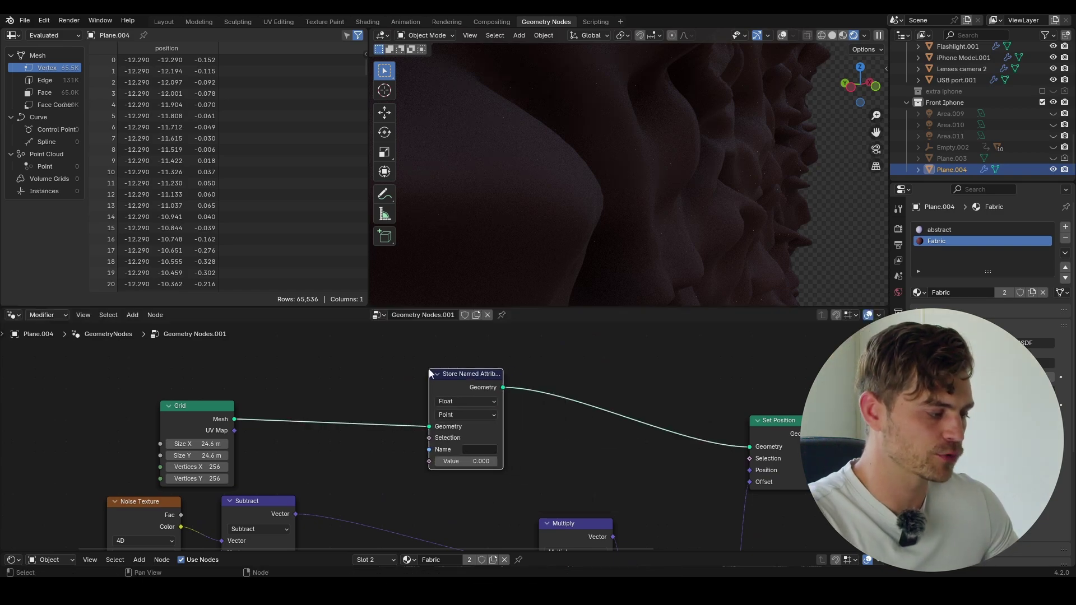
Set the Store Named Attribute data type to Vector and link the Grid's UV Map output to its Value input.
left_click(456, 401)
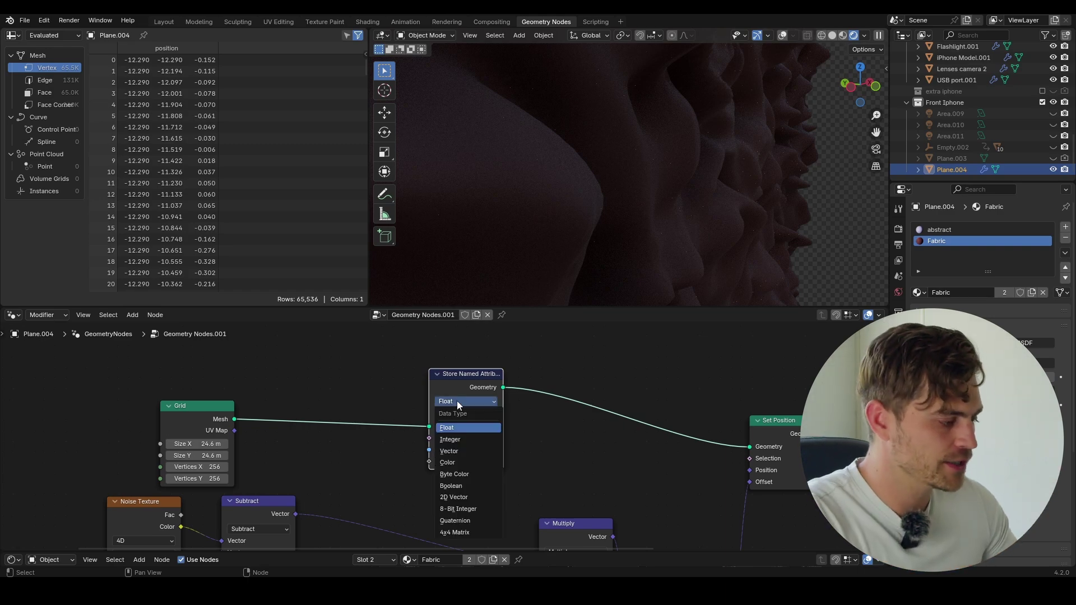
left_click(469, 452)
left_click_drag(231, 443, 263, 448)
left_click_drag(404, 474, 425, 468)
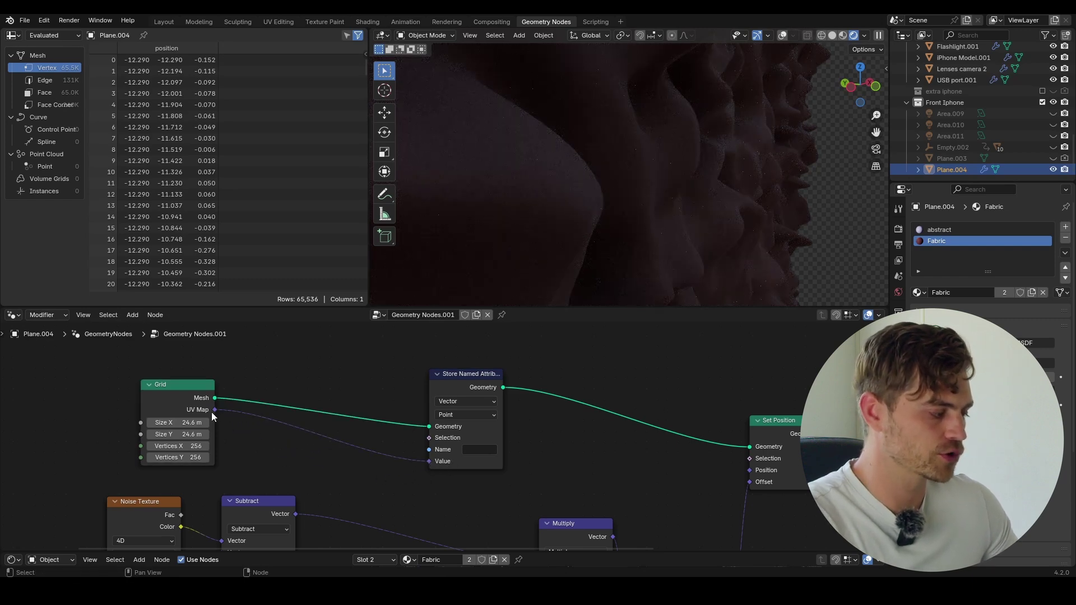
Name the attribute in the Store Named Attribute node "UVmap".
left_click(484, 451)
type("UVmap")
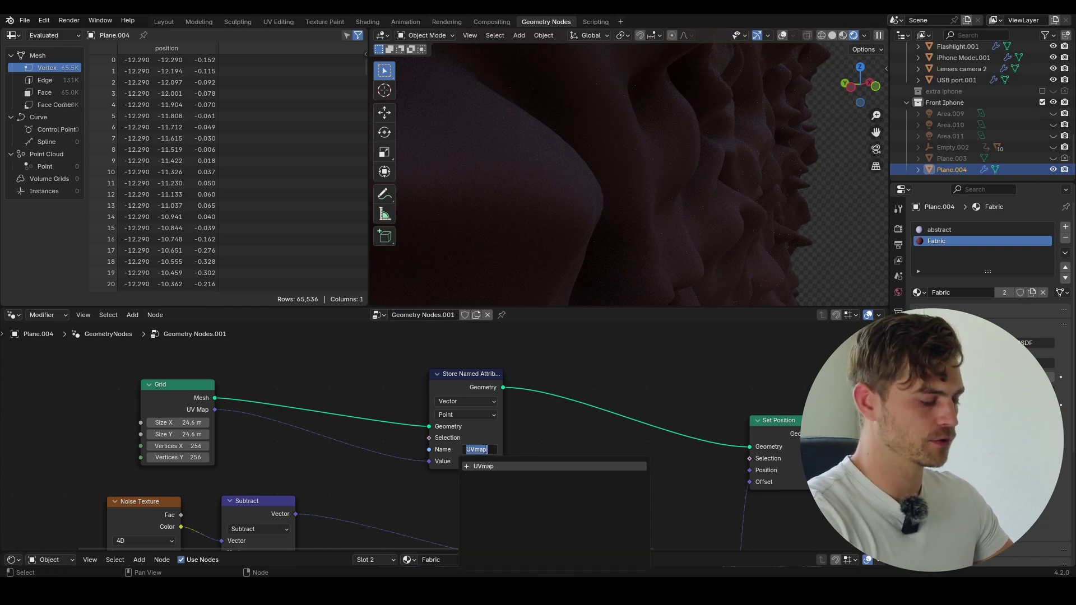
key("Return")
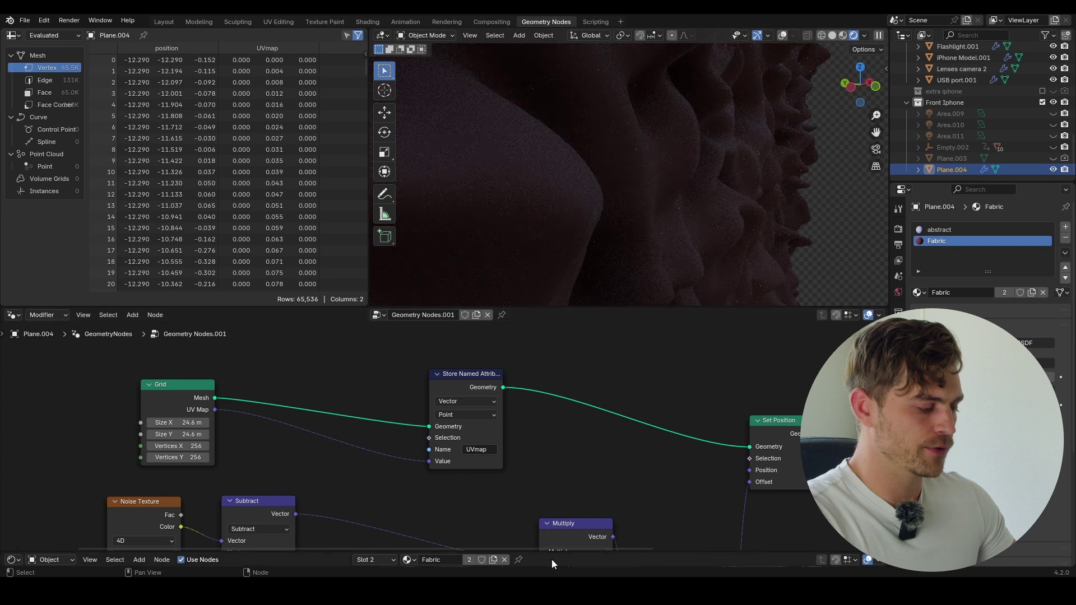
Enlarge the Shader Editor and delete the Texture Coordinate node feeding the Fabric material's Mapping node.
left_click_drag(553, 554, 527, 349)
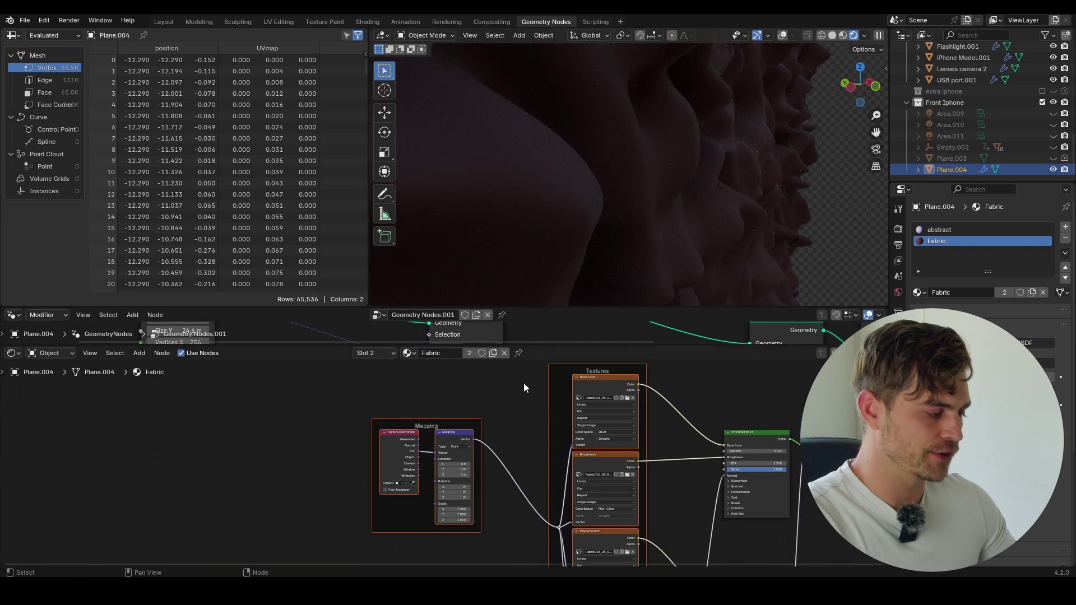
scroll(437, 456, "up", 4)
left_click(367, 446)
scroll(370, 446, "down", 5)
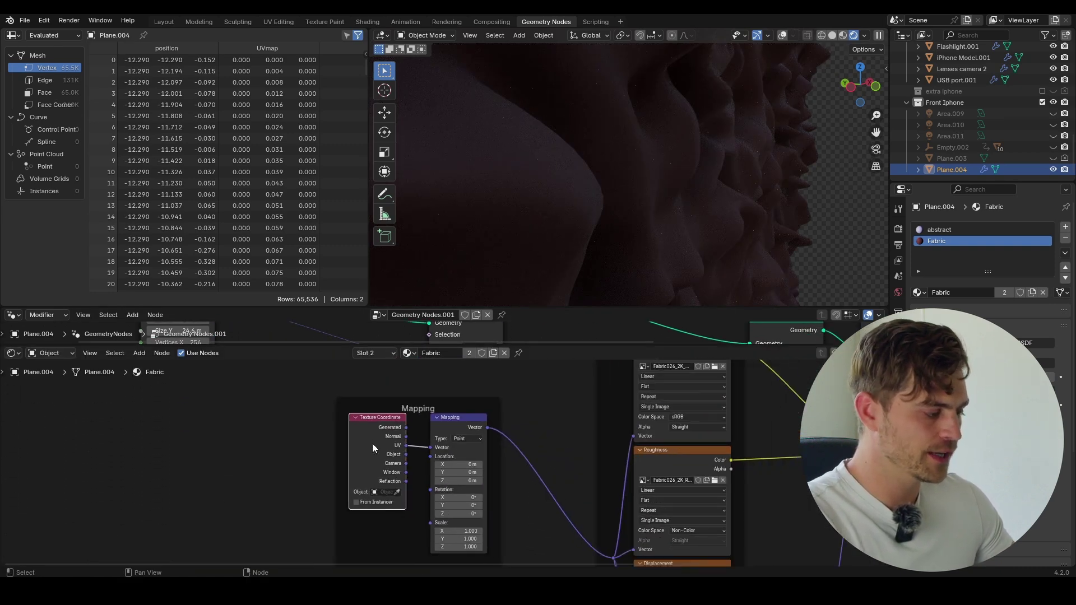
key("x")
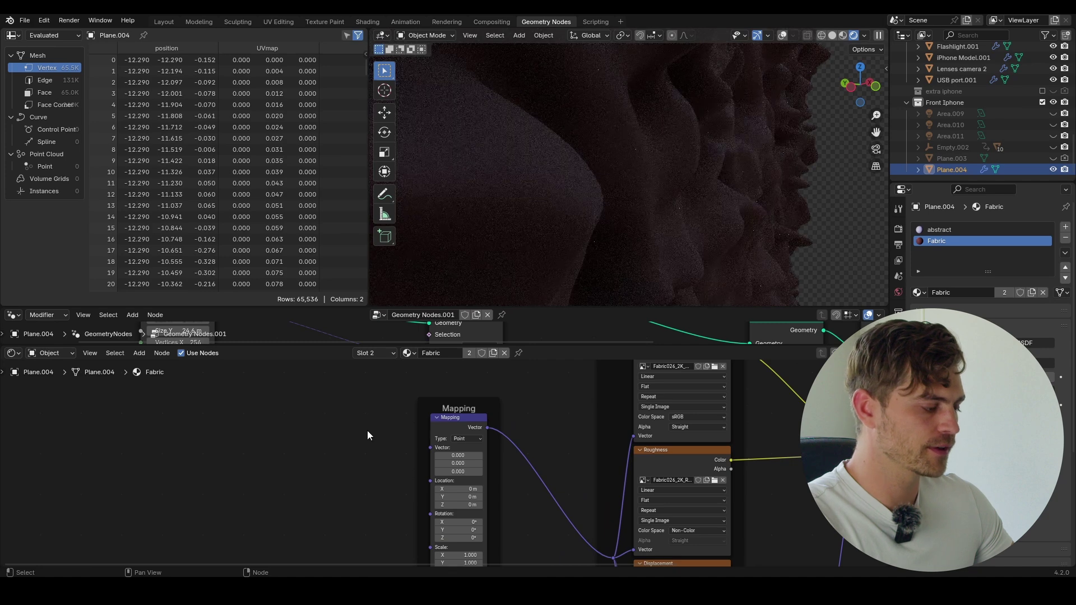
Add an Attribute node named "UVmap" and link its Vector output to the Mapping node's Vector input.
key("shift+a")
type("attribute")
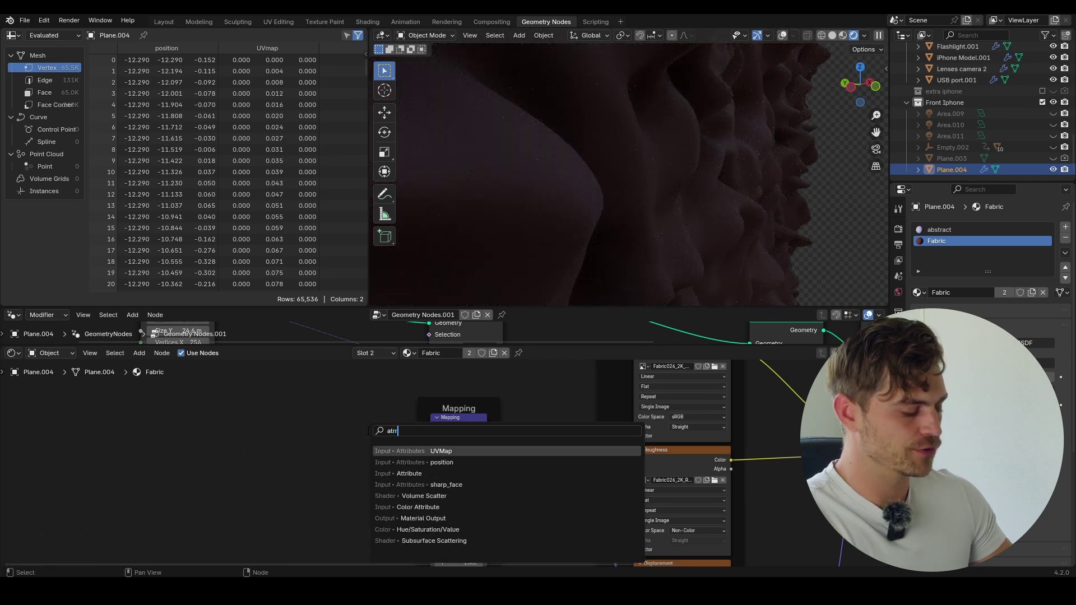
key("Return")
left_click(312, 422)
scroll(330, 456, "up", 2)
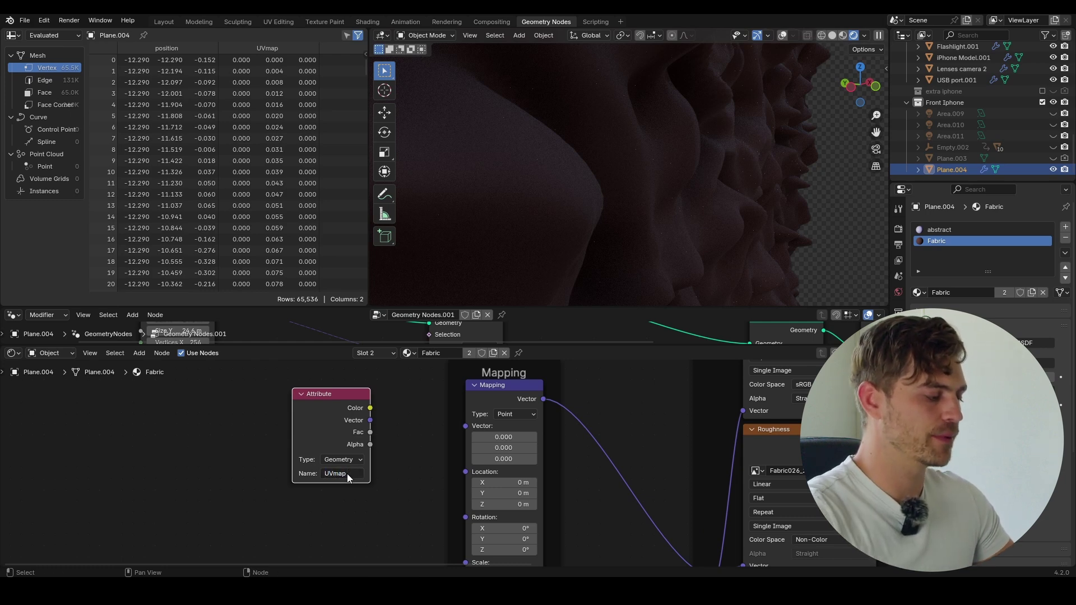
left_click_drag(370, 421, 385, 439)
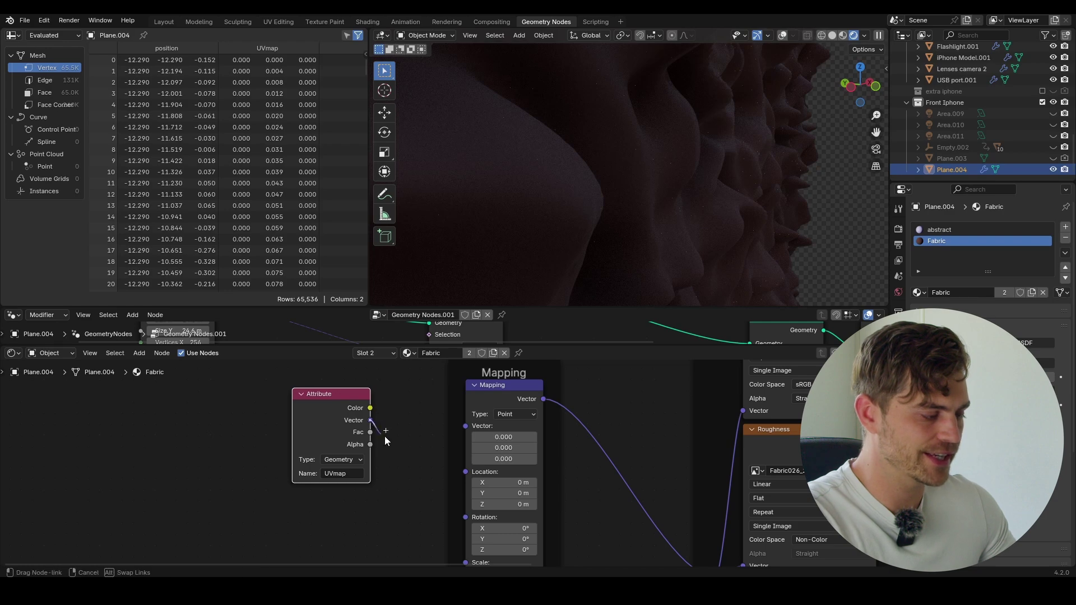
left_click_drag(463, 435, 464, 431)
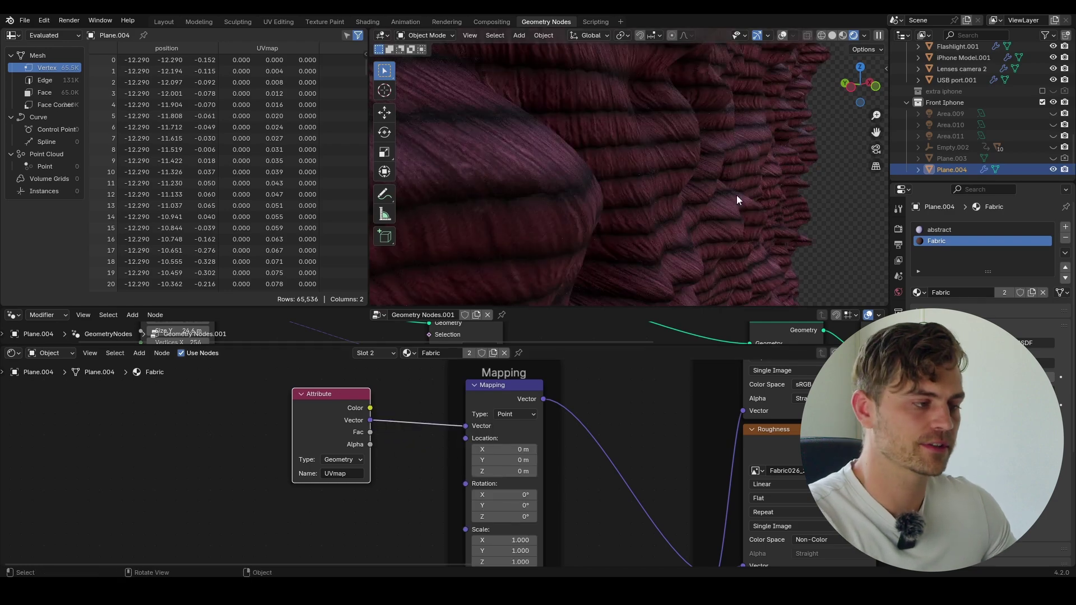
Set the Mapping node's scale to 3.510 on all three axes and its Y rotation to 90°.
middle_click_drag(655, 196, 639, 233)
middle_click_drag(633, 471, 467, 489)
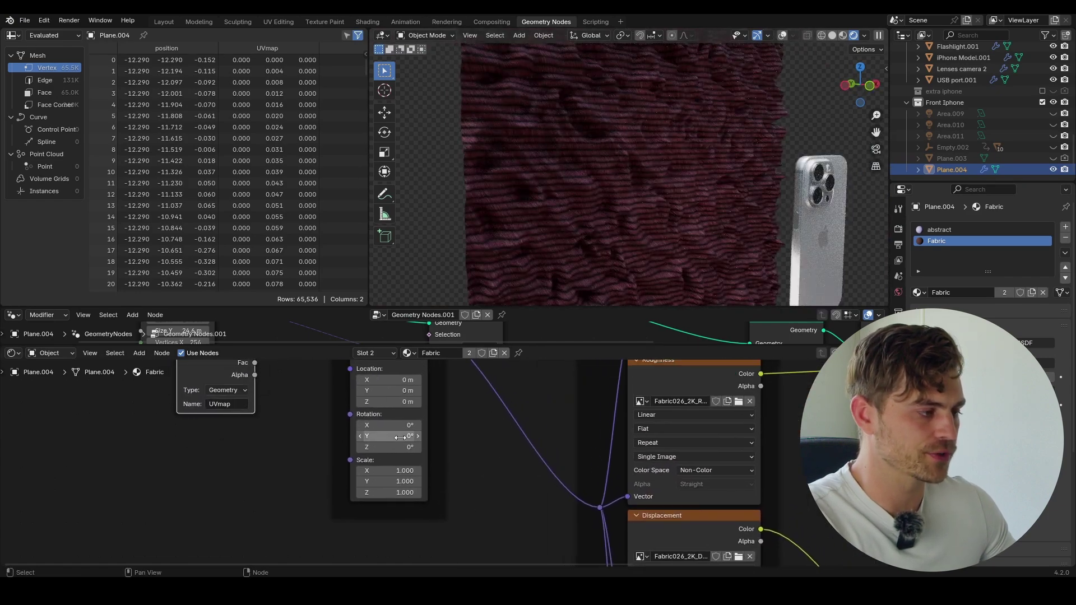
type("3.3")
mouse_move(403, 471)
left_mouse_down()
mouse_move(403, 492)
mouse_move(403, 470)
mouse_move(415, 471)
left_mouse_up()
key("Return")
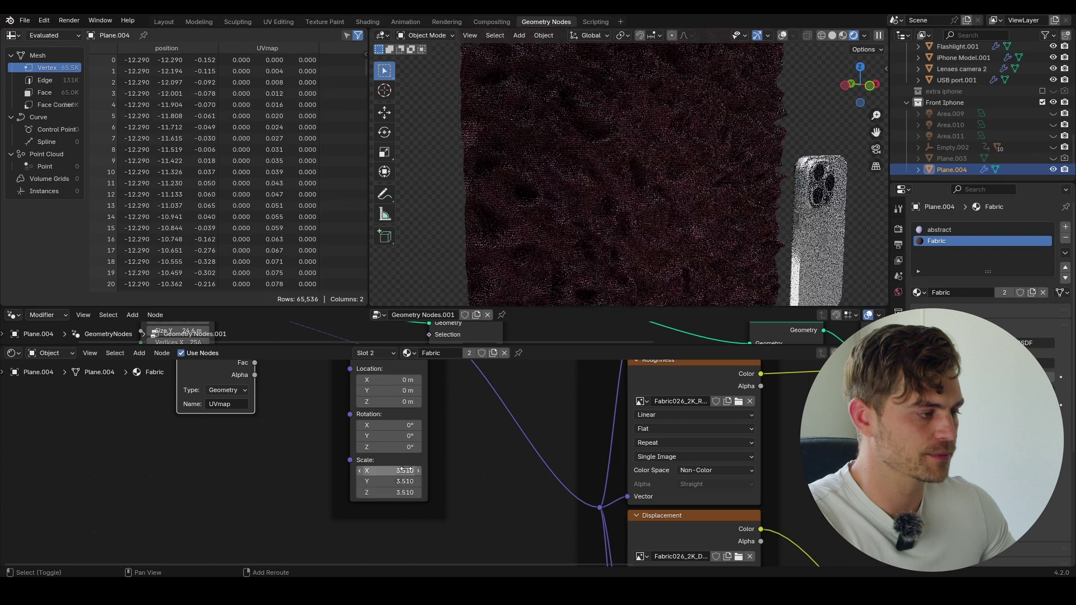
left_click(406, 436)
type("9")
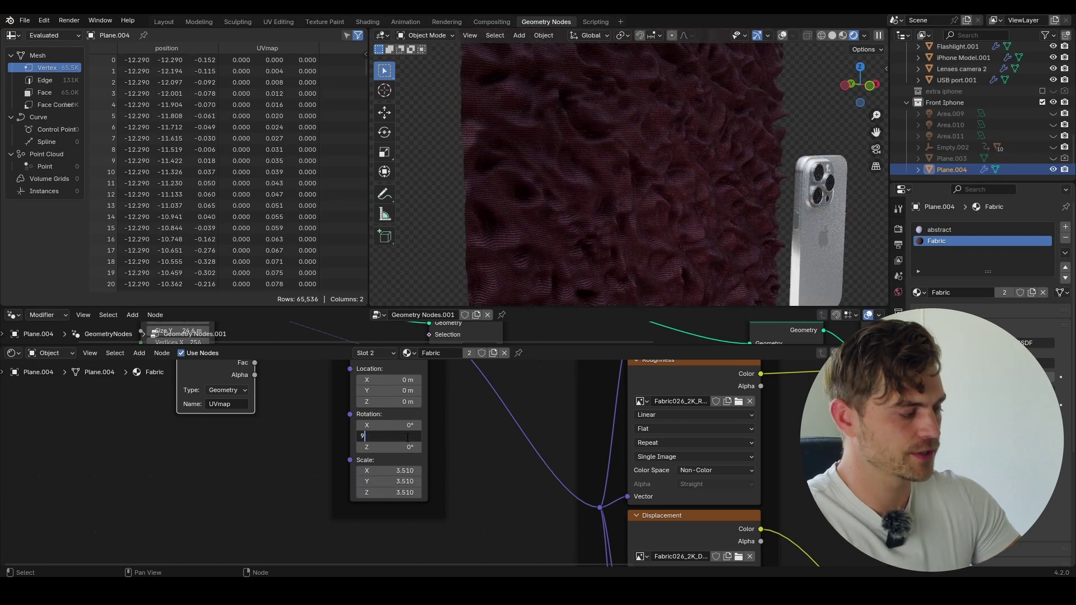
type("0")
key("Return")
Move the Principled BSDF and Material Output away from the textures and insert a Hue/Saturation/Value node on the Base Color link.
scroll(494, 412, "down", 2)
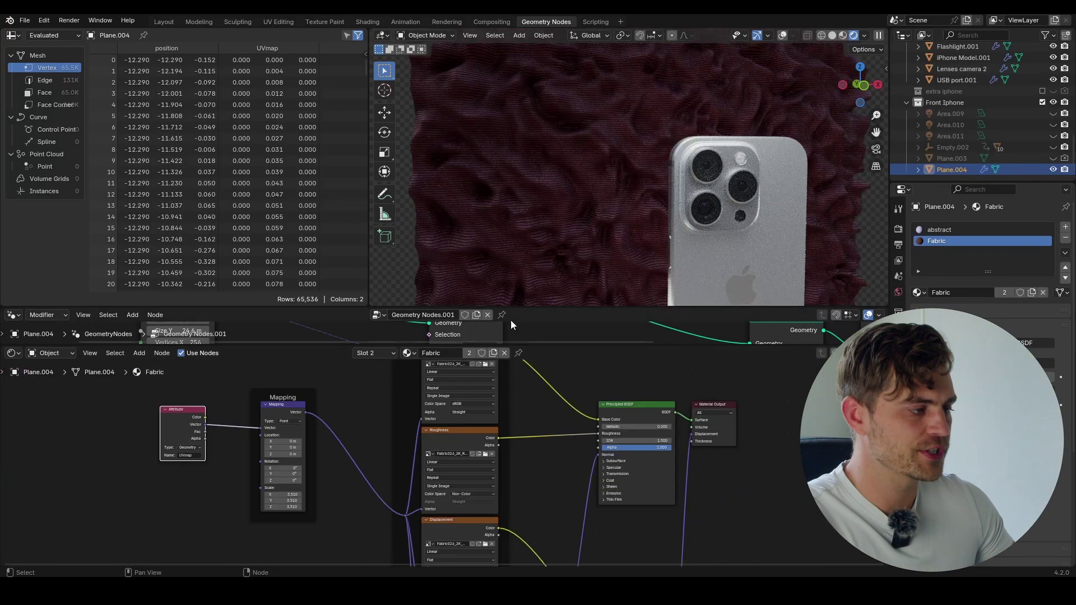
middle_click_drag(522, 391, 463, 449)
left_click_drag(707, 413, 582, 468)
key("g")
left_click(696, 457)
left_click(588, 427)
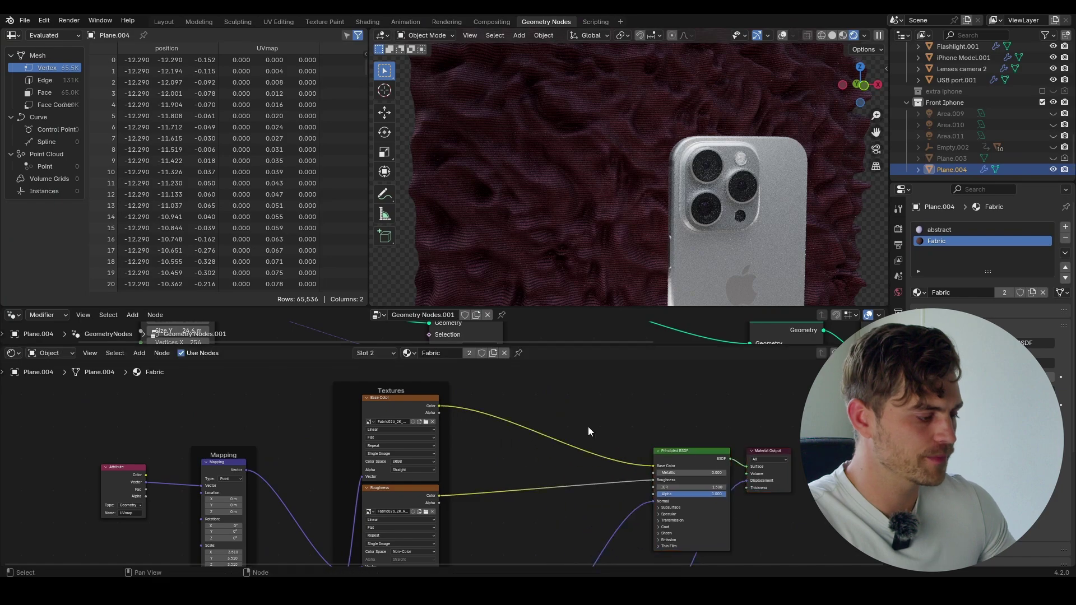
key("shift+a")
type("hue")
key("Return")
left_click(556, 422)
scroll(556, 422, "up", 1)
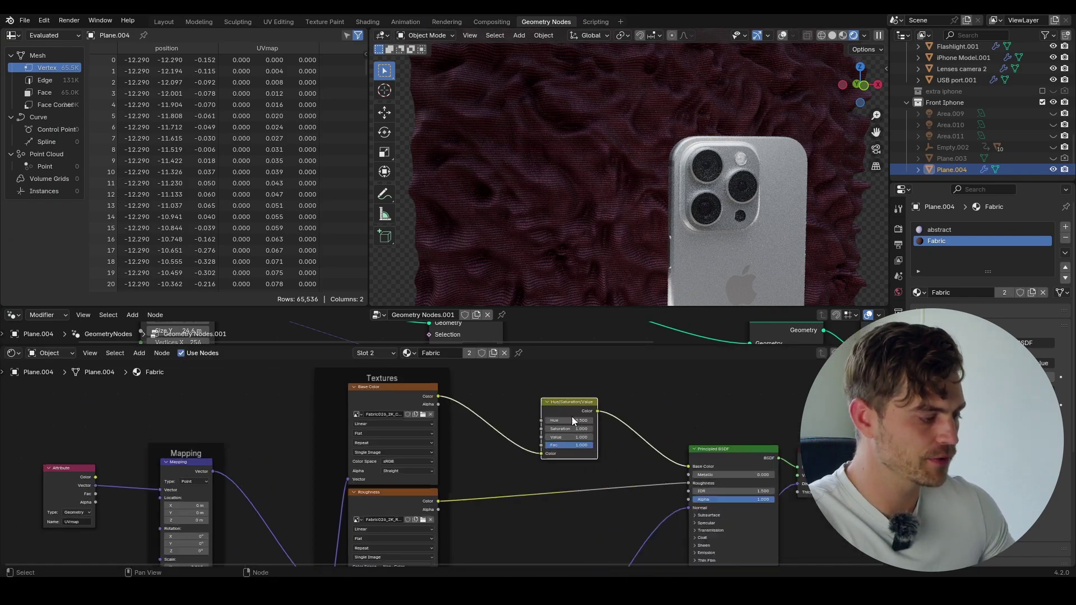
Recolor the fabric with hue 0.430, saturation 0.780 and value 2.000, and check it behind both iPhones in camera view.
scroll(571, 416, "up", 3)
left_click_drag(583, 458, 527, 459)
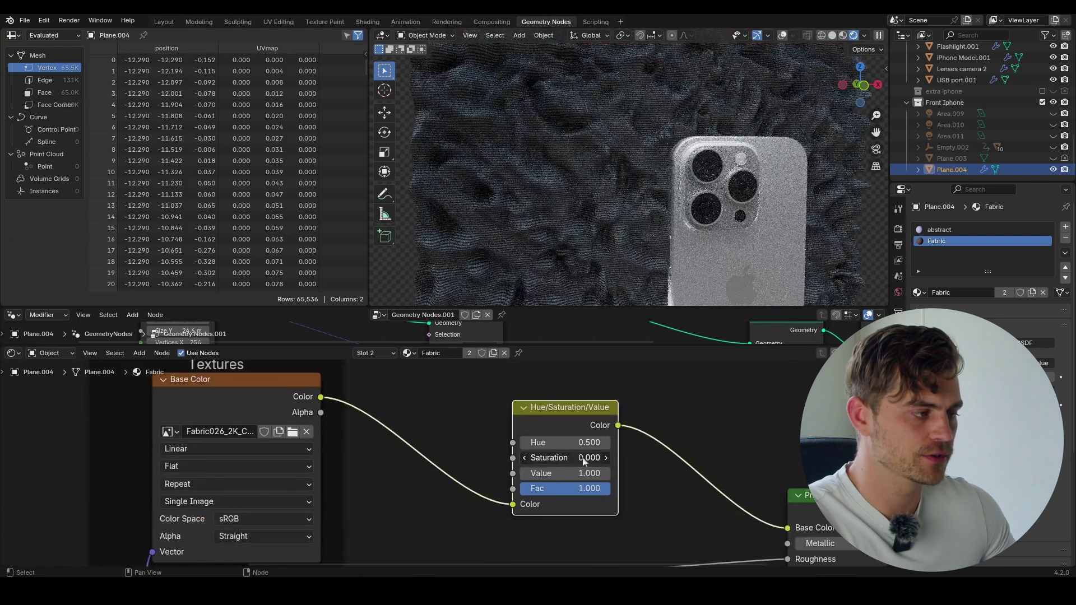
middle_click_drag(577, 224, 656, 203)
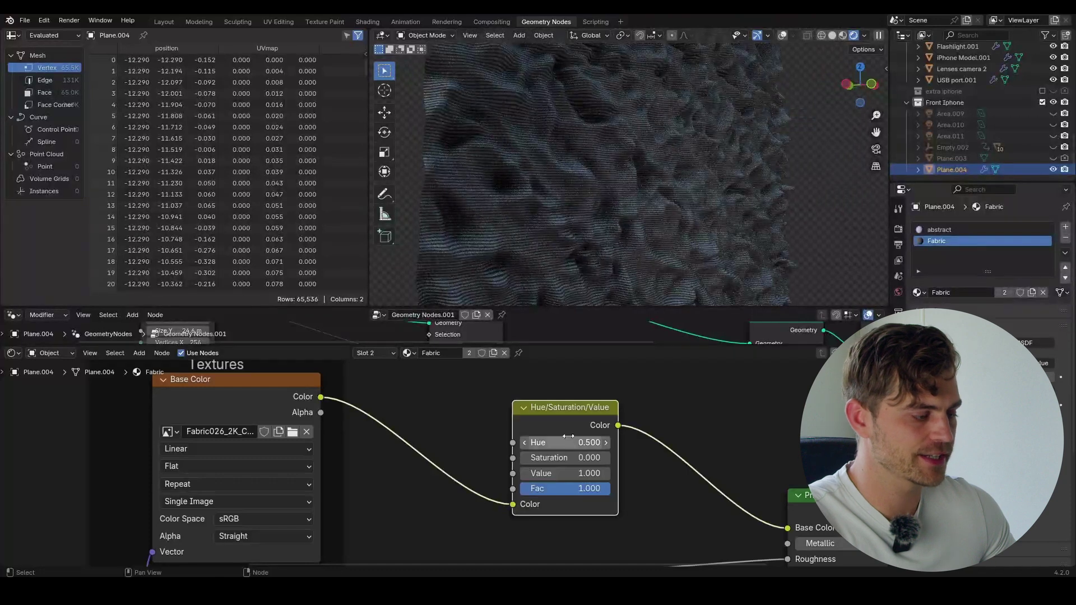
left_click_drag(565, 458, 533, 443)
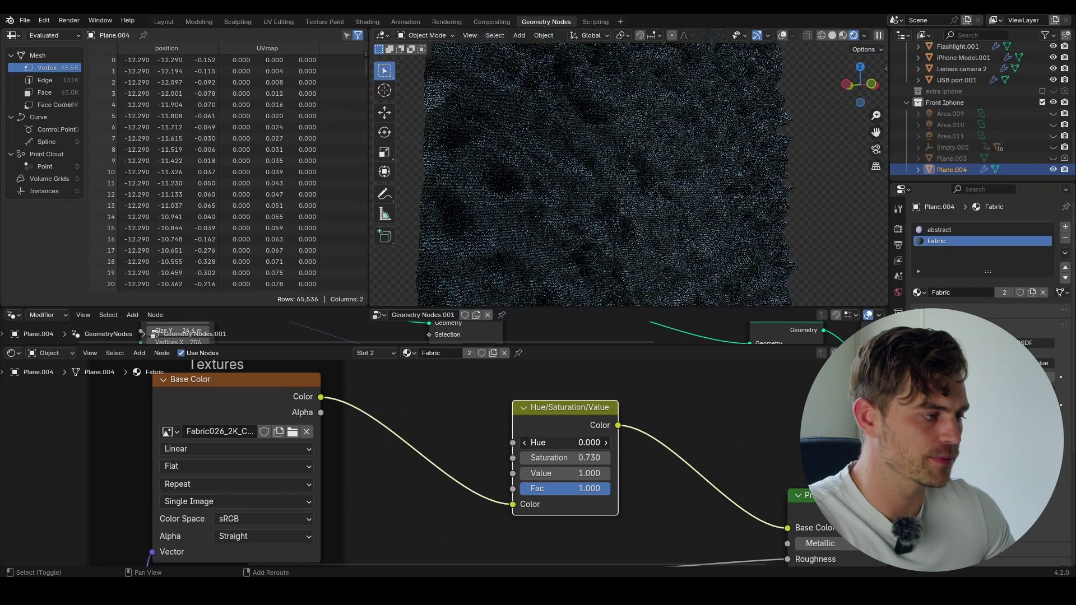
left_click_drag(566, 443, 617, 473)
left_click_drag(555, 458, 603, 458)
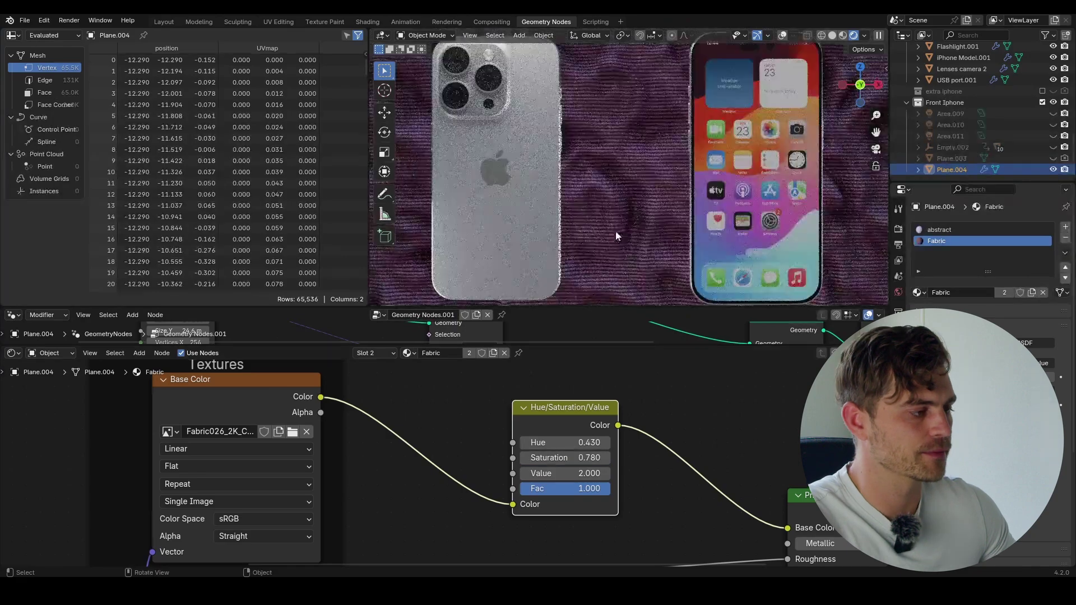
scroll(617, 231, "up", 3)
scroll(627, 210, "down", 12)
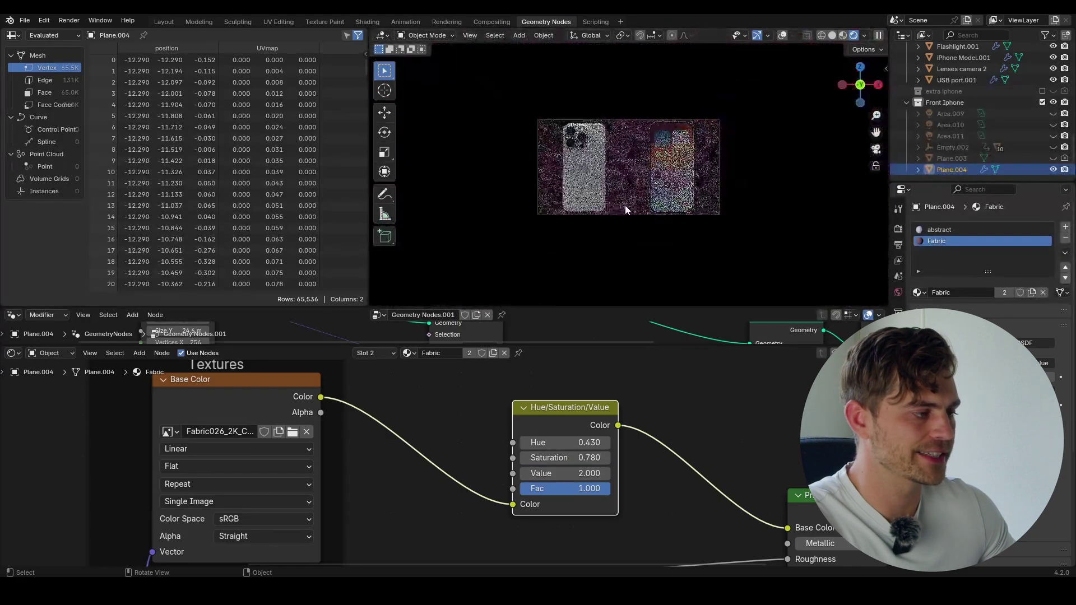
scroll(626, 196, "up", 3)
scroll(685, 442, "down", 7)
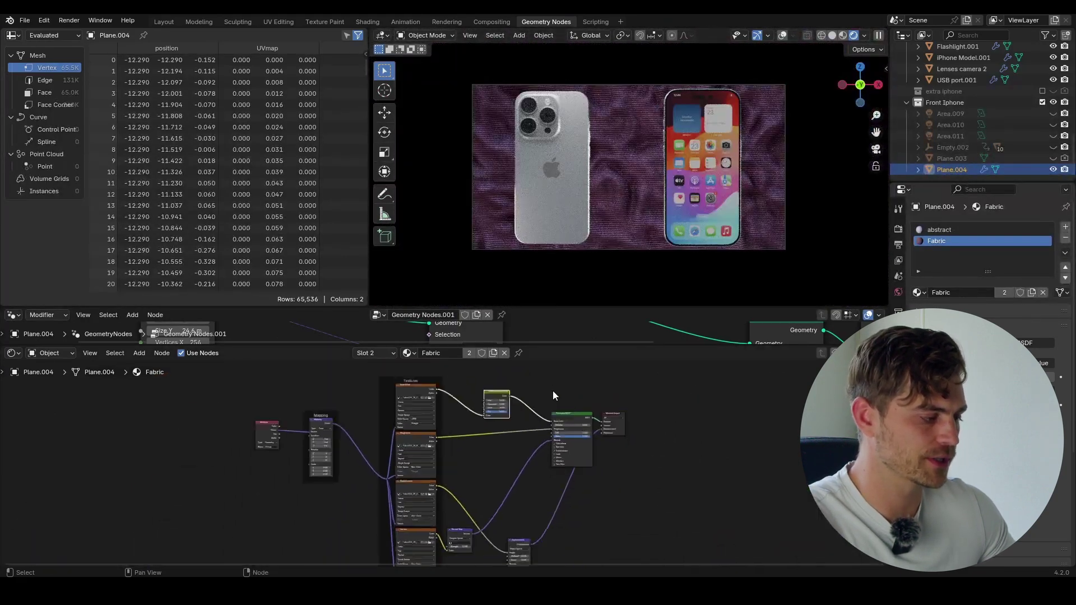
Replace the fabric textures with the woven Fabric061 set, driven by the UVmap attribute through its Mapping node, and inspect the weave.
key("ctrl+z")
scroll(660, 179, "up", 5)
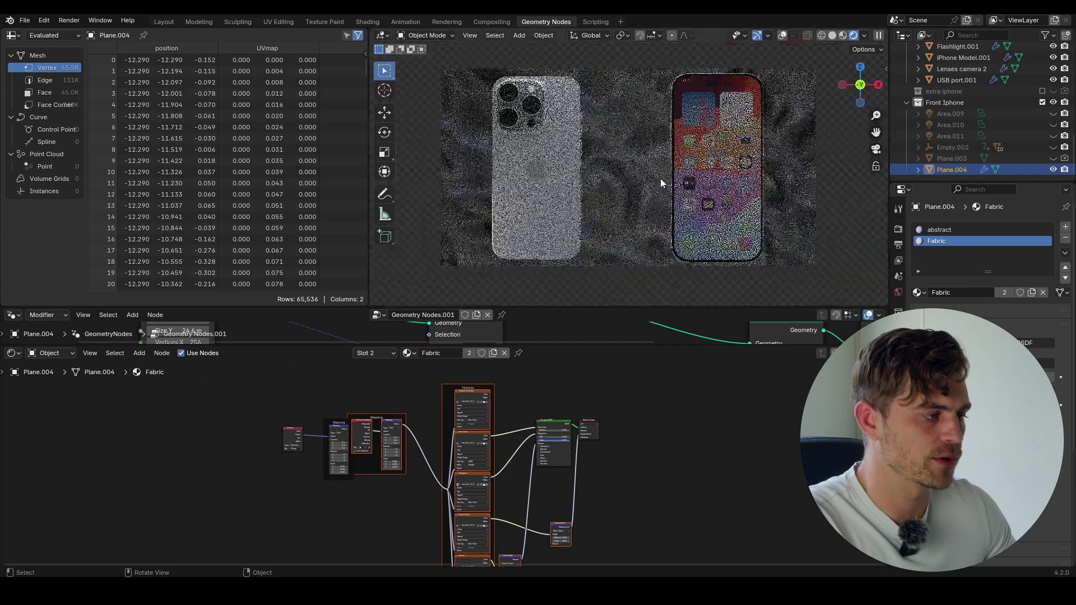
scroll(632, 171, "down", 5)
scroll(637, 182, "up", 7)
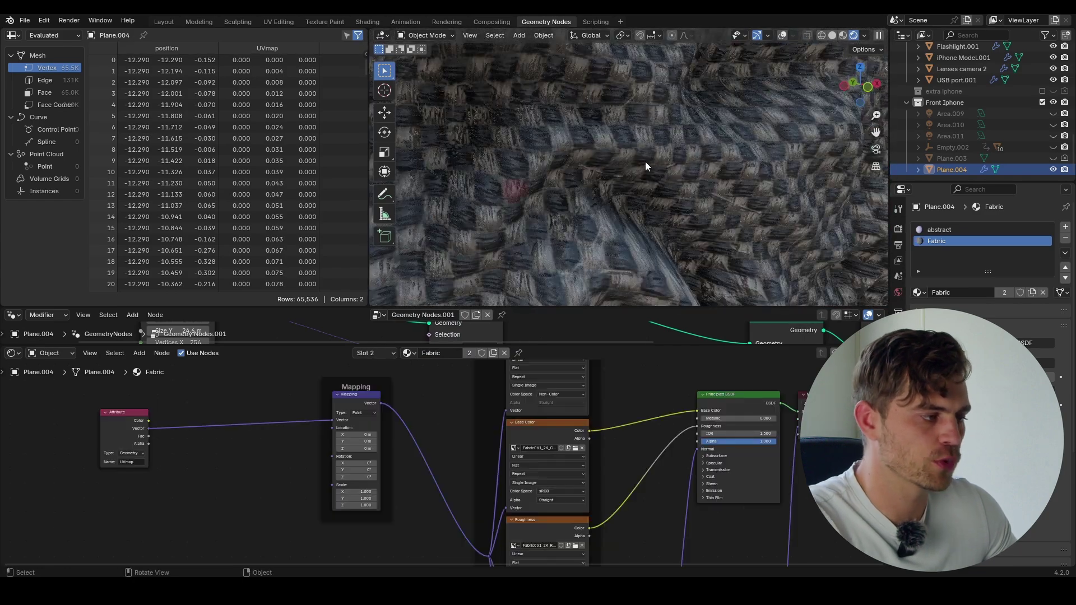
scroll(653, 171, "down", 4)
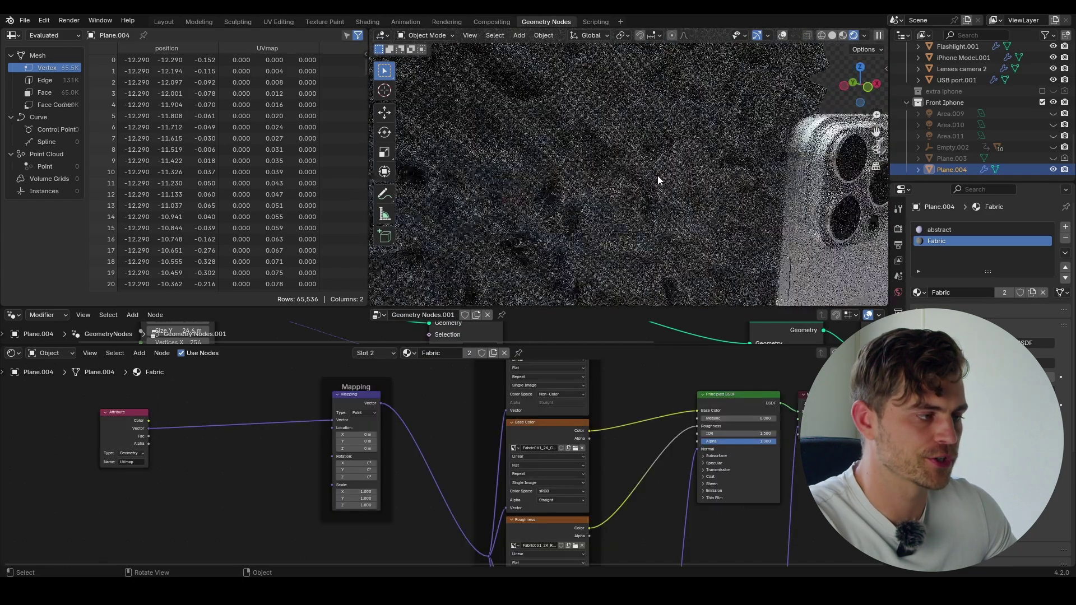
scroll(627, 176, "down", 4)
scroll(627, 162, "up", 7)
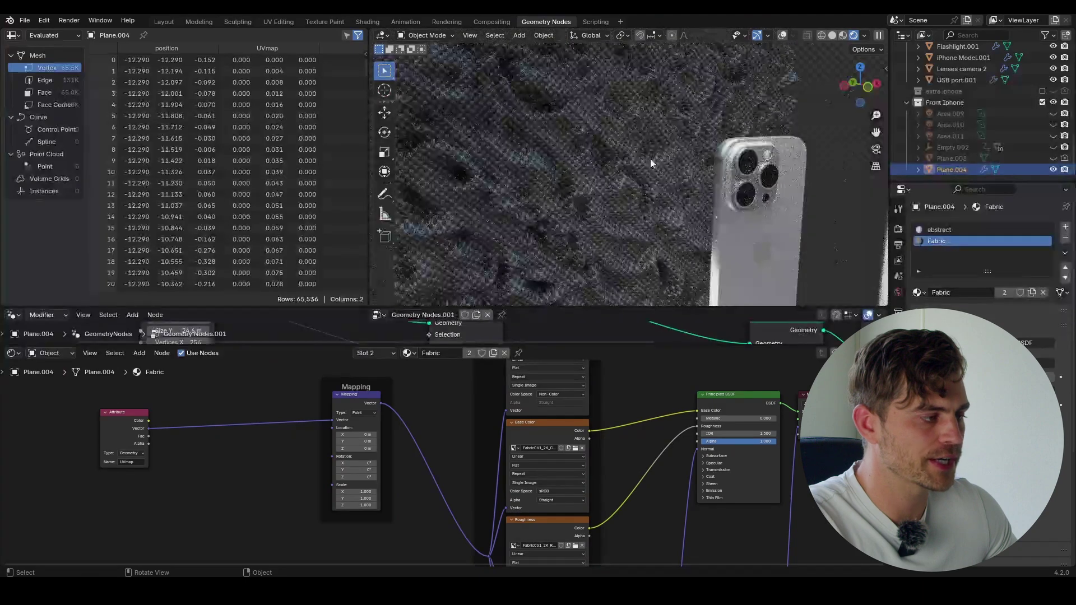
Set the scale of the Fabric061 Mapping node to 5.700 on all three axes.
scroll(382, 473, "up", 4)
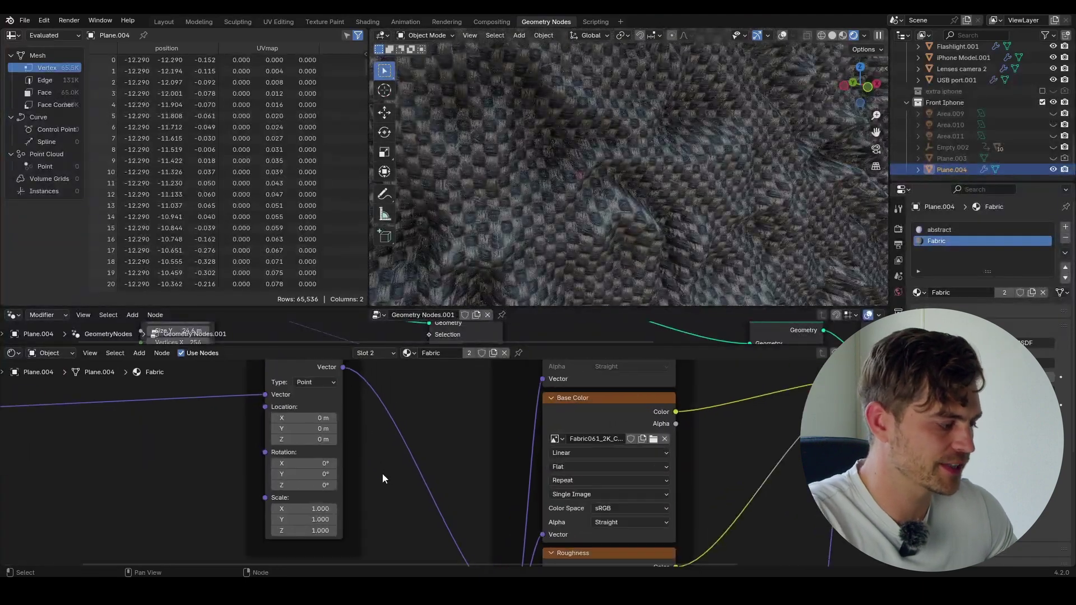
left_click_drag(280, 468, 415, 485)
scroll(656, 173, "down", 5)
scroll(656, 177, "up", 4)
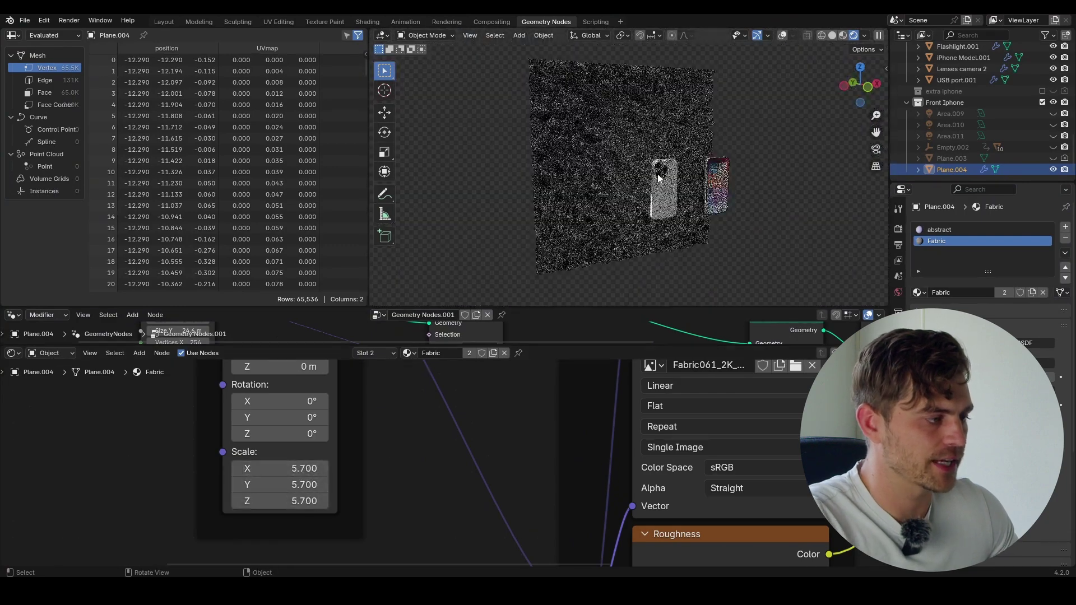
Add an area light to the scene and scale it up considerably.
key("shift+a")
mouse_move(611, 194)
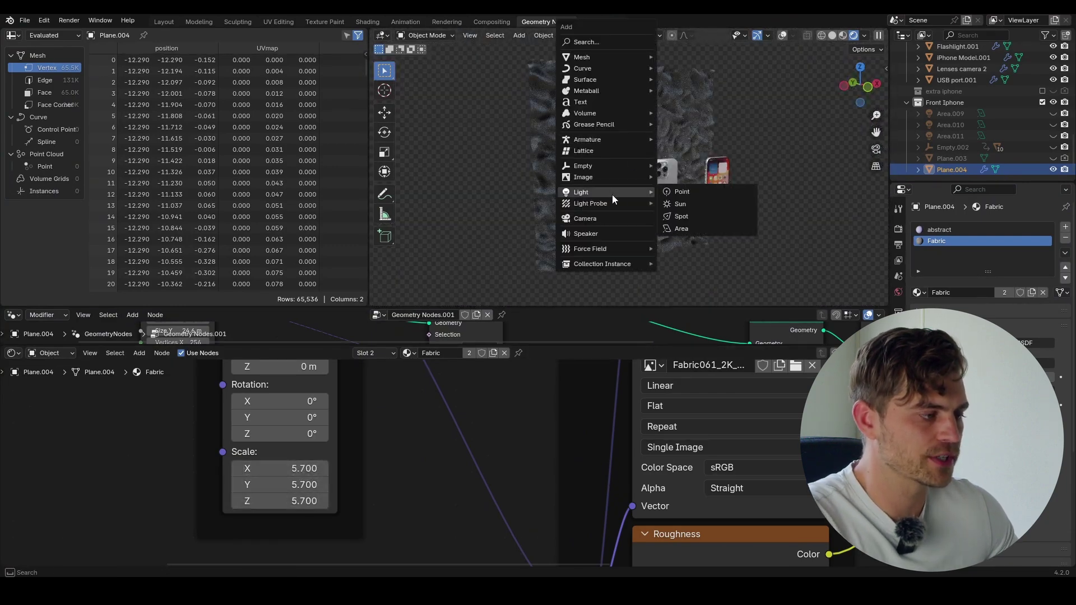
left_click(701, 229)
key("s")
left_click(168, 151)
Set the new area light's power to 1000 W.
left_click(998, 303)
type("1")
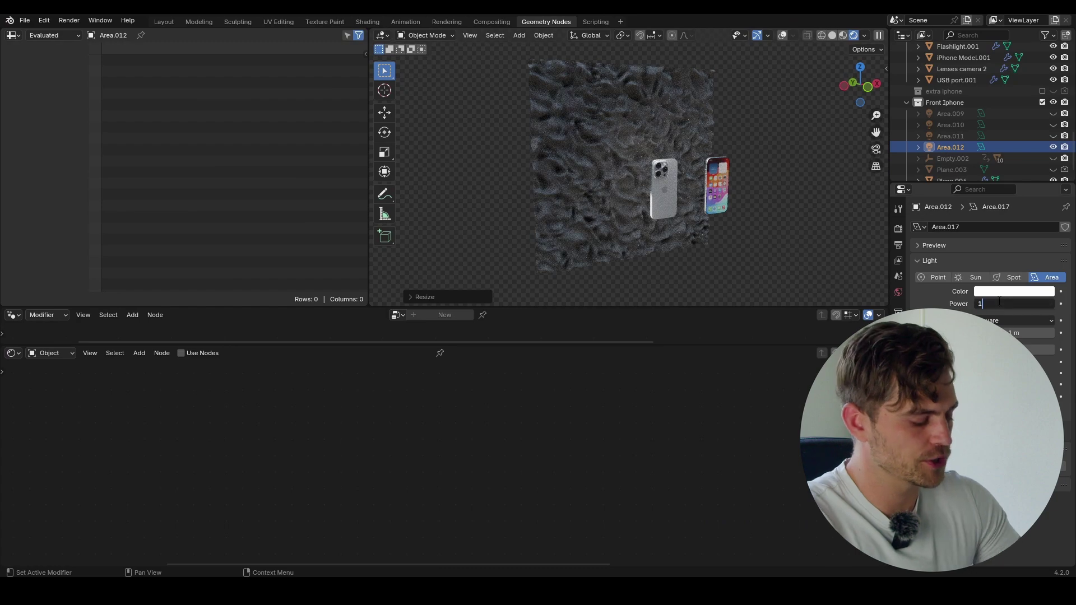
type("000")
key("Return")
Move the area light above and in front of the fabric plane, rotate it toward the plane, and check the lighting in camera view.
middle_click_drag(868, 250, 738, 153)
key("g")
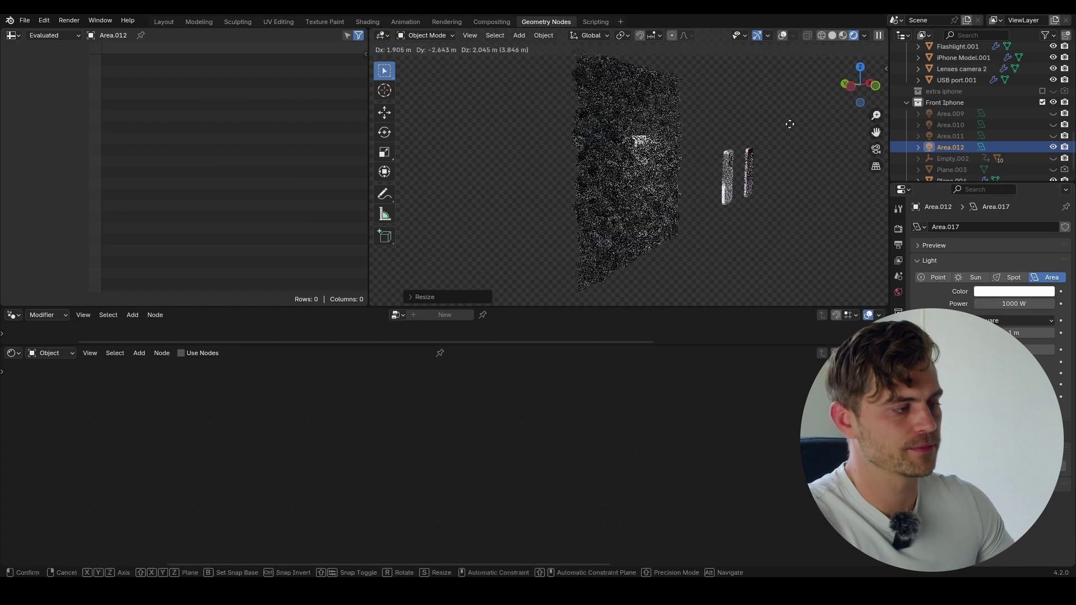
left_click(823, 87)
key("r")
left_click(802, 107)
key("g")
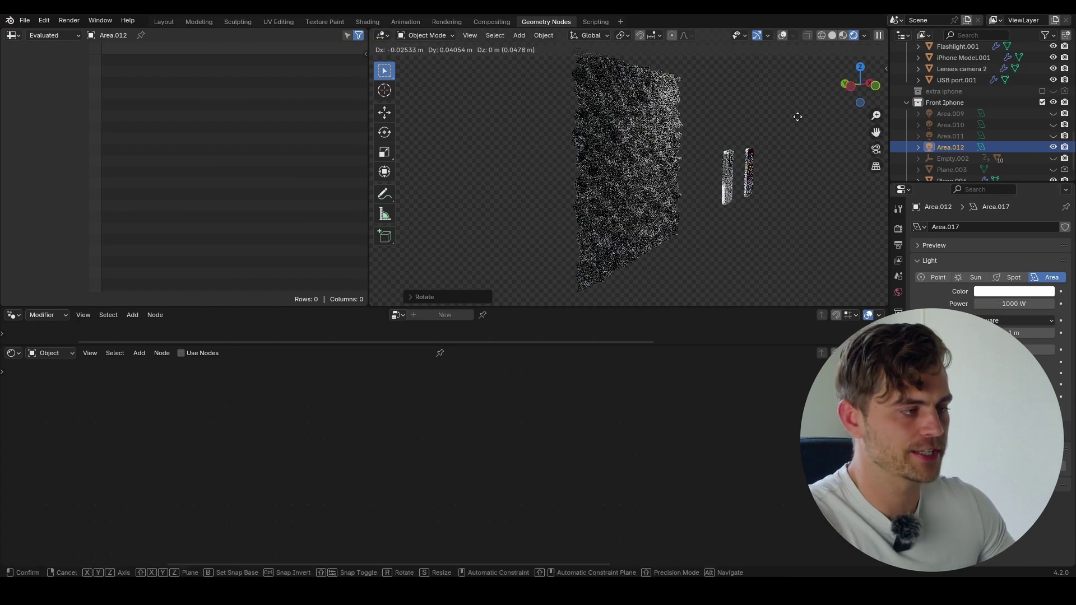
left_click(840, 135)
left_click(841, 129)
key("KP_0")
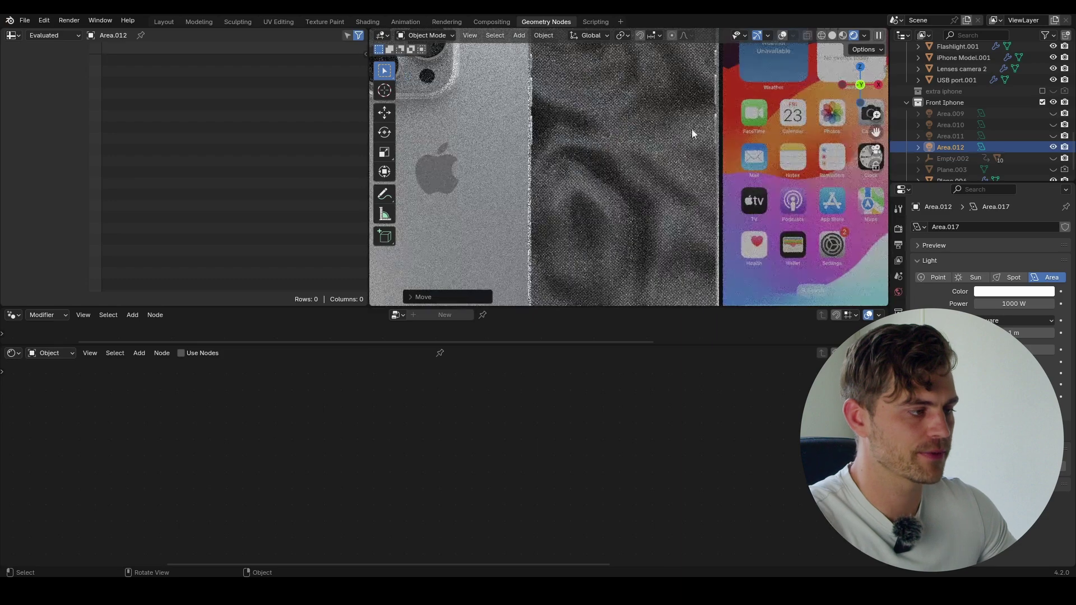
key("Home")
scroll(704, 147, "up", 4)
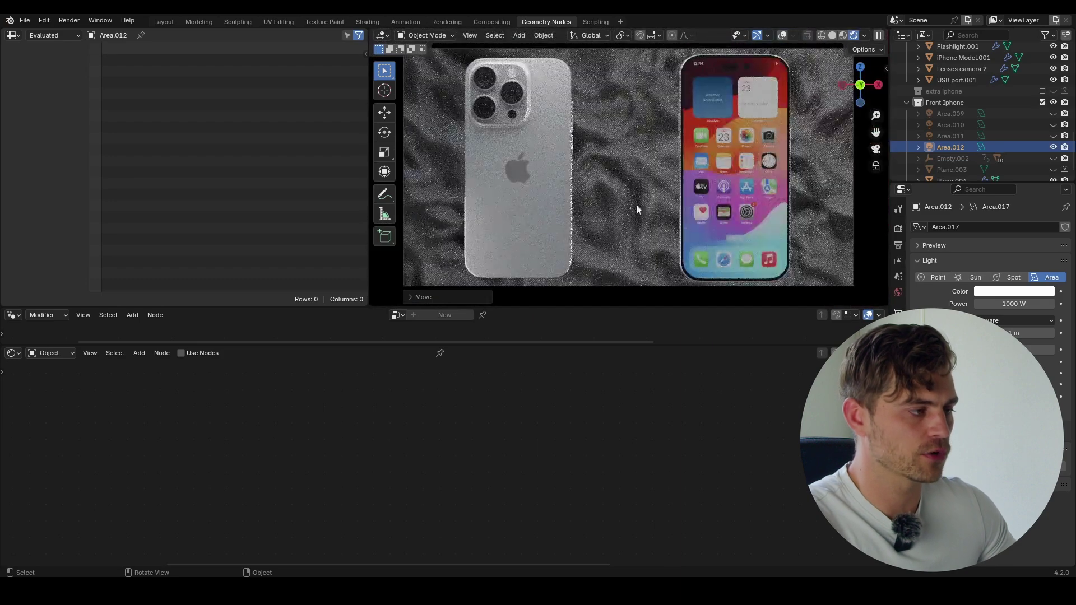
scroll(680, 164, "down", 3)
Select the fabric plane, enlarge the Geometry Node editor over the Shader Editor, and save the file.
left_click(640, 173)
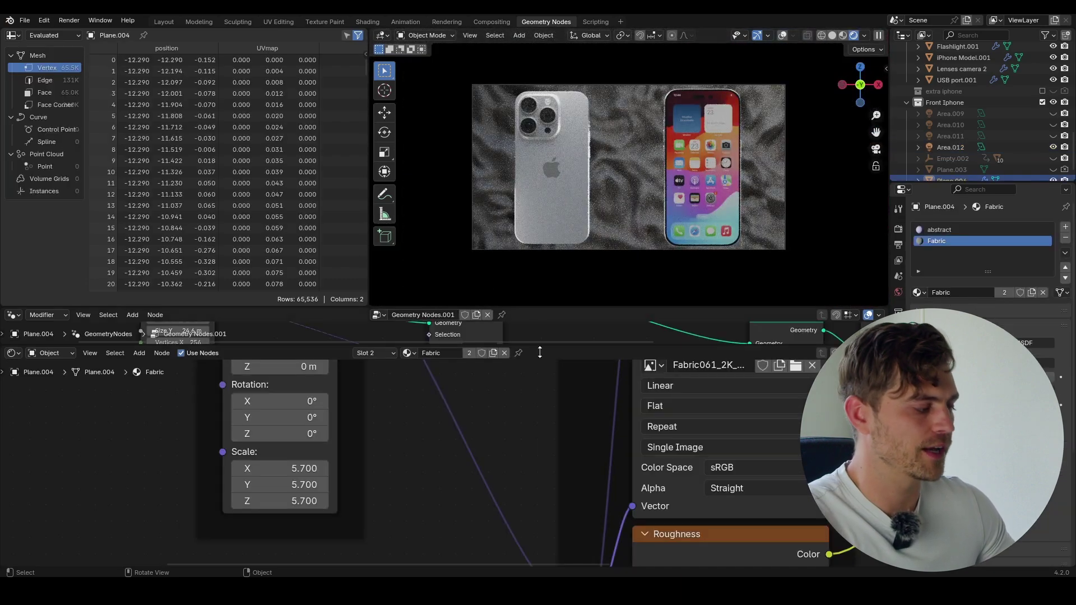
scroll(349, 420, "down", 2)
scroll(350, 421, "down", 2)
left_click_drag(326, 343, 328, 552)
key("ctrl+s")
Add a Scene Time node, connect its Frame output to the Add node's second value, and preview the animation in solid shading.
middle_click_drag(344, 394, 483, 423)
key("shift+a")
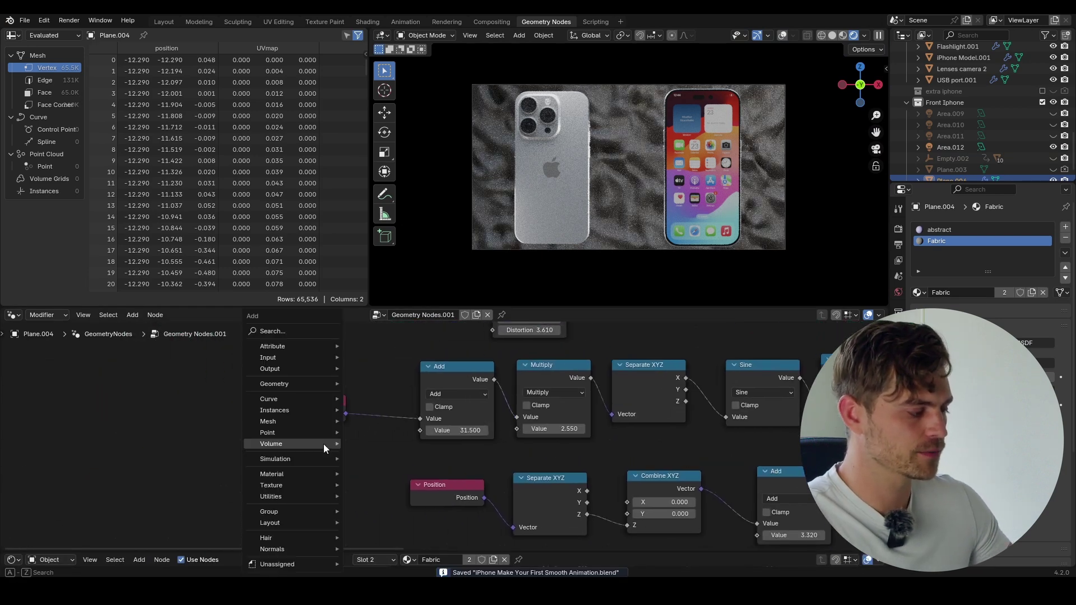
type("scen")
key("Return")
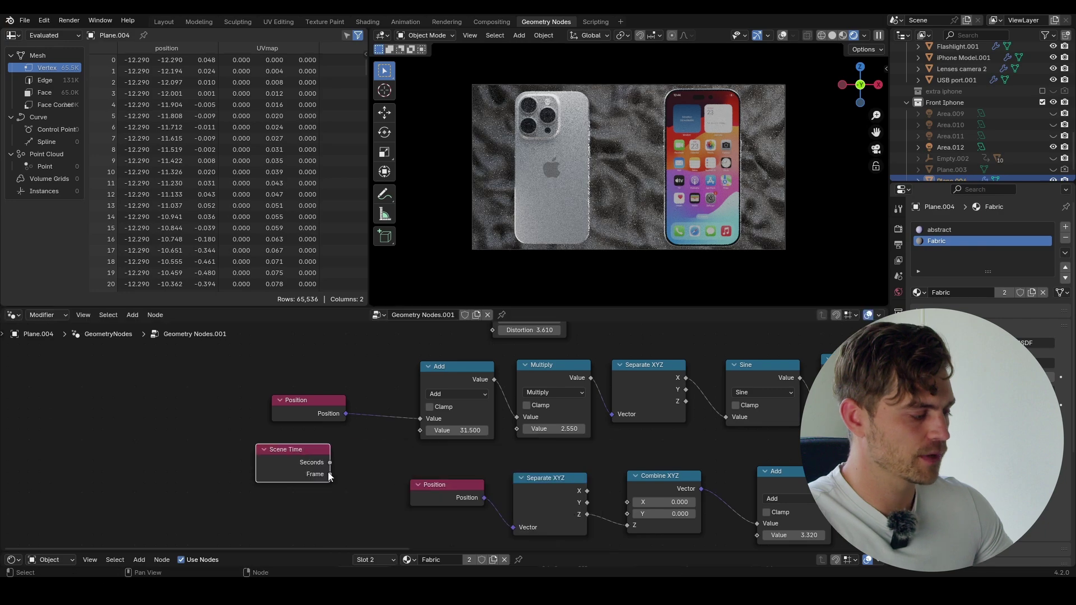
left_click_drag(411, 440, 416, 438)
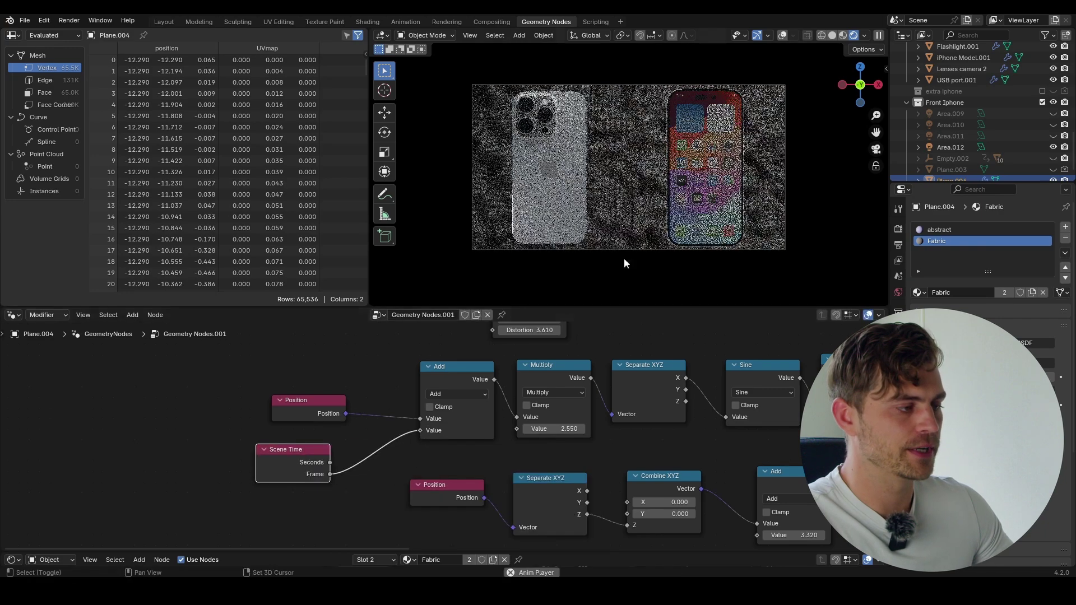
left_click(832, 35)
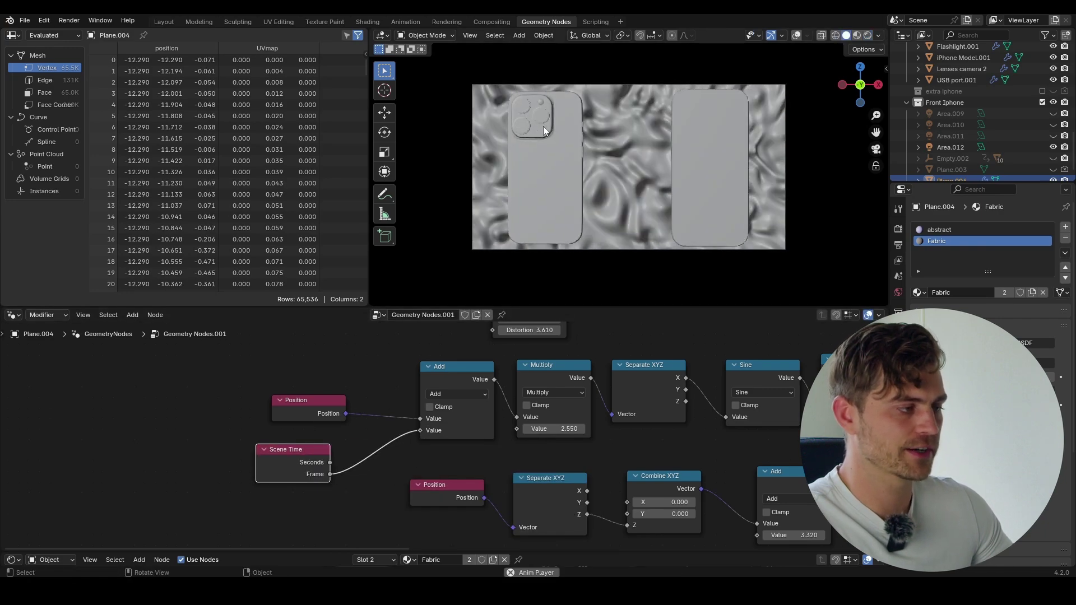
Move the Scene Time node aside and insert a Math node on its link to the Add node.
key("g")
left_click(243, 454)
key("shift+a")
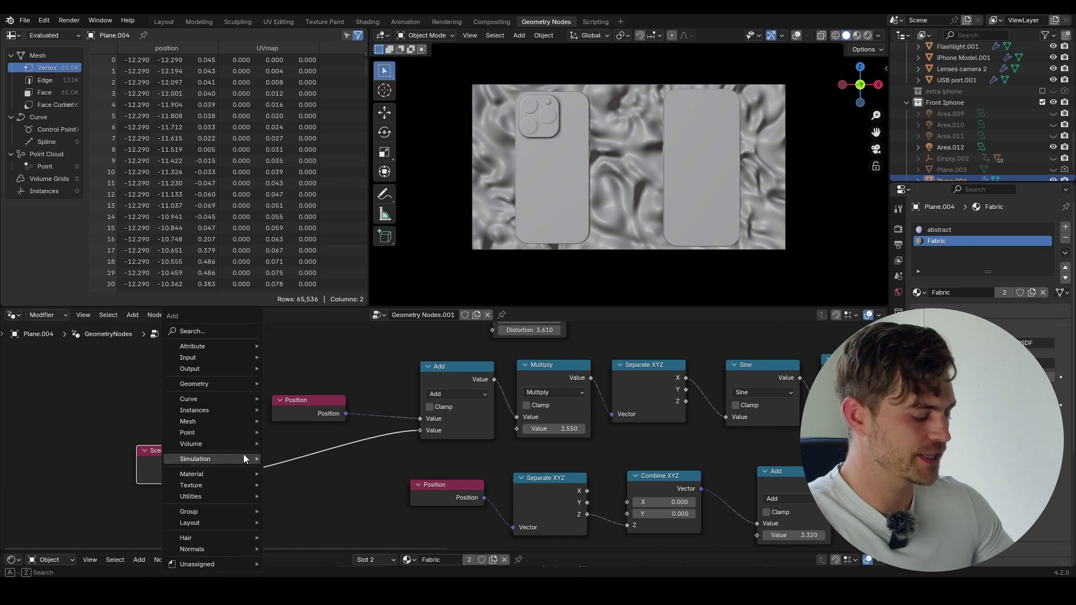
type("math")
left_click(309, 458)
left_click(288, 460)
scroll(287, 460, "up", 4)
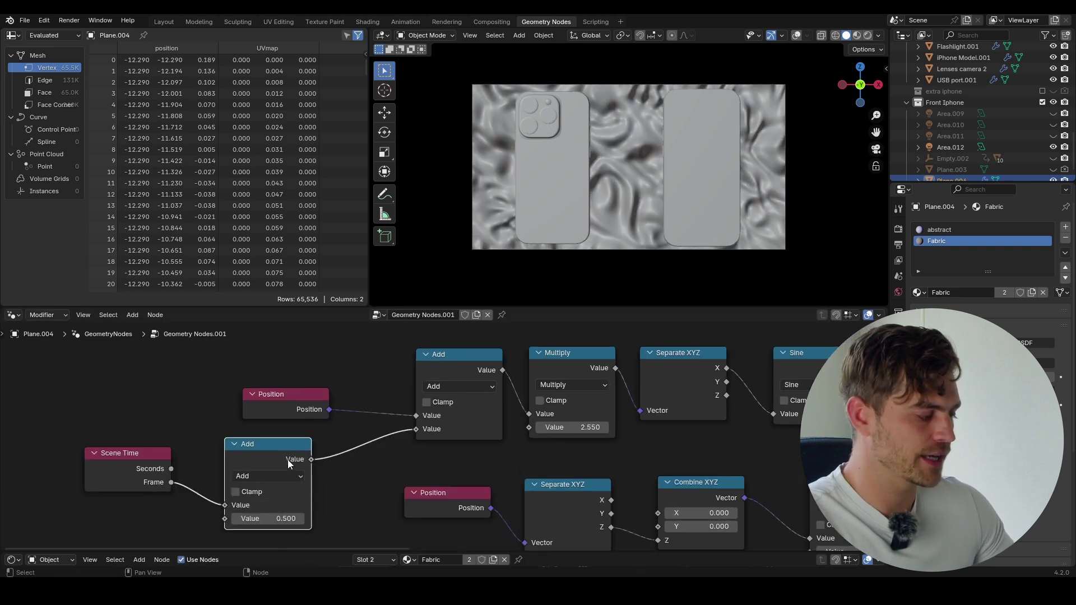
Set the new Math node to Divide by 100 and preview the animation.
middle_click_drag(231, 475, 262, 382)
left_click(258, 395)
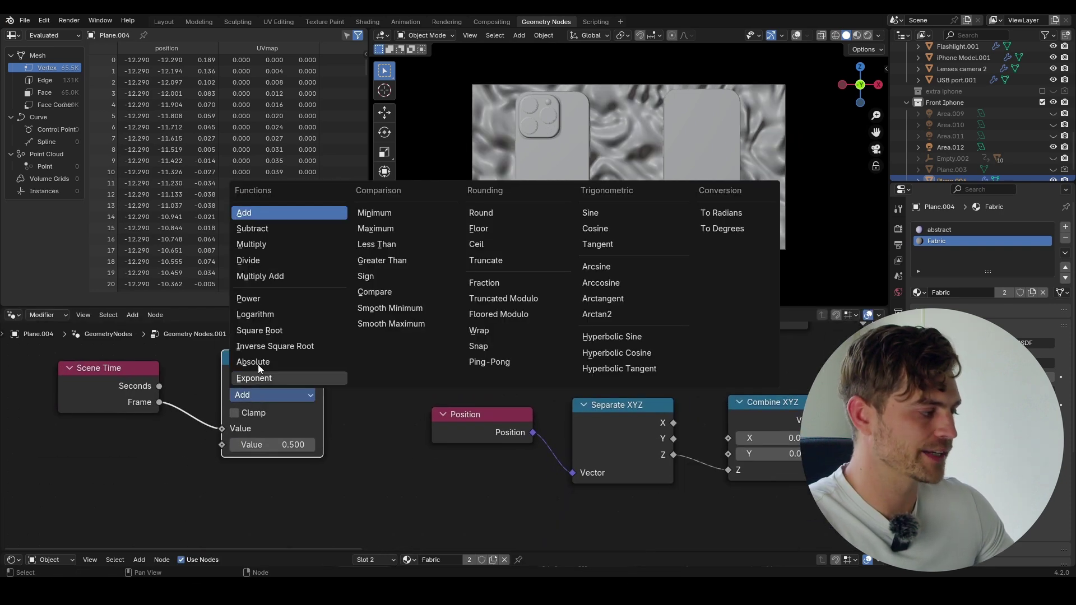
left_click(265, 259)
left_click(291, 445)
type("100")
key("Return")
key("space")
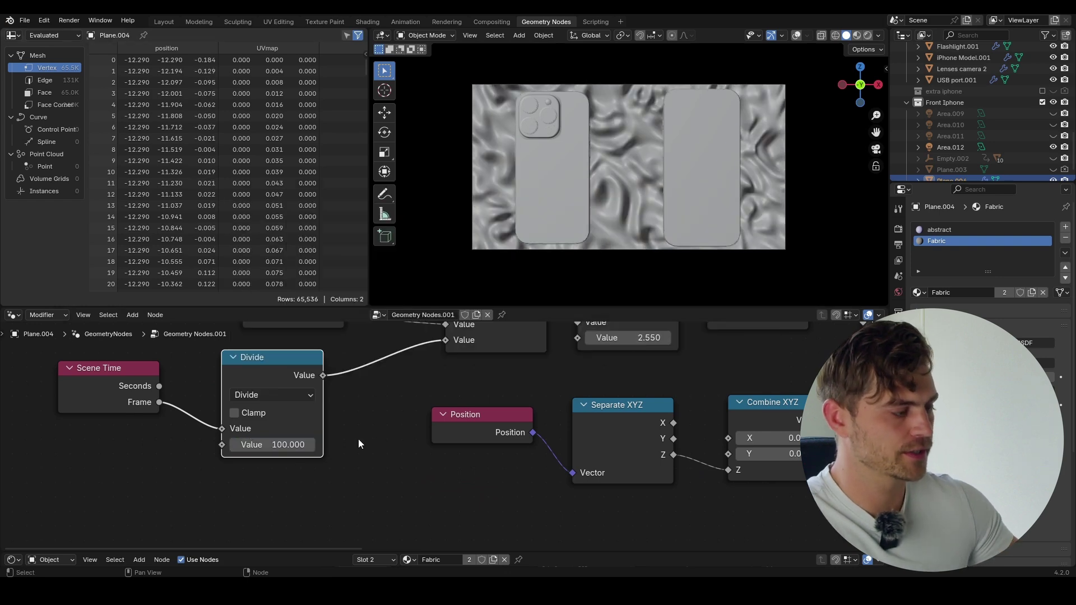
Enlarge the Shader Editor area, turn it into a Timeline, and preview the slowed animation from the start.
scroll(657, 162, "up", 5)
scroll(616, 196, "down", 5)
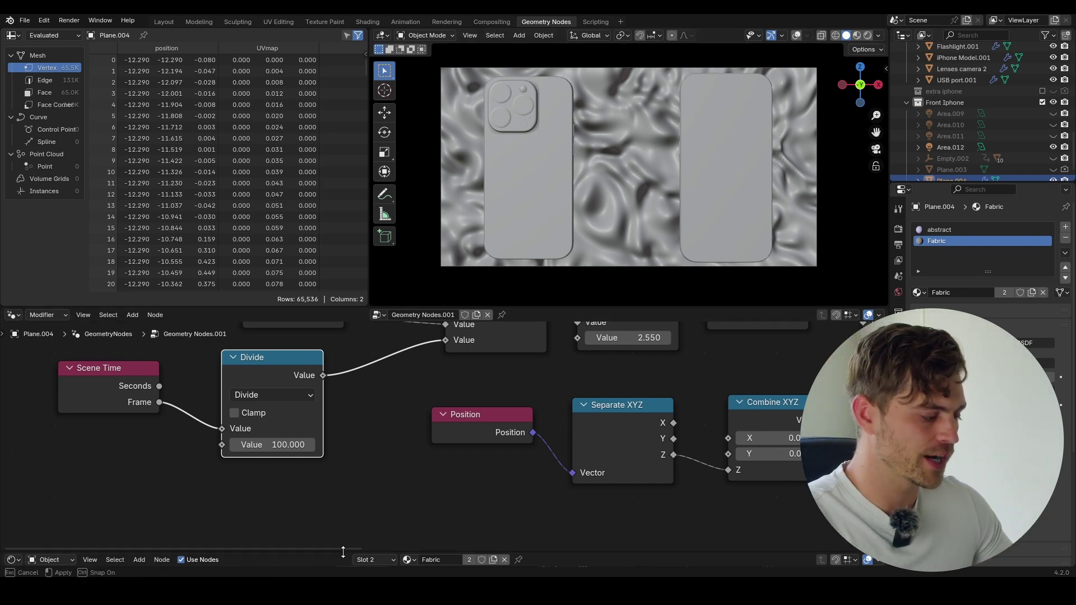
left_click_drag(343, 553, 165, 460)
left_click(14, 455)
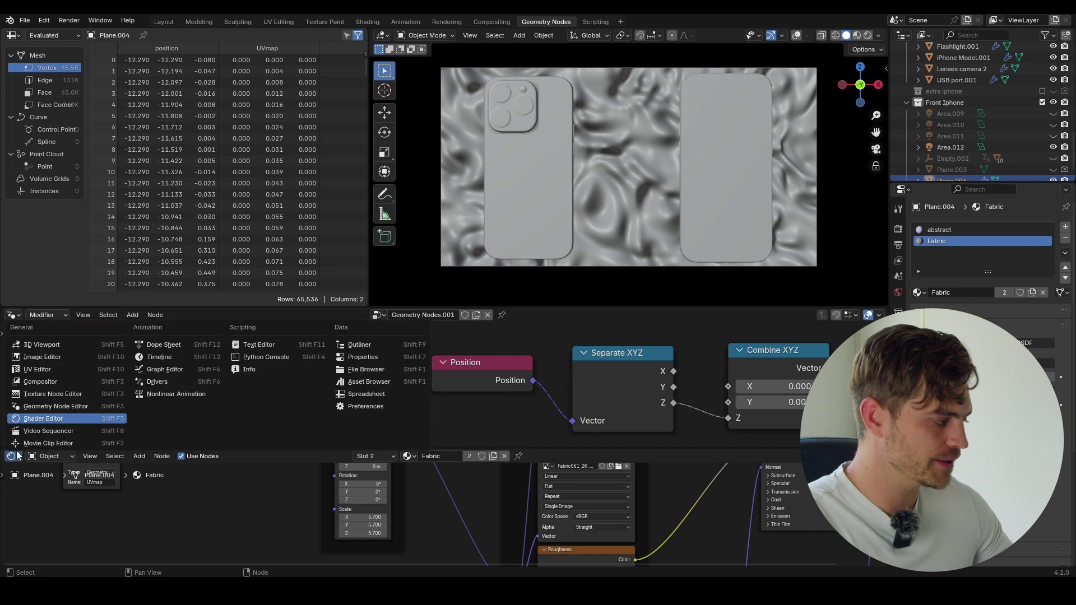
left_click(168, 360)
left_click(31, 471)
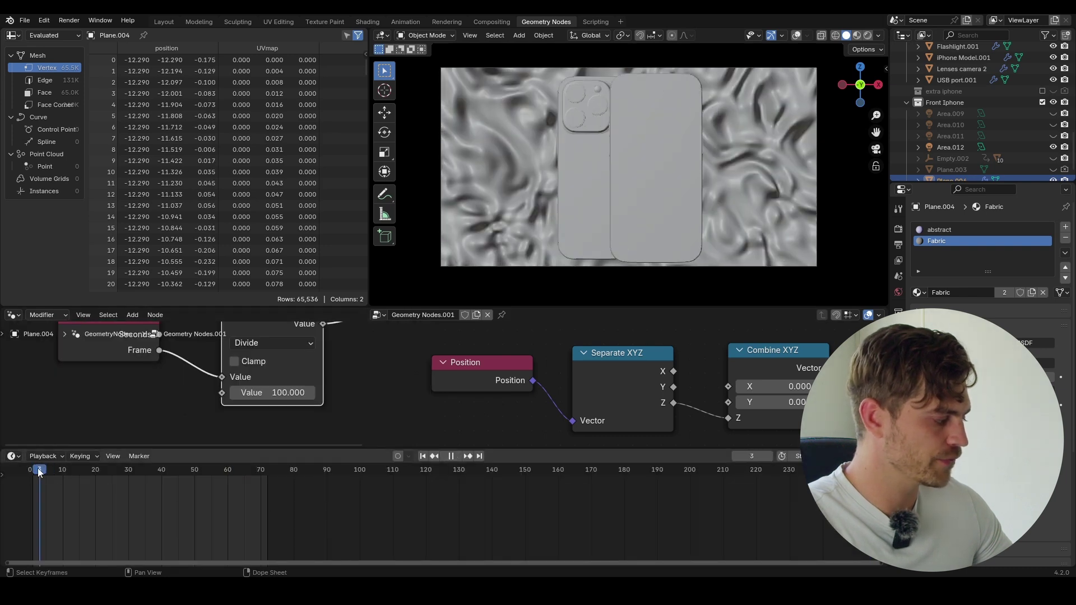
key("space")
key("space")
Set the Divide node's divisor to 30 and play the animation.
middle_click_drag(276, 393, 319, 411)
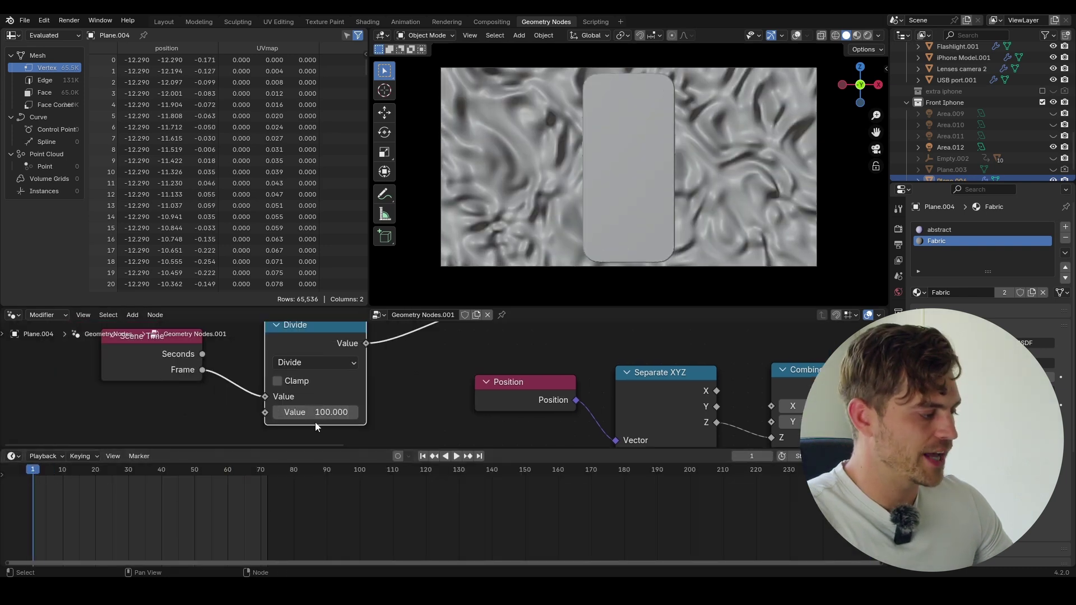
left_click(332, 413)
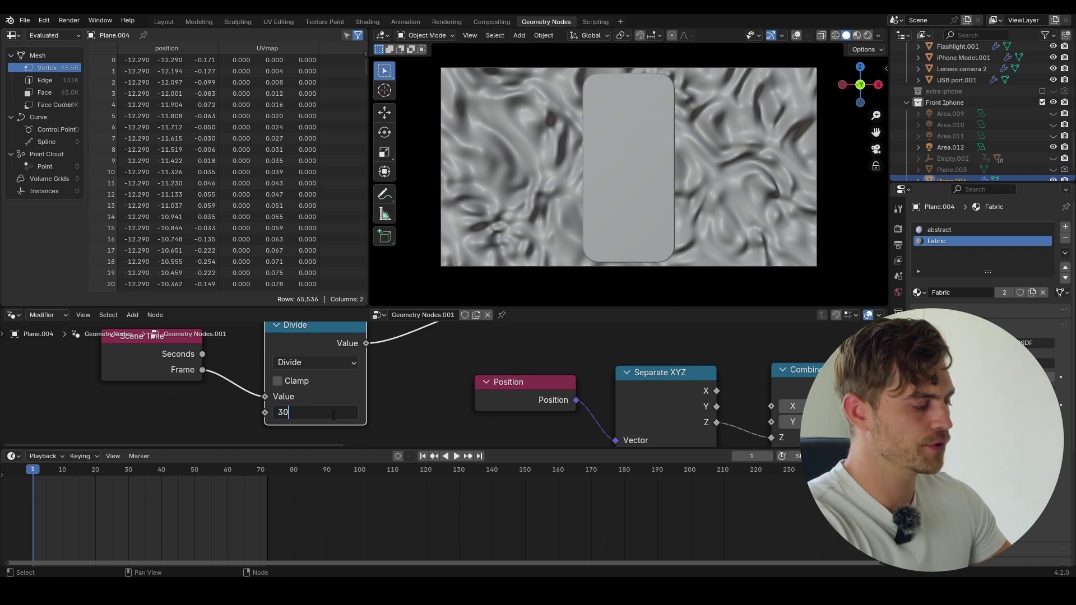
key("Return")
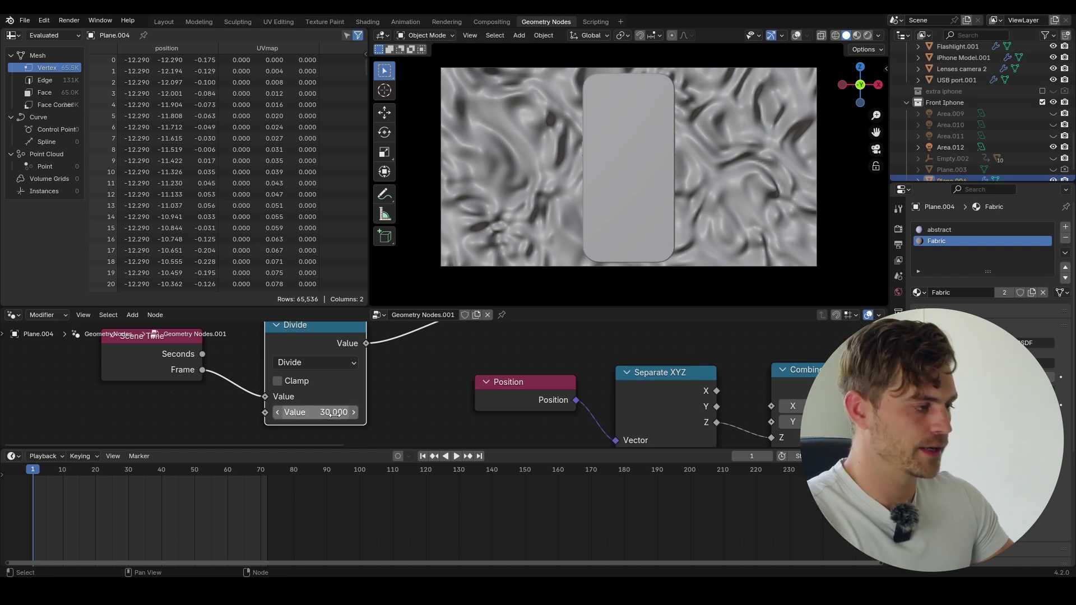
key("space")
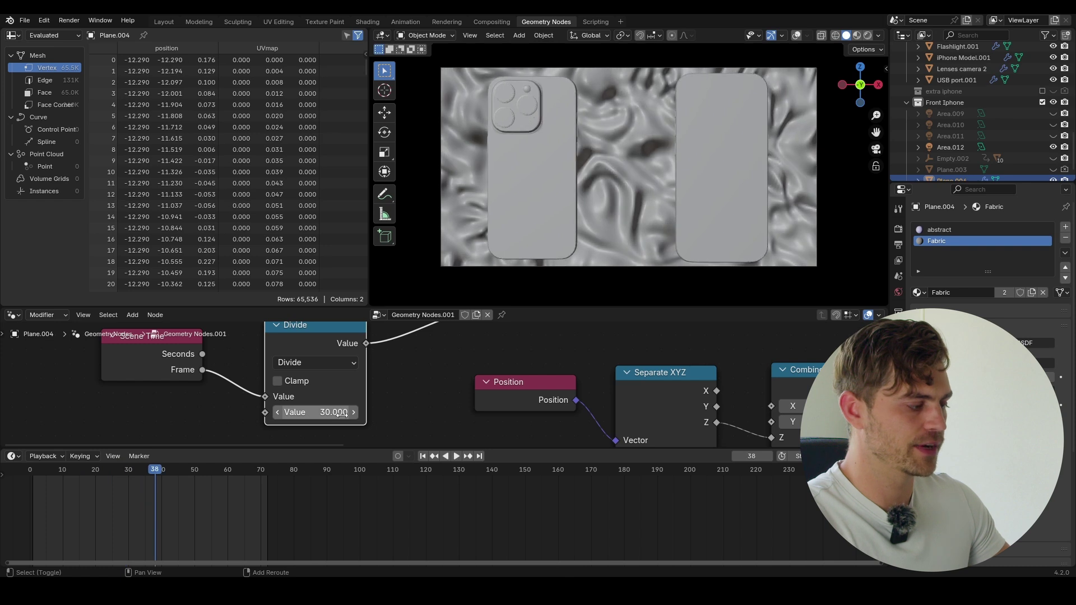
Connect the Divide node's output to the Noise Texture's W input and play the animation.
scroll(342, 414, "down", 7)
middle_click_drag(411, 339, 315, 489)
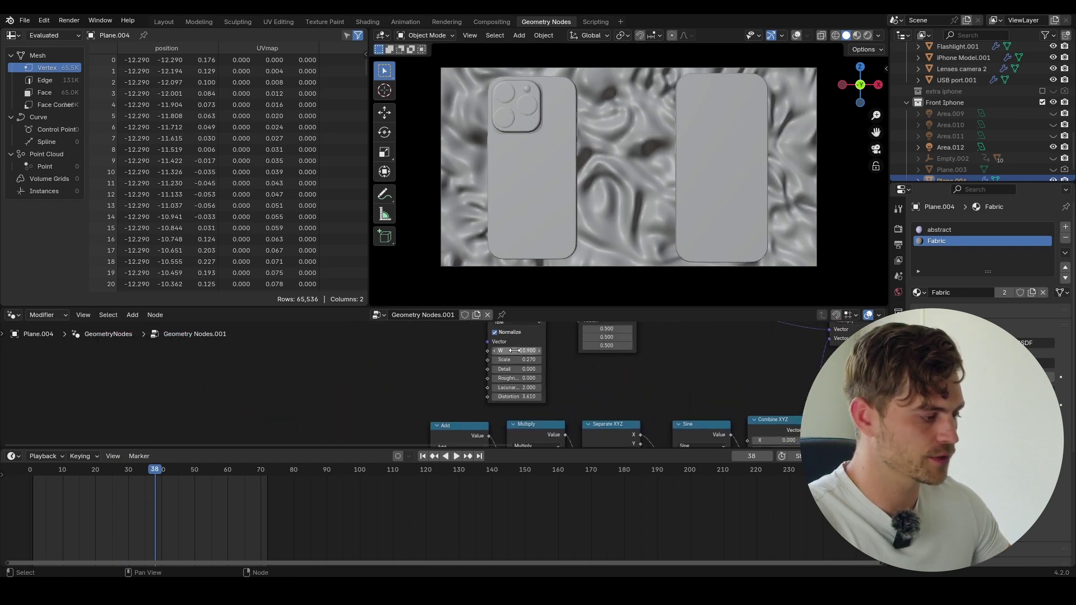
scroll(399, 380, "down", 4)
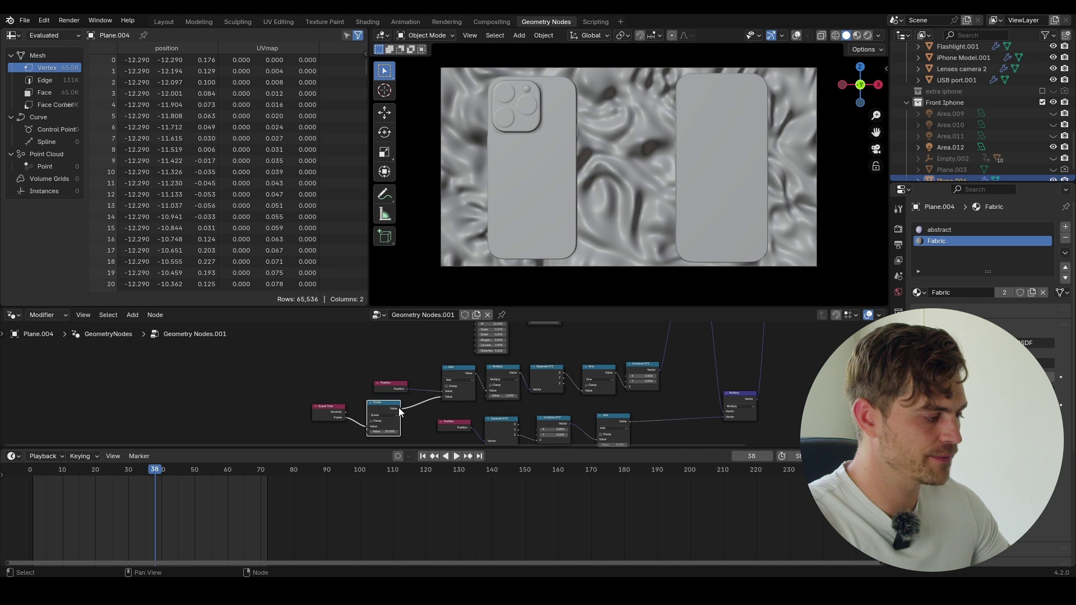
left_click_drag(398, 408, 476, 352)
key("space")
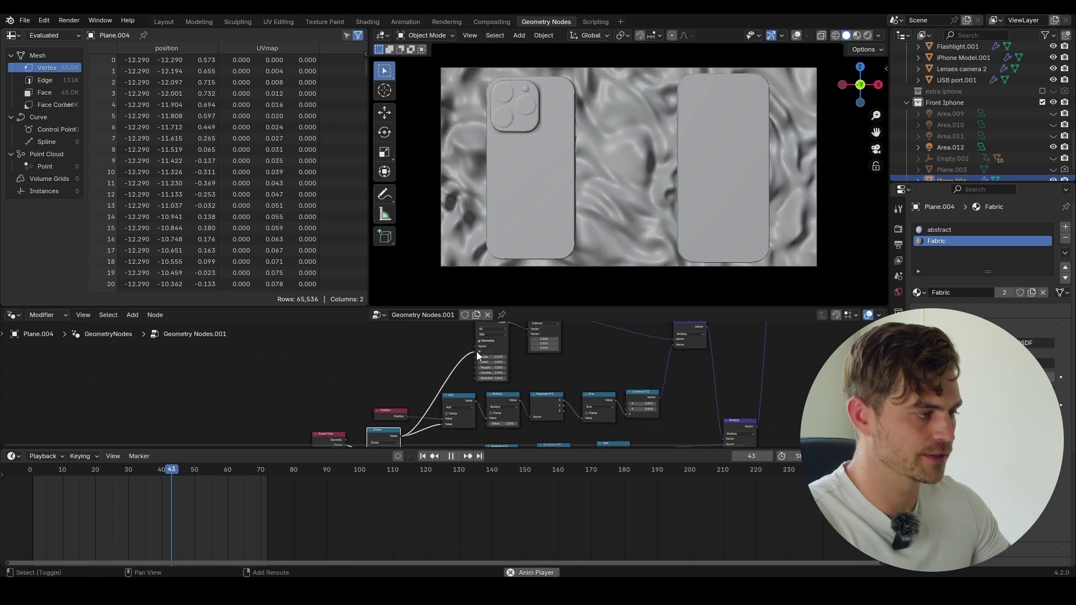
key("space")
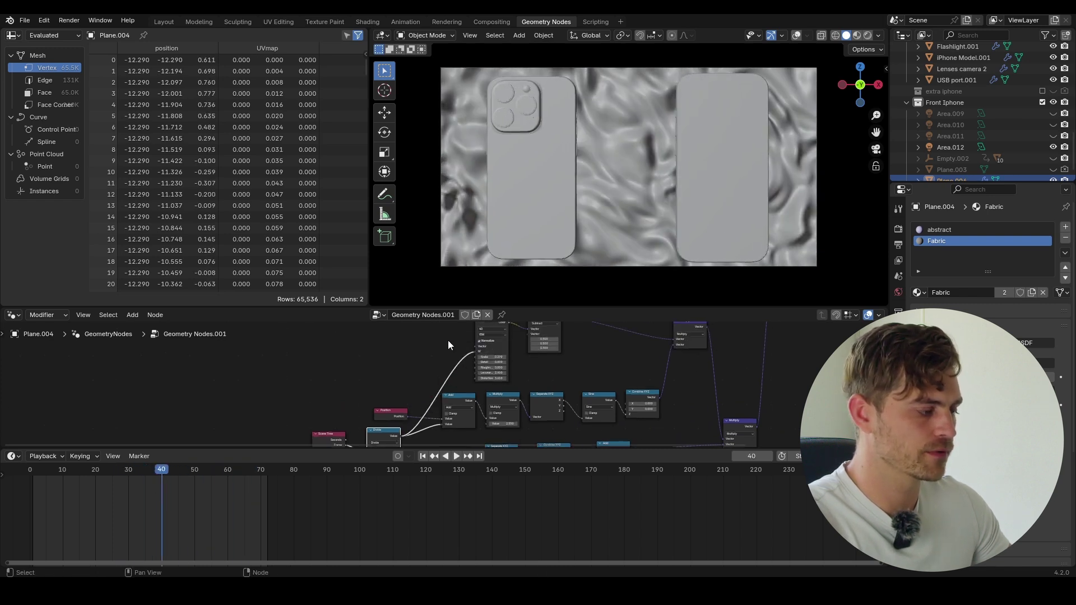
Set the Divide node's divisor to 40.
middle_click_drag(437, 415, 441, 389)
scroll(415, 497, "up", 1)
scroll(408, 420, "up", 5)
middle_click_drag(401, 432, 440, 359)
scroll(431, 378, "up", 7)
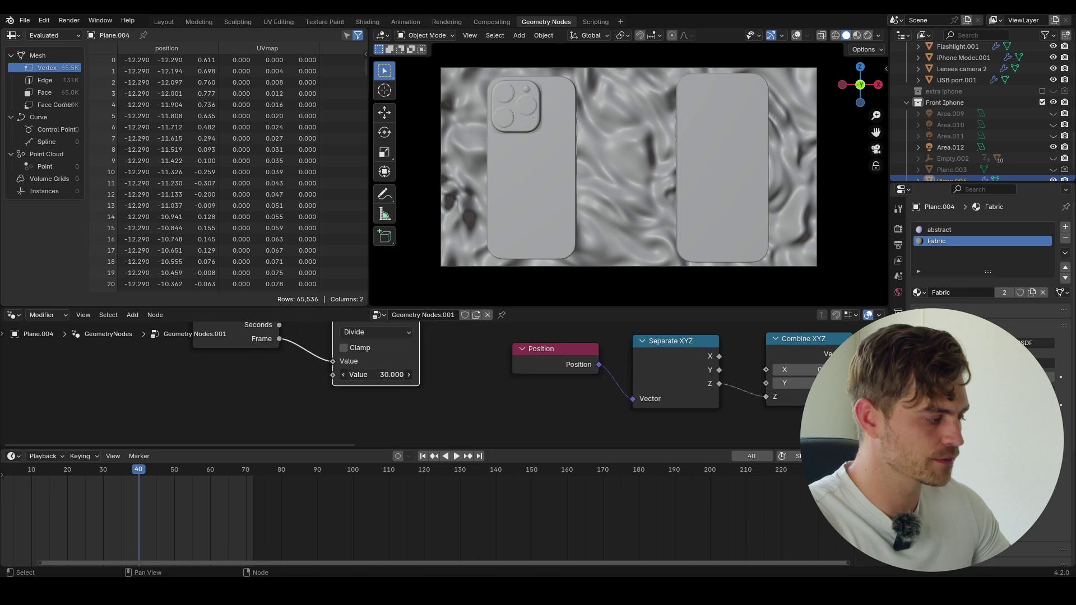
left_click(376, 375)
type("40")
key("Return")
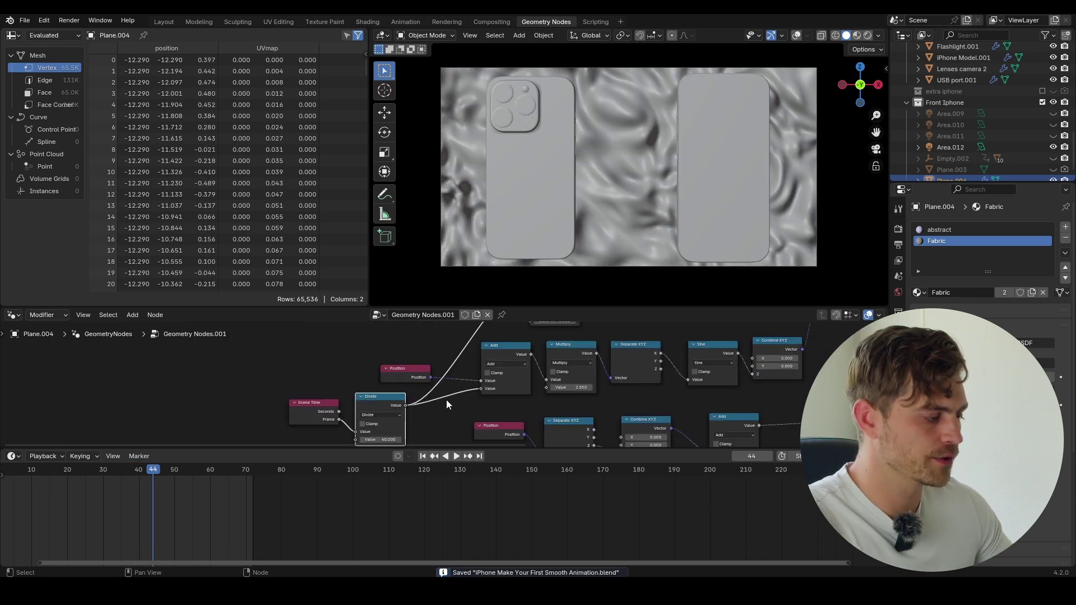
Duplicate the Divide node, insert the copy on the link to the Add node, and change its operation to Multiply.
scroll(420, 387, "up", 2)
key("shift+d")
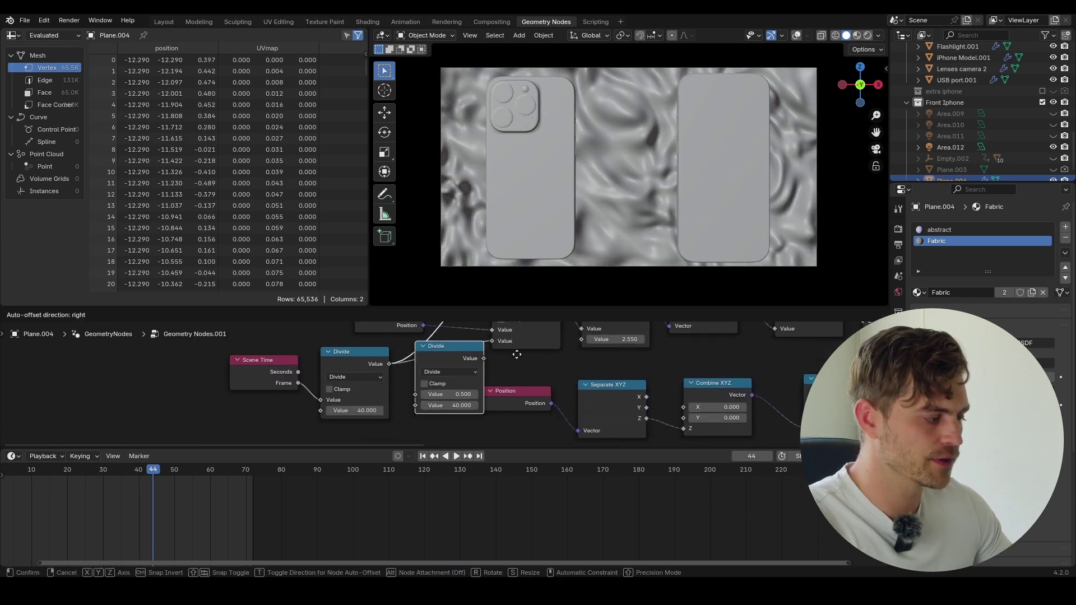
left_click(523, 352)
left_click(446, 371)
left_click(453, 415)
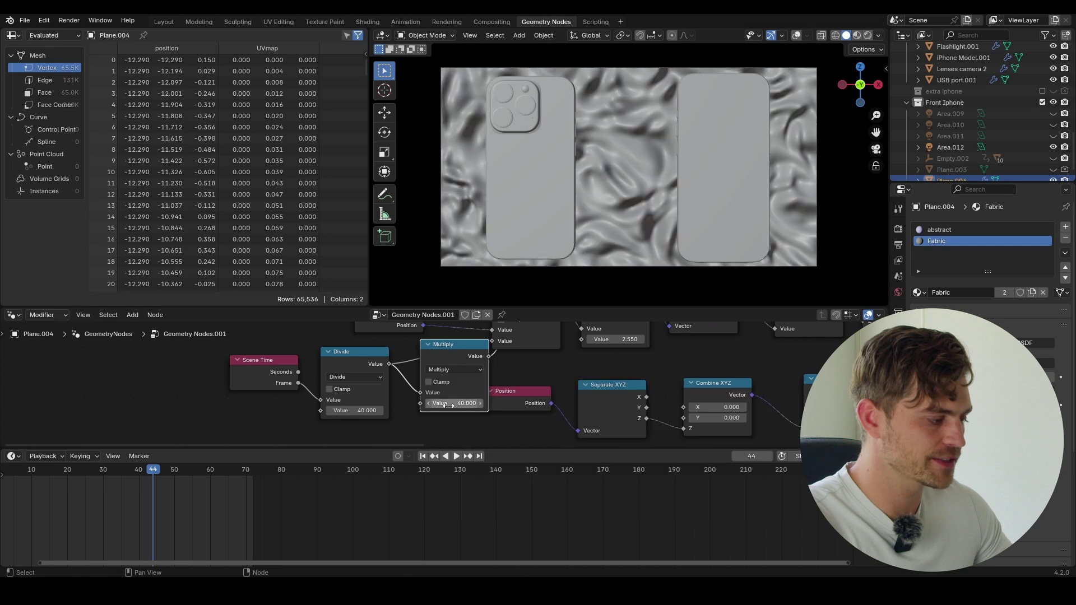
Try a Multiply value of 2, adjust it to 1.68 while previewing the animation, and save the file.
double_click(448, 404)
type("2")
key("Return")
key("space")
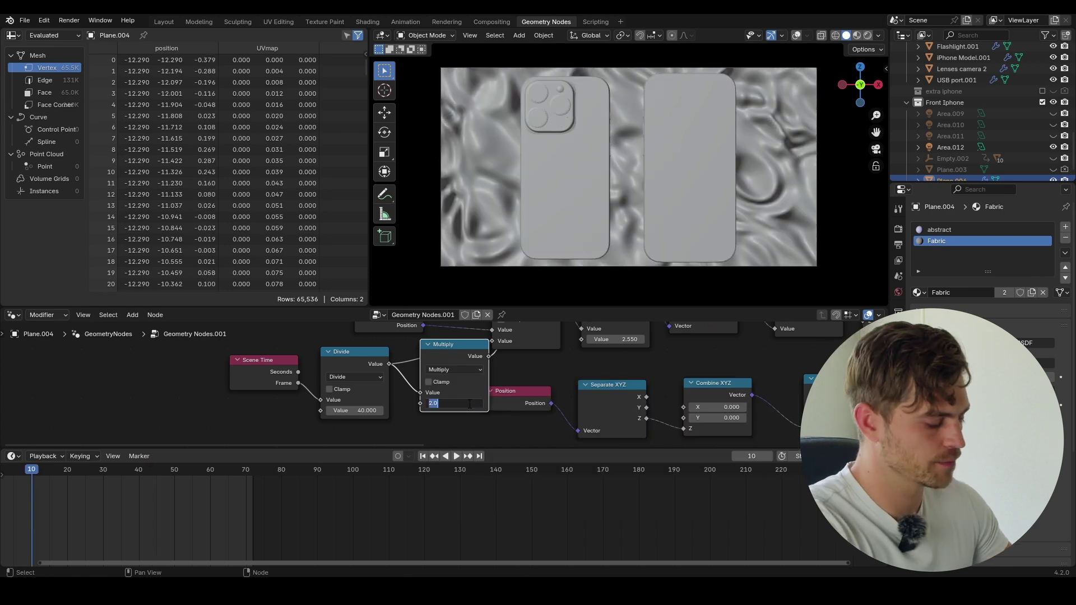
left_click_drag(467, 403, 504, 403)
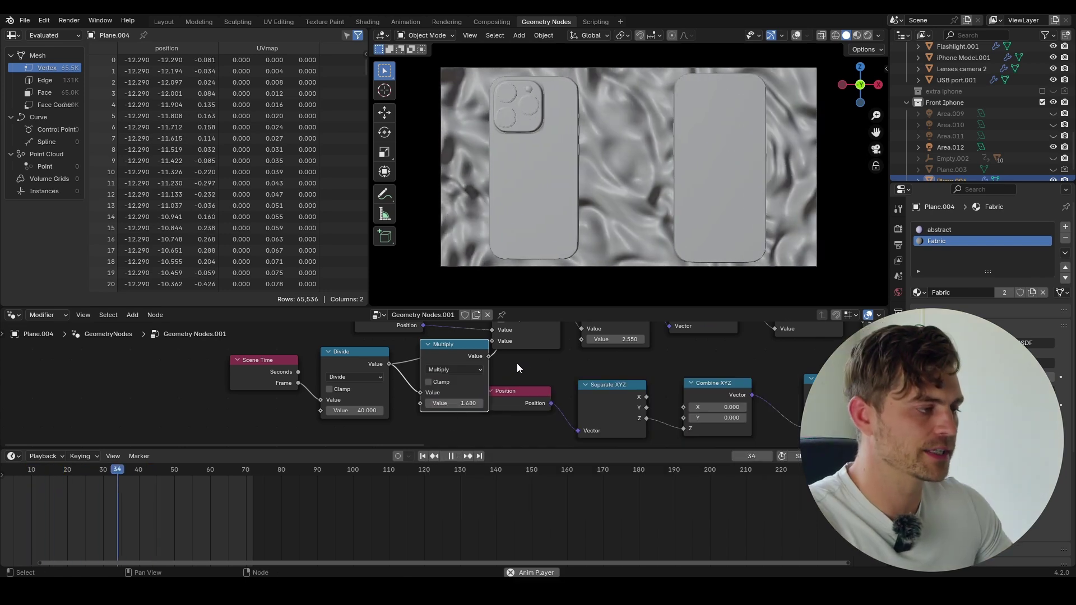
key("space")
key("ctrl+s")
scroll(426, 386, "down", 1)
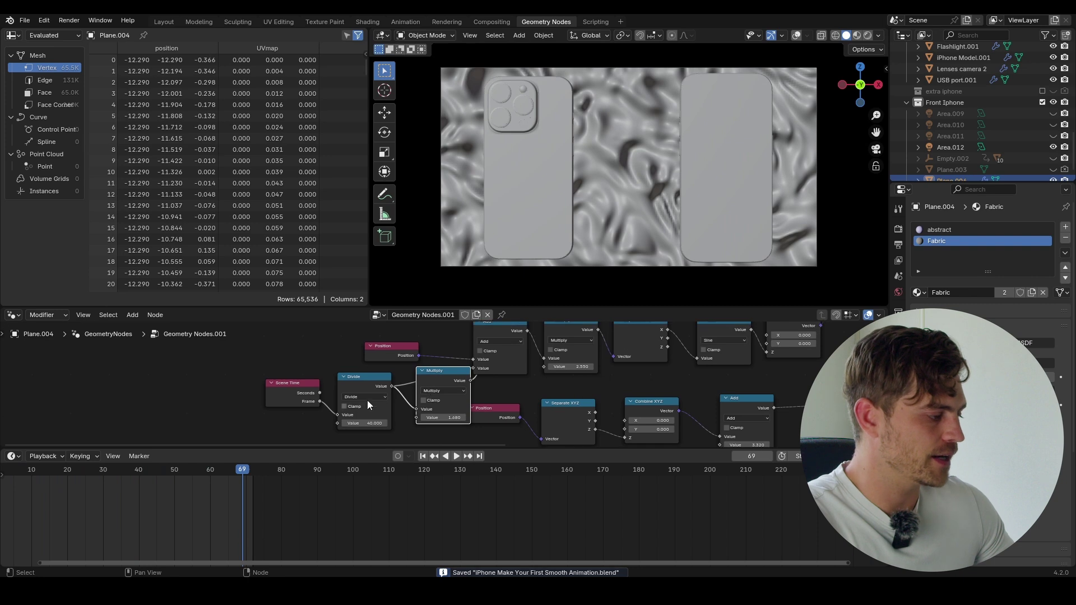
Keyframe the Divide node's divisor of 40 at frame 1.
middle_click_drag(18, 470, 64, 485)
left_click_drag(53, 475, 46, 473)
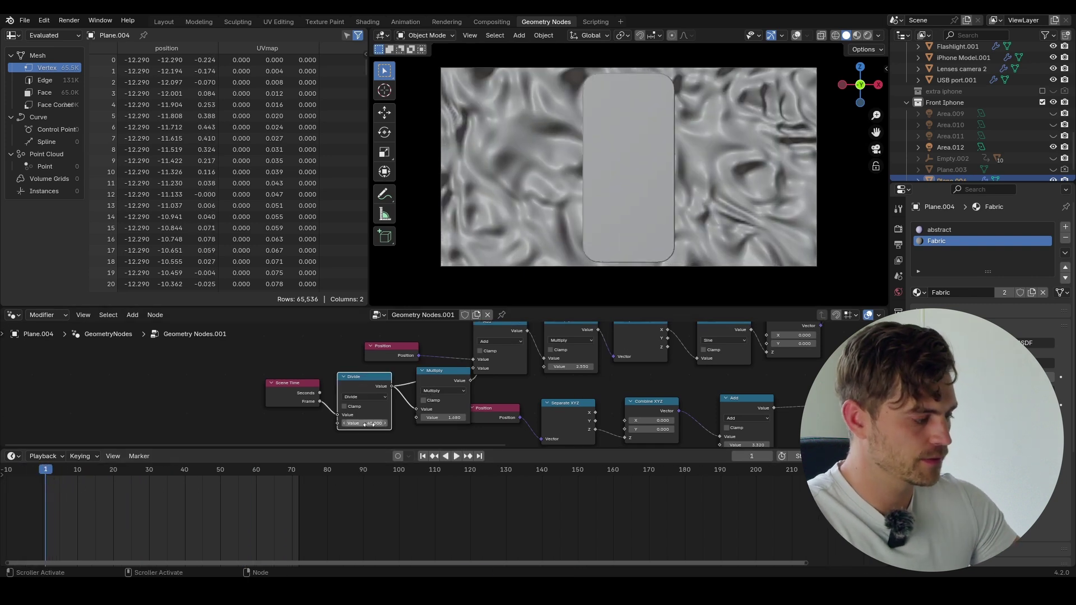
middle_click_drag(552, 333, 488, 485)
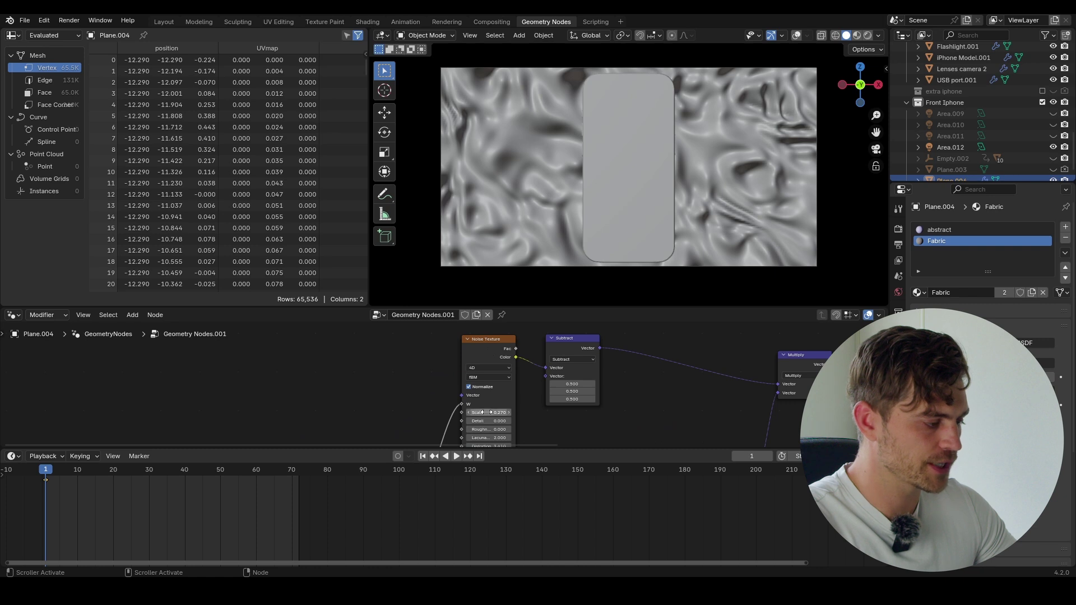
middle_click_drag(486, 412, 510, 325)
Go to frame 72, set the Divide node's divisor to 100, and insert a keyframe.
left_click_drag(307, 471, 330, 470)
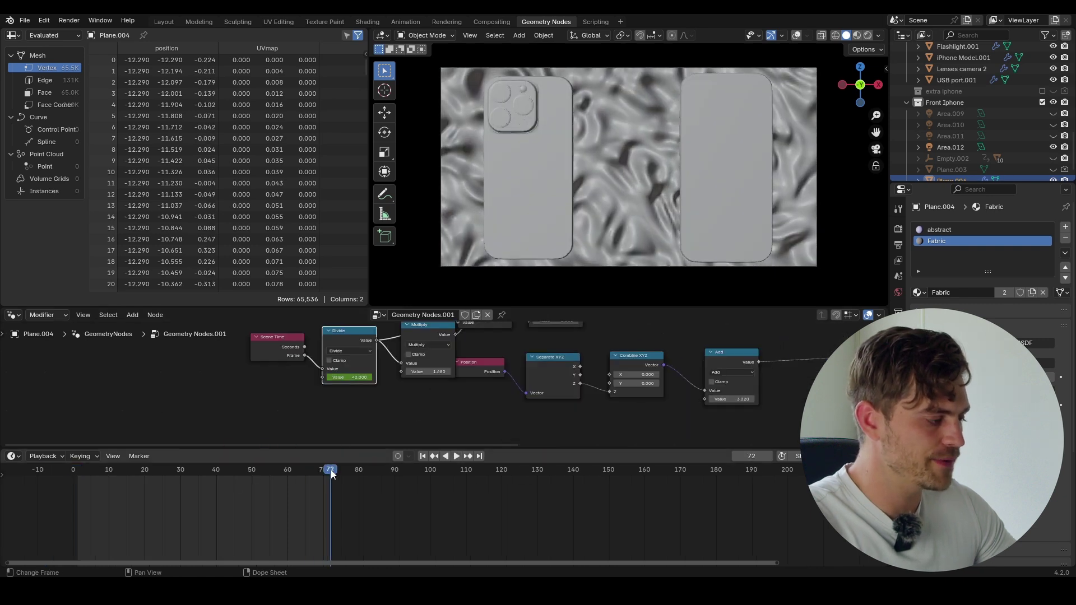
scroll(365, 395, "up", 3)
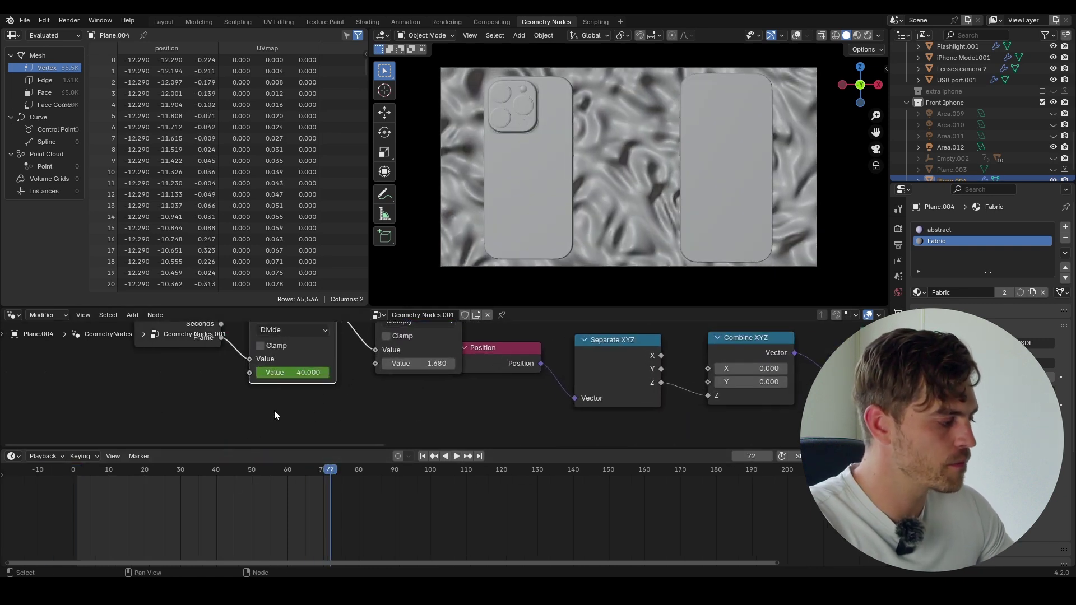
left_click(292, 373)
type("100")
key("Return")
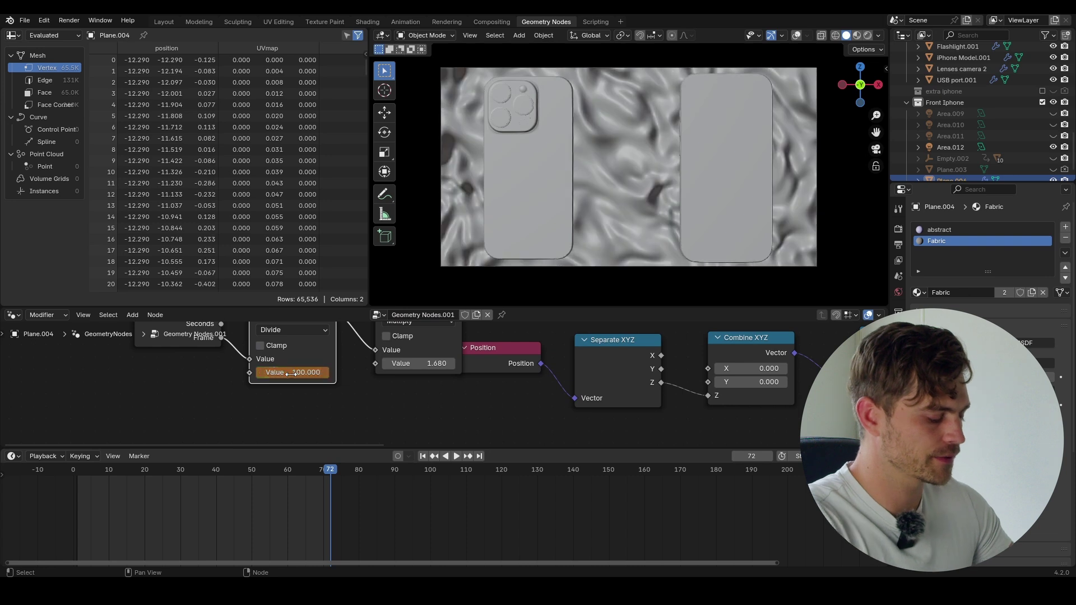
key("i")
middle_click_drag(289, 377, 277, 420)
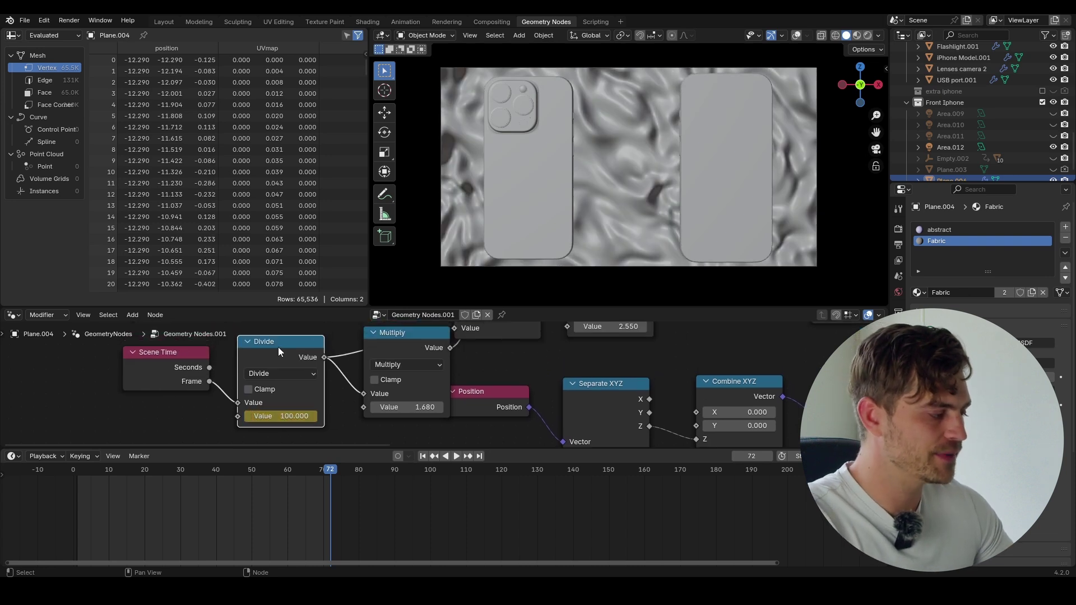
Switch the Timeline area to the Graph Editor to show the divisor's animation curve.
scroll(1003, 167, "down", 1)
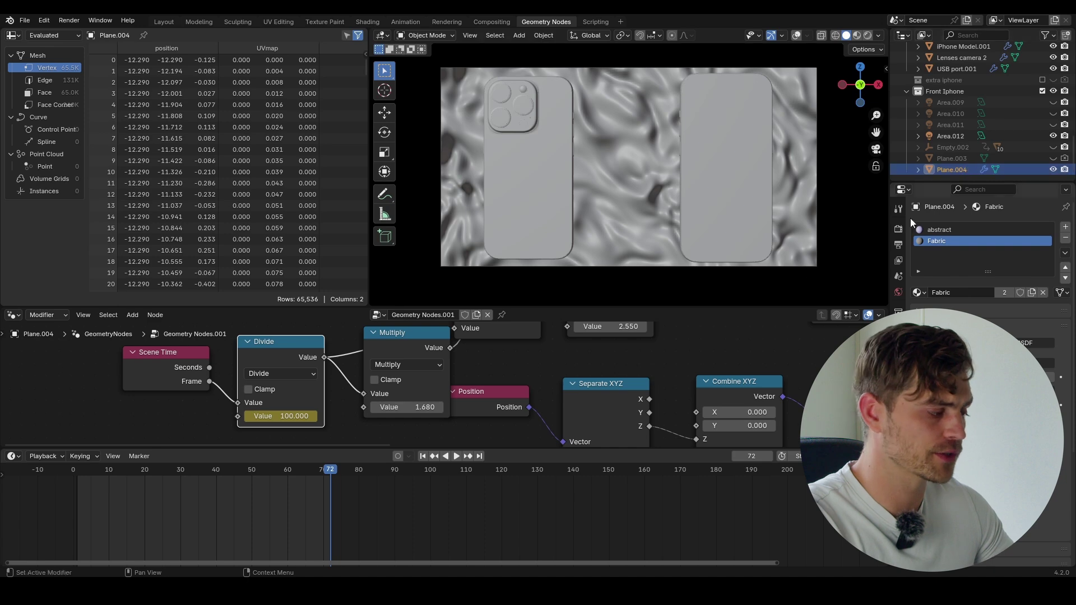
left_click(13, 455)
left_click(12, 455)
left_click(13, 455)
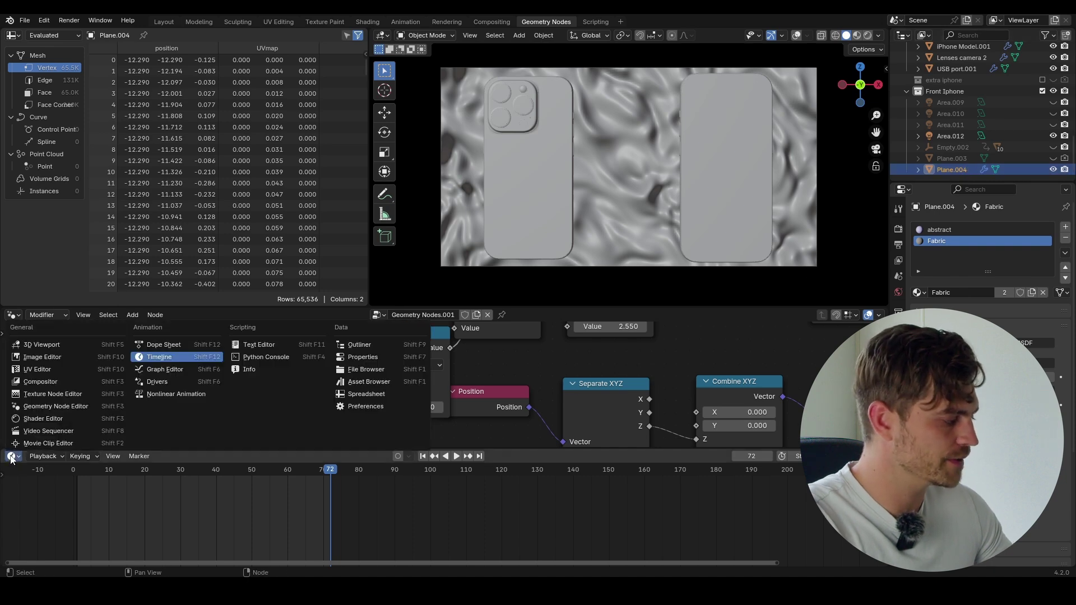
left_click(165, 367)
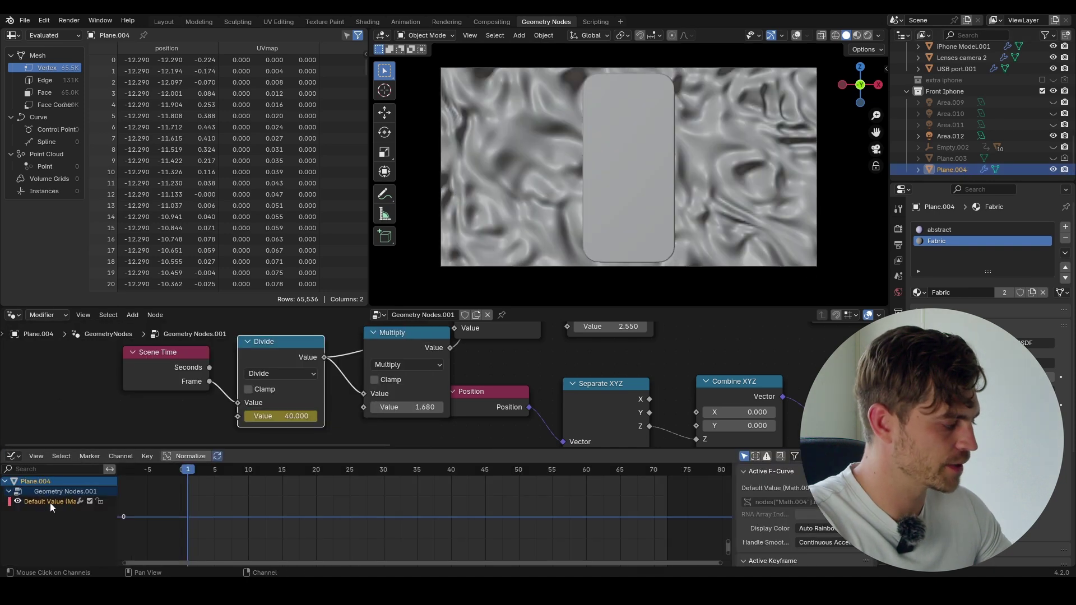
Steepen the start of the divisor's animation curve at its first keyframe handle and move the second keyframe's handle along the time axis.
key("Home")
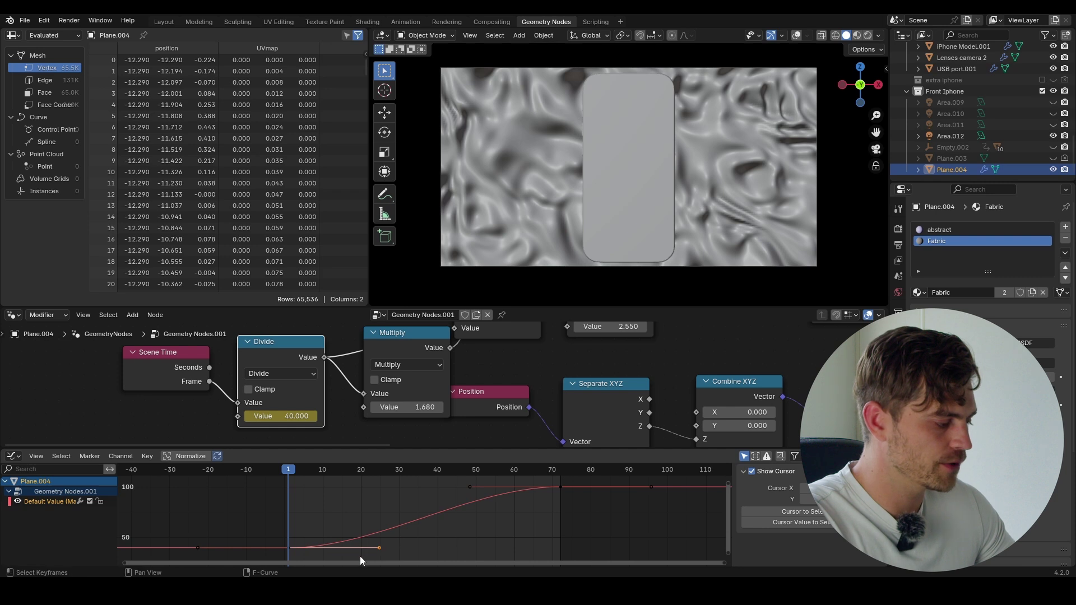
left_click_drag(360, 556, 288, 511)
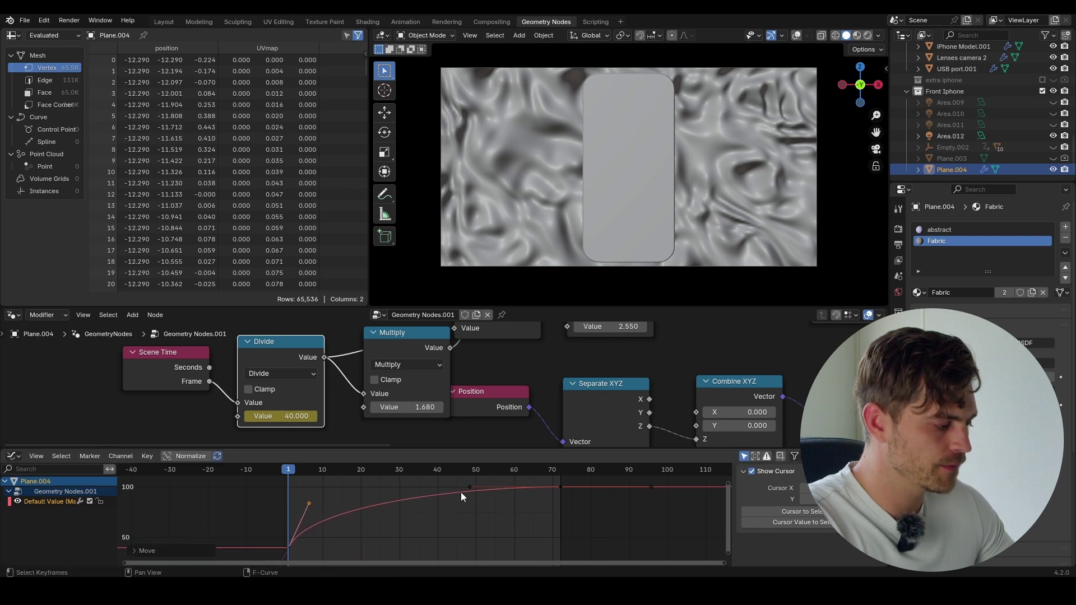
left_click(384, 470)
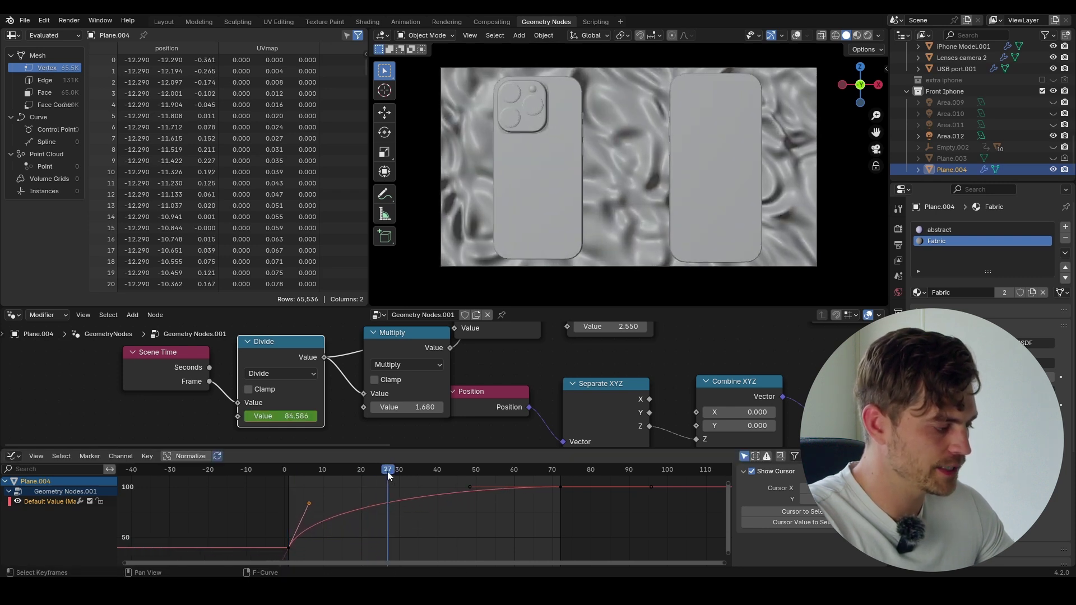
left_click(475, 494)
key("g")
key("x")
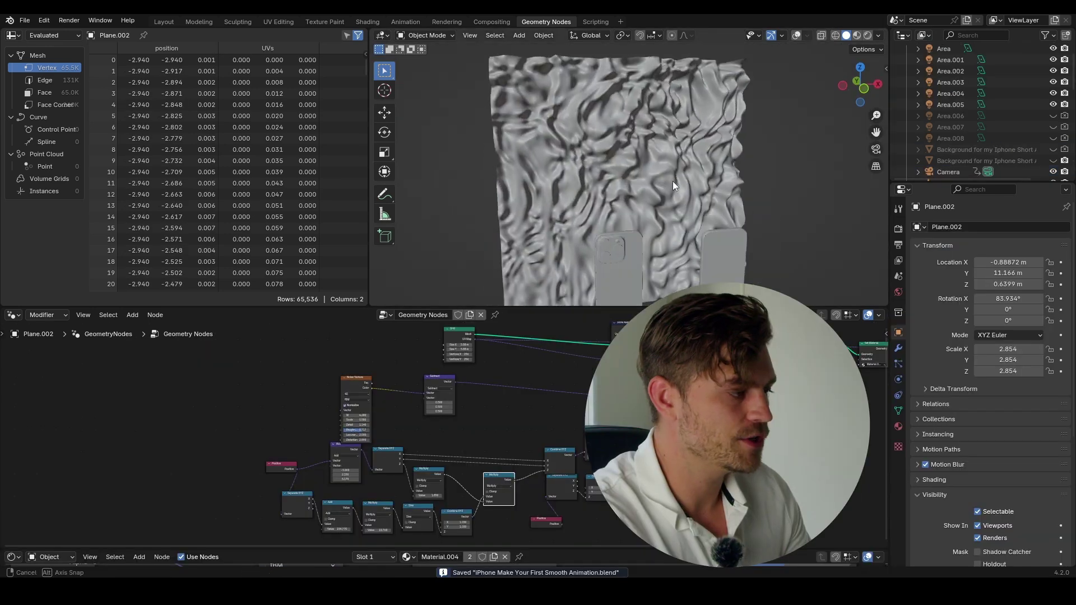
Turn on the viewport overlays, switch the viewport to Rendered shading, and look through the camera at the scene with Plane.002.
mouse_move(673, 180)
middle_mouse_down()
mouse_move(513, 206)
mouse_move(561, 213)
mouse_move(654, 183)
middle_mouse_up()
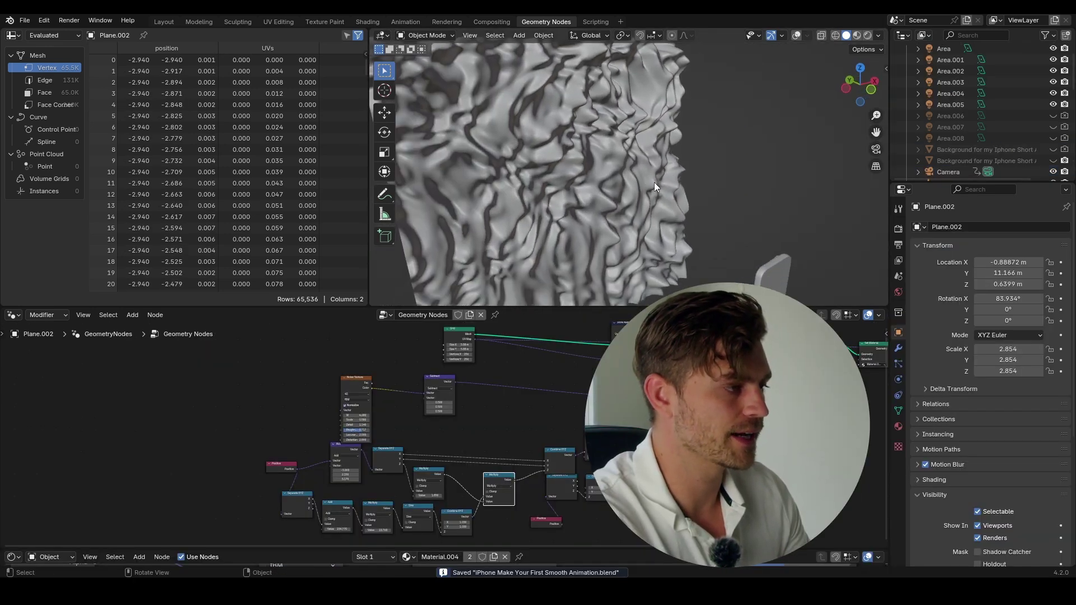
left_click(797, 35)
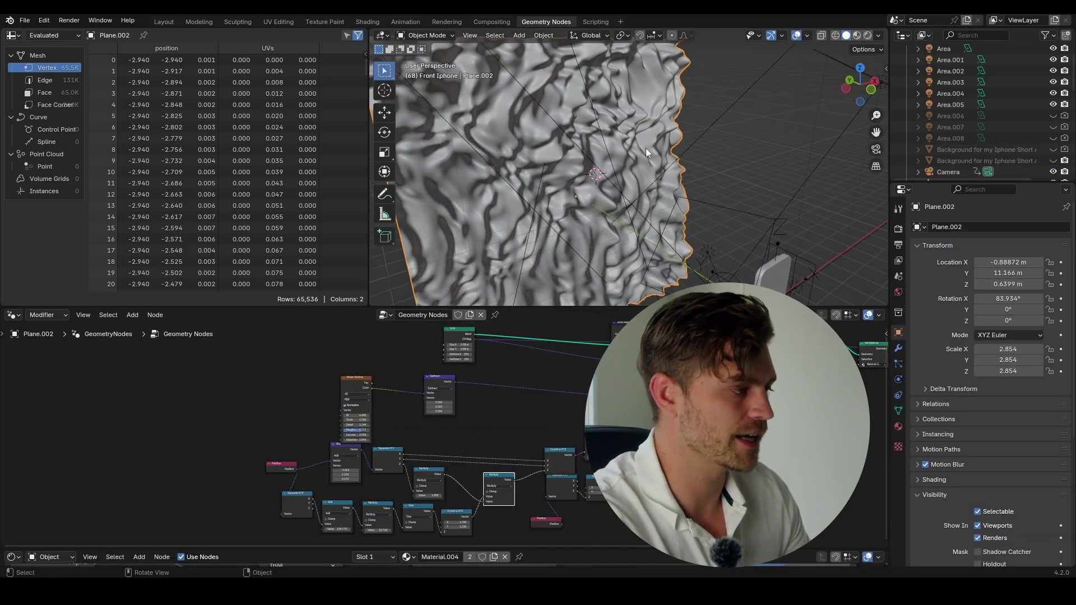
left_click(867, 34)
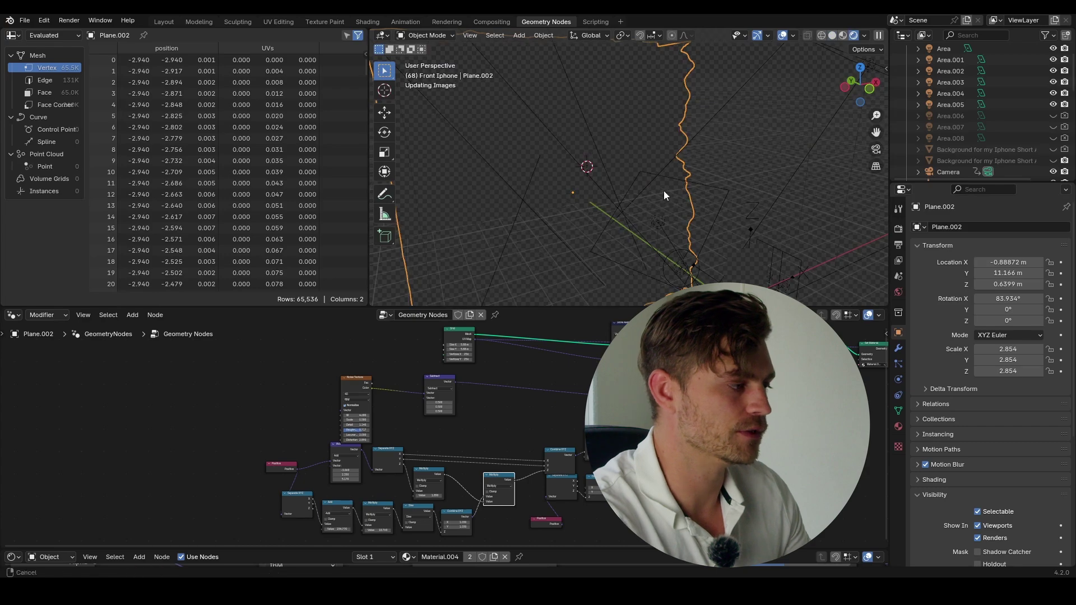
middle_click_drag(664, 191, 731, 221)
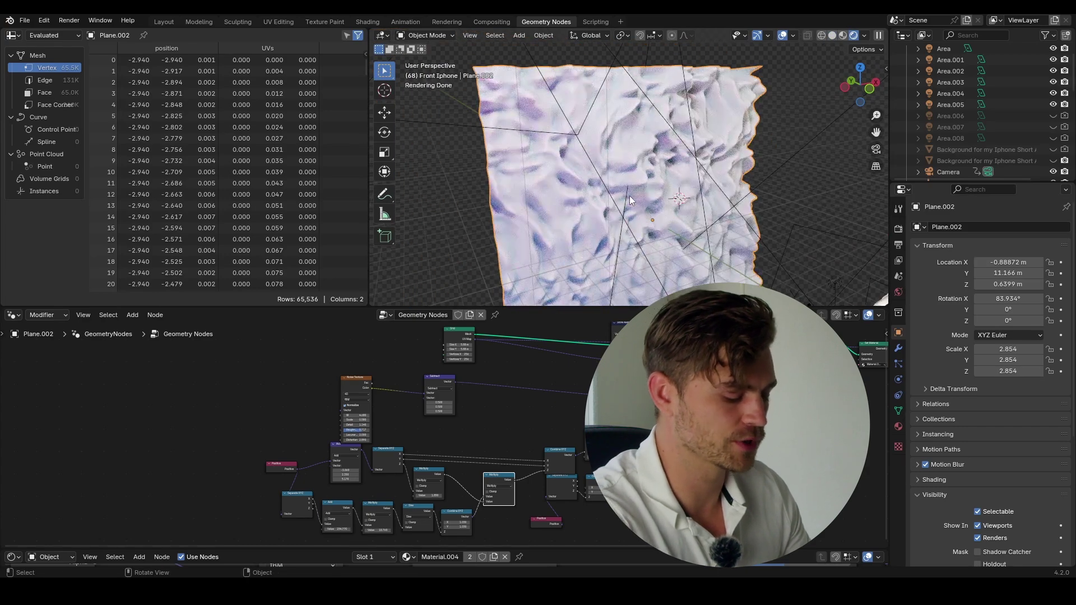
key("KP_0")
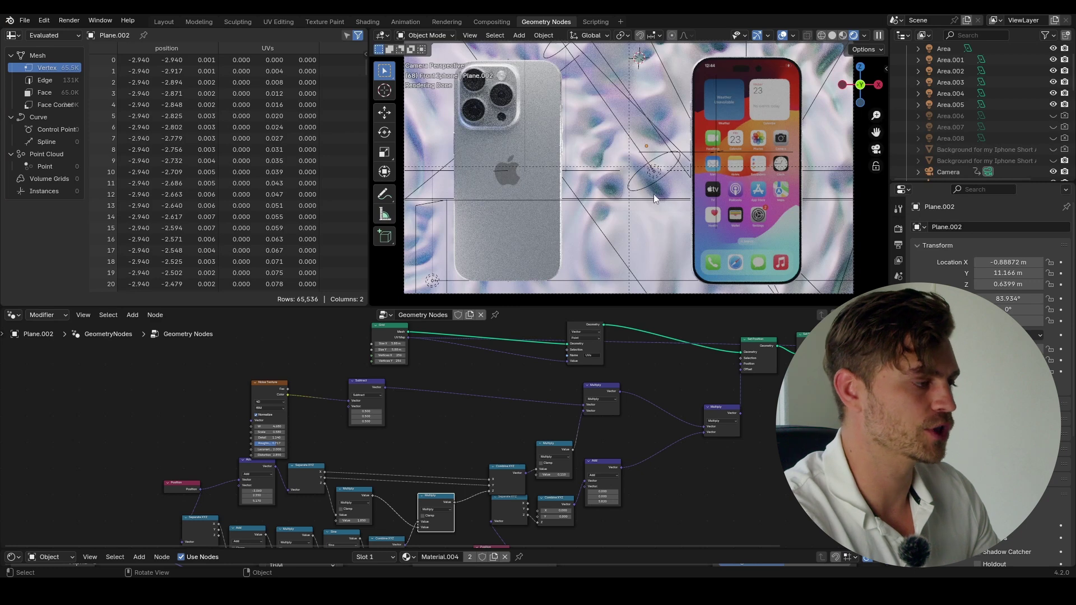
Switch the node area to the Shader Editor and insert a Hue/Saturation/Value node between the Color Ramp and the Principled BSDF.
left_click(11, 315)
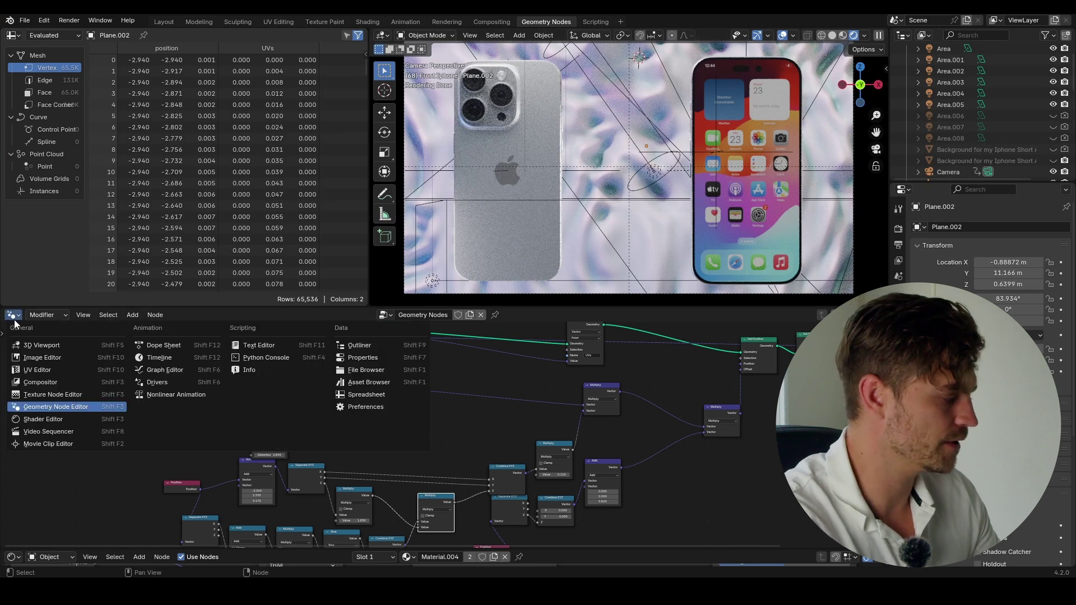
left_click(50, 419)
scroll(557, 390, "up", 3)
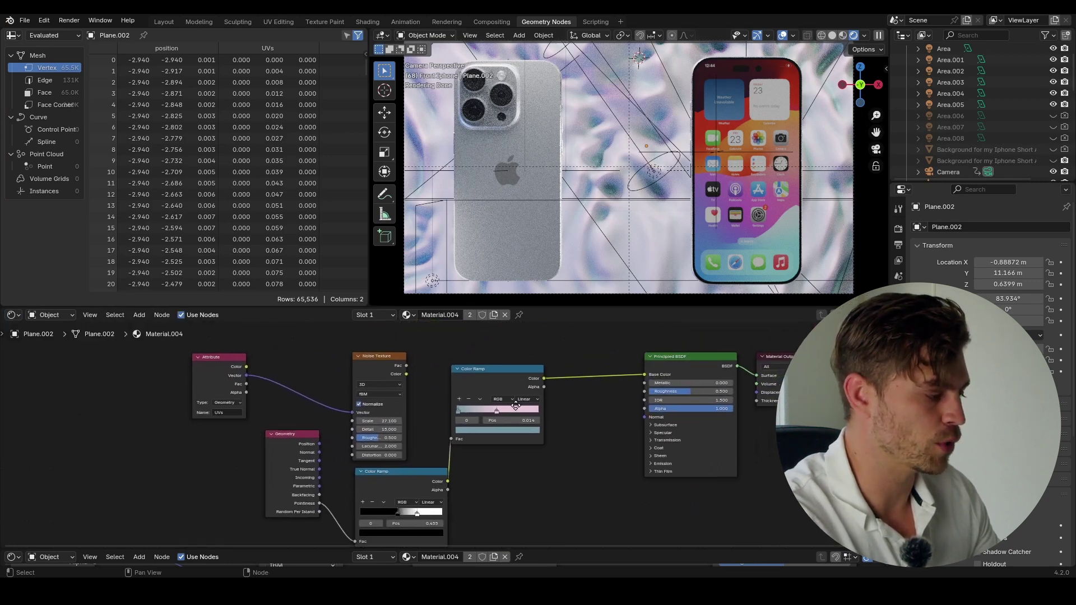
key("shift+a")
type("hue")
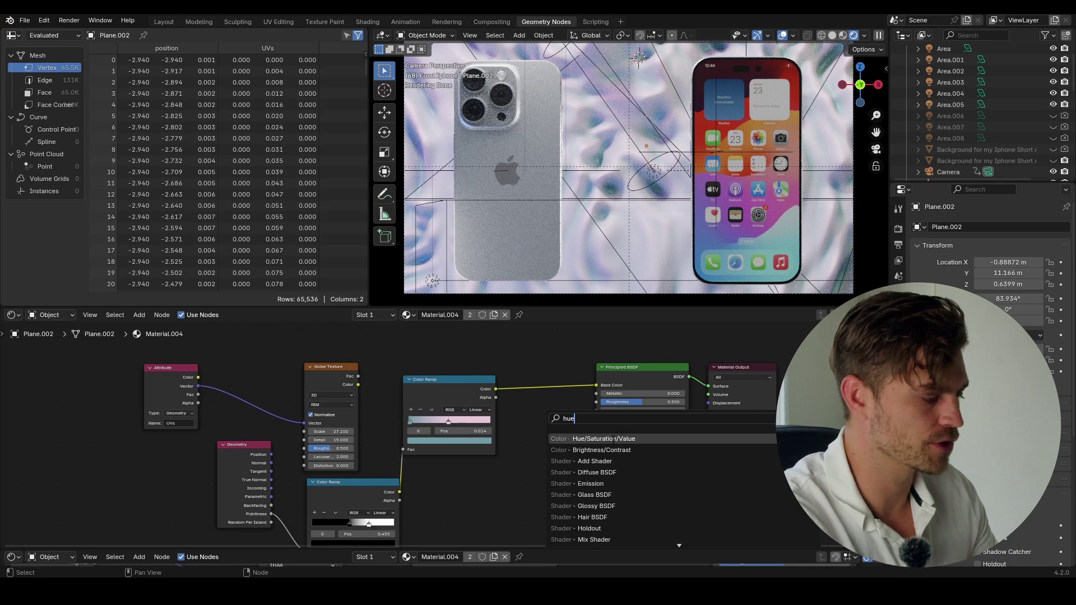
key("Return")
left_click(518, 370)
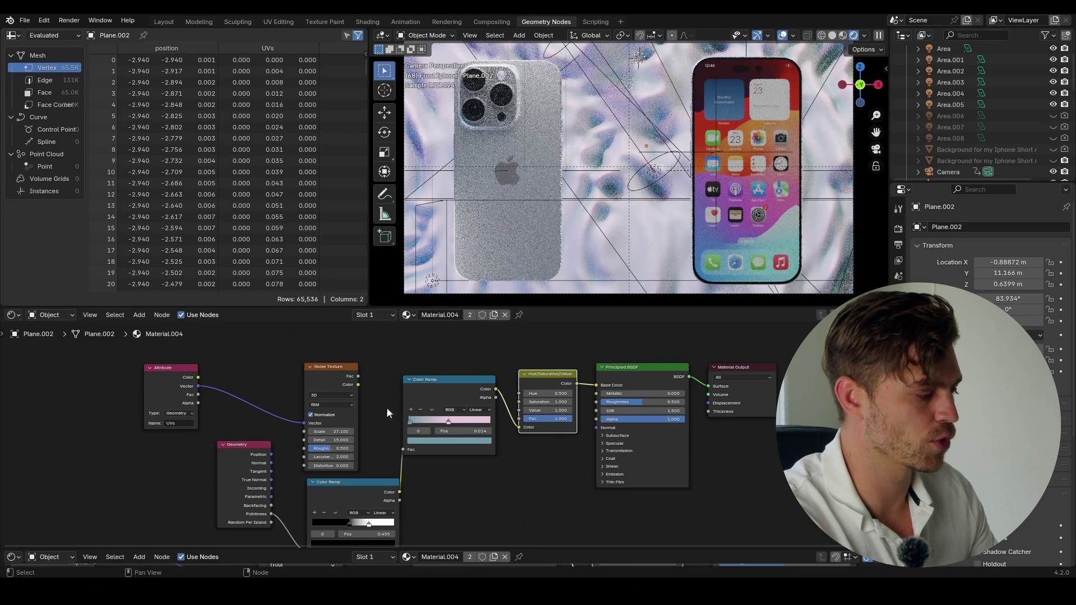
Try a Hue of 0.970 on the Hue/Saturation/Value node and undo it.
middle_click_drag(366, 477, 362, 421)
scroll(317, 461, "up", 4)
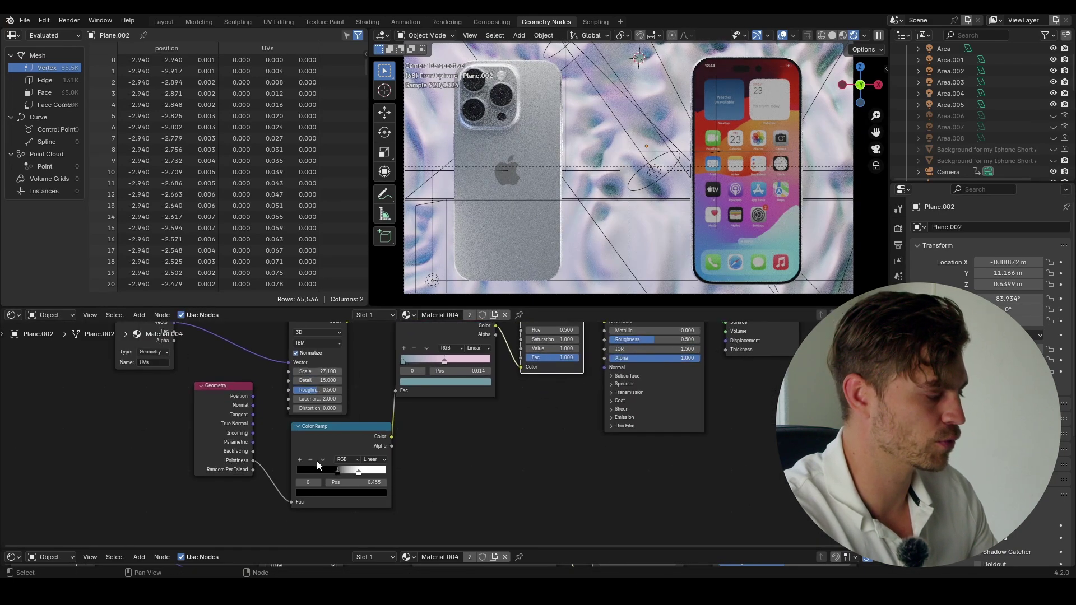
middle_click_drag(278, 494, 258, 524)
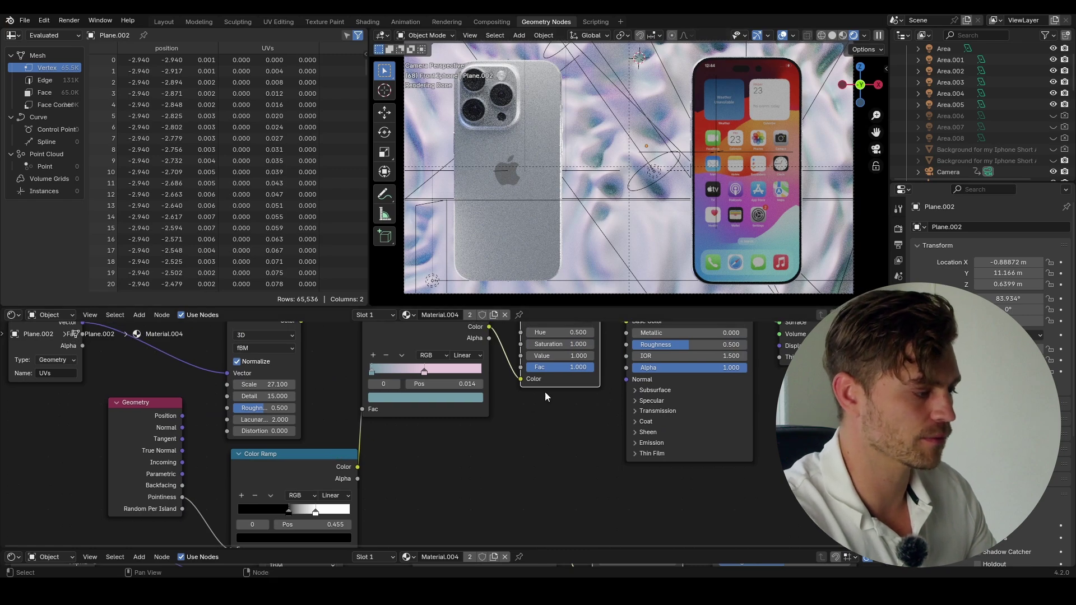
middle_click_drag(545, 391, 521, 490)
scroll(617, 178, "down", 1)
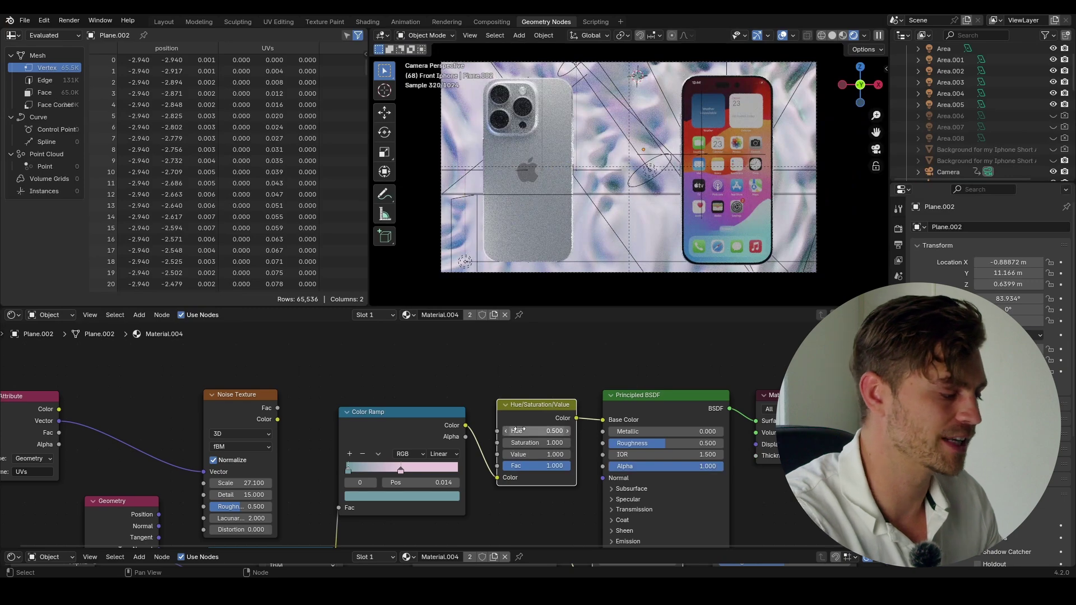
left_click_drag(533, 431, 542, 431)
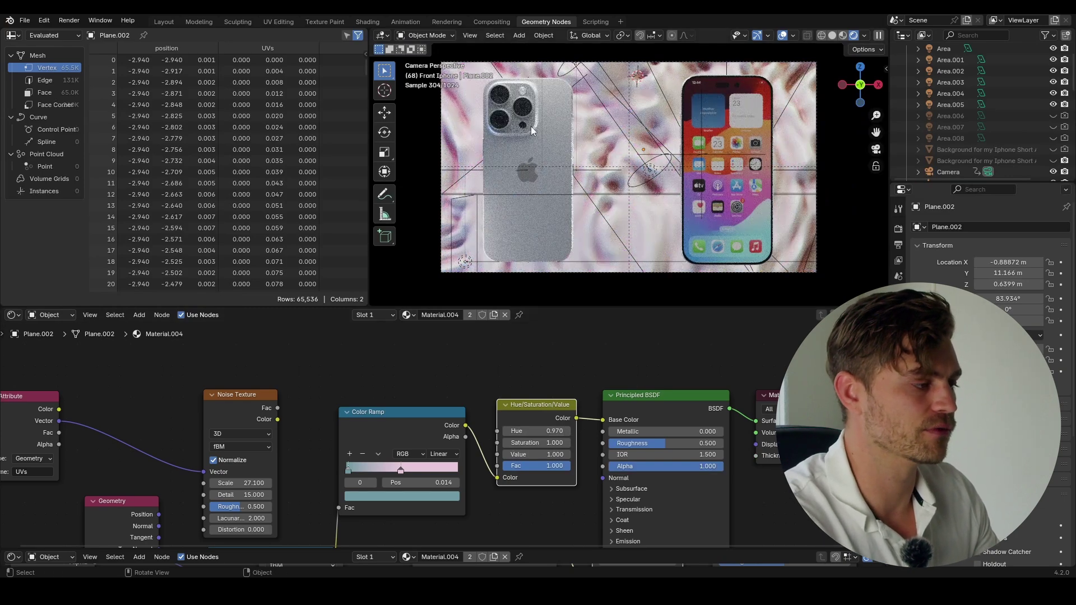
key("ctrl+z")
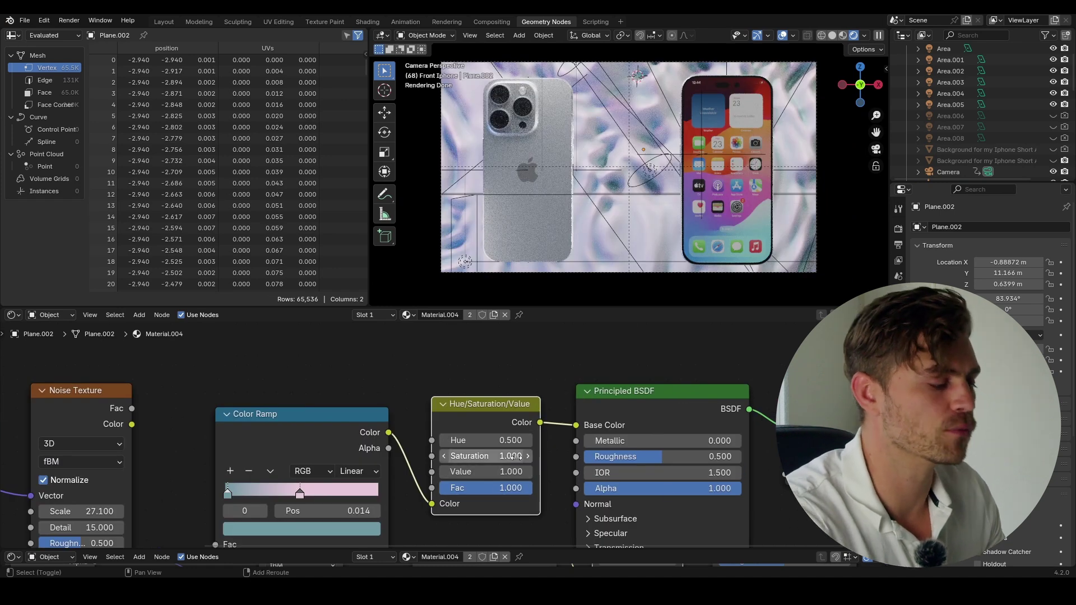
Try a Saturation of 0.2 on the Hue/Saturation/Value node and lower it to 0.
left_click(516, 456)
type("0.2")
key("Return")
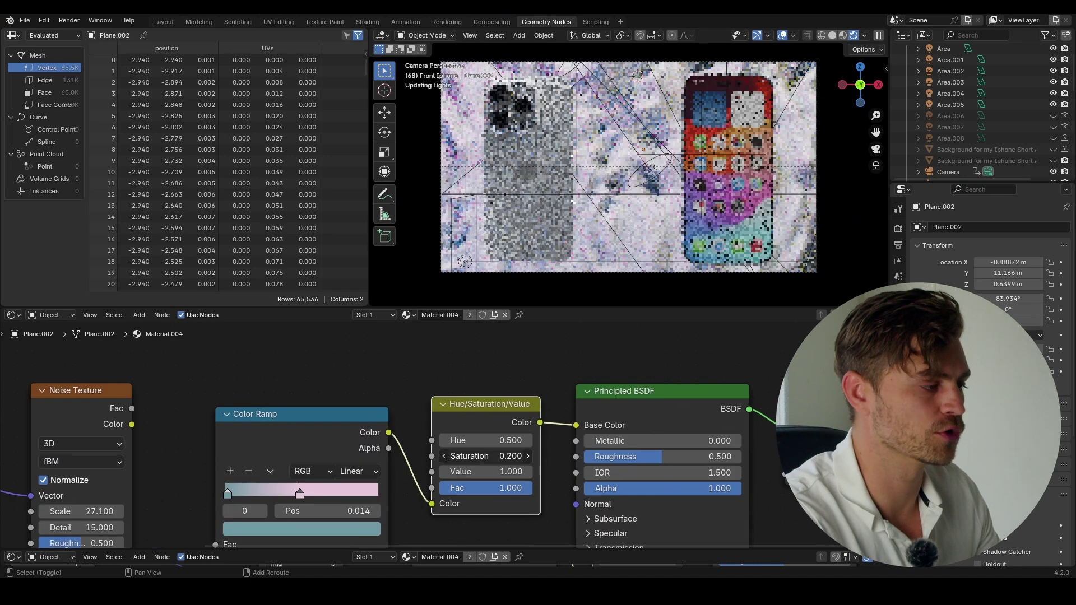
left_click_drag(485, 456, 474, 455, "shift")
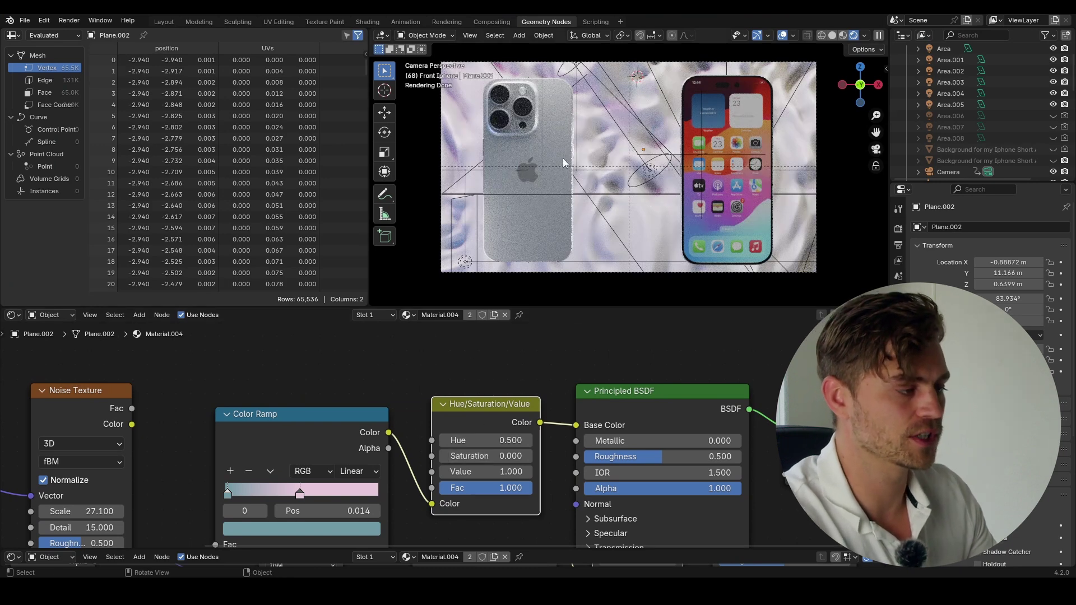
Hide the Area.009, Area.010 and Area.011 lights to compare the render, and show them again.
scroll(998, 116, "down", 5)
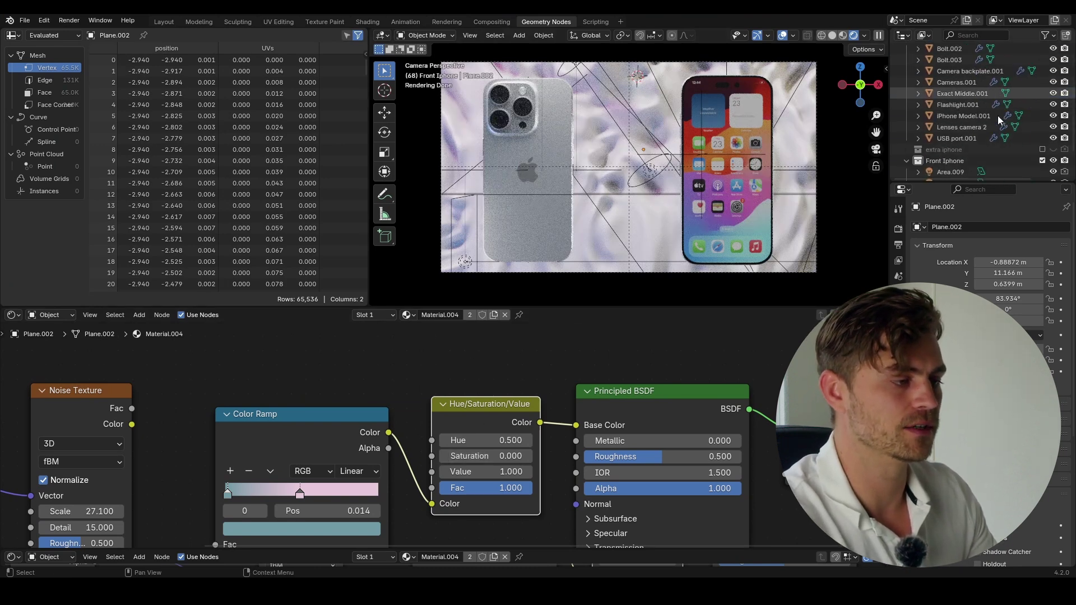
left_click_drag(1053, 113, 1053, 91)
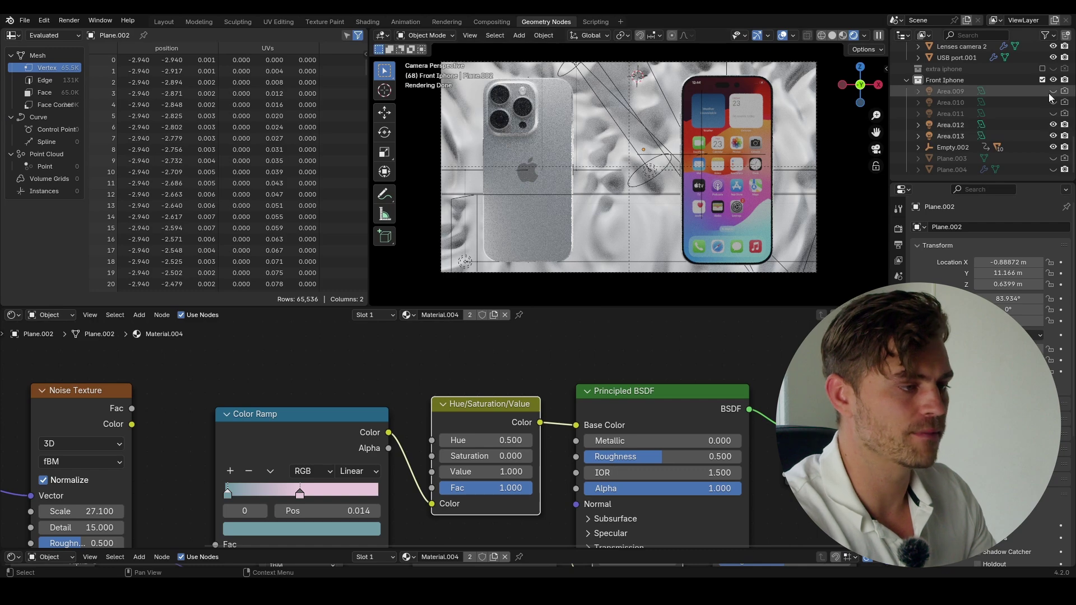
left_click_drag(1052, 91, 1053, 113)
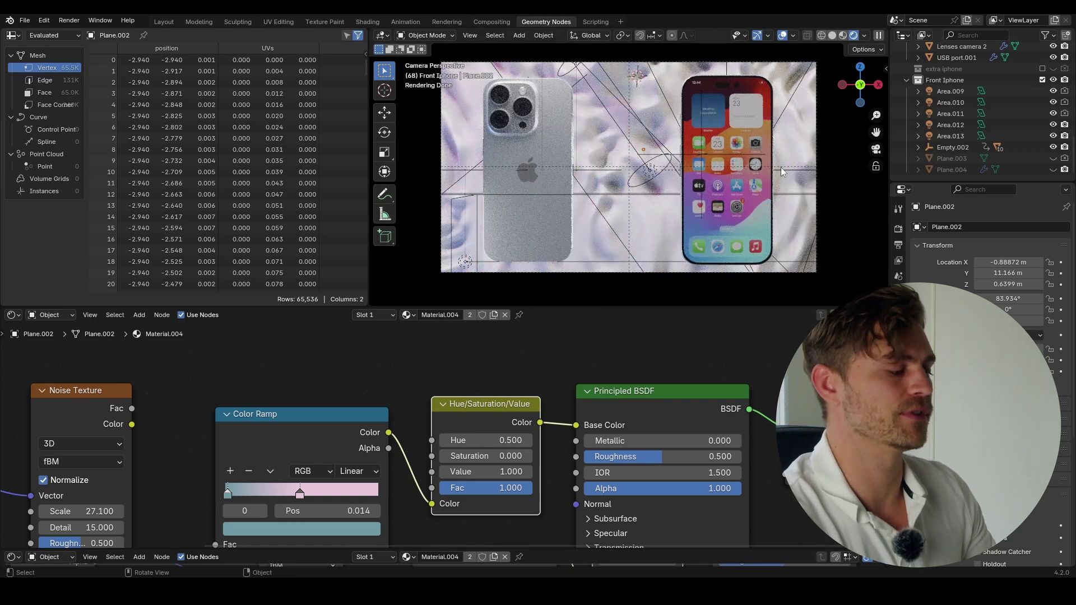
Raise the Hue/Saturation/Value node's Value to 2.
left_click_drag(503, 471, 566, 472)
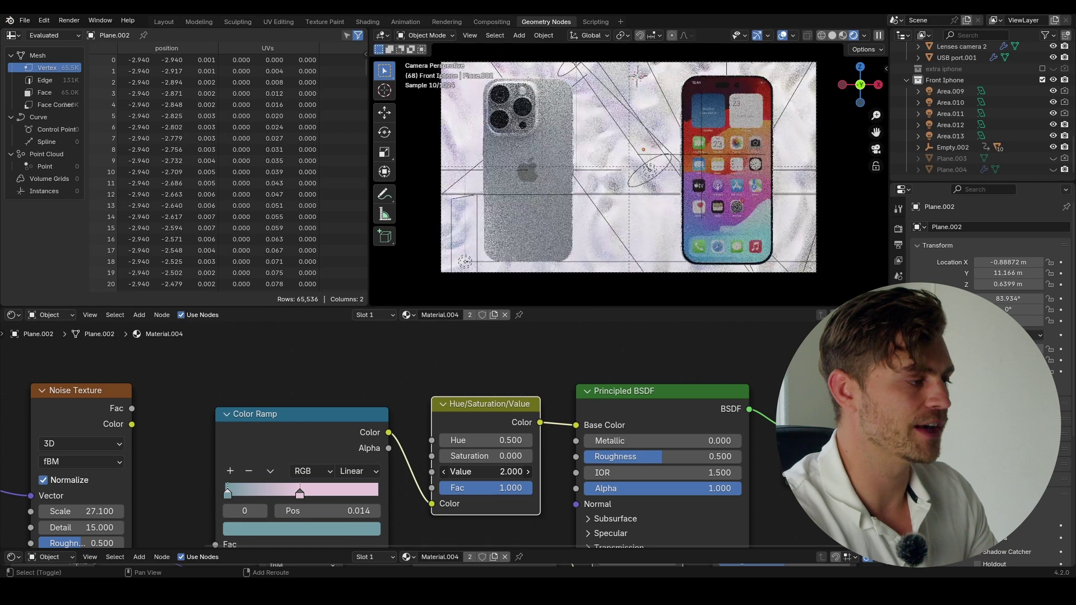
scroll(629, 226, "down", 1)
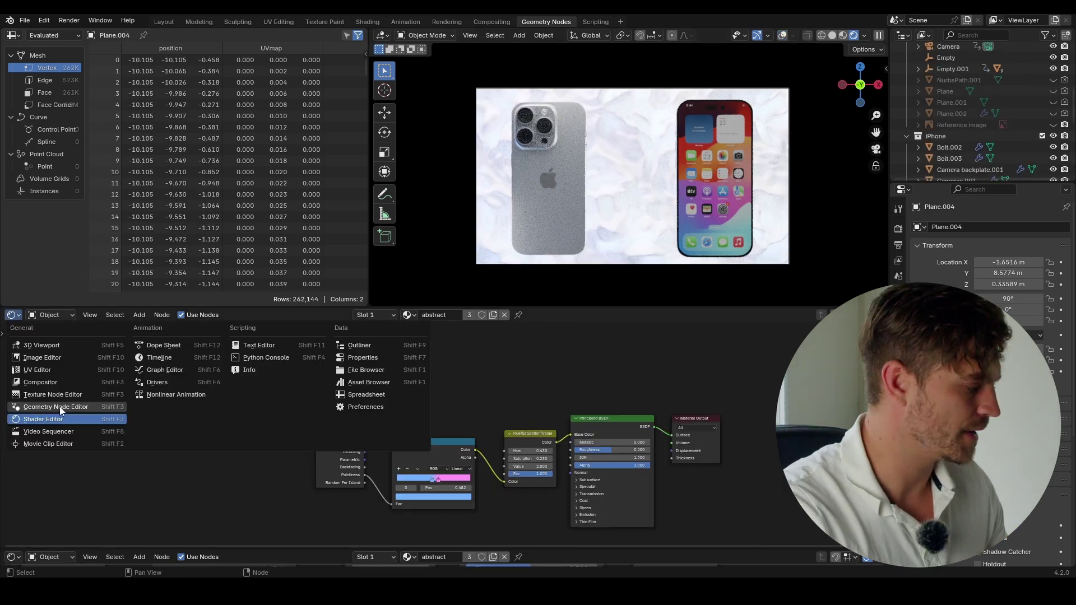
Switch Plane.004's node area to the Geometry Node Editor and examine the main geometry chain from Grid to Group Output.
left_click(60, 407)
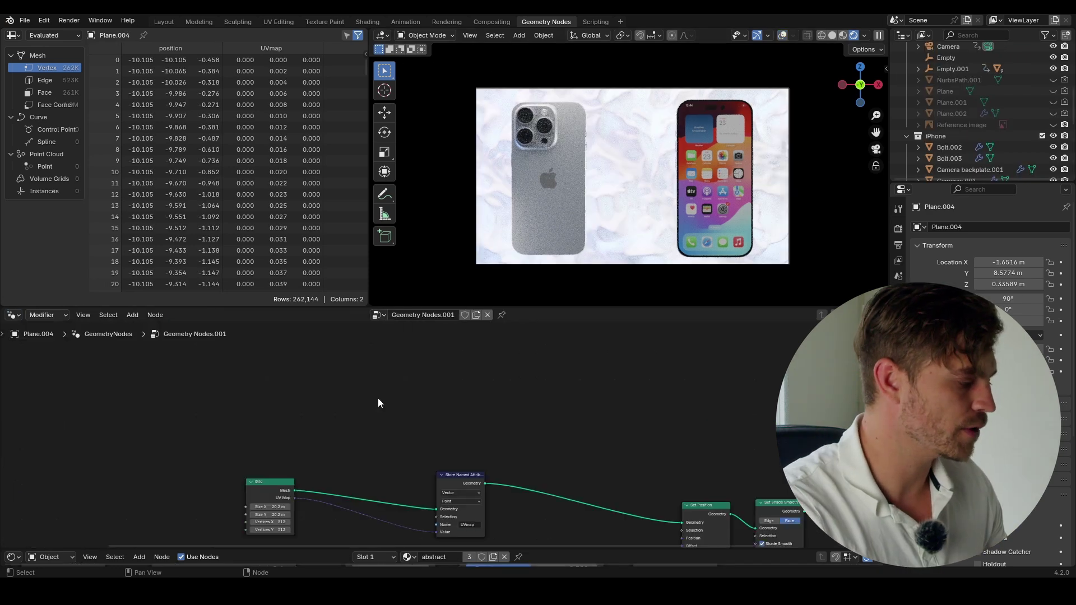
mouse_move(378, 398)
middle_mouse_down()
mouse_move(554, 440)
mouse_move(452, 397)
mouse_move(390, 399)
middle_mouse_up()
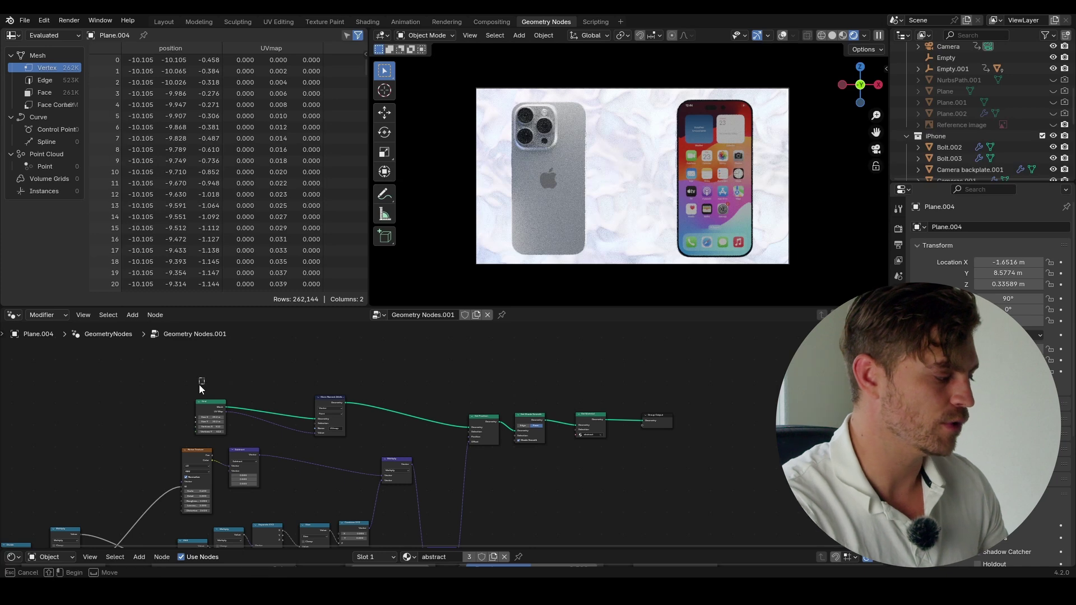
left_click_drag(199, 384, 508, 436)
scroll(292, 368, "up", 2)
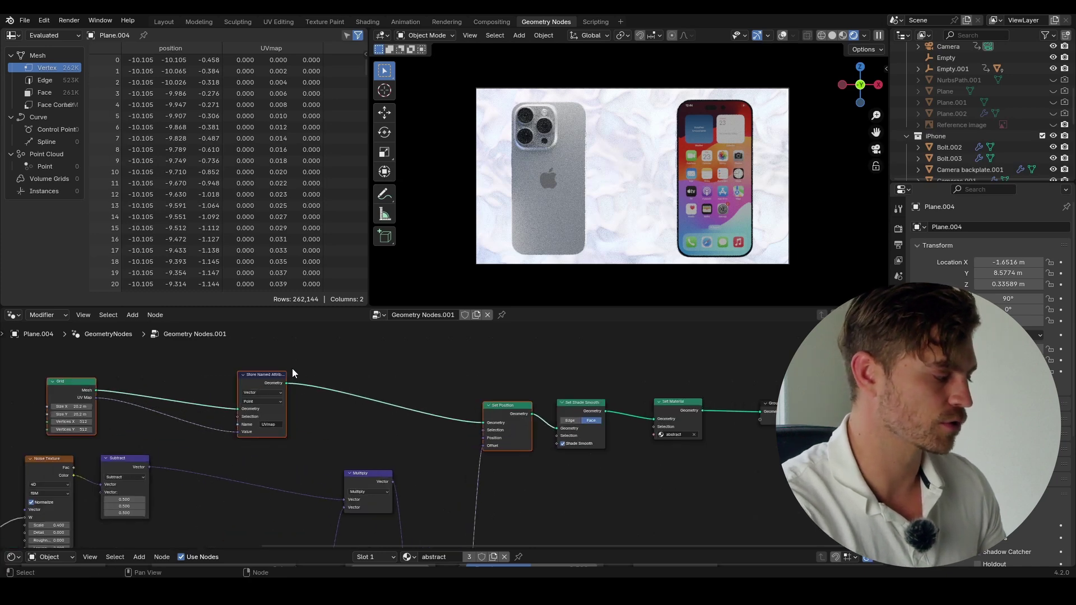
left_click(272, 383)
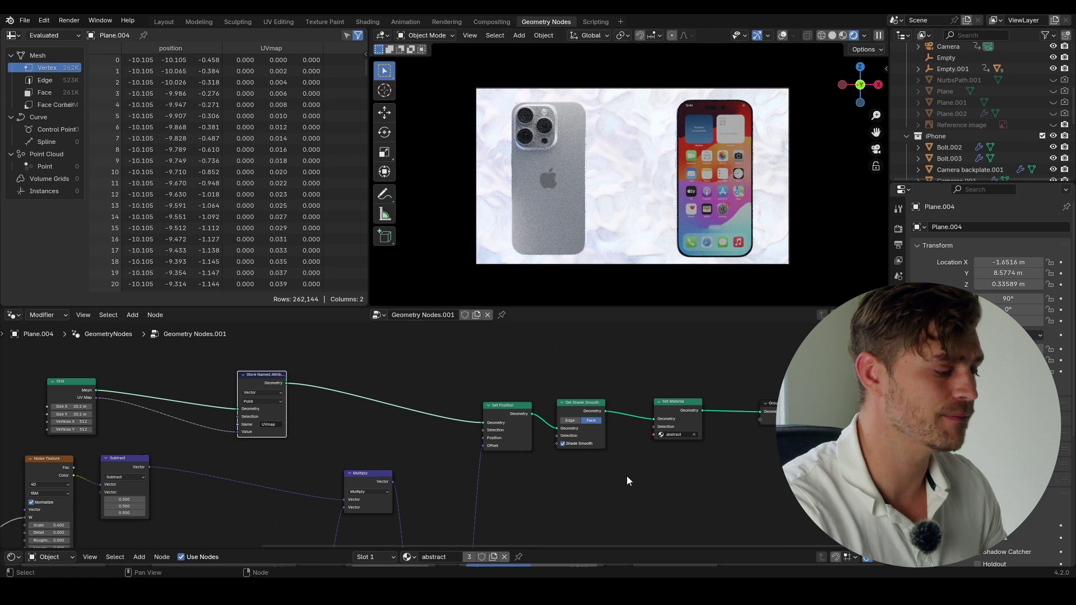
scroll(626, 475, "up", 5)
middle_click_drag(736, 449, 518, 467)
scroll(598, 460, "up", 1)
scroll(574, 445, "up", 1)
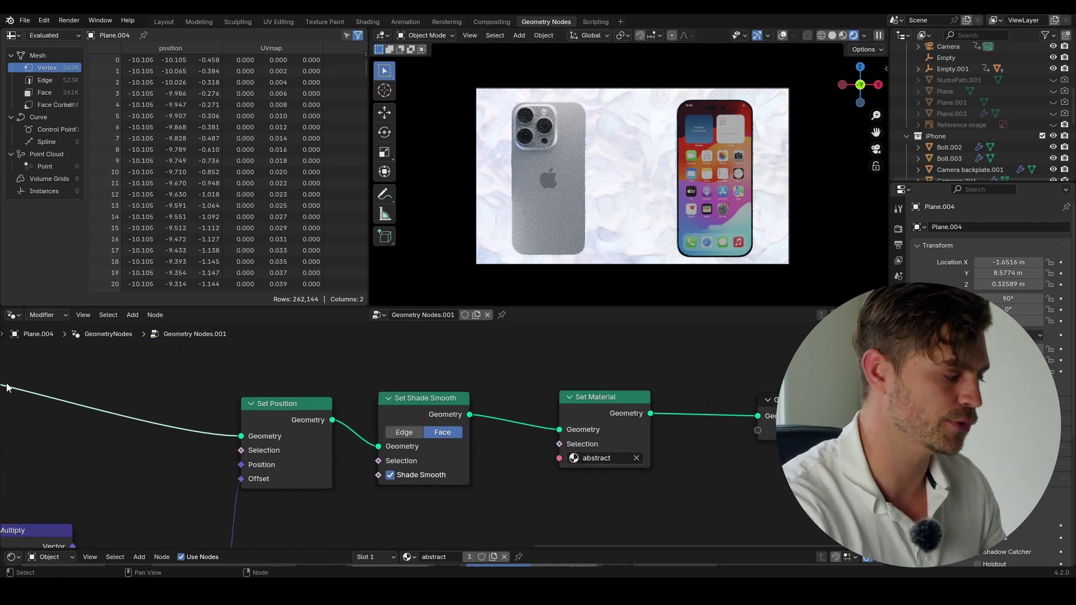
scroll(6, 388, "down", 6)
middle_click_drag(124, 390, 177, 371)
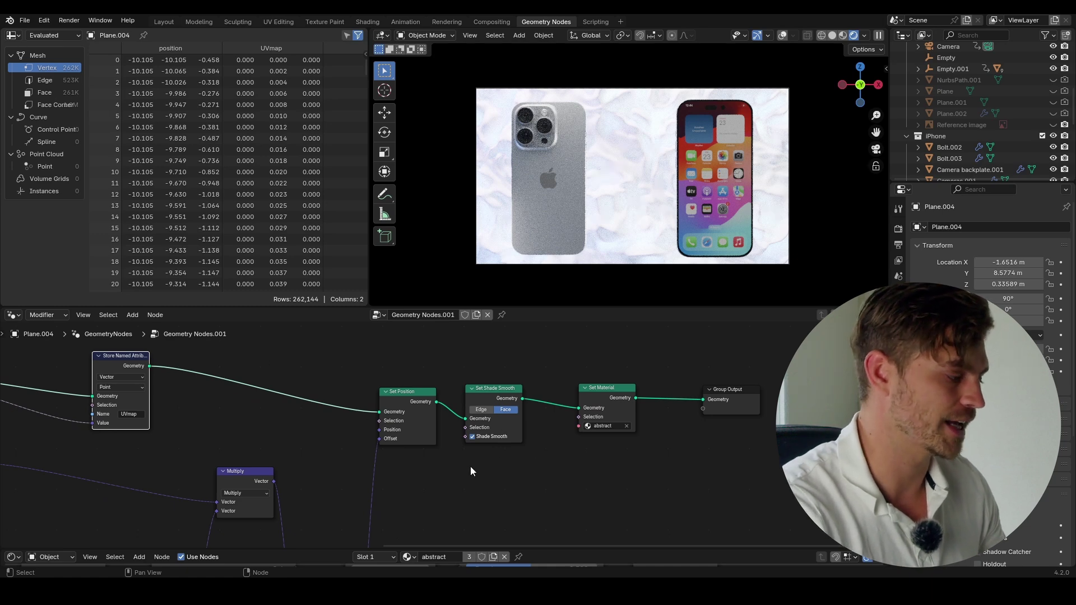
Examine the displacement nodes feeding Set Position, from the Scene Time branch to the Noise Texture's W input and settings.
middle_click_drag(471, 467, 505, 447)
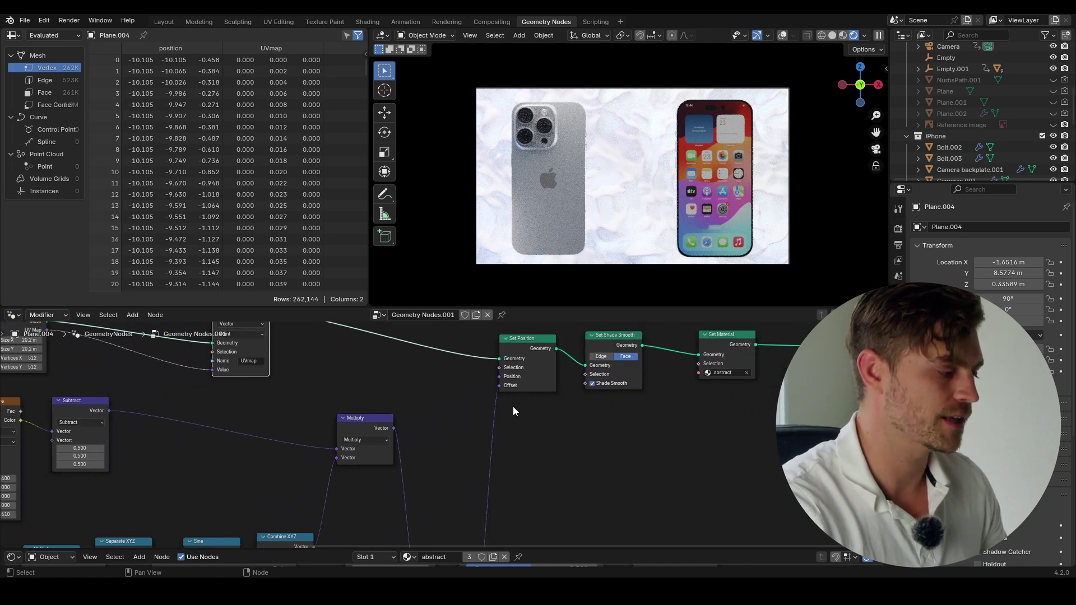
scroll(495, 431, "down", 5)
middle_click_drag(432, 455, 511, 426)
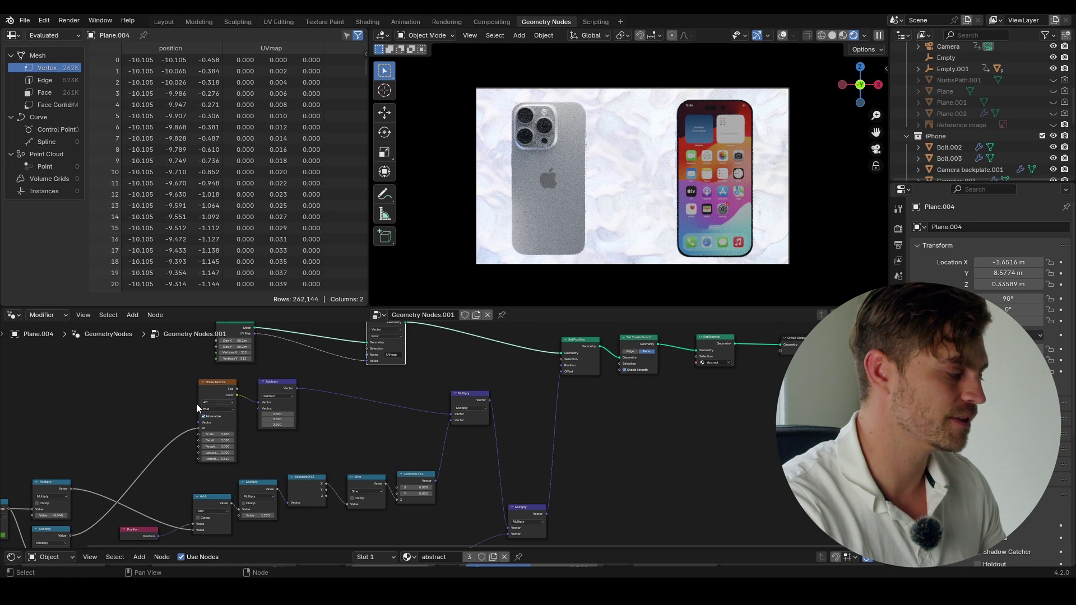
middle_click_drag(242, 405, 481, 329)
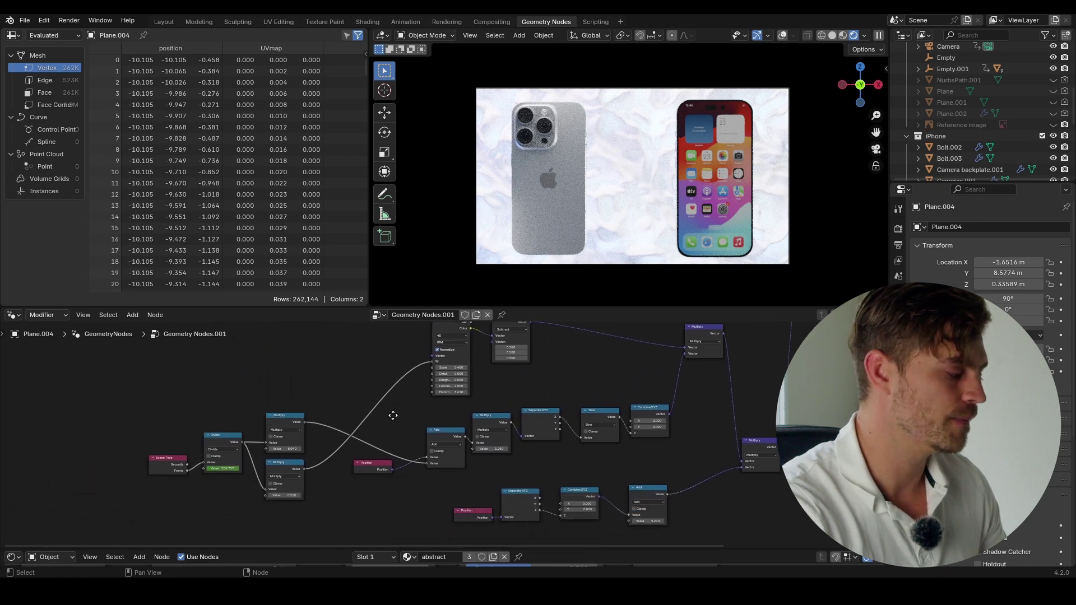
scroll(394, 415, "up", 4)
middle_click_drag(272, 445, 314, 463)
scroll(449, 416, "up", 4)
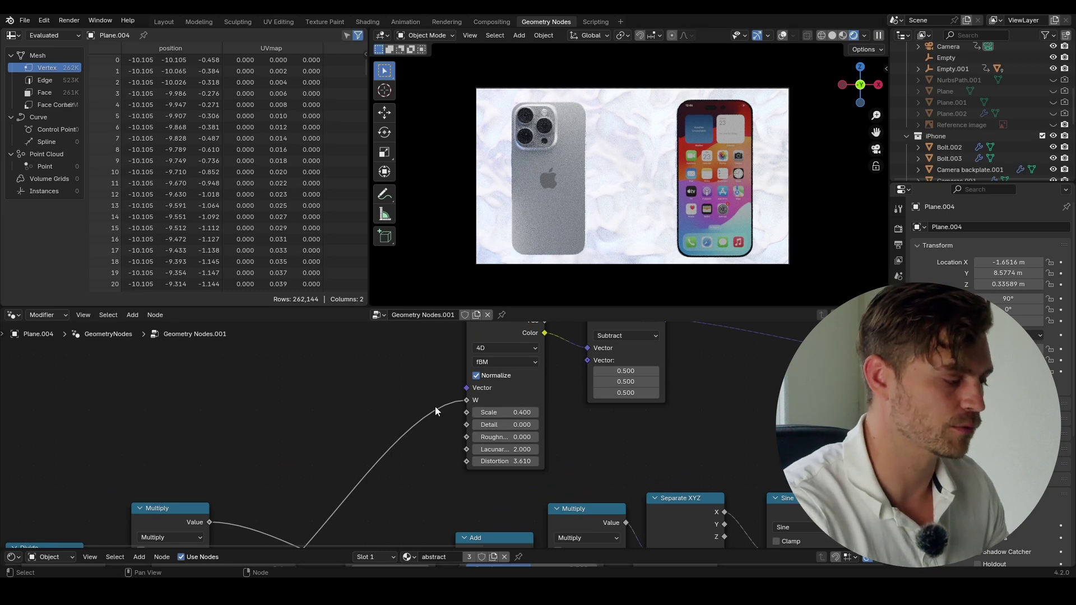
Examine how the Scene Time and Divide nodes feed the two Multiply nodes driving the noise and the Add node.
scroll(383, 449, "down", 2)
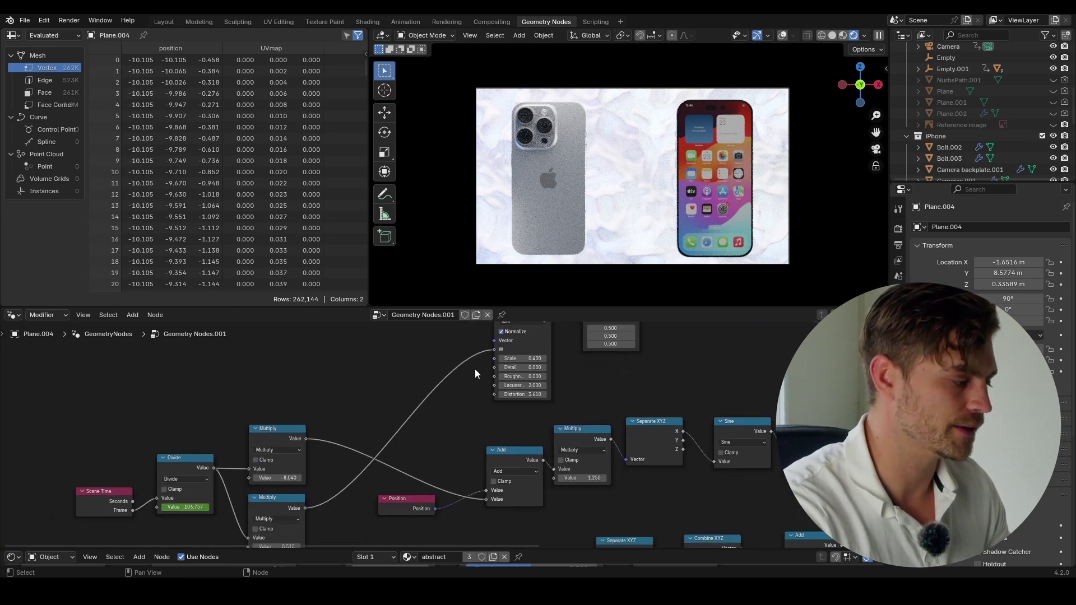
scroll(294, 496, "up", 2)
left_click(285, 477)
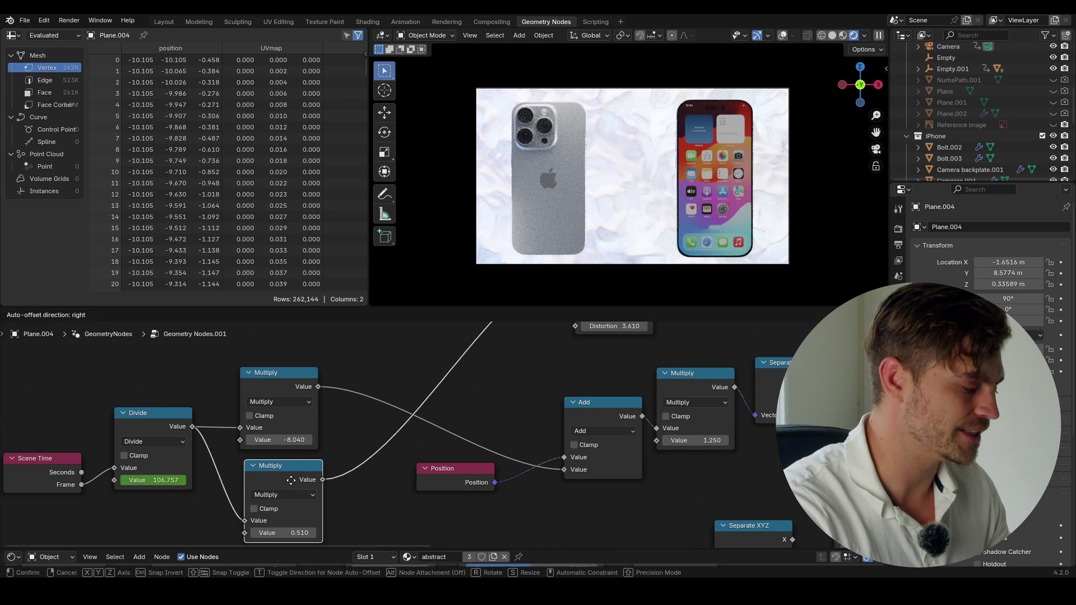
left_click(72, 447)
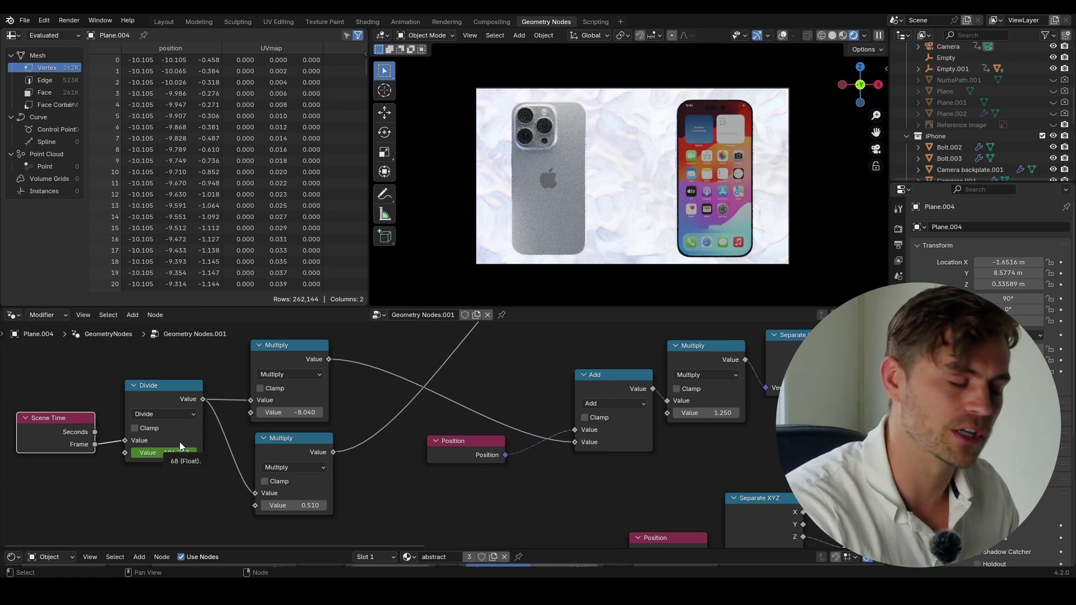
middle_click_drag(285, 448, 271, 451)
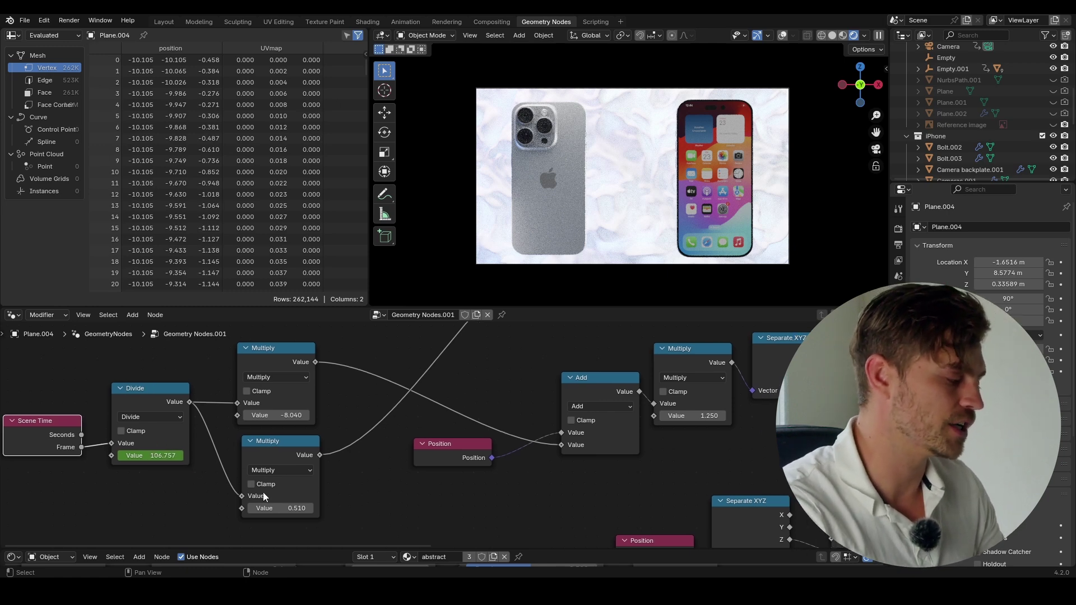
scroll(300, 457, "down", 3)
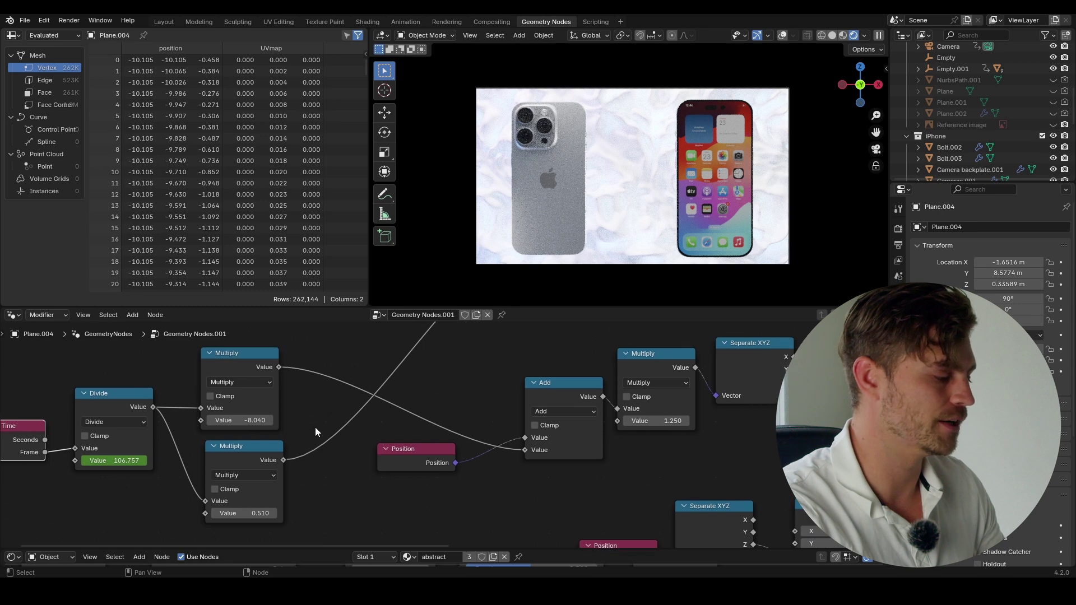
left_click_drag(375, 361, 301, 499)
scroll(301, 499, "up", 2)
mouse_move(260, 364)
left_mouse_down()
mouse_move(284, 371)
mouse_move(268, 358)
left_mouse_up()
middle_click_drag(472, 394, 415, 394)
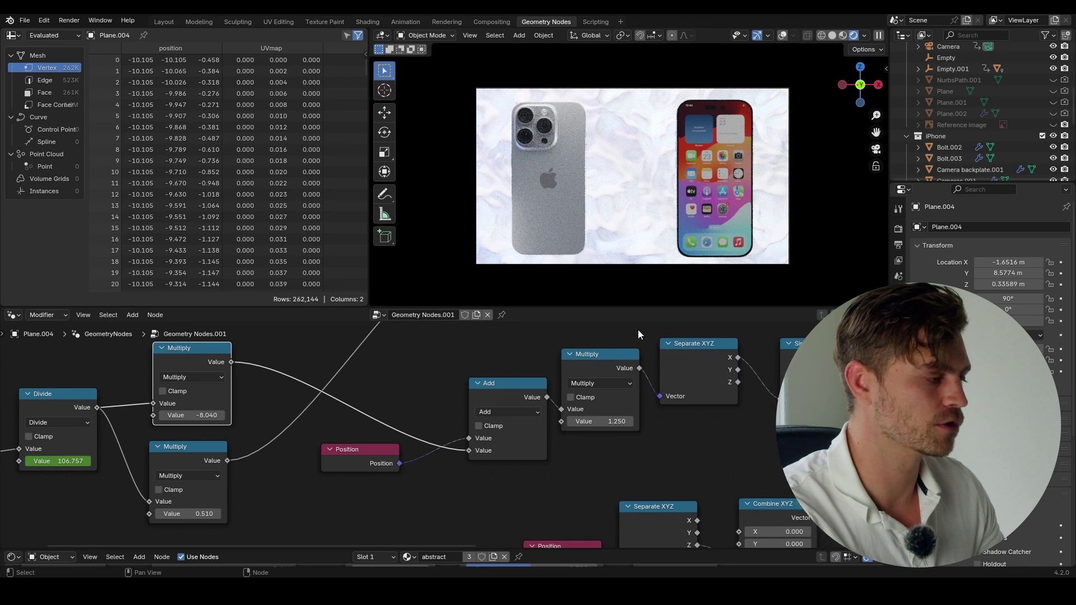
Switch the viewport to Solid shading and try 47.15 as the upper Multiply node's value while playing the animation.
left_click_drag(186, 416, 241, 415)
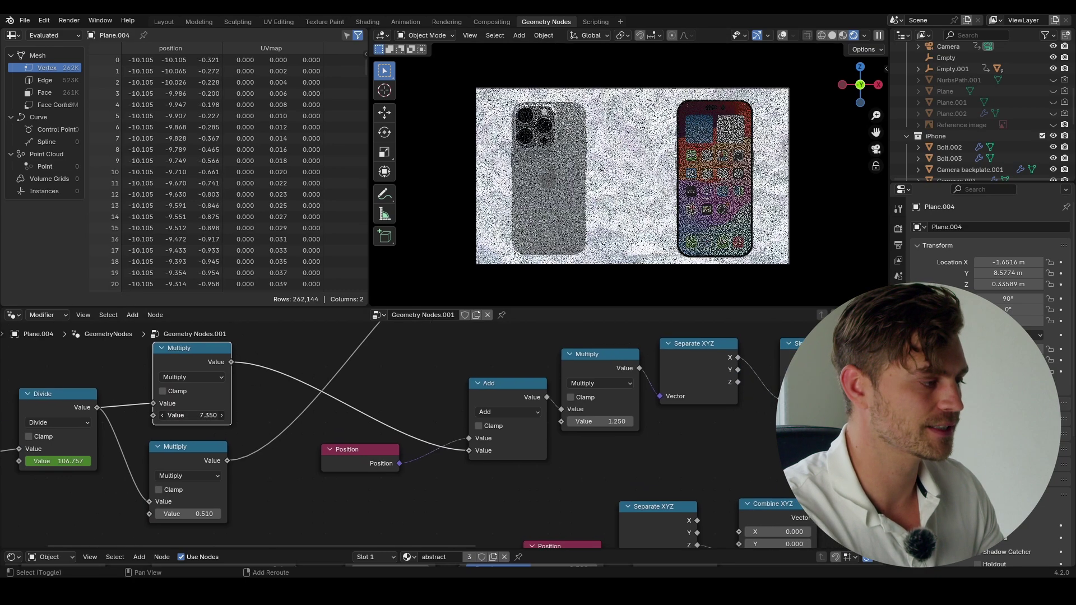
left_click(833, 35)
mouse_move(732, 146)
middle_mouse_down()
mouse_move(609, 158)
mouse_move(650, 174)
mouse_move(634, 203)
middle_mouse_up()
left_click_drag(221, 415, 328, 415)
key("space")
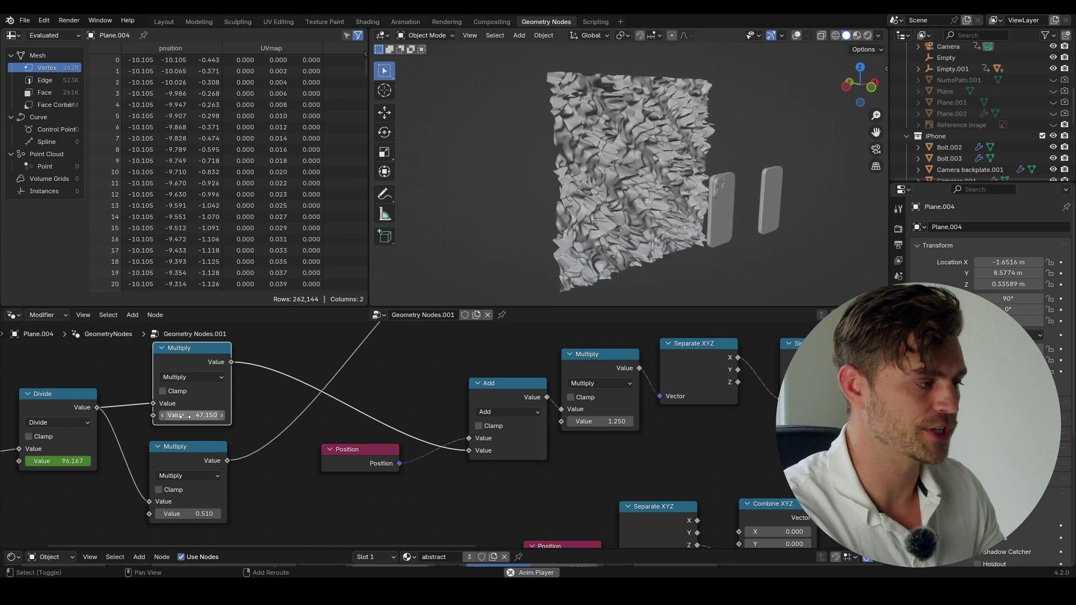
Set the upper time Multiply node's value to -8 and preview the animation.
left_click(197, 416)
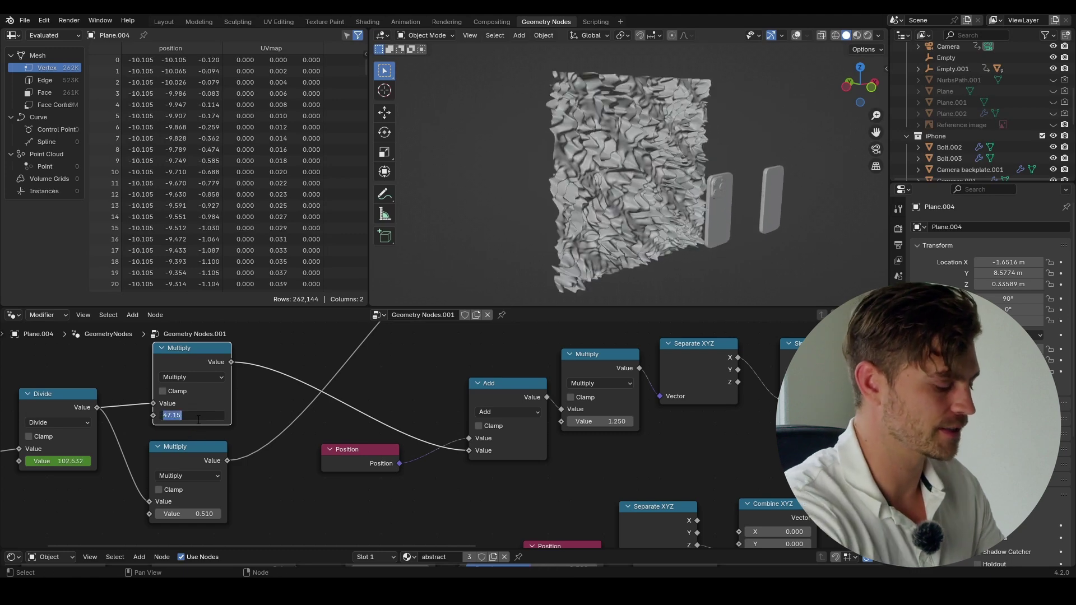
type("-8")
key("Return")
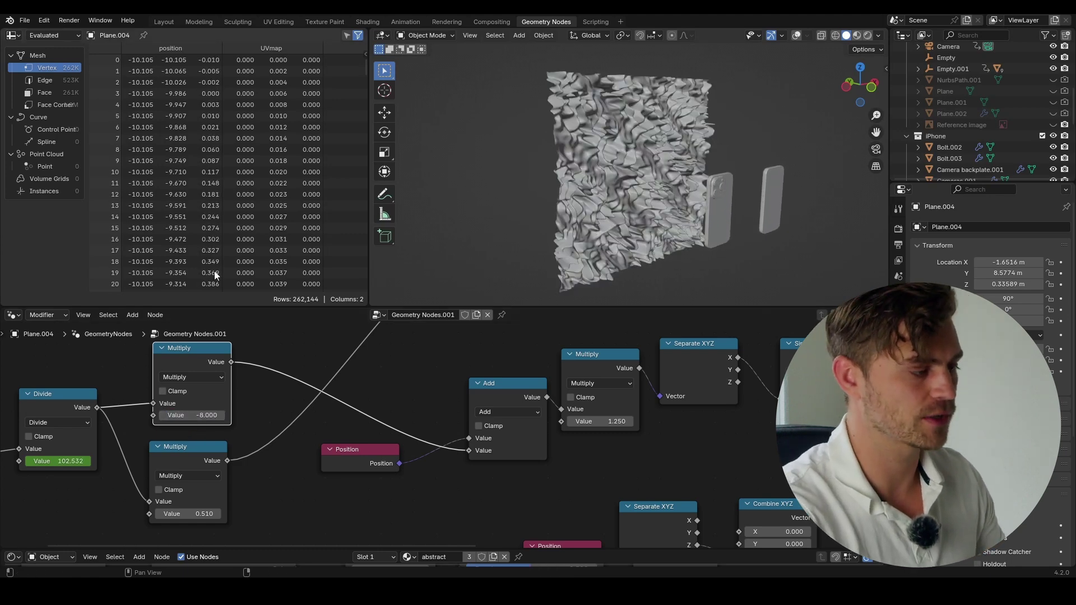
key("space")
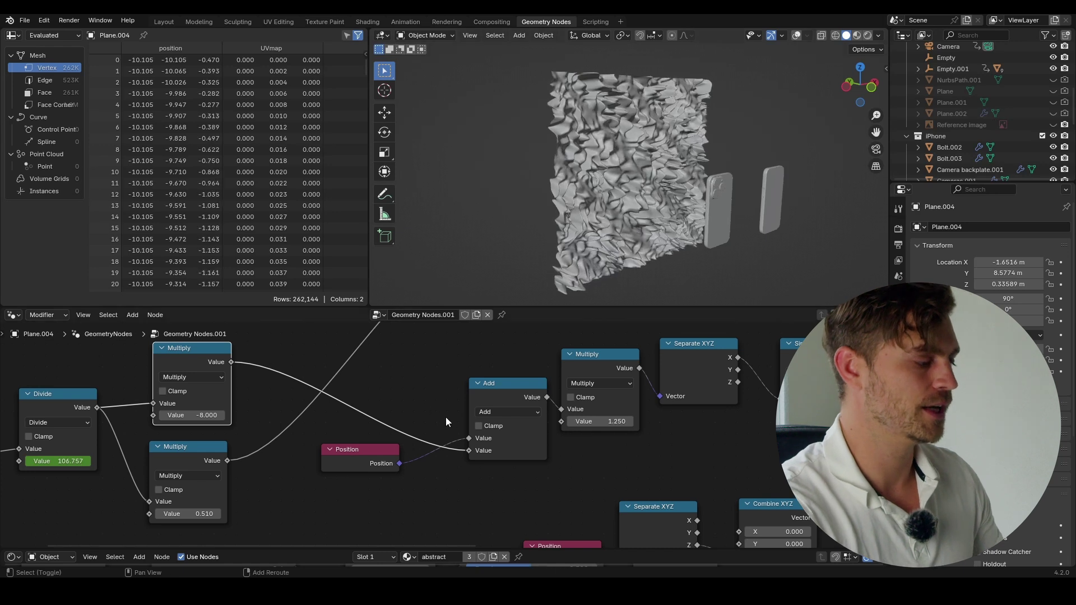
Move the upper Position node away from the Add node and examine the displacement chain that follows it.
left_click_drag(387, 457, 354, 487)
middle_click_drag(409, 456, 354, 455)
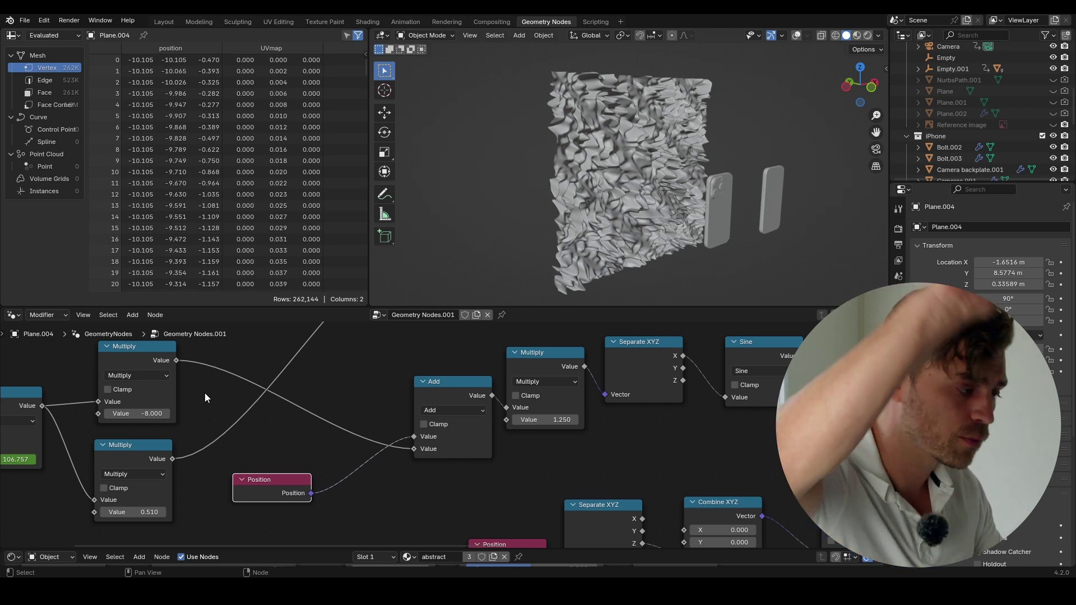
middle_click_drag(380, 435, 243, 456)
scroll(356, 436, "down", 10)
scroll(448, 433, "up", 2)
left_click_drag(551, 446, 263, 397)
middle_click_drag(403, 450, 403, 423)
scroll(452, 438, "up", 3)
Inspect the lower chain from Position through Separate XYZ and Combine XYZ, and set its Add node's value to 3.380.
left_click_drag(577, 525, 315, 492)
left_click_drag(557, 498, 685, 475)
key("ctrl+z")
middle_click_drag(610, 513, 593, 452)
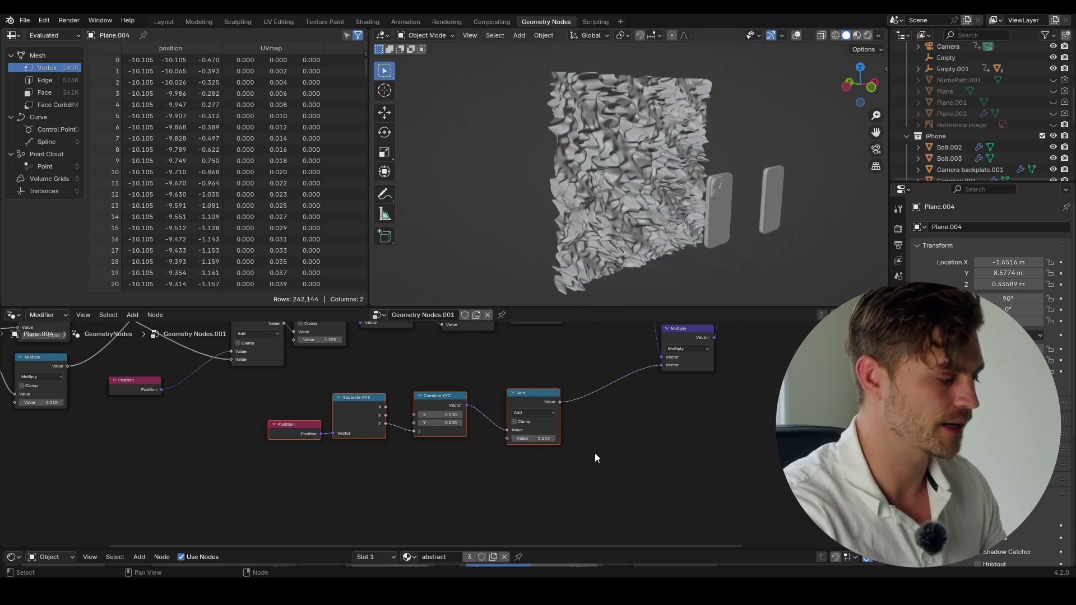
scroll(594, 453, "up", 3)
mouse_move(616, 442)
left_mouse_down()
mouse_move(605, 442)
mouse_move(635, 442)
left_mouse_up()
Insert a Vector Math node on the link between the upper Position node and the Add node.
middle_click_drag(456, 413, 577, 481)
scroll(339, 407, "down", 5)
middle_click_drag(283, 395, 434, 466)
scroll(476, 436, "up", 3)
left_click(430, 486)
key("shift+a")
type("vecto")
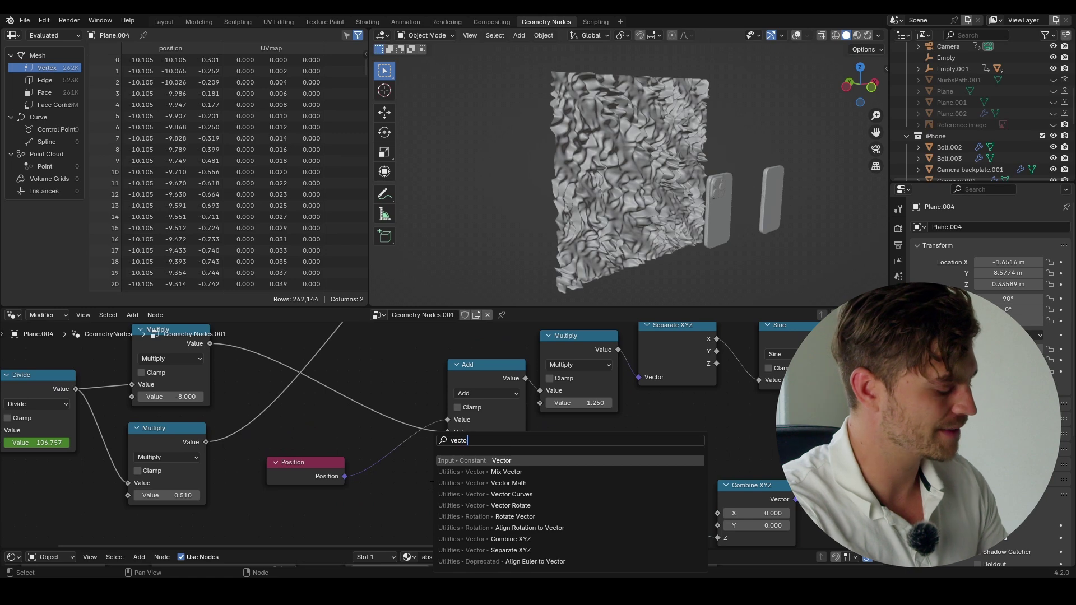
type("r ma")
left_click(512, 460)
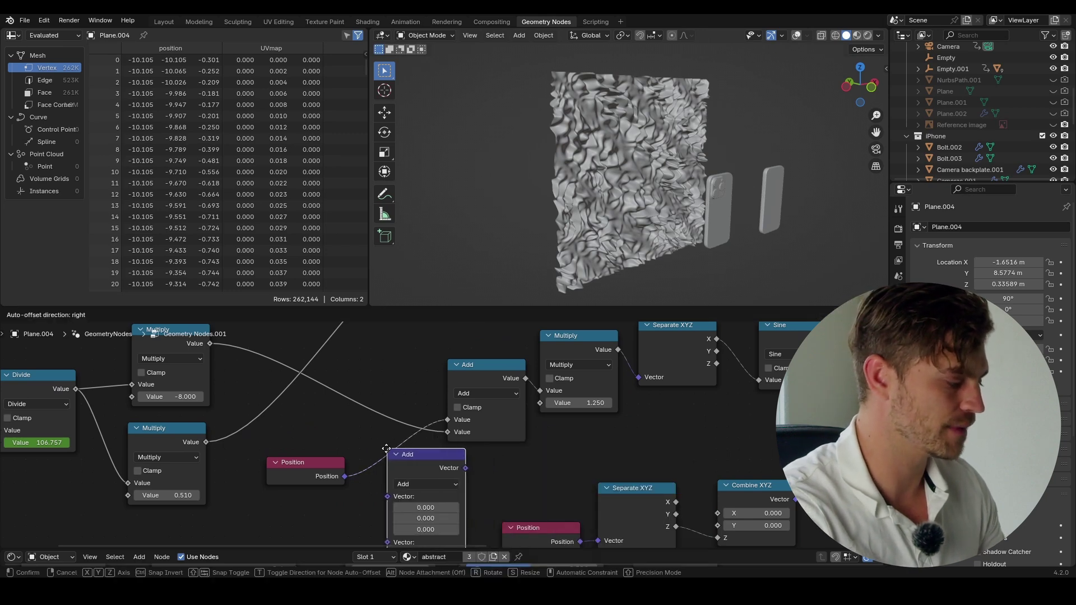
left_click(368, 442)
Set the new Vector Math node's operation to Multiply and its X factor to 1.
middle_click_drag(399, 473, 372, 380)
left_click(372, 380)
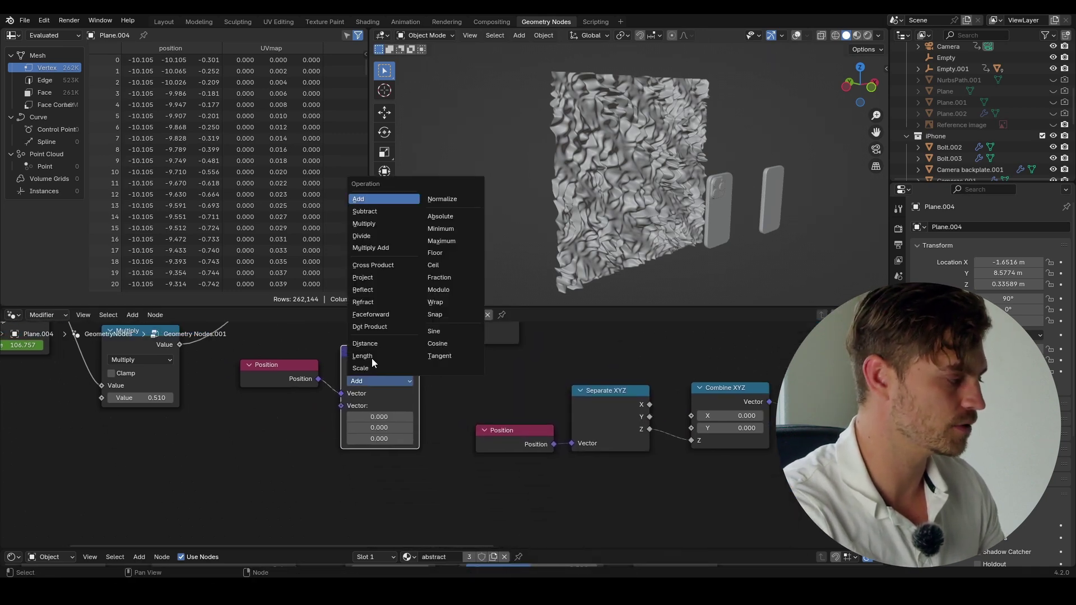
left_click(380, 227)
mouse_move(639, 191)
middle_mouse_down()
mouse_move(654, 177)
mouse_move(722, 254)
mouse_move(587, 208)
mouse_move(690, 231)
mouse_move(682, 201)
mouse_move(628, 176)
middle_mouse_up()
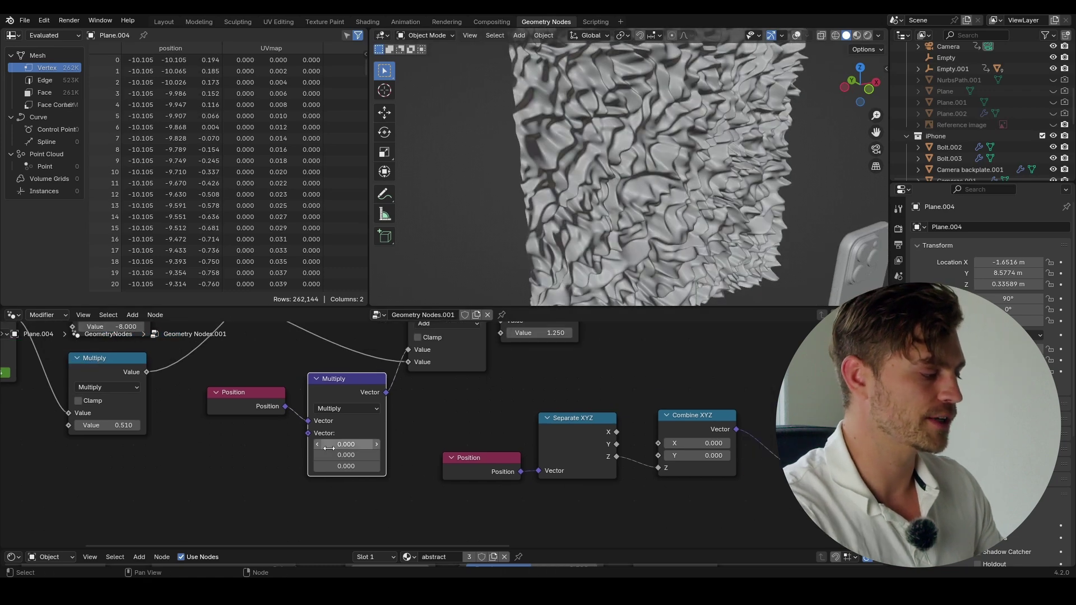
middle_click_drag(327, 397, 342, 460)
scroll(319, 462, "down", 3)
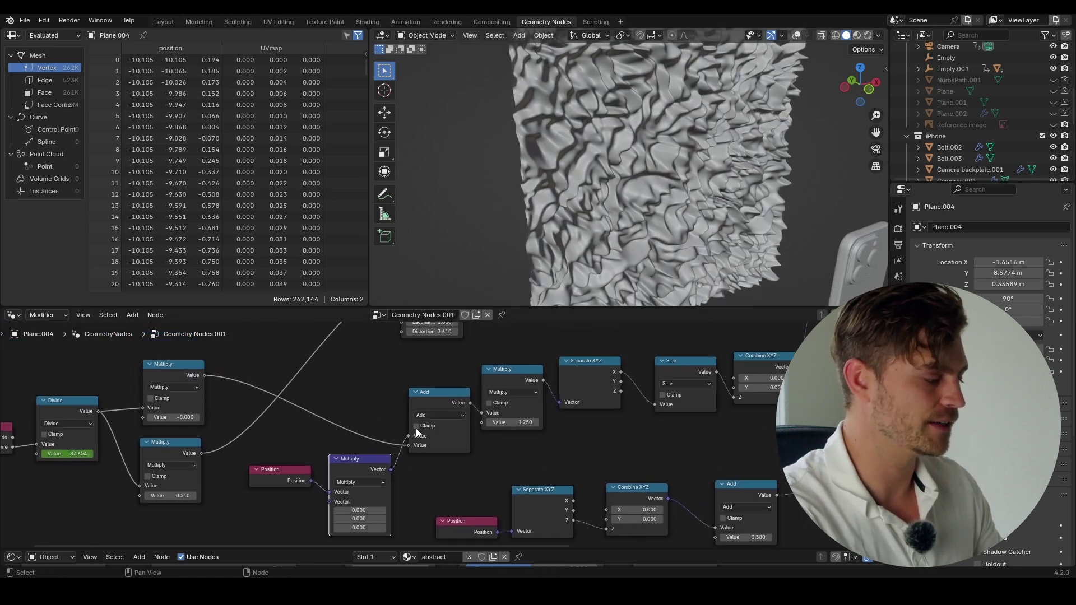
scroll(455, 402, "up", 2)
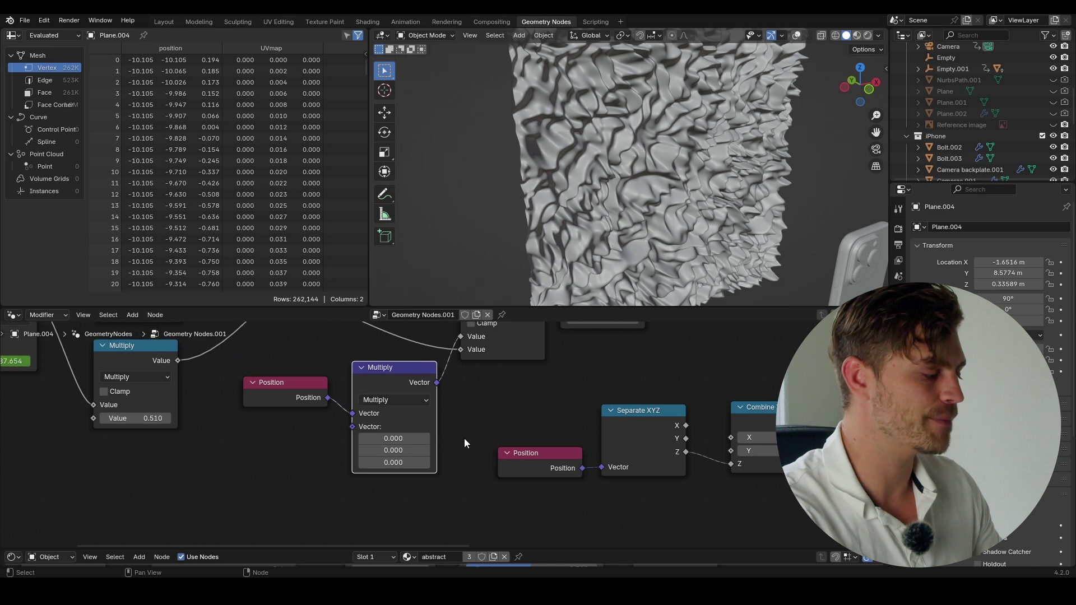
scroll(526, 438, "up", 1)
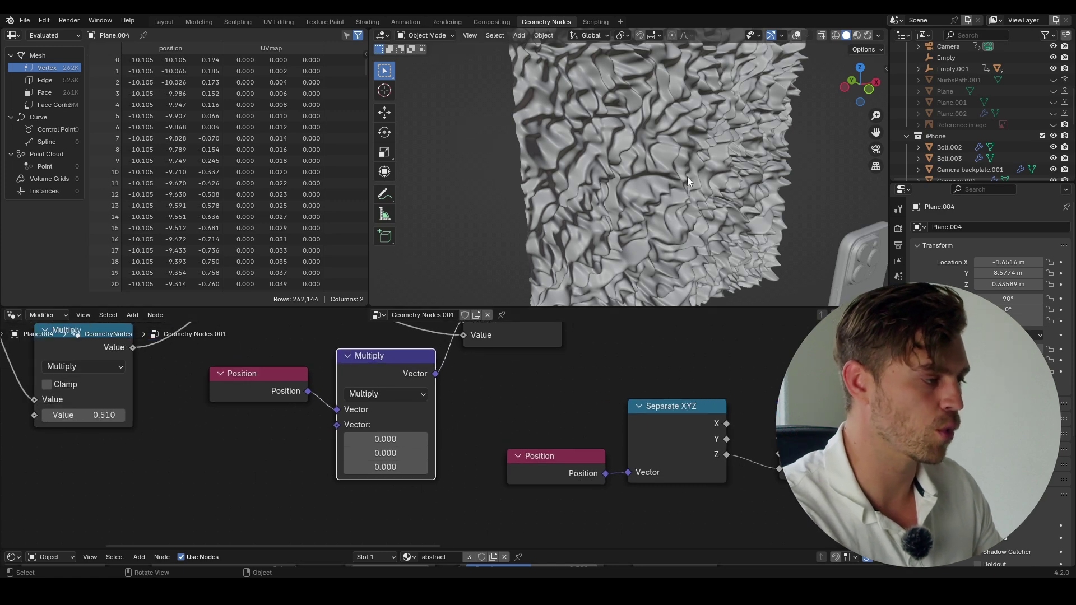
left_click(391, 439)
type("1")
key("Return")
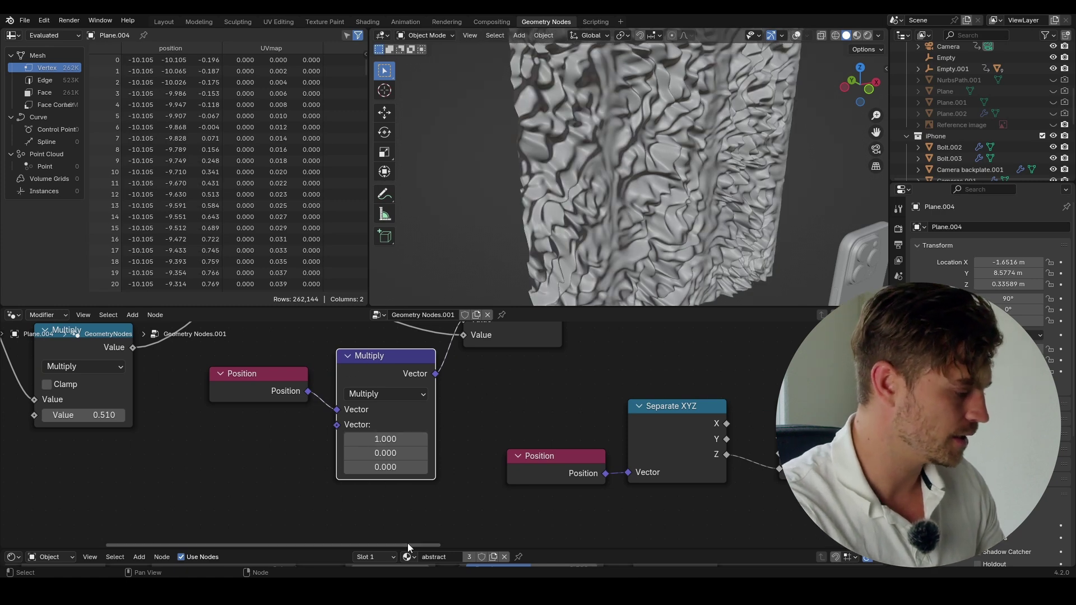
Enlarge the Shader Editor area, switch it to a Timeline, and play the animation from the first frame.
left_click_drag(409, 544, 417, 500)
left_click(13, 497)
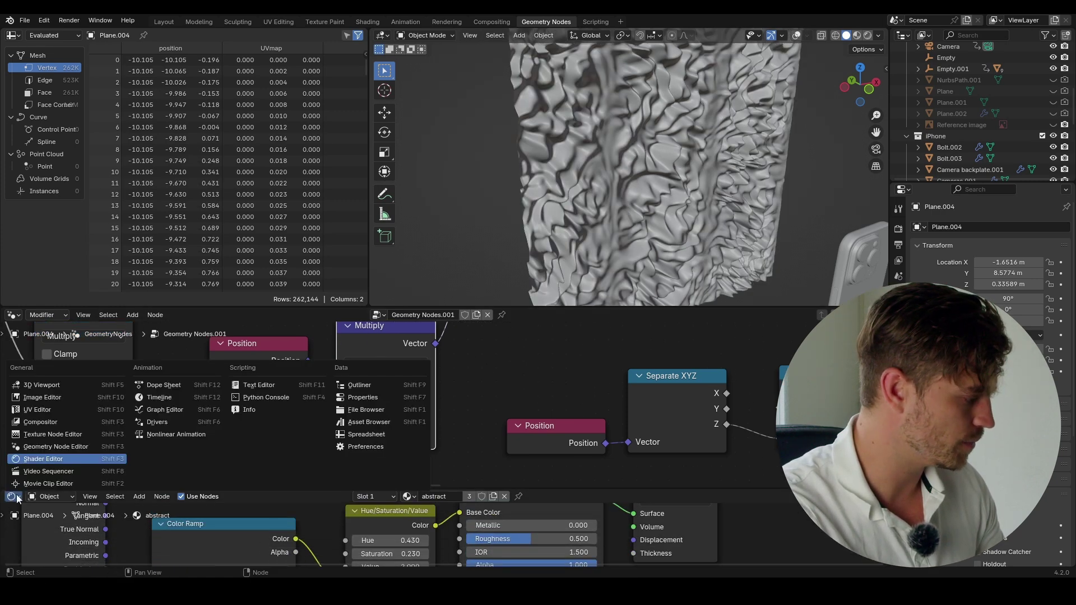
left_click(177, 400)
left_click(422, 496)
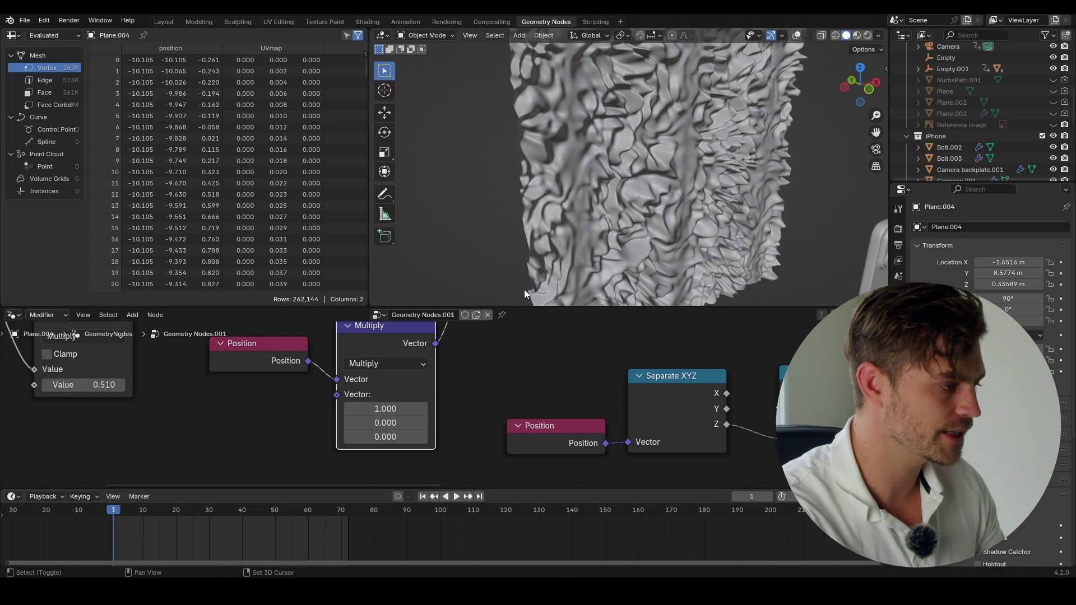
key("shift+space")
middle_click_drag(664, 223, 625, 189)
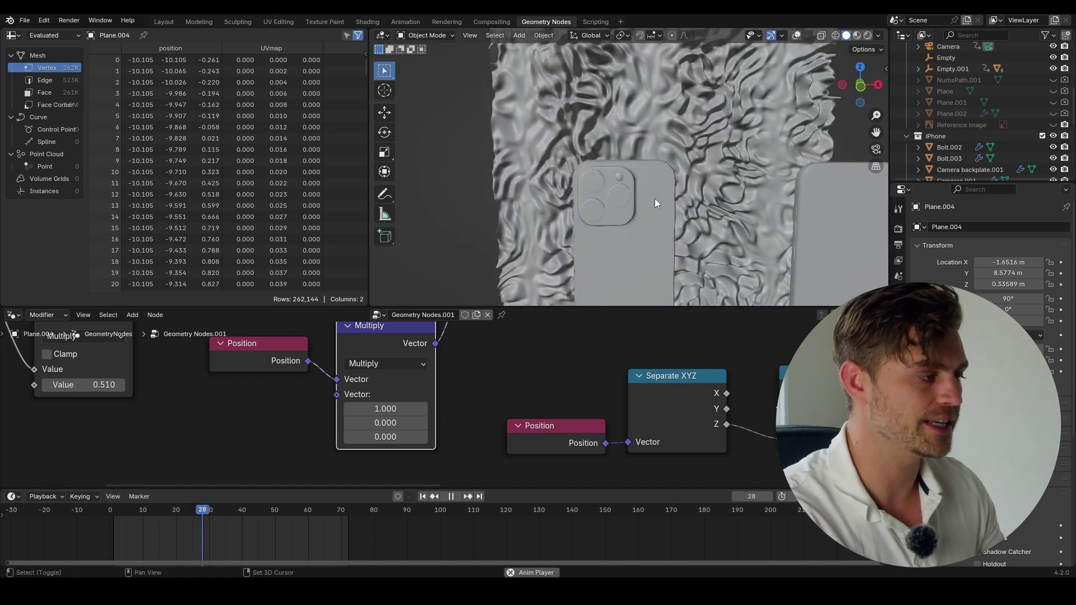
scroll(653, 220, "down", 4)
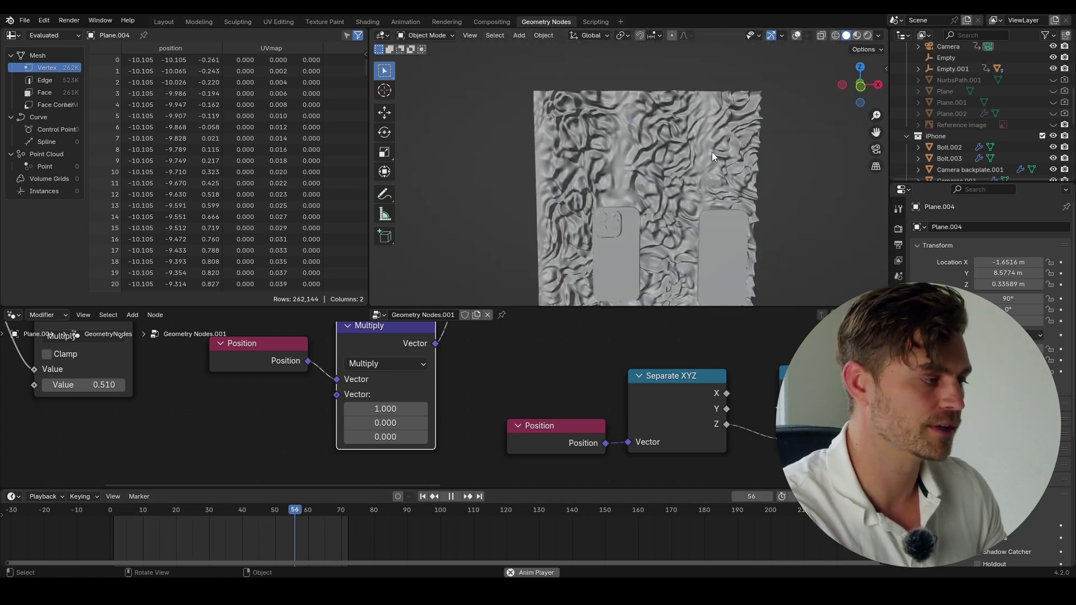
Set the vector Multiply node's X factor to 0 and Y factor to 1, and preview the wave direction.
middle_click_drag(508, 348, 504, 389)
left_click(408, 448)
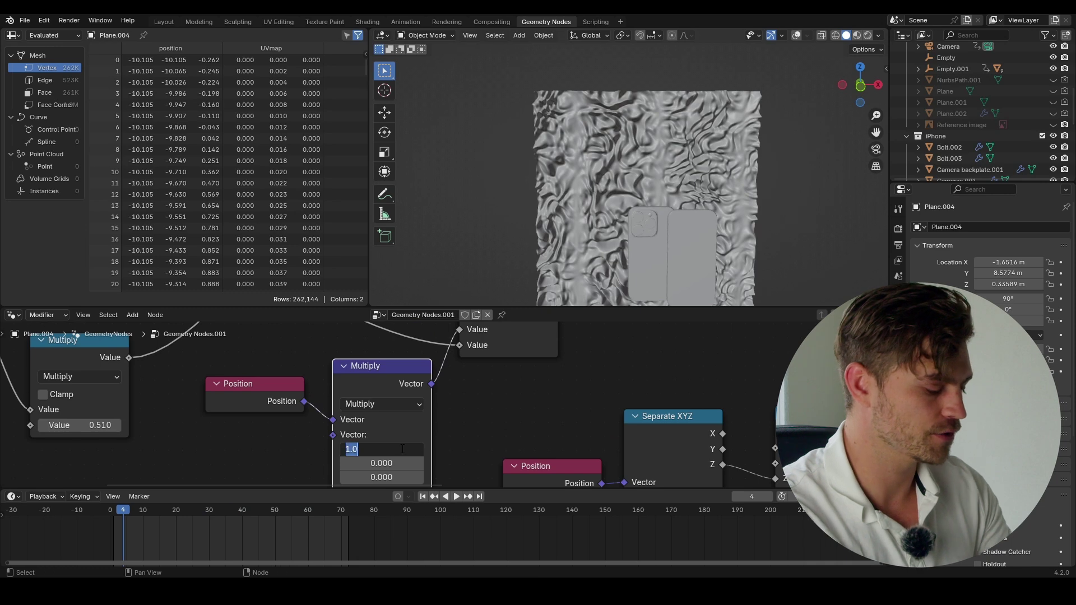
type("0")
left_click(394, 463)
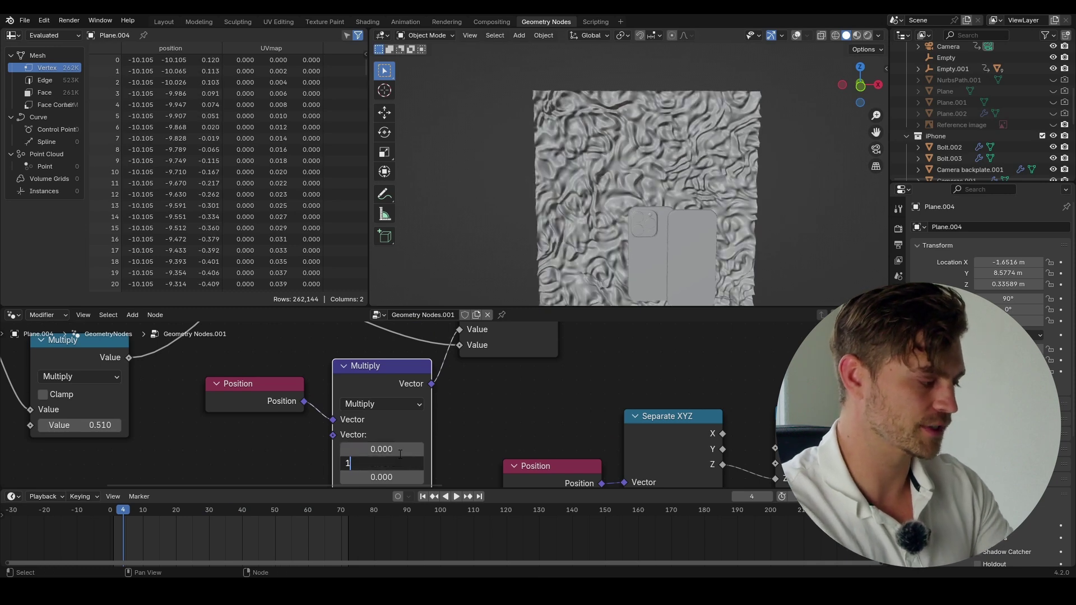
type("1")
key("Return")
left_click(455, 496)
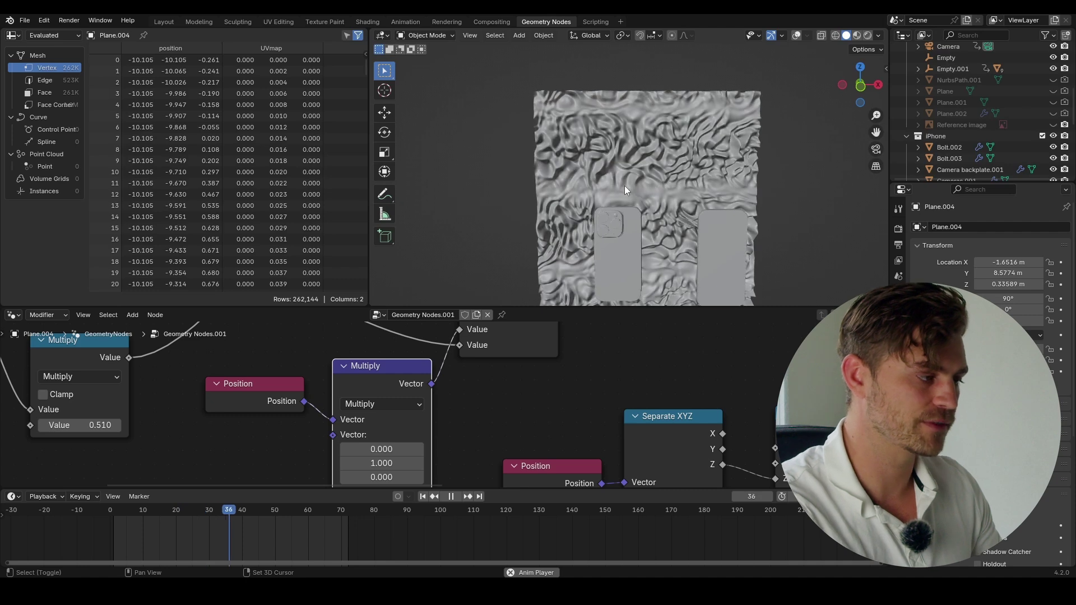
key("space")
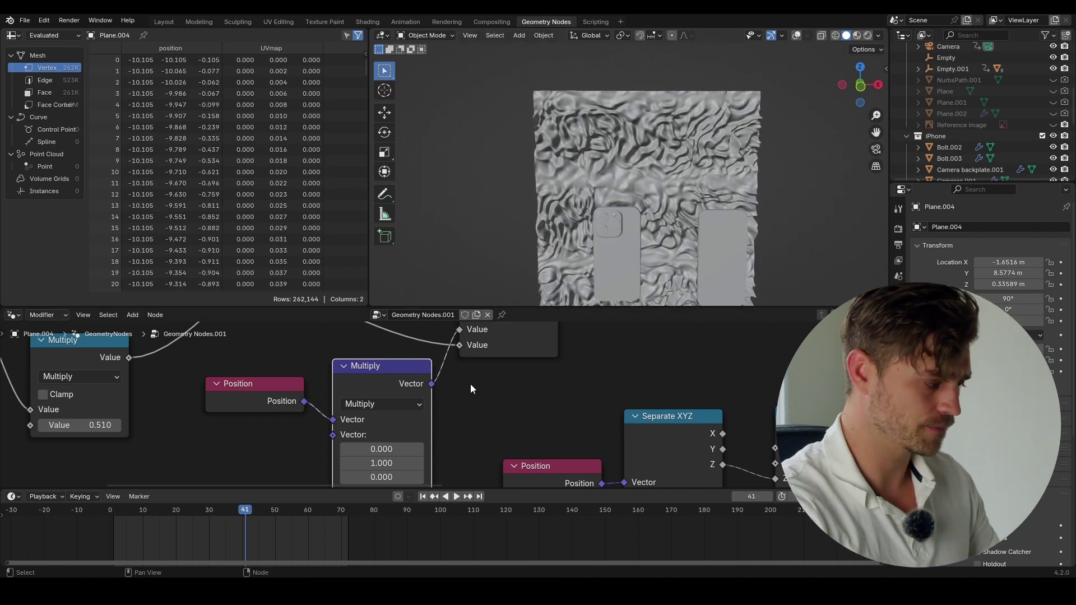
Set the vector Multiply node's Y factor back to 0 and X factor to 1, and play the animation.
left_click(391, 463)
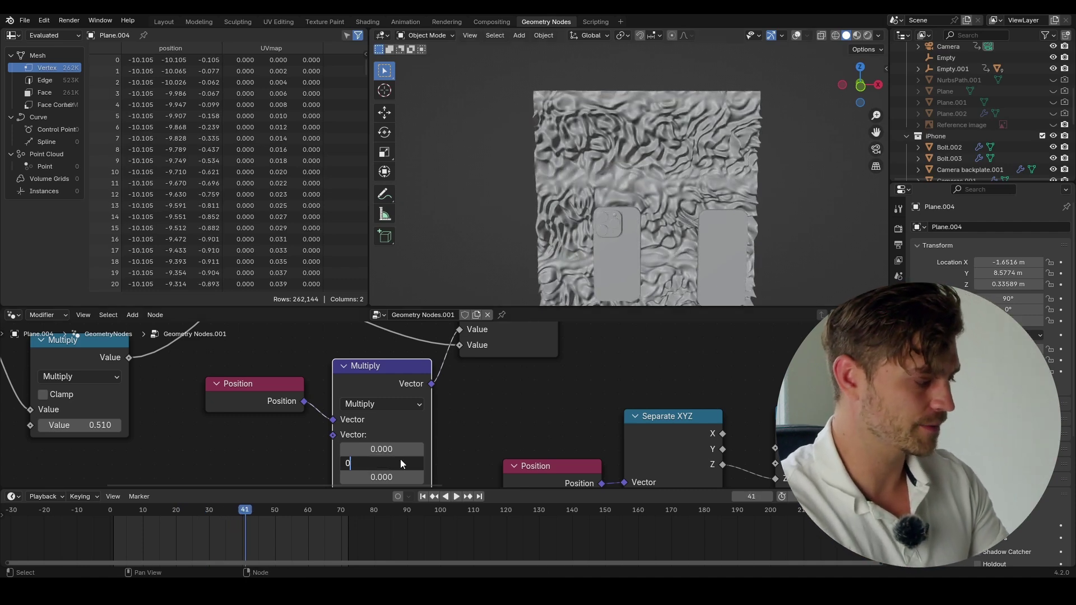
left_click(390, 449)
type("1")
key("Return")
key("space")
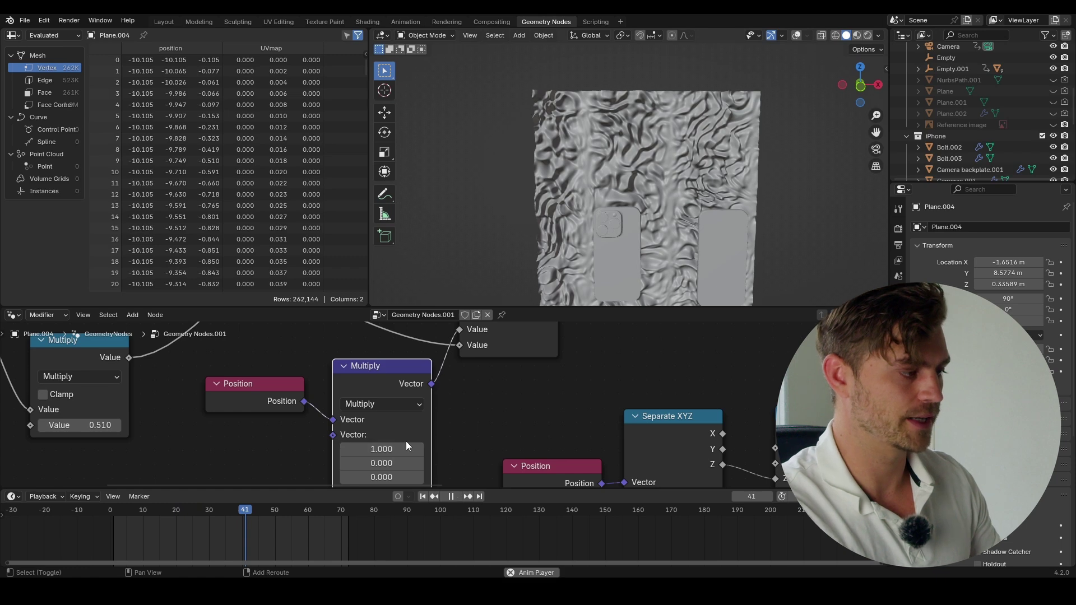
key("shift+space")
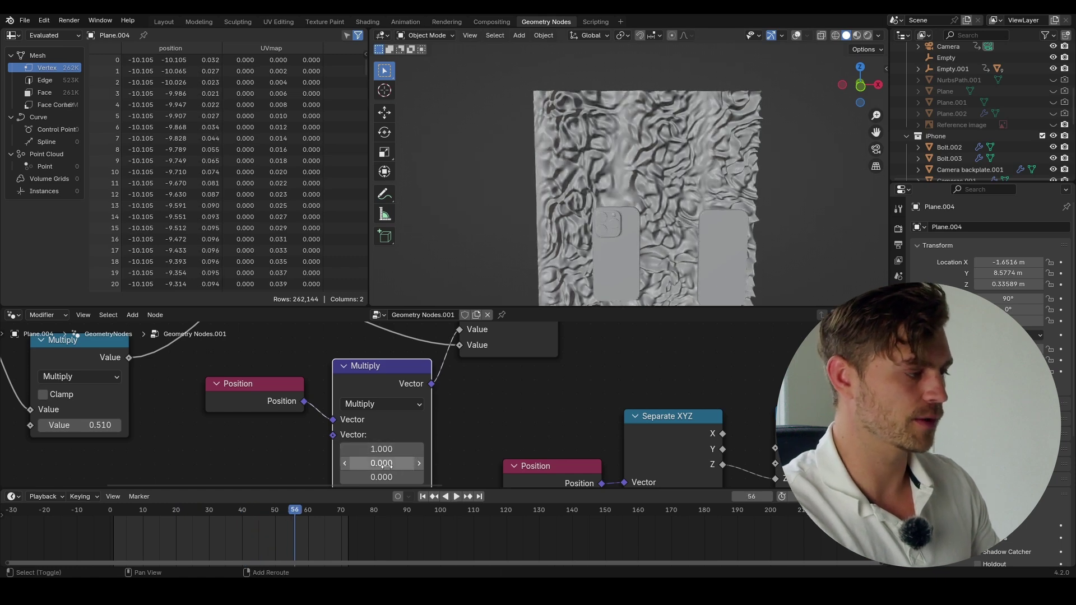
Set the vector Multiply node's Y factor to 0.320 and preview the diagonal motion across the plane.
mouse_move(391, 466)
left_mouse_down()
mouse_move(423, 466)
mouse_move(391, 466)
mouse_move(403, 466)
left_mouse_up()
key("space")
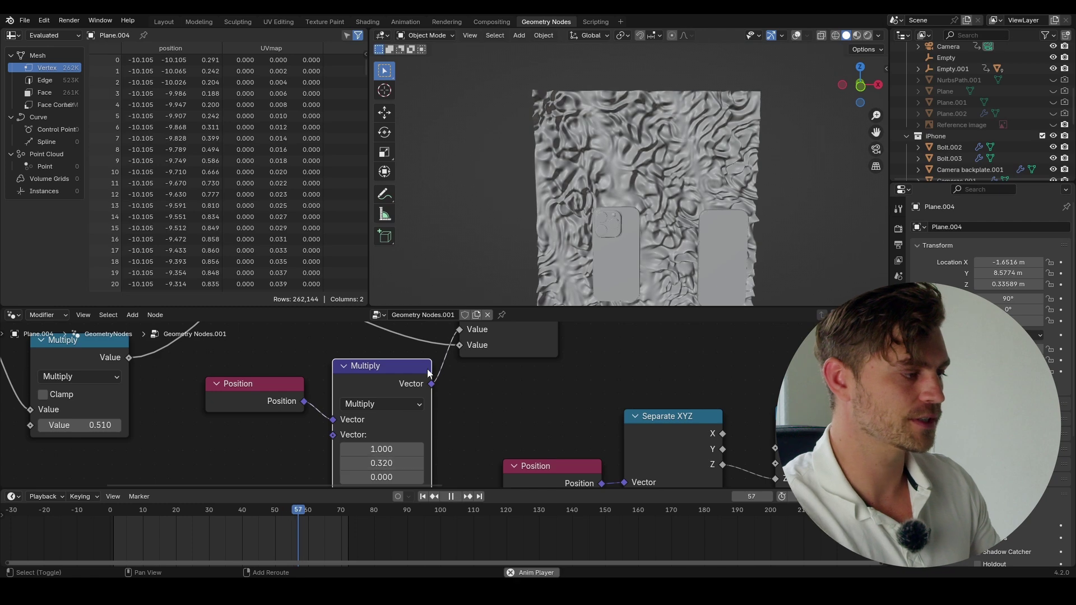
middle_click_drag(631, 249, 599, 225, "shift")
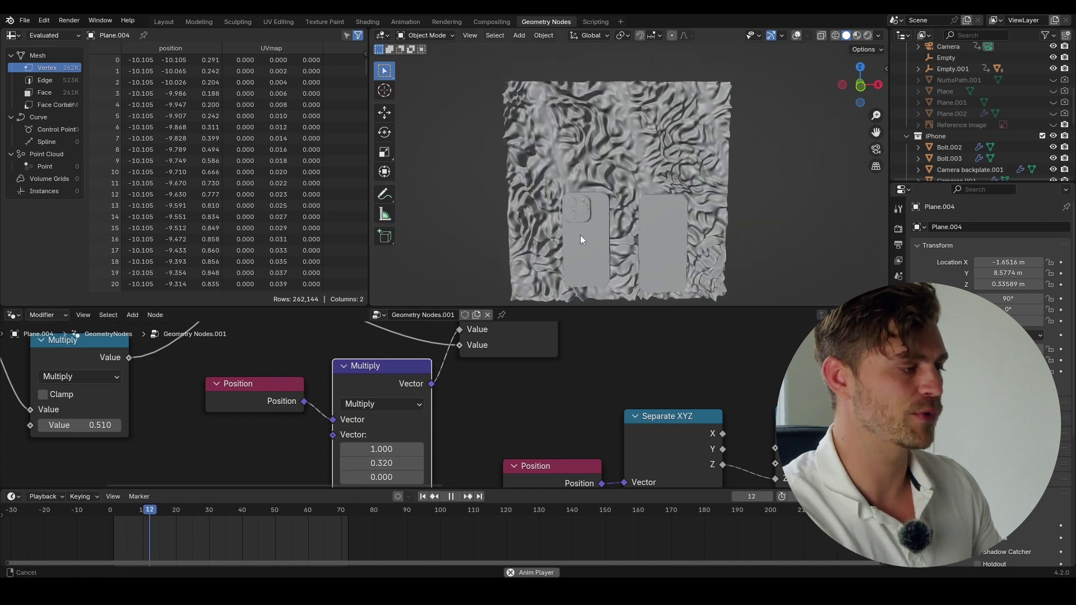
key("space")
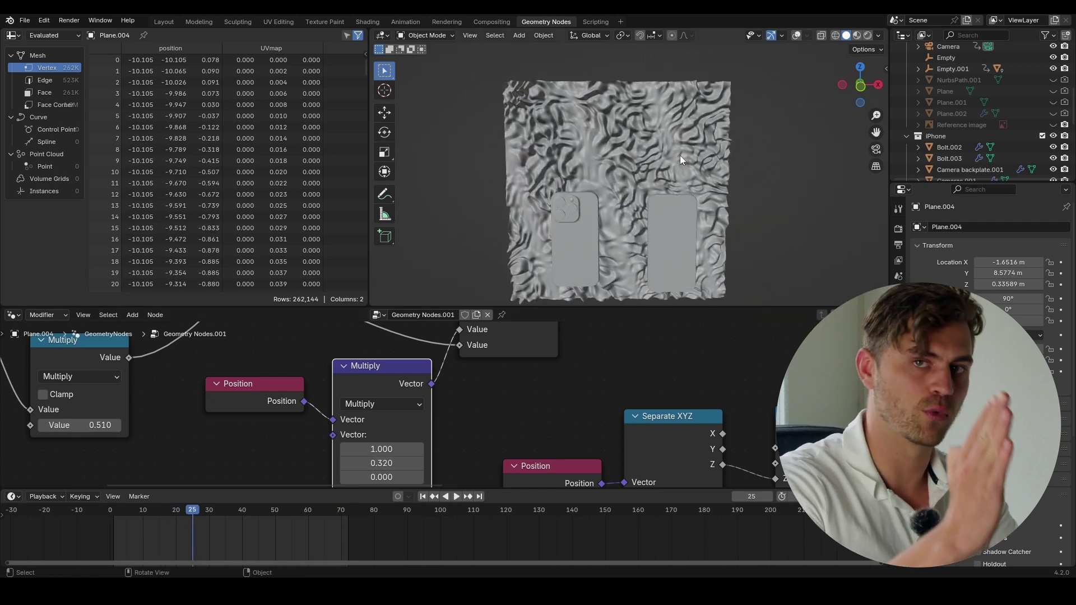
Set the 4D Noise Texture's Scale to 0.1 to enlarge the background waves, and save the file.
mouse_move(657, 159)
middle_mouse_down("ctrl")
mouse_move(669, 136)
mouse_move(697, 163)
mouse_move(669, 185)
mouse_move(654, 112)
middle_mouse_up("ctrl")
key("ctrl+s")
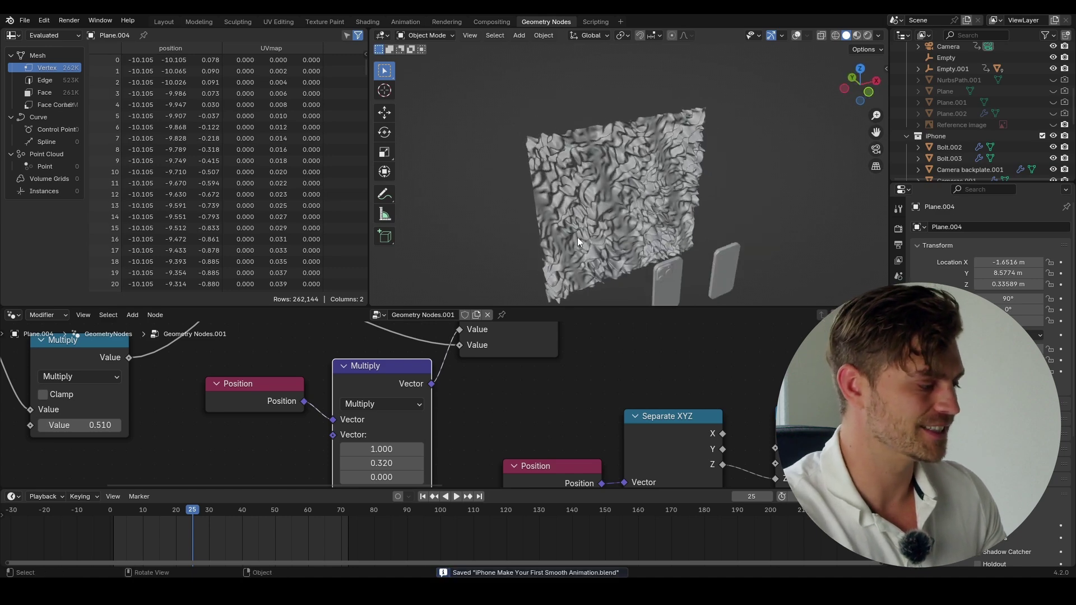
mouse_move(623, 435)
middle_mouse_down()
mouse_move(500, 392)
mouse_move(469, 358)
mouse_move(624, 435)
middle_mouse_up()
scroll(469, 358, "down", 7)
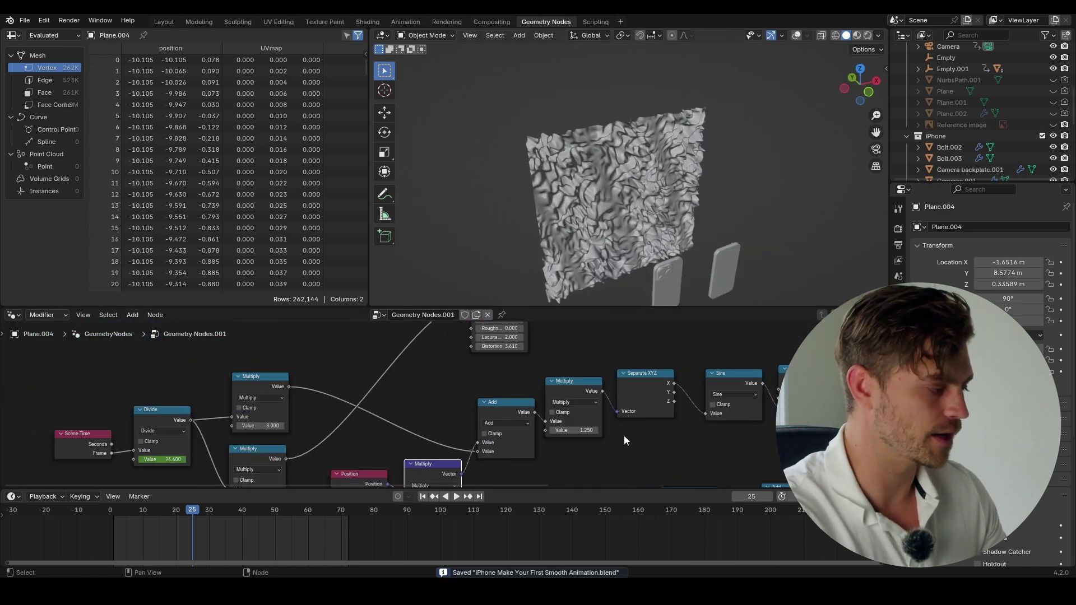
scroll(483, 402, "up", 6)
middle_click_drag(614, 221, 538, 344)
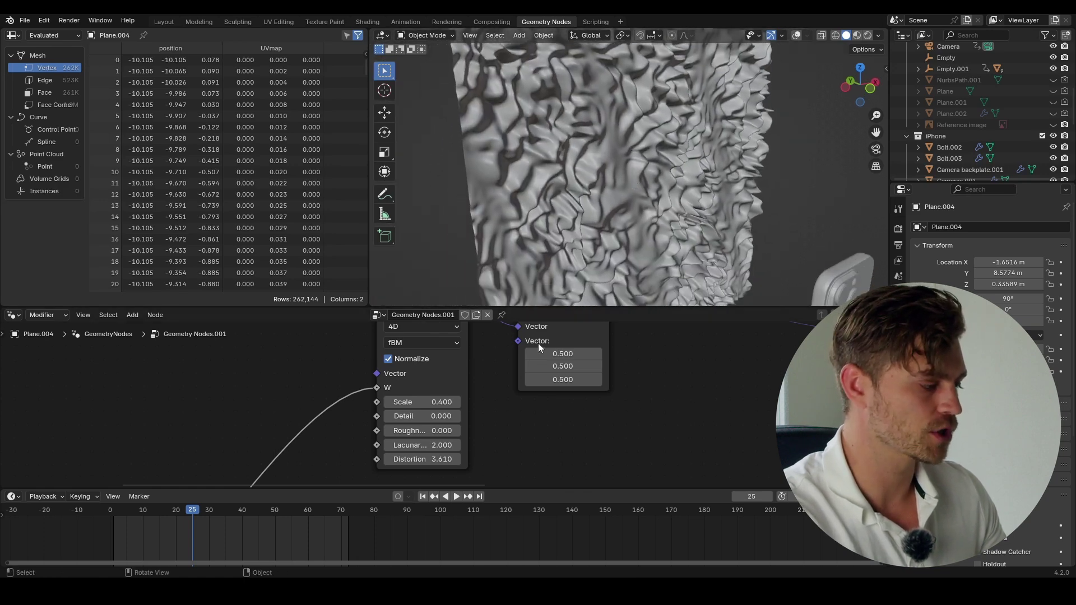
left_click(439, 400)
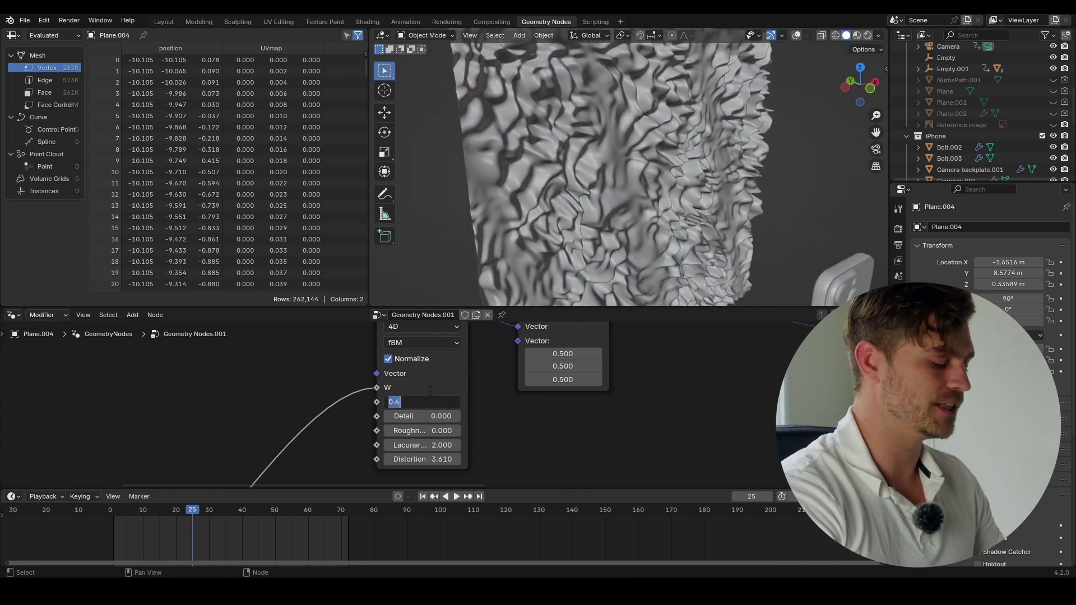
type("0.1")
key("Return")
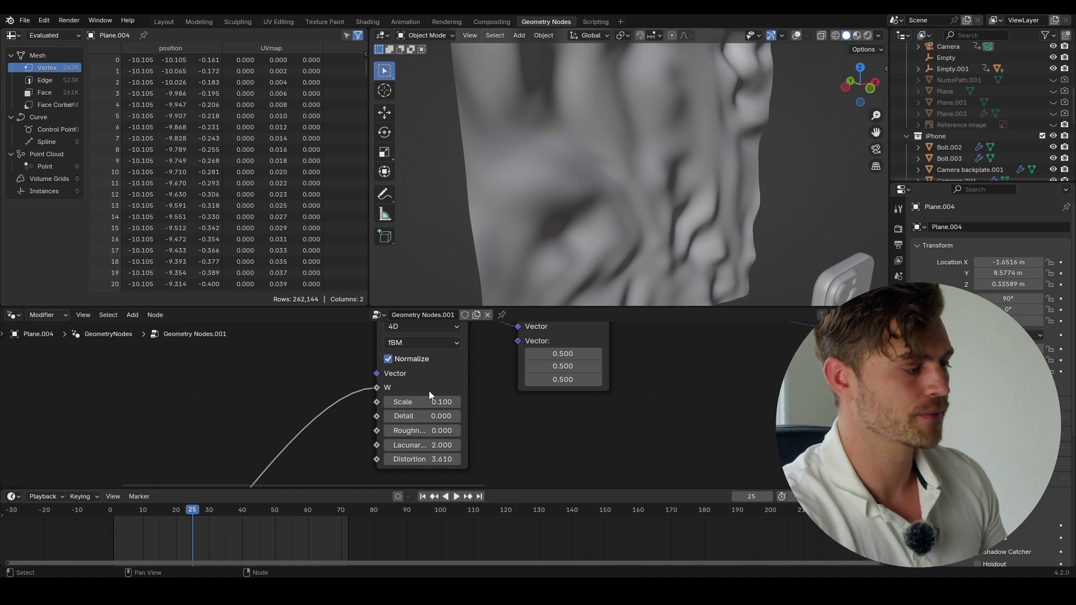
scroll(729, 235, "down", 5)
key("ctrl+s")
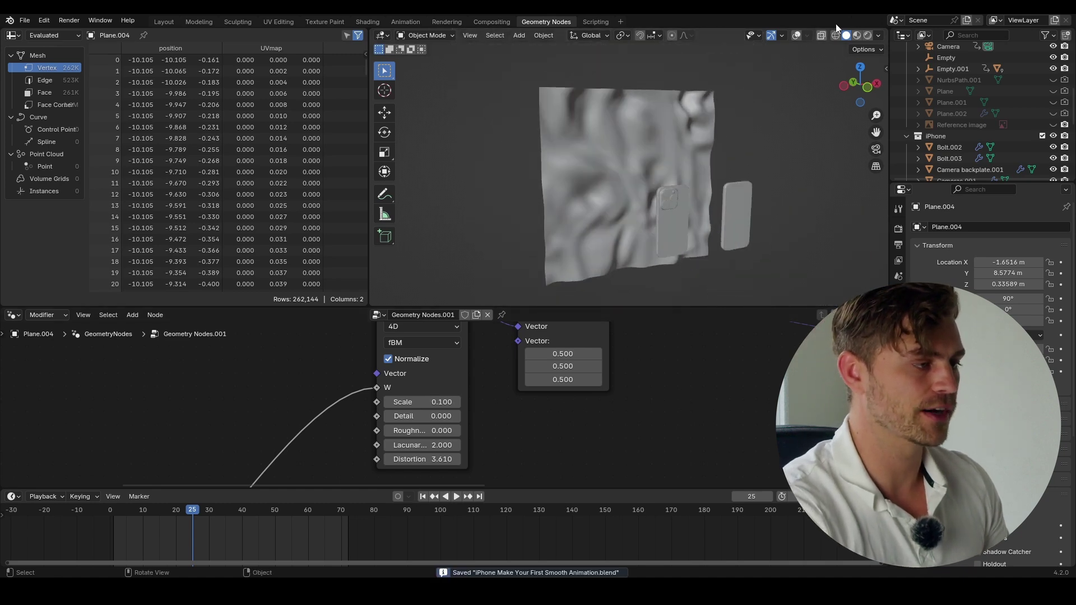
Preview the rendered camera view with the Noise Texture's Scale at 0.690, and return the Scale to 0.1.
left_click(866, 35)
key("KP_0")
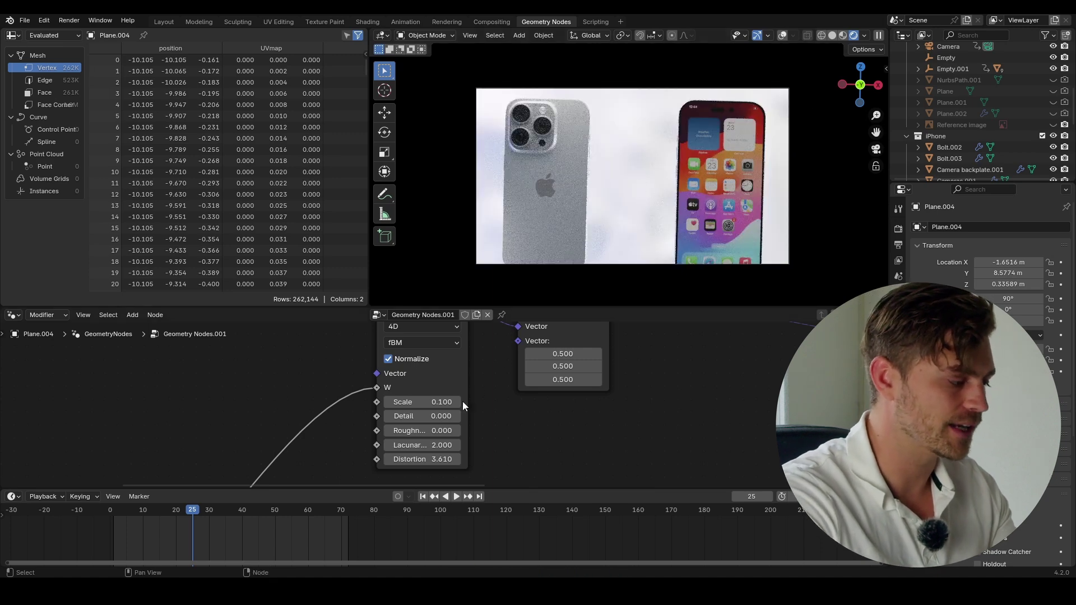
mouse_move(416, 407)
left_mouse_down()
mouse_move(446, 408)
mouse_move(416, 407)
left_mouse_up()
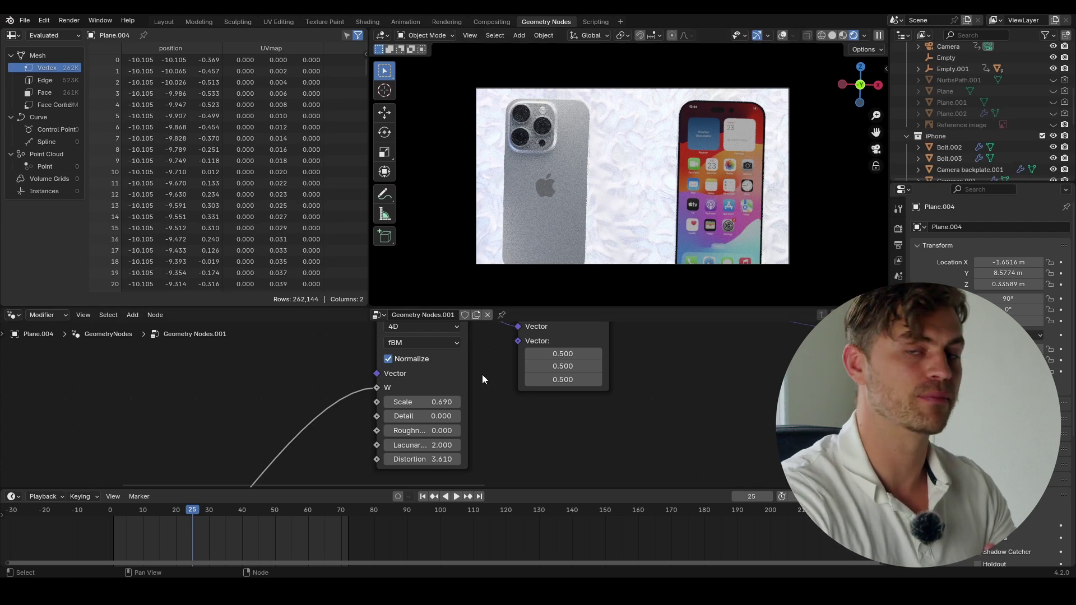
left_click(438, 402)
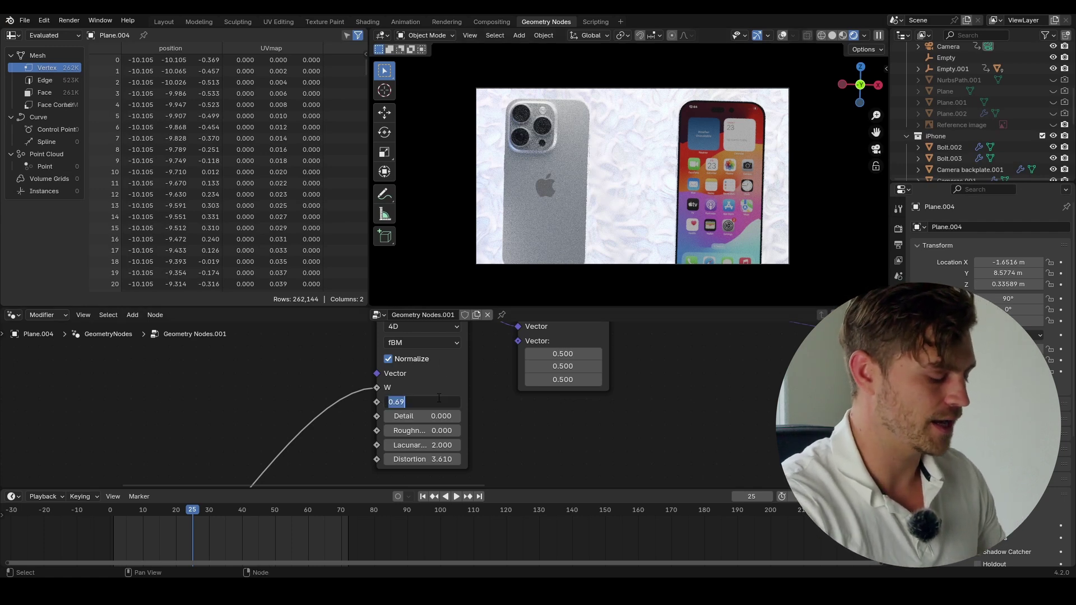
type("0.1")
key("Return")
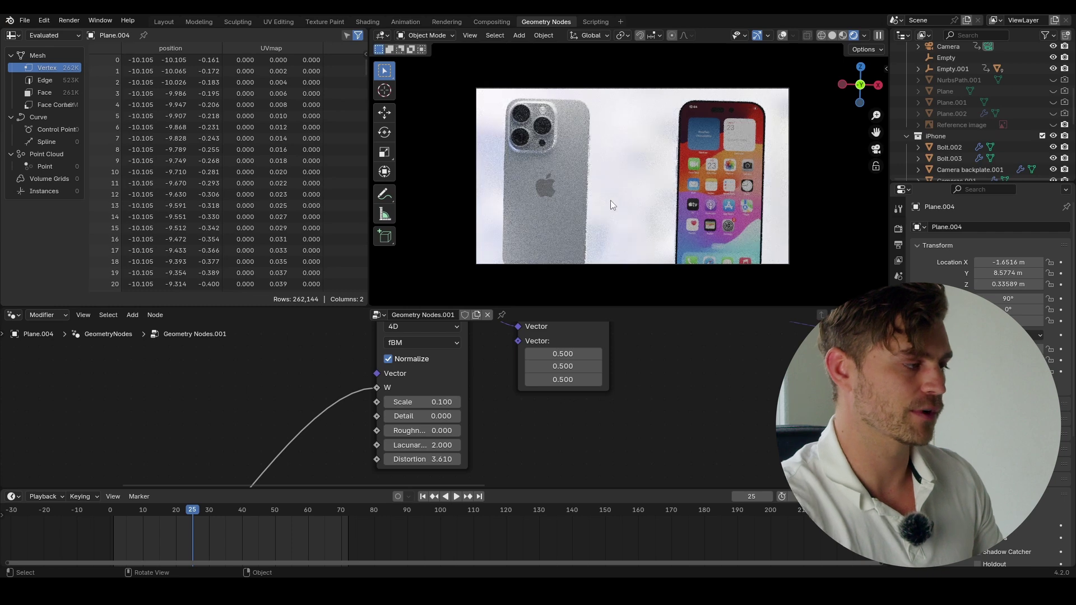
Add an enlarged plane rotated 90° about X and move it between the displaced background and the phones.
scroll(675, 197, "down", 1)
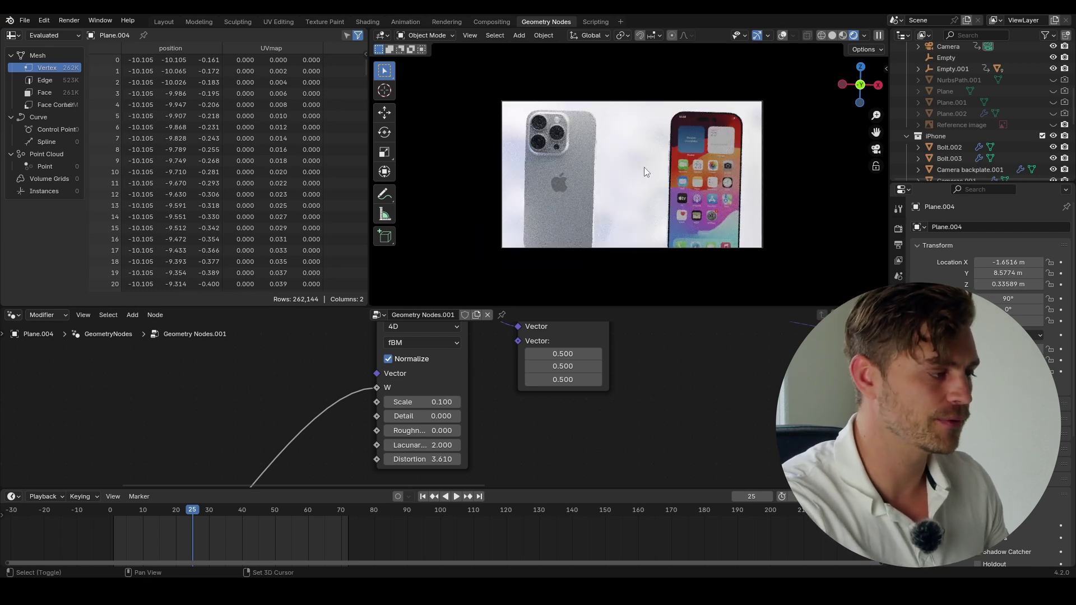
key("shift+a")
left_click(692, 205)
key("r")
key("x")
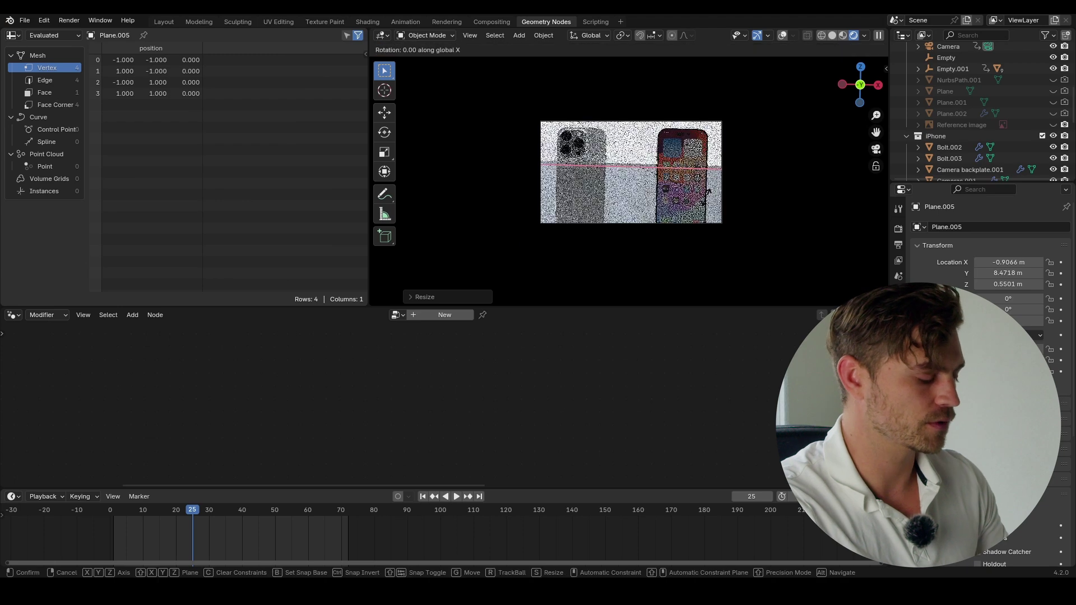
key("9")
key("0")
key("Return")
key("g")
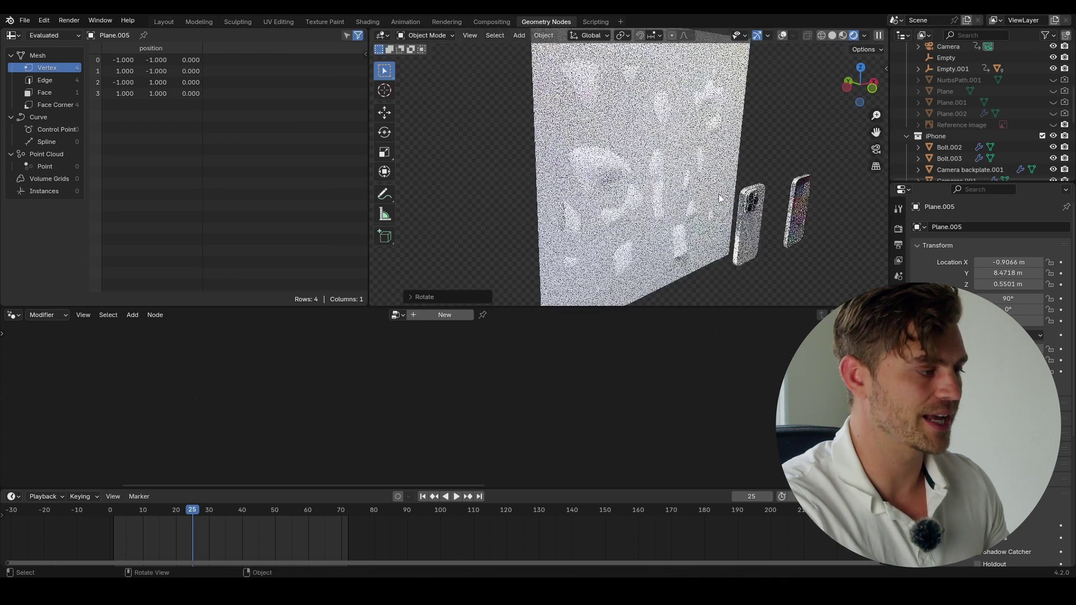
left_click(672, 191)
Delete the added flat plane and reselect the displaced background plane to bring back its node tree.
key("x")
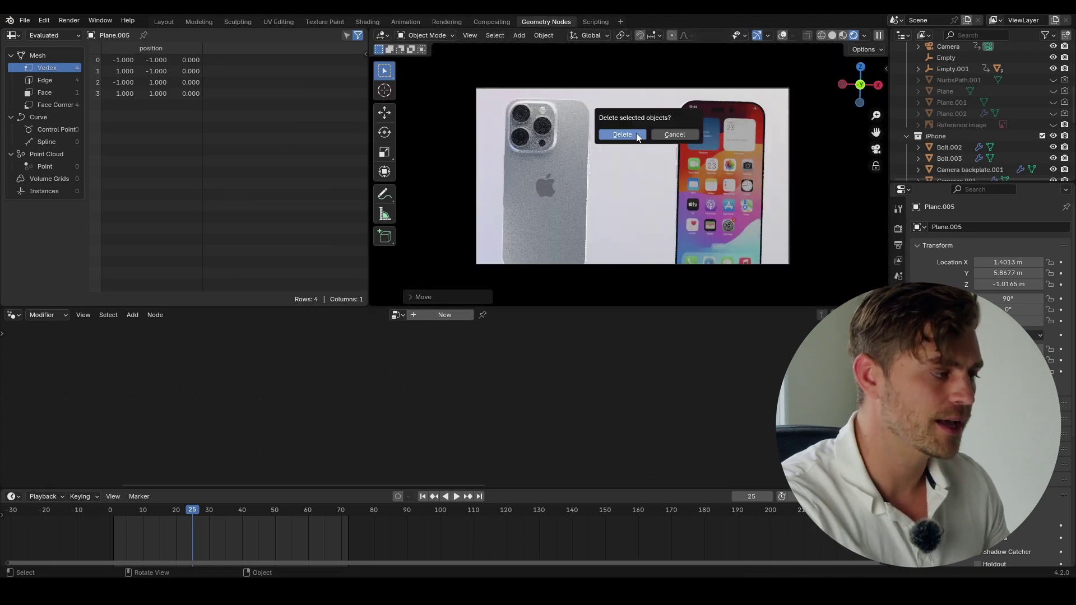
left_click(637, 132)
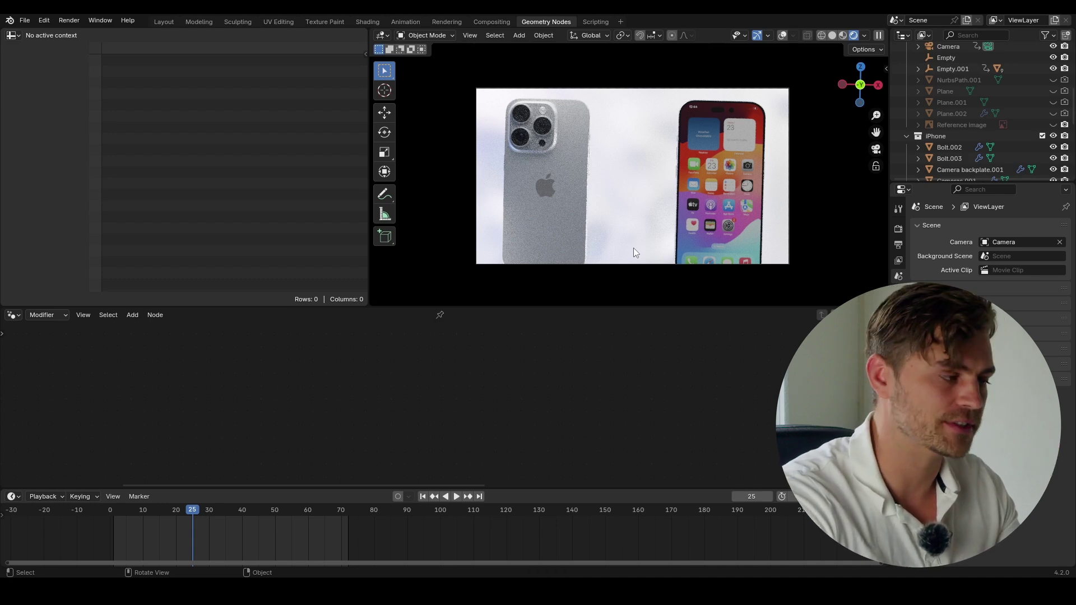
left_click(640, 146)
scroll(466, 380, "down", 7)
middle_click_drag(480, 410, 456, 385)
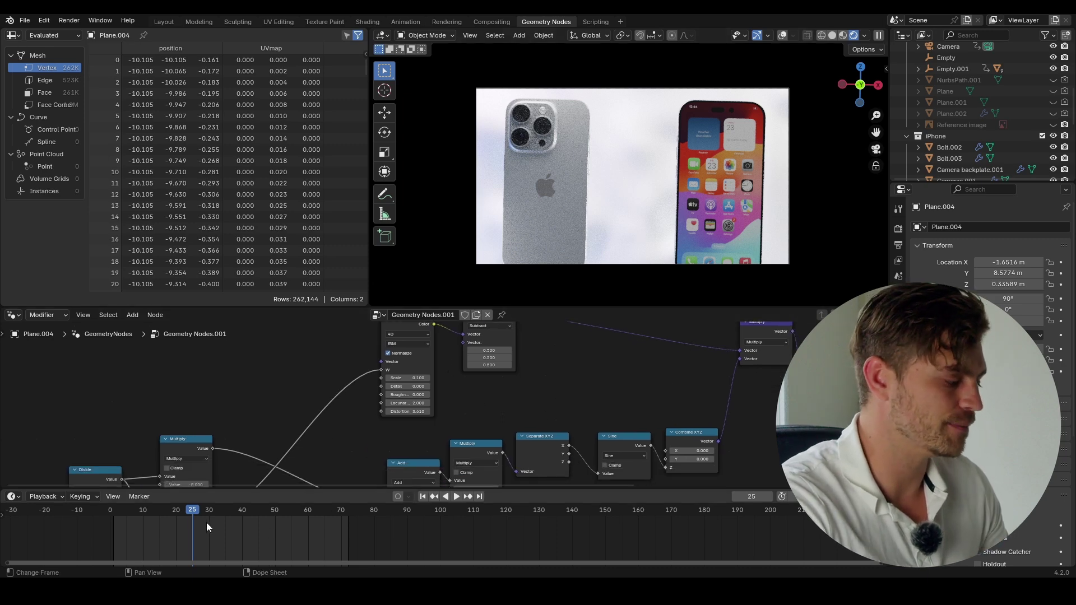
Scrub back to frame 3 and play the animation through the camera in solid shading.
left_click_drag(176, 510, 119, 514)
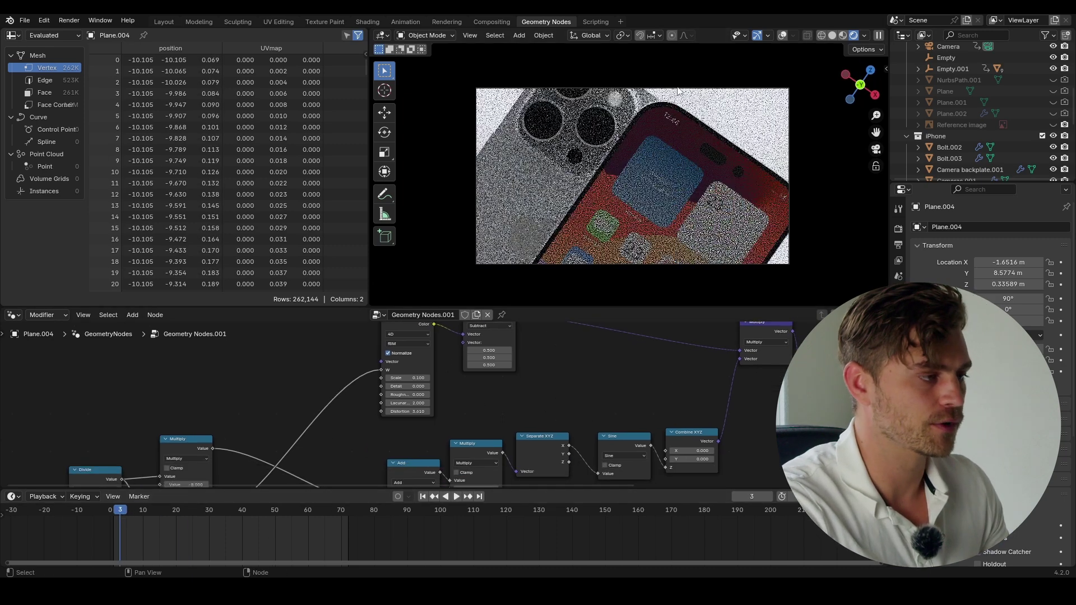
left_click(832, 36)
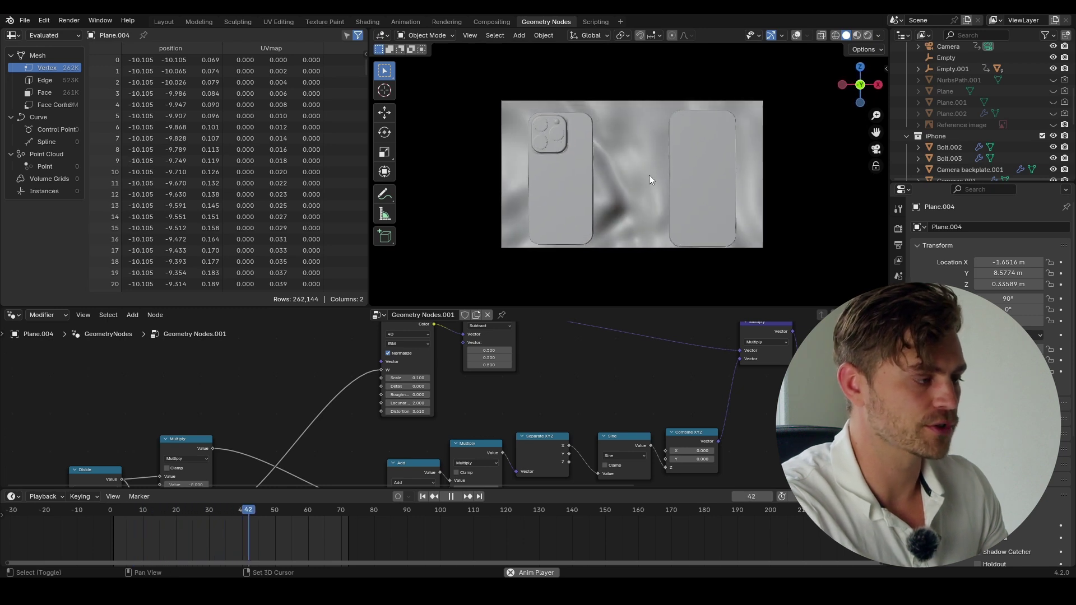
key("space")
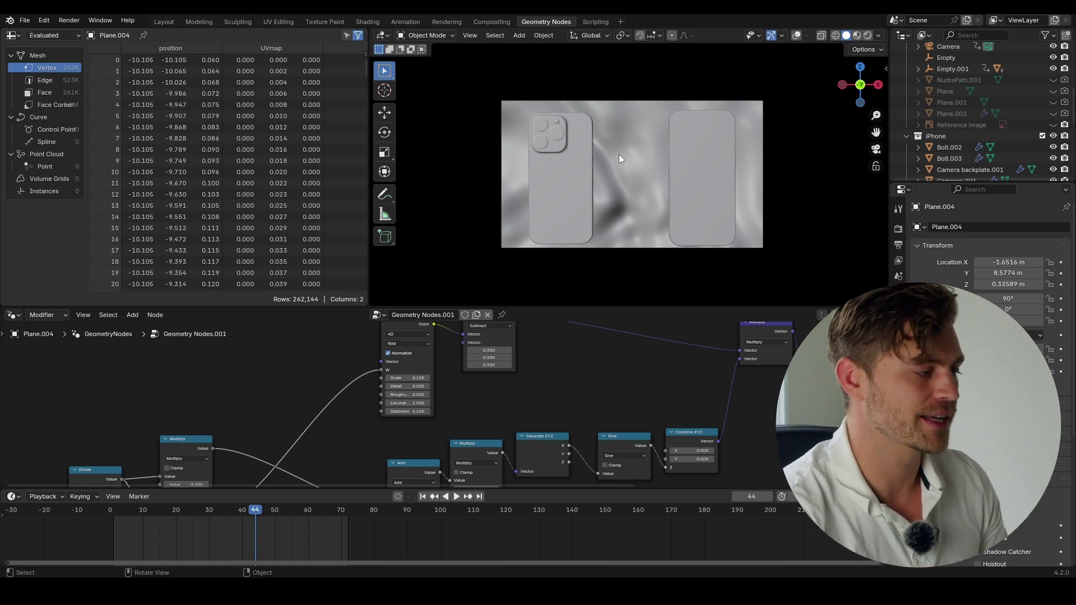
key("space")
key("space")
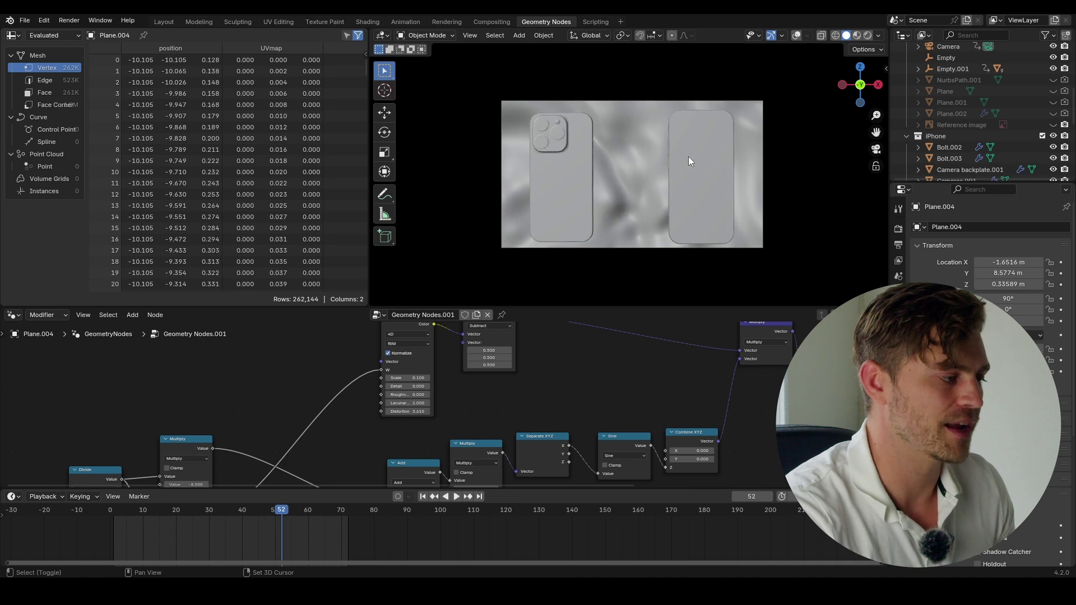
Switch the camera view to rendered shading and play a few frames of the animation.
key("z")
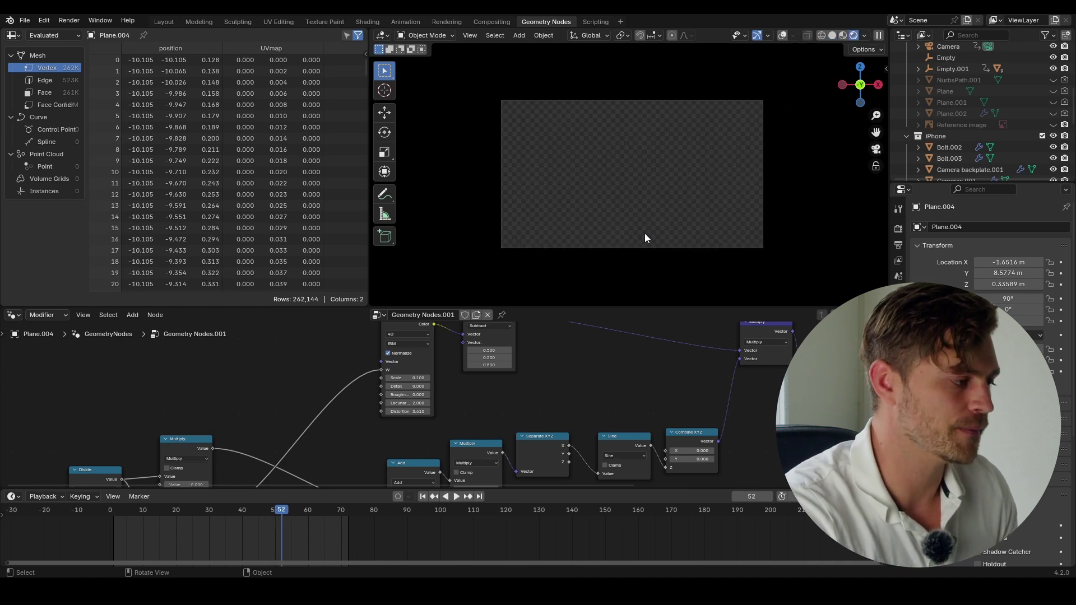
scroll(645, 176, "up", 1)
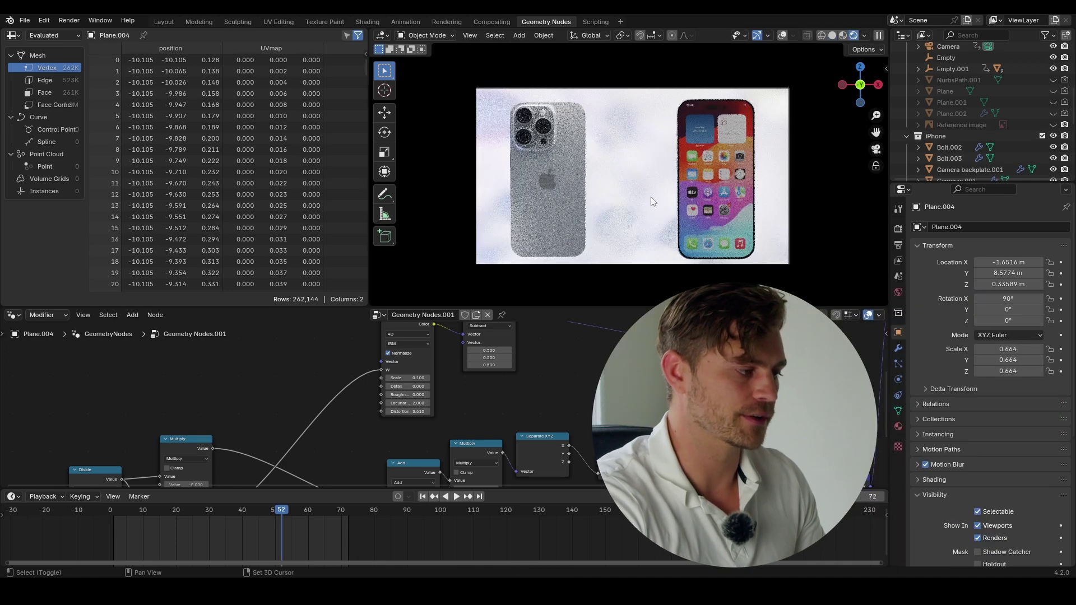
key("space")
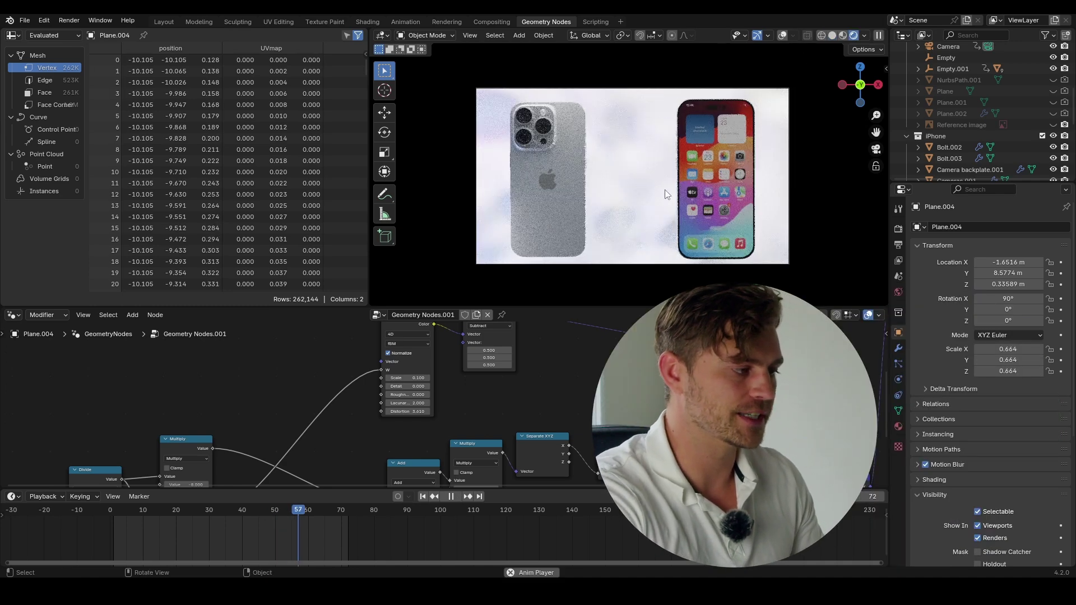
key("space")
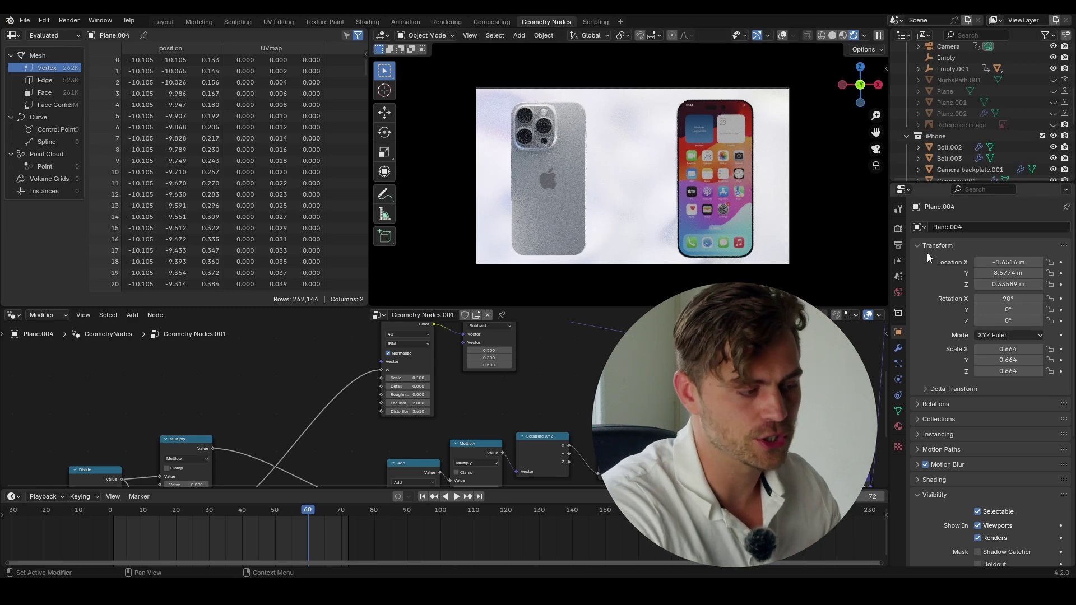
Review the scene's output format and frame range, and the Cycles sampling settings for the final render.
left_click(898, 245)
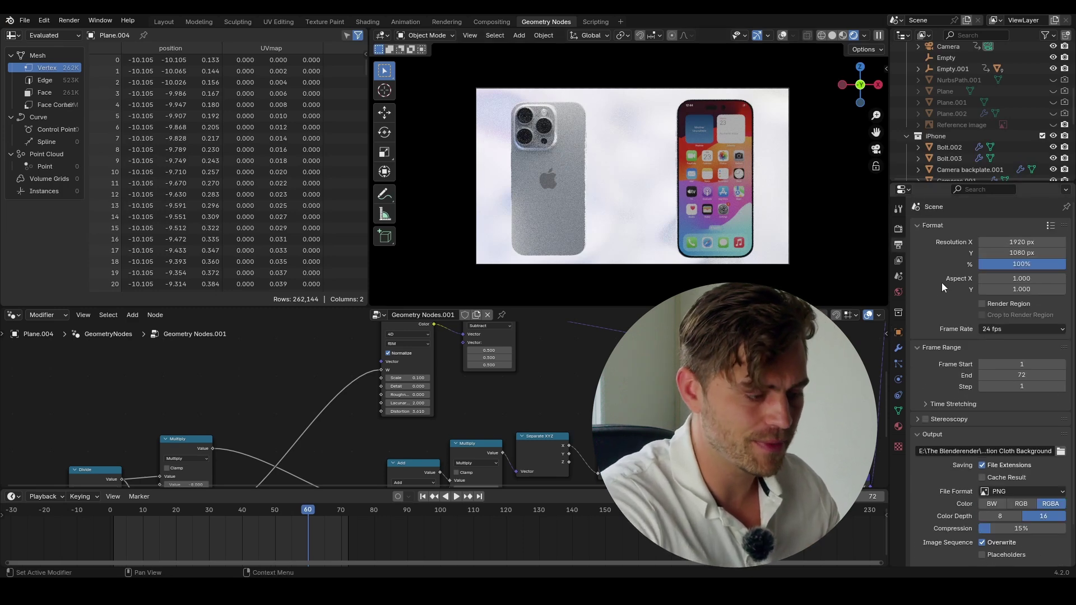
scroll(941, 282, "down", 2)
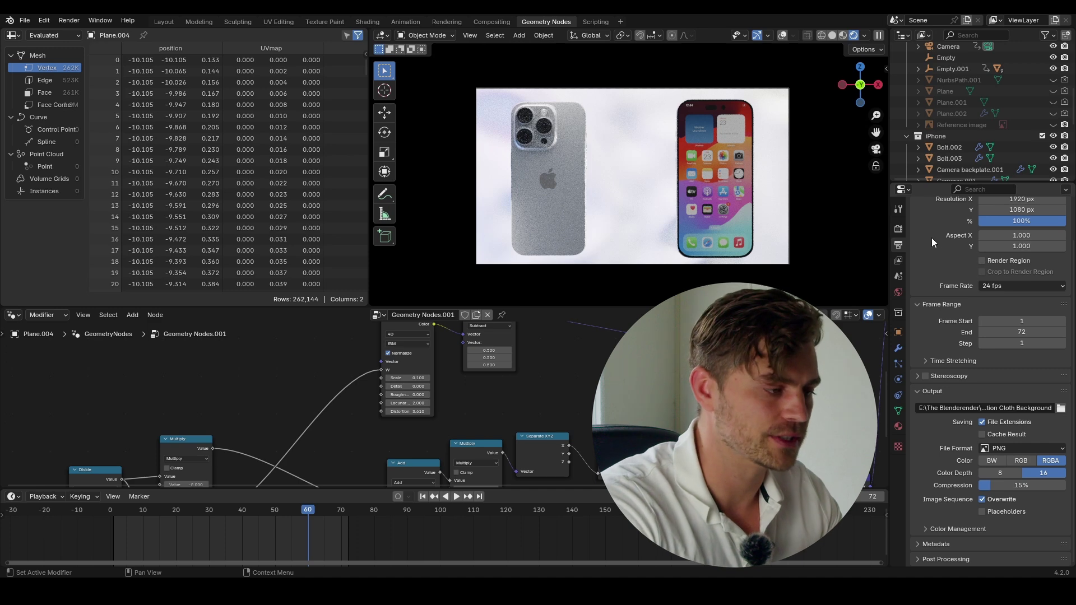
left_click(899, 228)
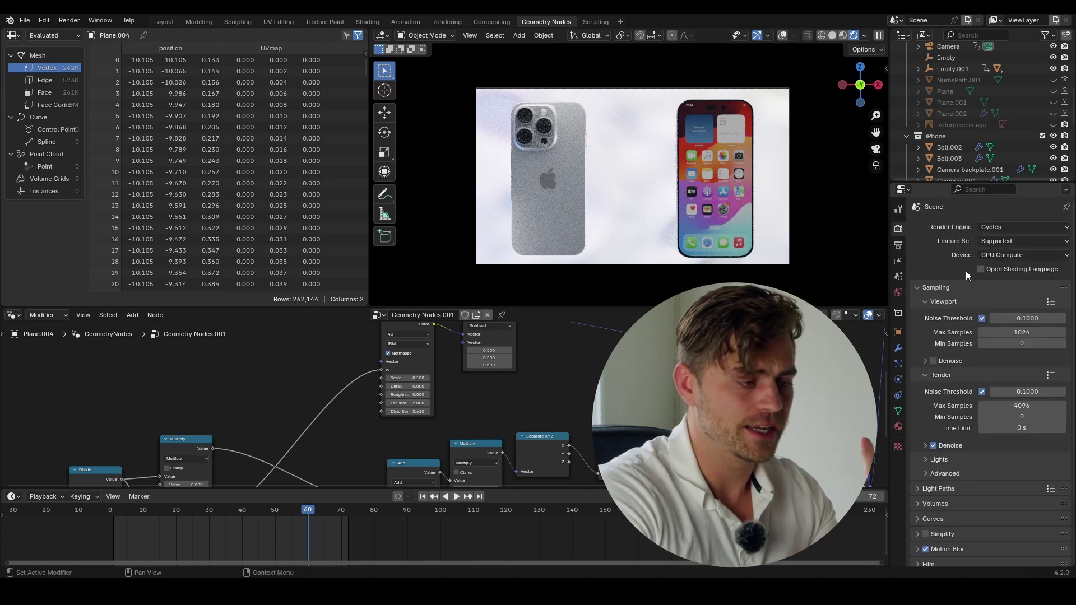
scroll(957, 271, "down", 2)
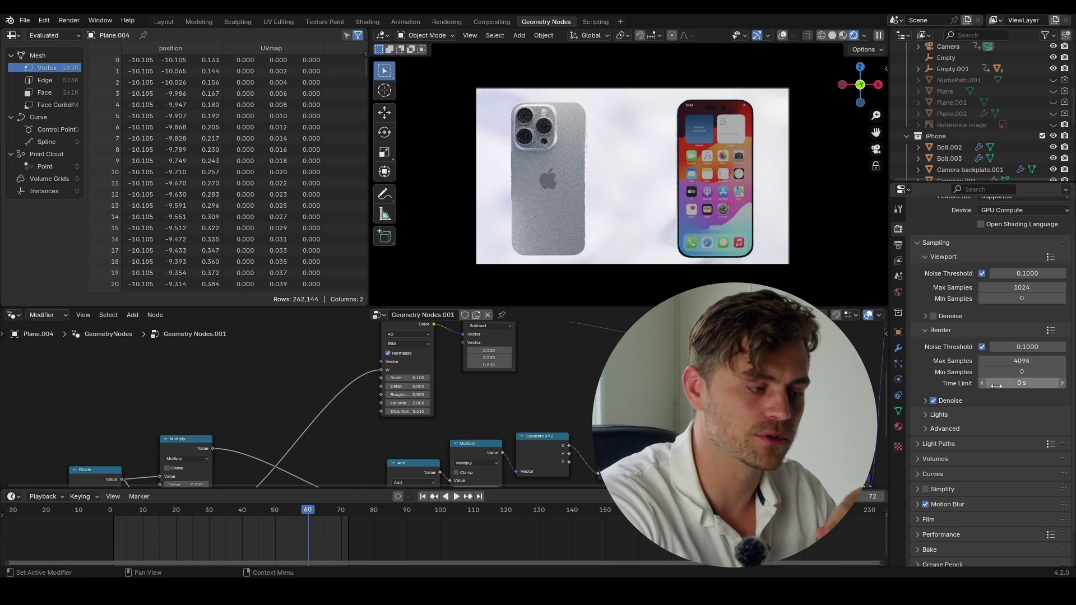
Set the final render's Noise Threshold to 0.01.
left_click(1019, 347)
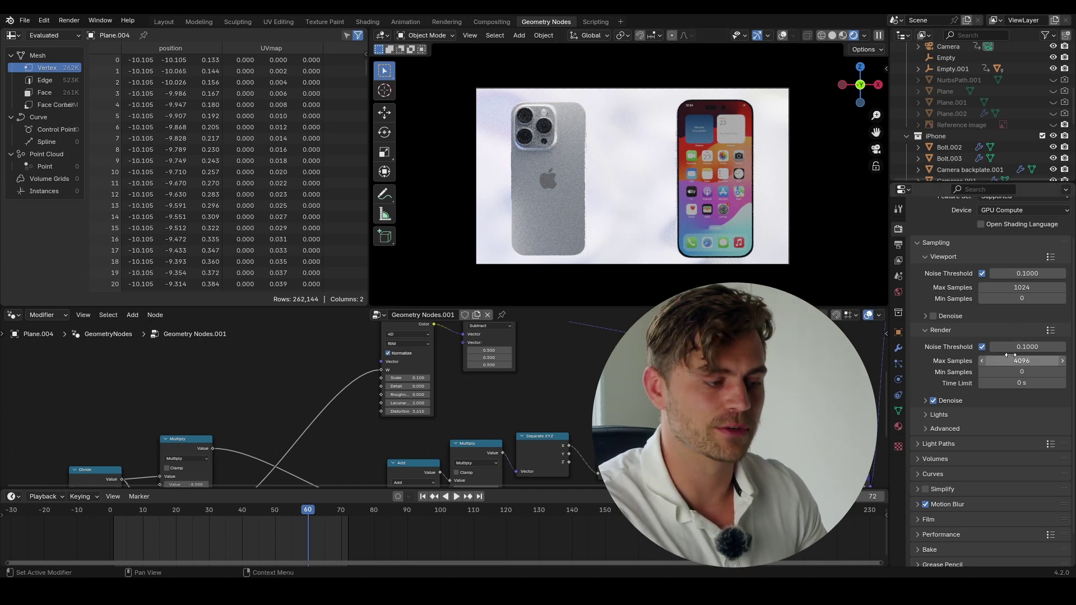
type(".01")
key("Return")
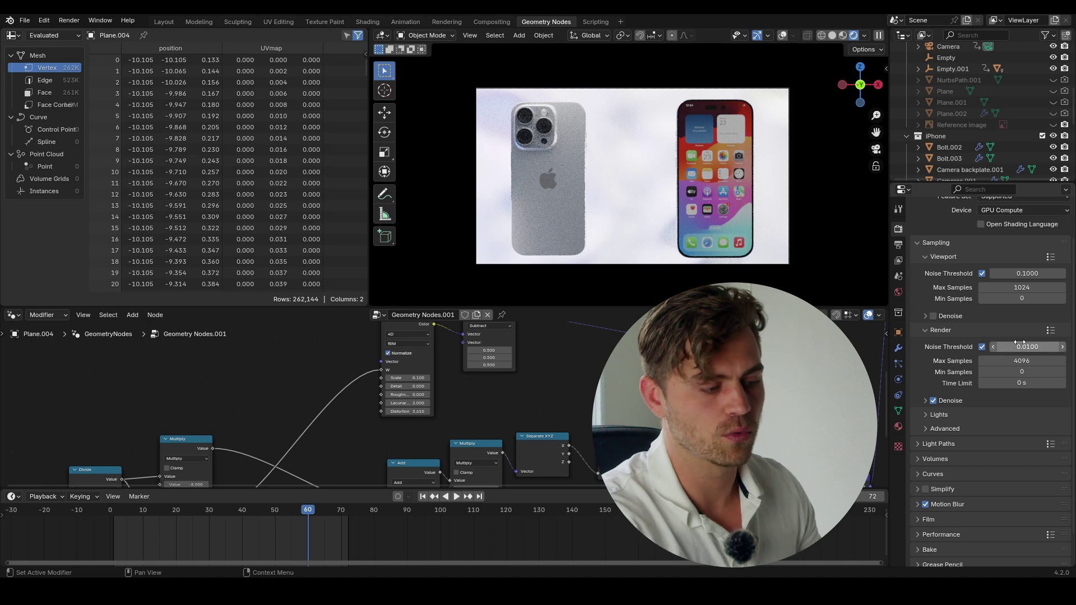
Set the final render's Noise Threshold back to 0.1.
left_click(1021, 347)
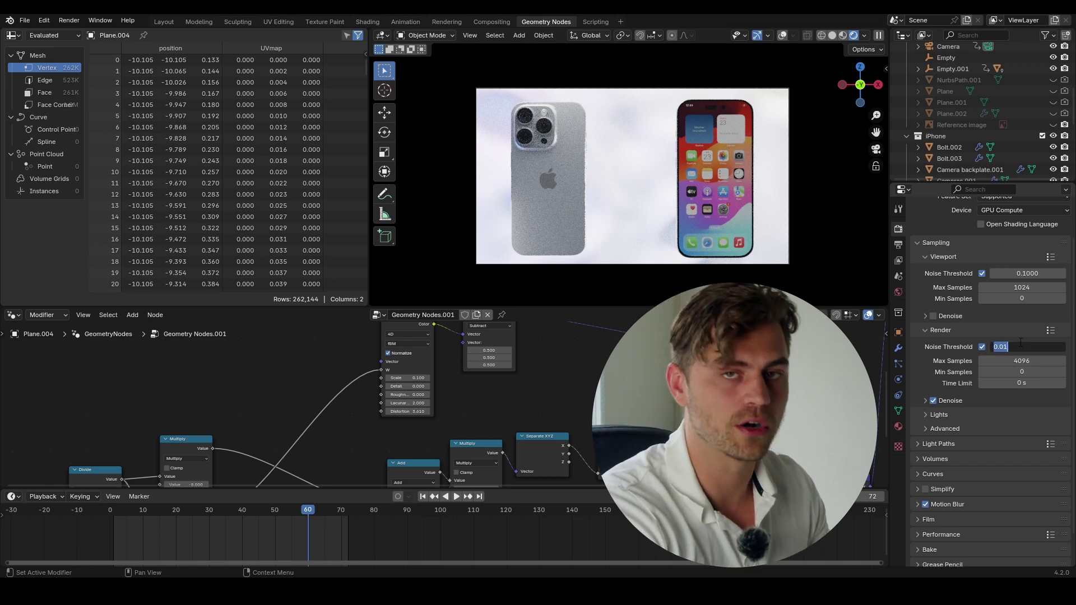
type(".1")
key("Return")
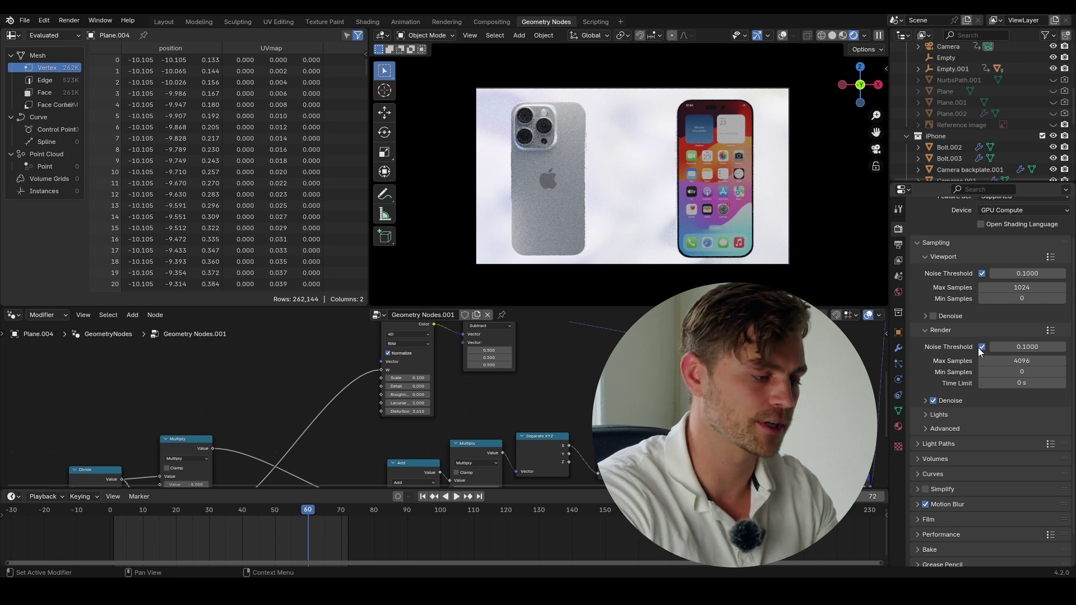
Expand the Motion Blur render settings and check their position and shutter options.
scroll(977, 348, "down", 2)
left_click(919, 471)
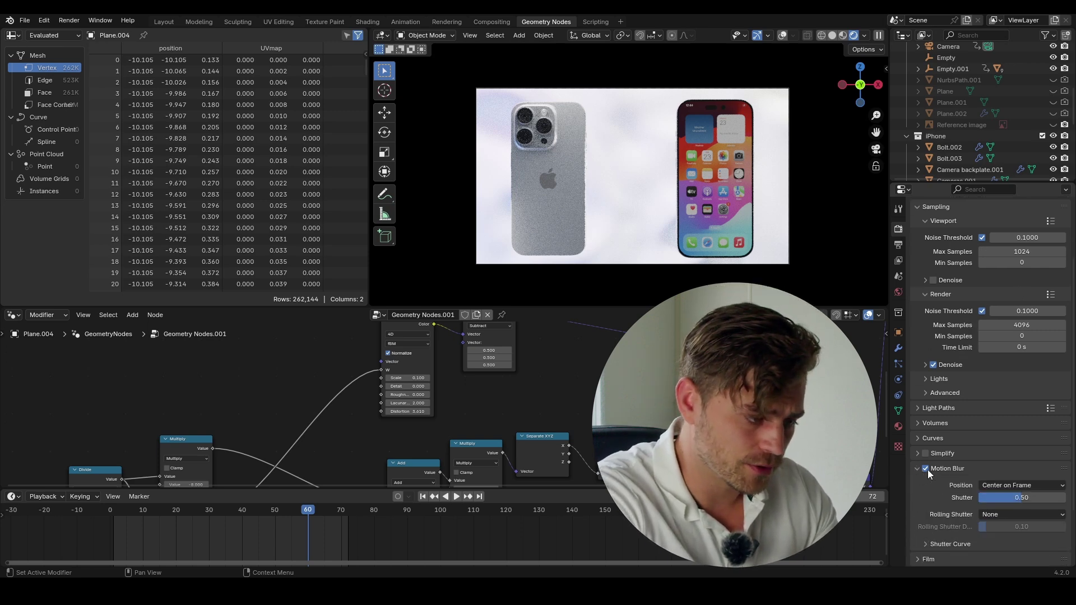
scroll(935, 470, "down", 4)
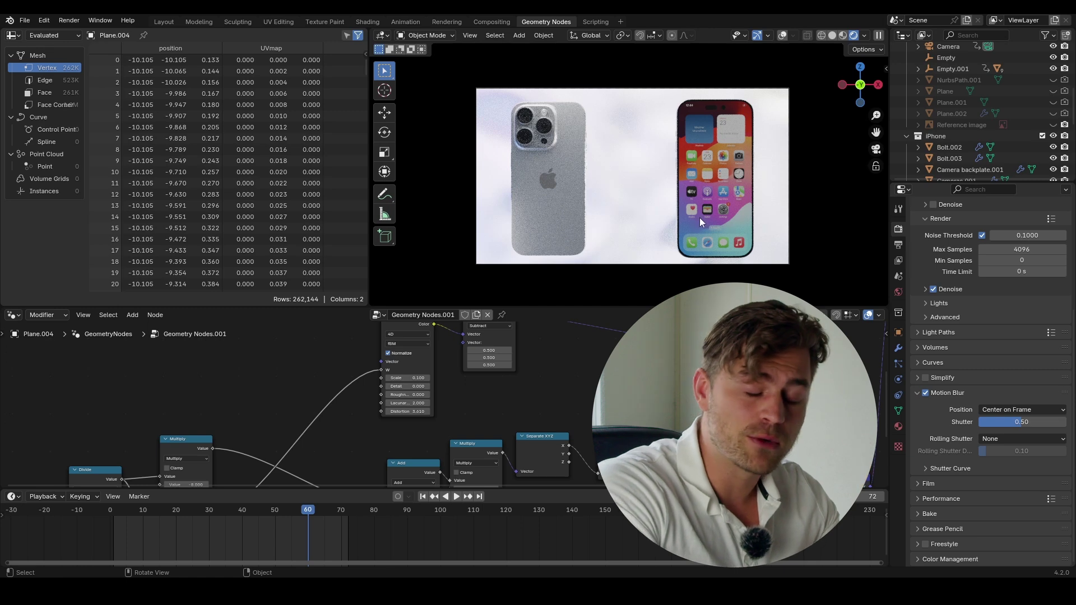